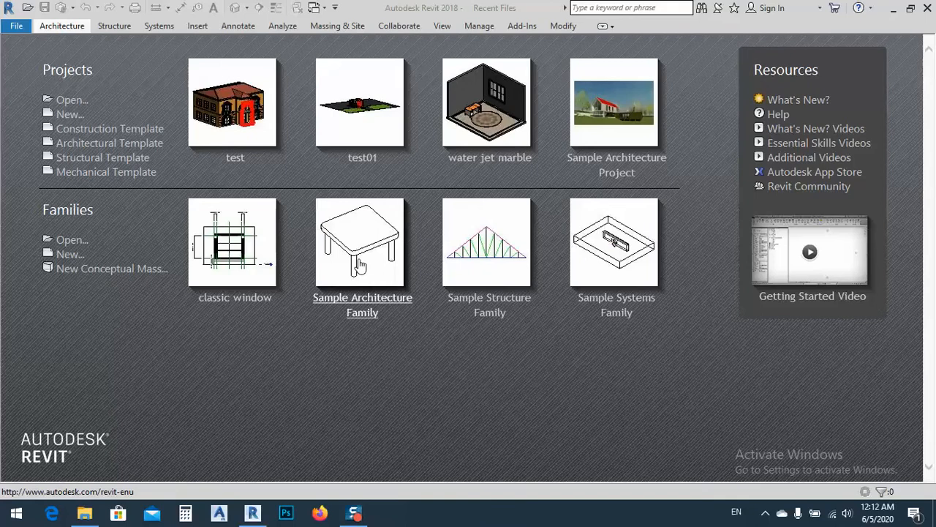
Open the recent project "test", examine the building's facade, arched windows, entrance portal and roof in 3D, and close it.
click(228, 124)
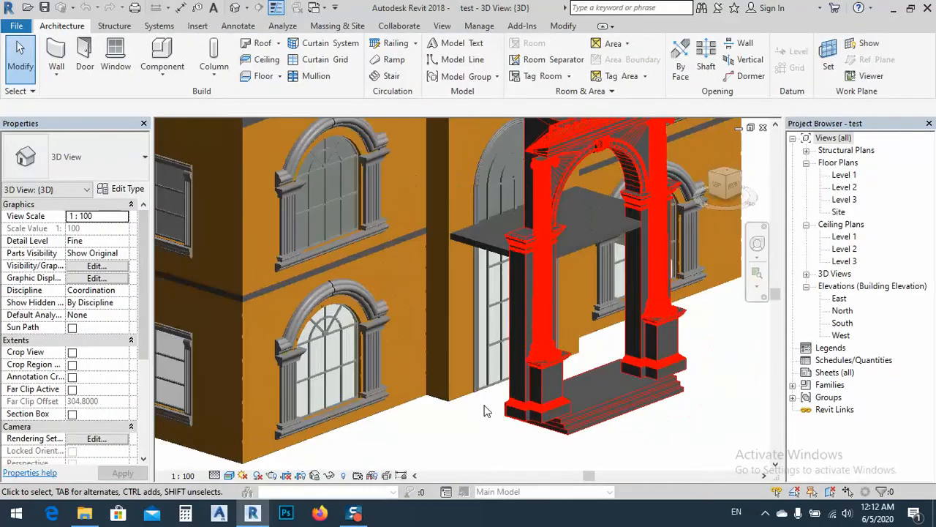
scroll(486, 410, down, 3)
shift+middle_drag(486, 409, 525, 351)
scroll(527, 345, up, 3)
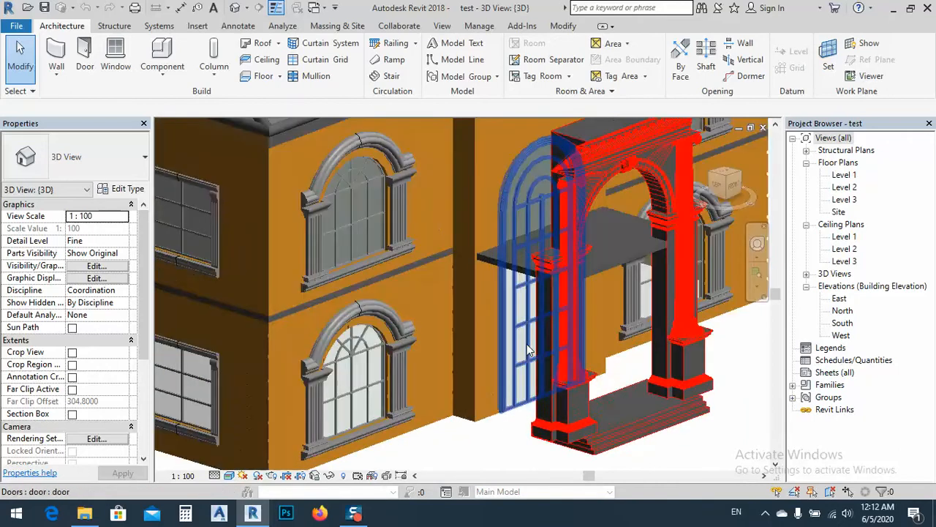
middle_drag(517, 361, 598, 313)
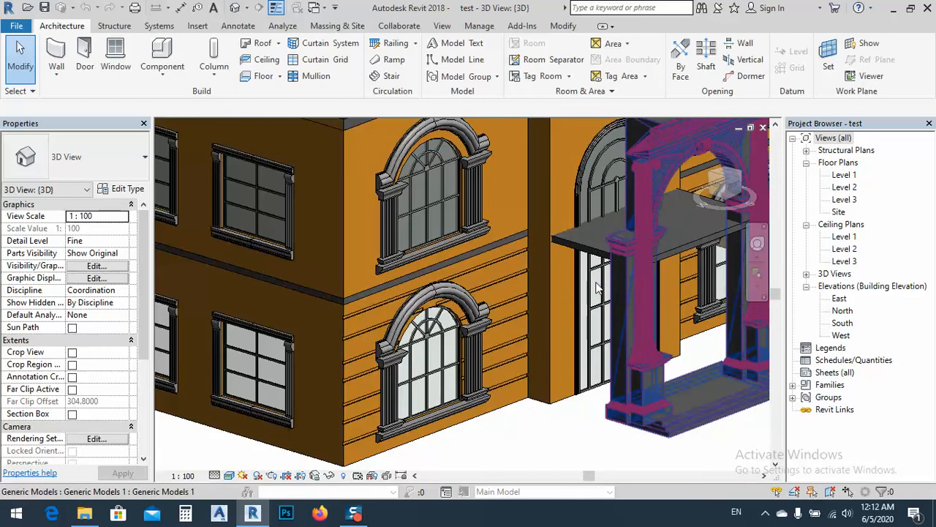
middle_drag(598, 289, 591, 261)
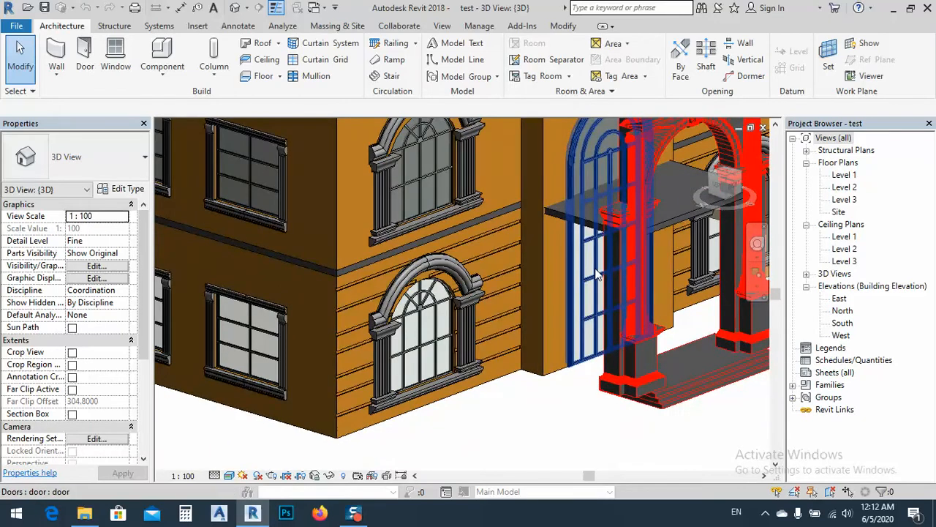
middle_drag(589, 169, 613, 229)
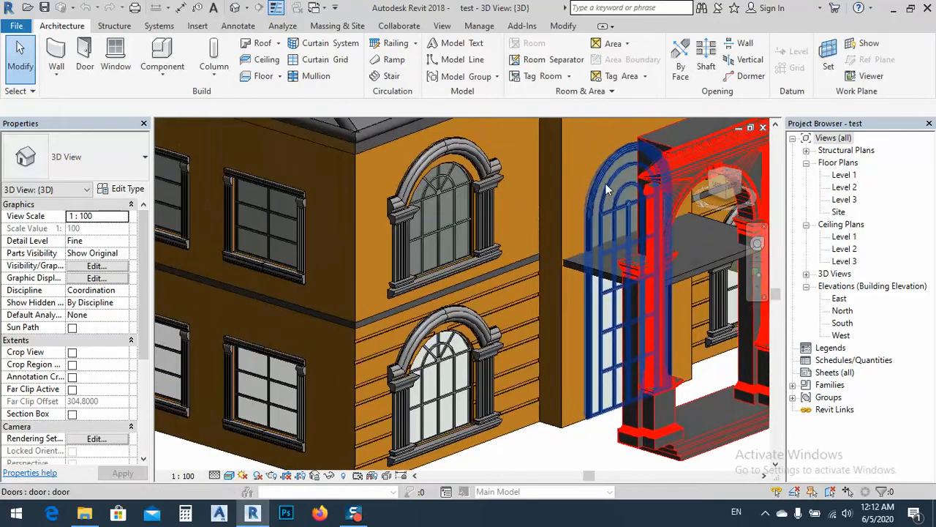
scroll(607, 178, down, 1)
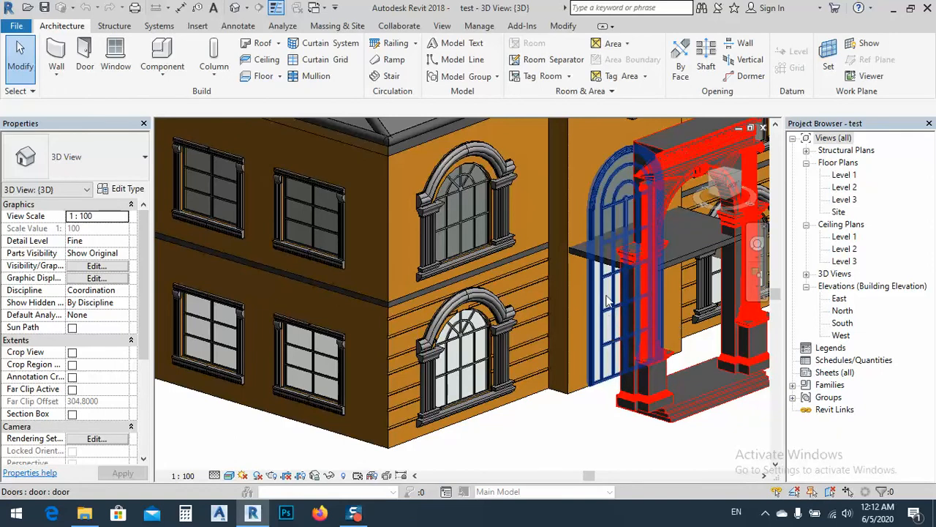
scroll(611, 320, down, 6)
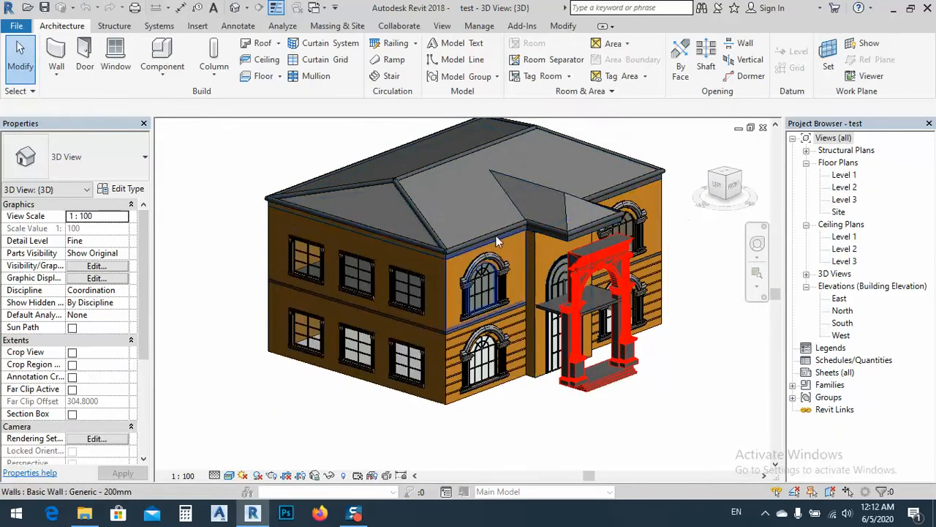
middle_drag(586, 414, 593, 429)
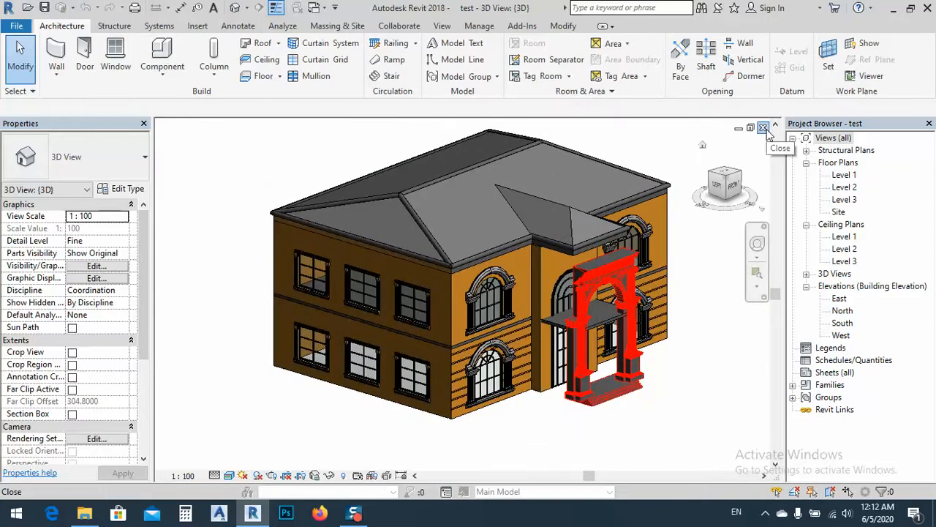
click(764, 129)
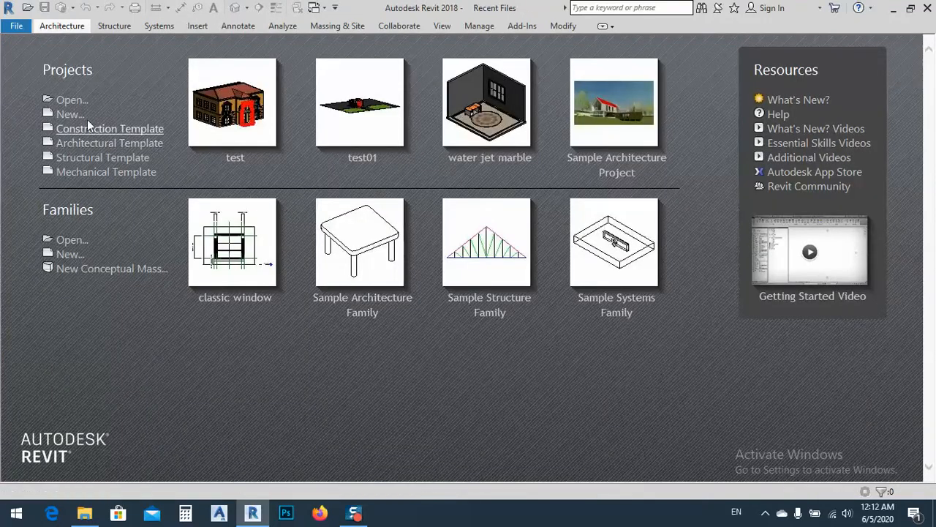
Create a new project from the Architectural Template.
click(96, 119)
click(421, 228)
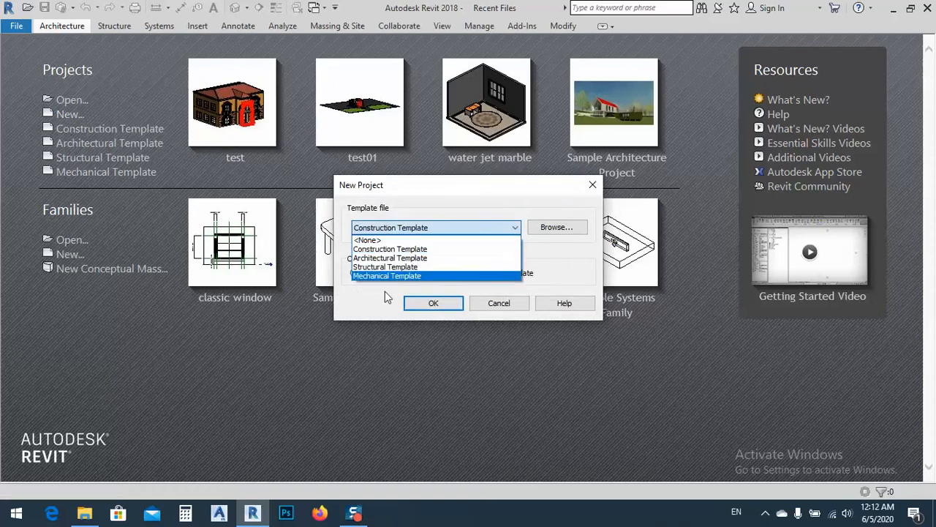
click(388, 258)
click(439, 302)
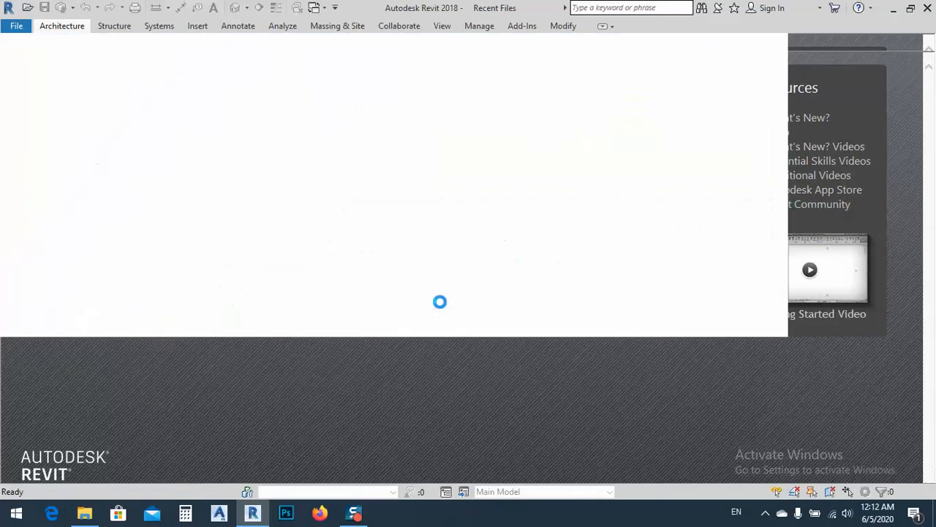
Draw a 6000 mm horizontal Generic - 200mm wall westward on Level 1, followed by a 1000 mm return southward.
middle_drag(479, 301, 468, 286)
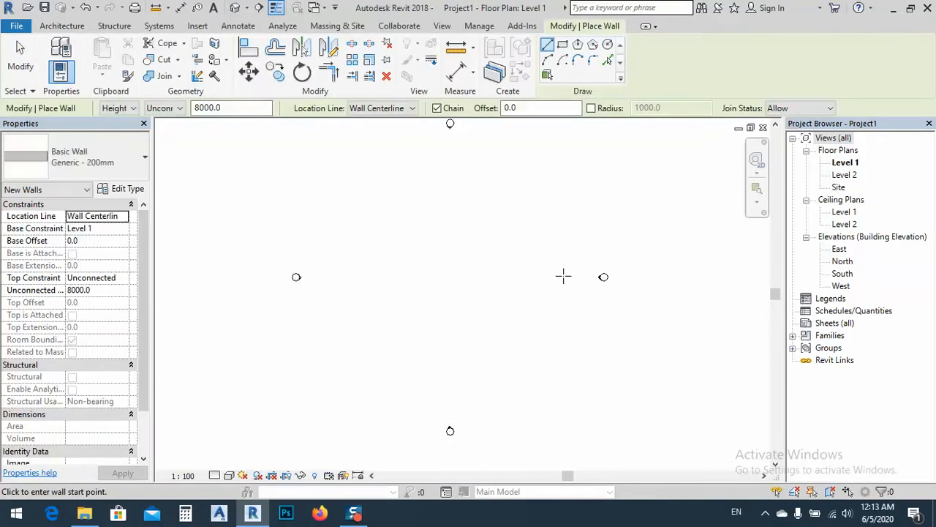
click(563, 276)
text(6)
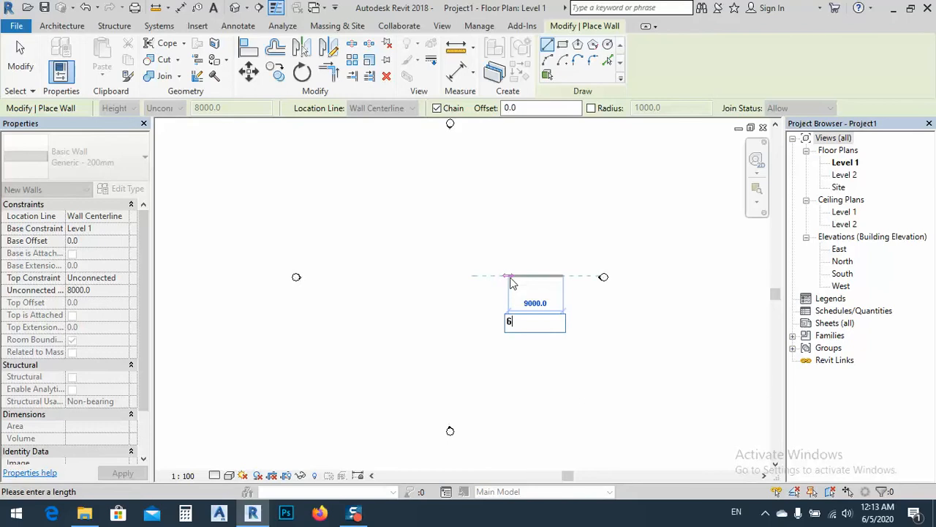
text(000)
key(Return)
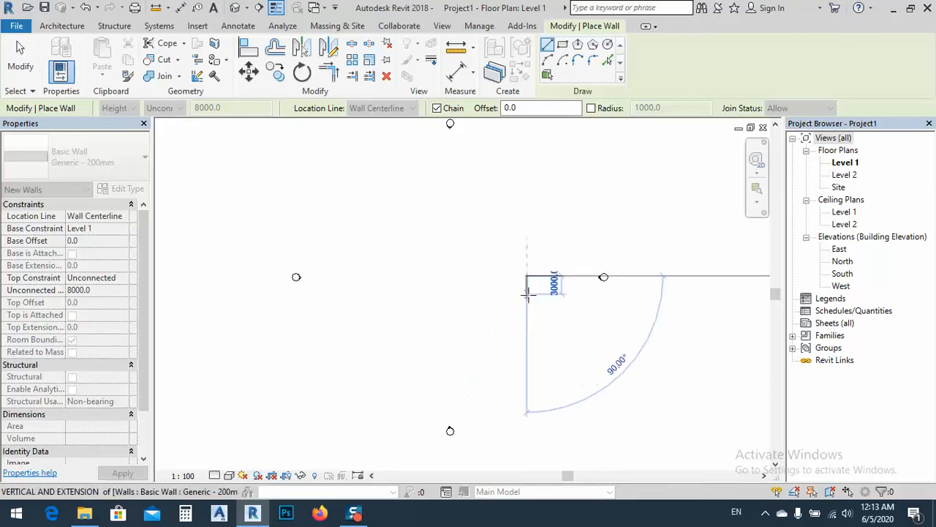
scroll(524, 278, up, 5)
scroll(523, 278, up, 1)
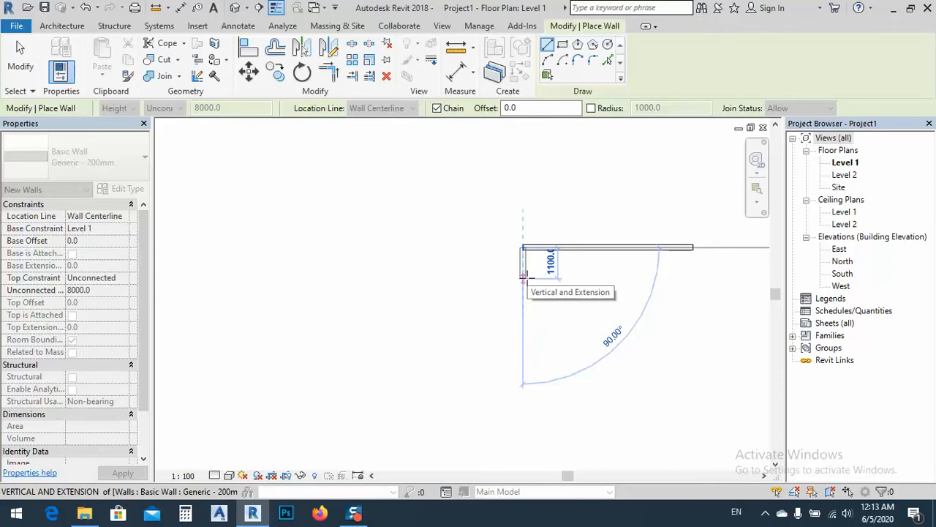
text(1000)
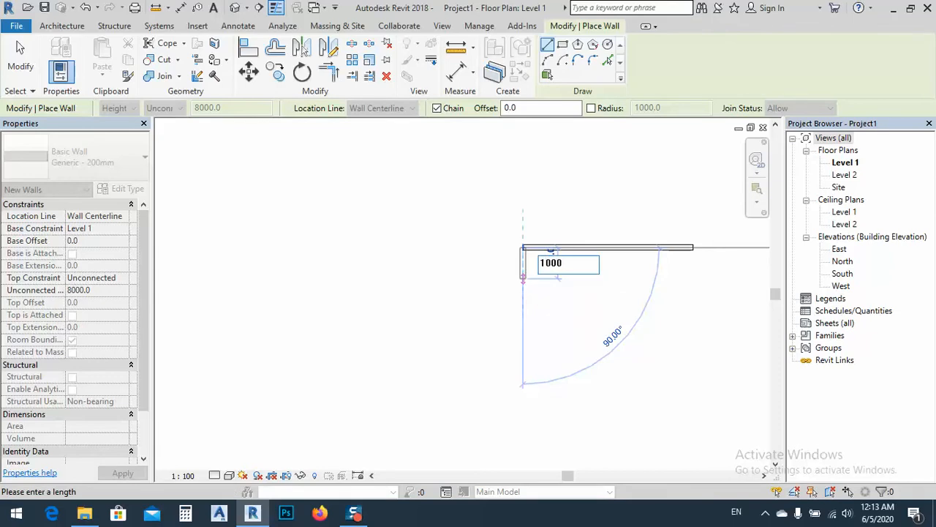
key(Return)
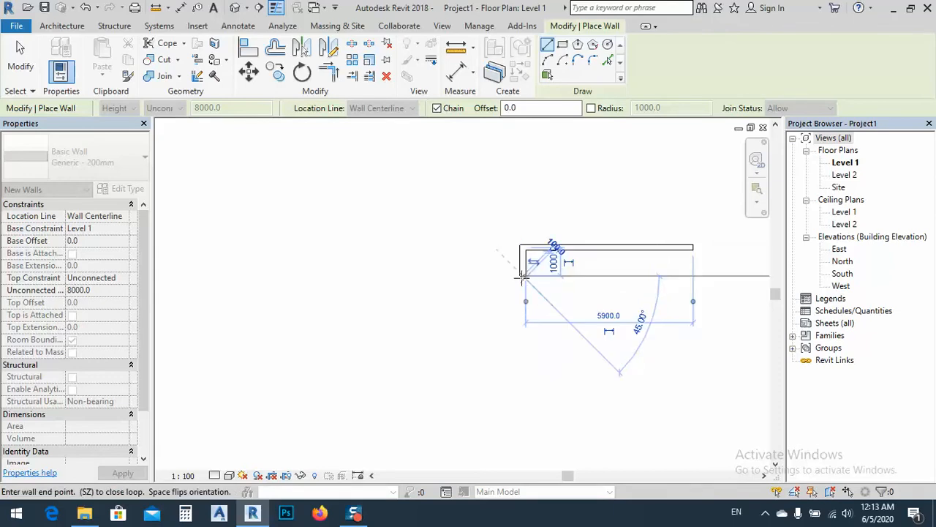
text(4)
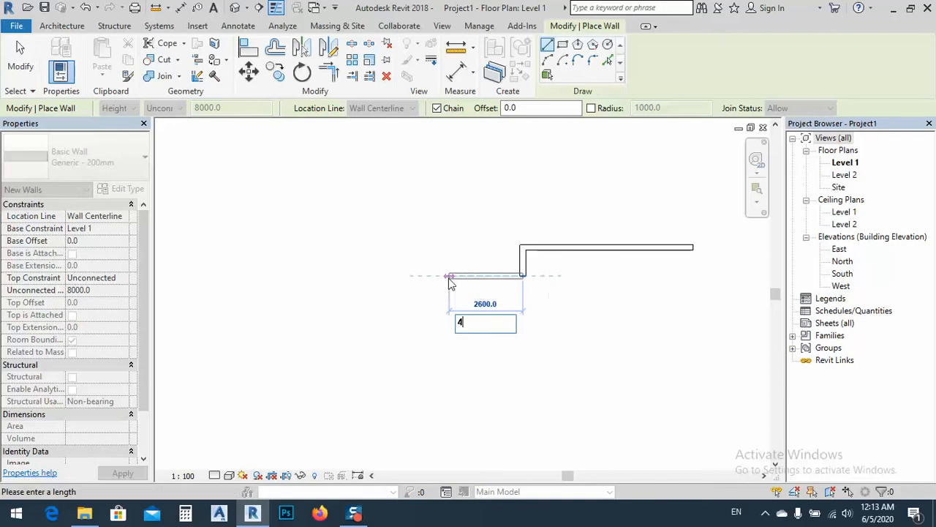
key(Return)
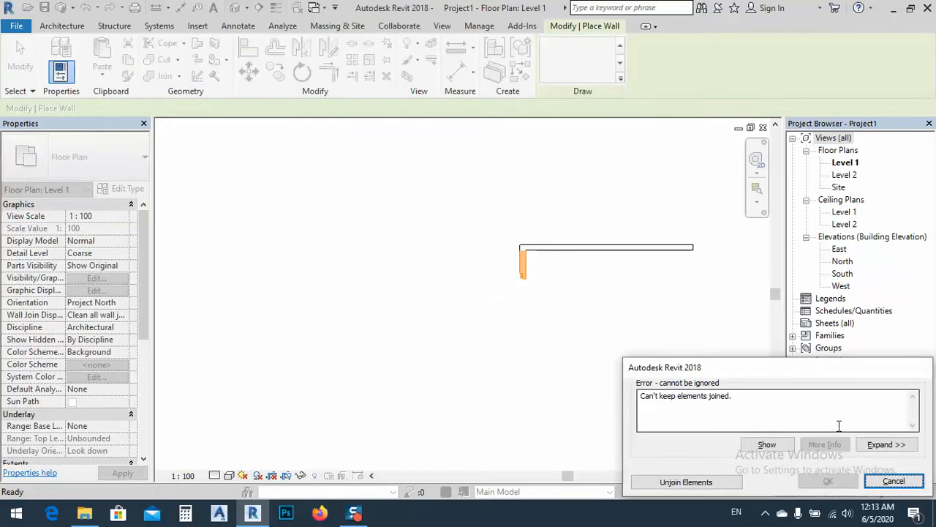
click(894, 481)
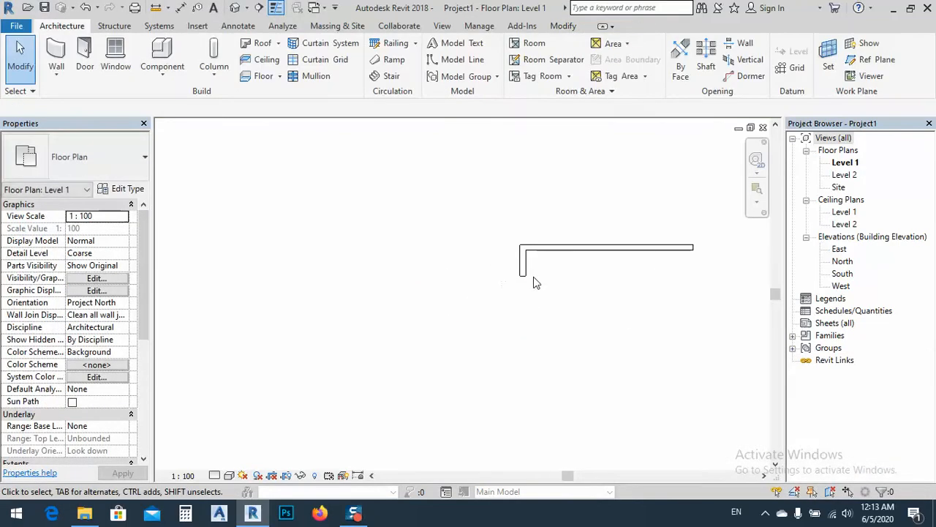
Draw a 4000 mm horizontal wall westward from the free end of the short return wall.
click(57, 59)
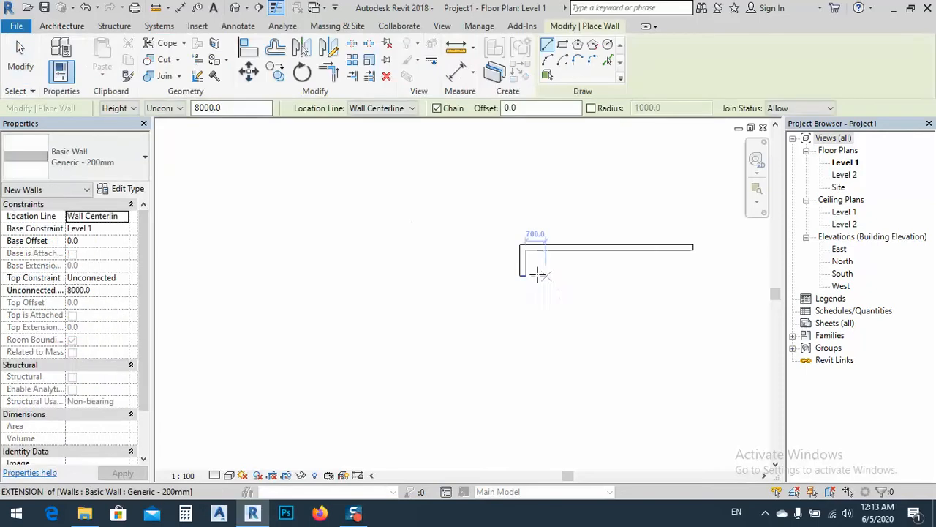
scroll(522, 277, up, 2)
click(522, 275)
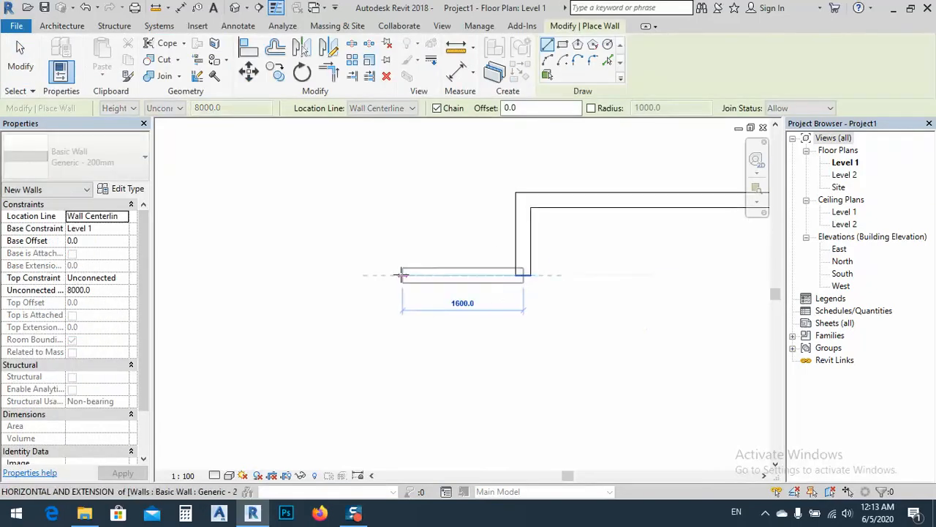
text(40)
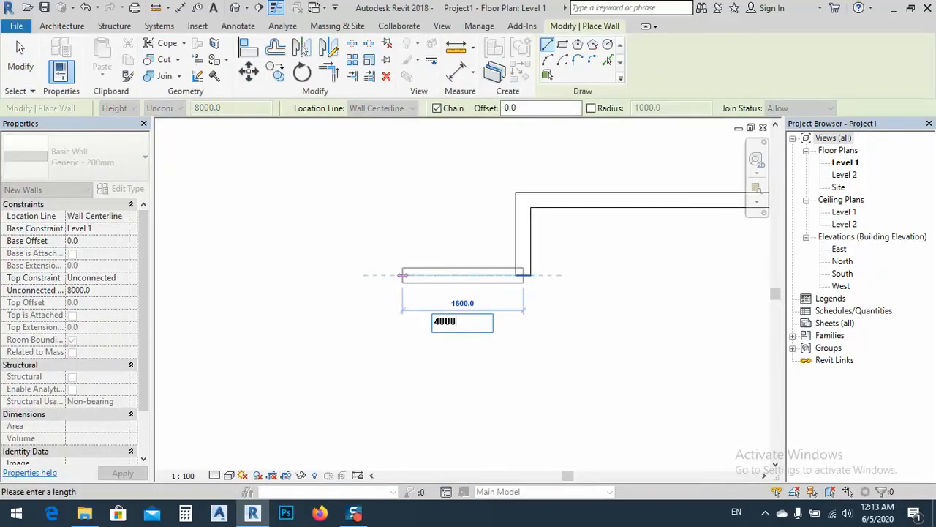
text(00)
key(Return)
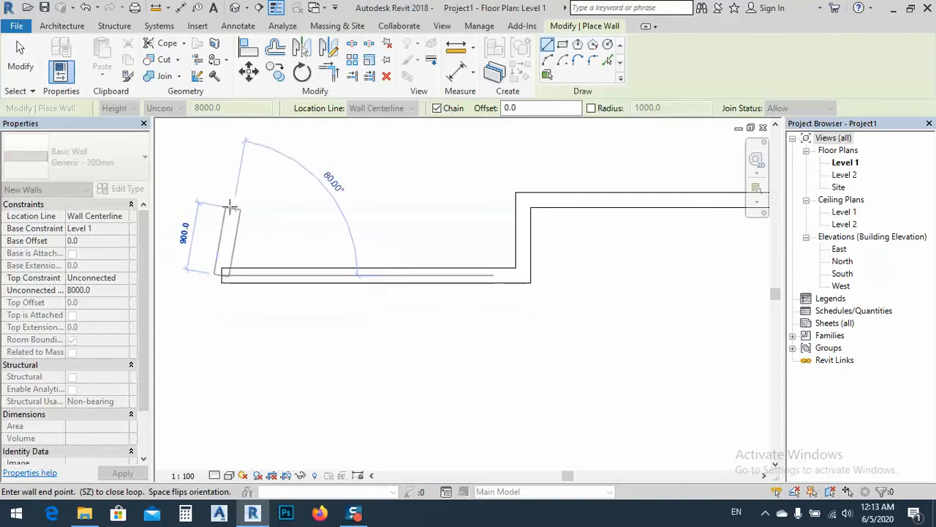
Draw the opposite return wall back in line with the first wall, and continue westward with a 6000 mm wall.
click(223, 200)
middle_drag(218, 219, 468, 210)
scroll(468, 209, down, 1)
text(6)
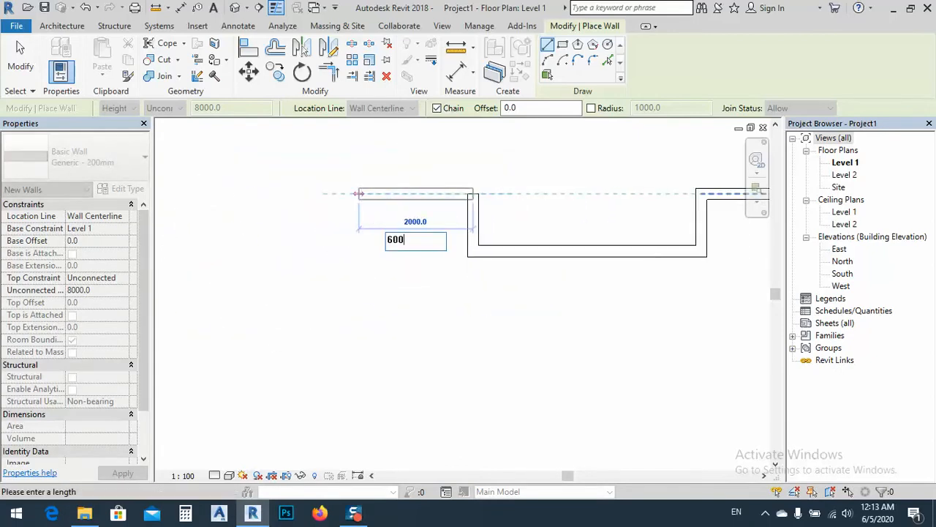
text(0.00)
key(Return)
Close the building outline with a 12000 mm west wall, a full-width north wall and an east wall ending at the first wall's endpoint.
scroll(372, 209, down, 2)
middle_drag(380, 212, 265, 323)
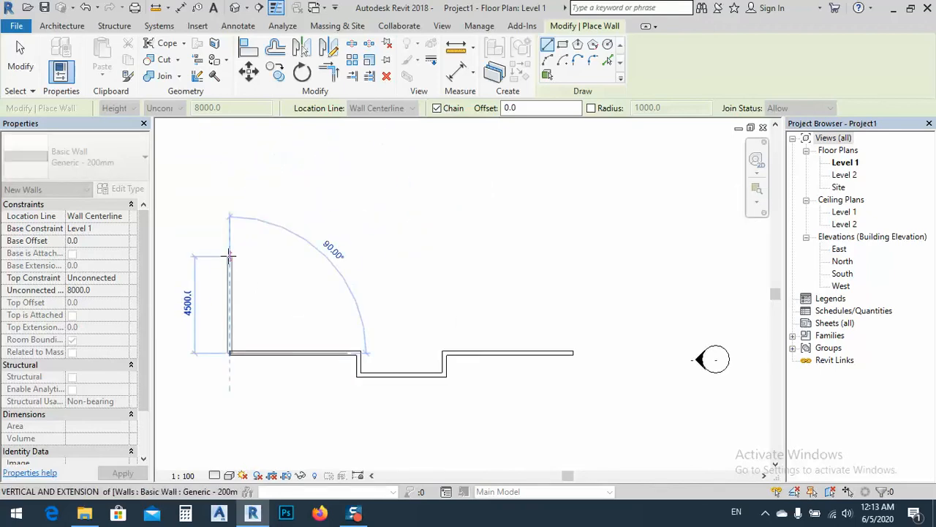
text(12)
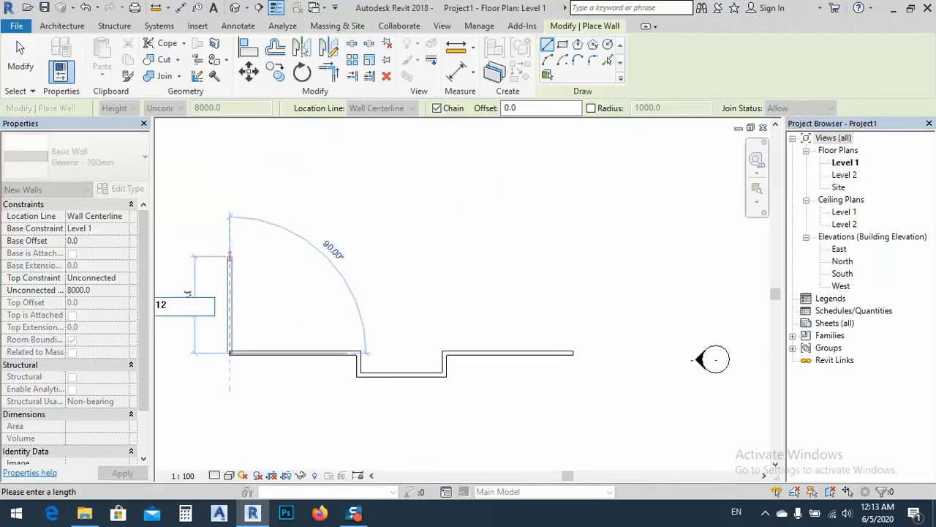
text(000)
key(Return)
scroll(267, 272, down, 2)
click(467, 153)
scroll(560, 326, up, 3)
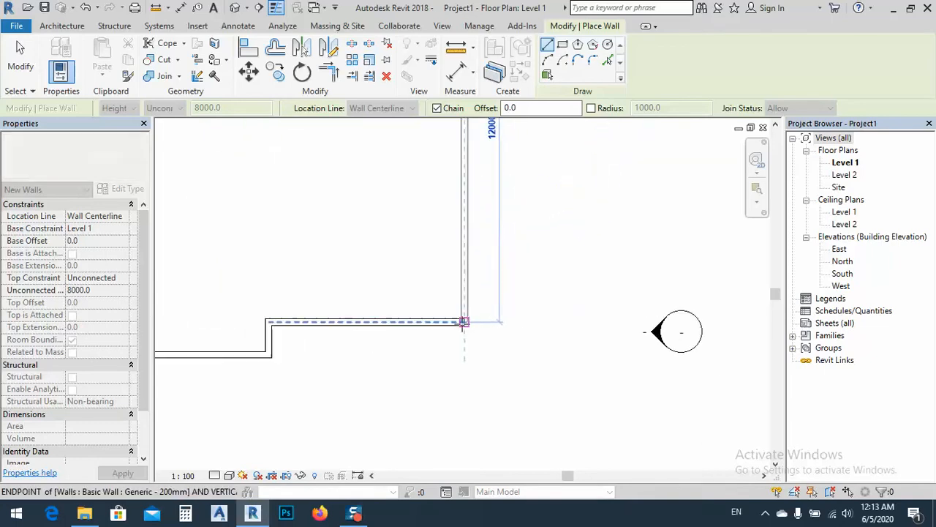
click(466, 321)
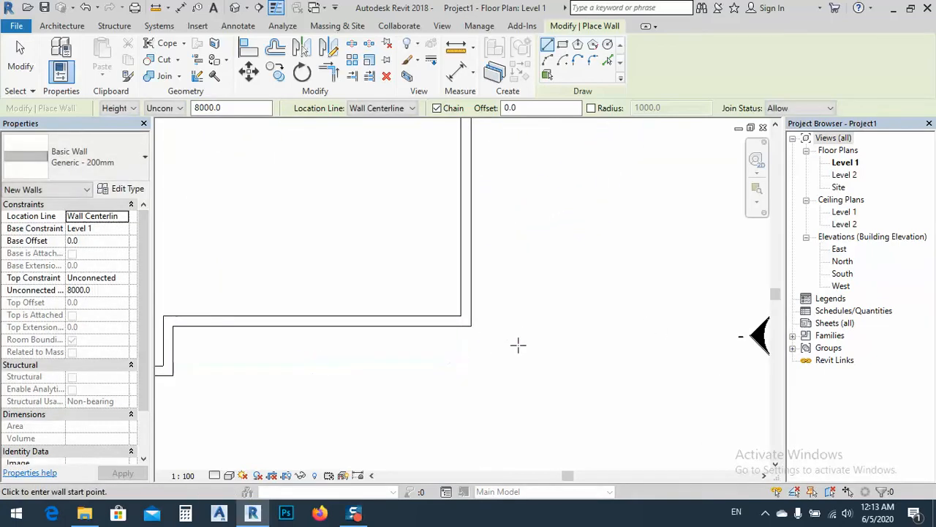
Draw a second closed wall outline east of the first, about 10000 mm deep, with a central south projection about 2400 mm deep.
scroll(578, 265, down, 3)
middle_drag(578, 265, 494, 267)
click(590, 200)
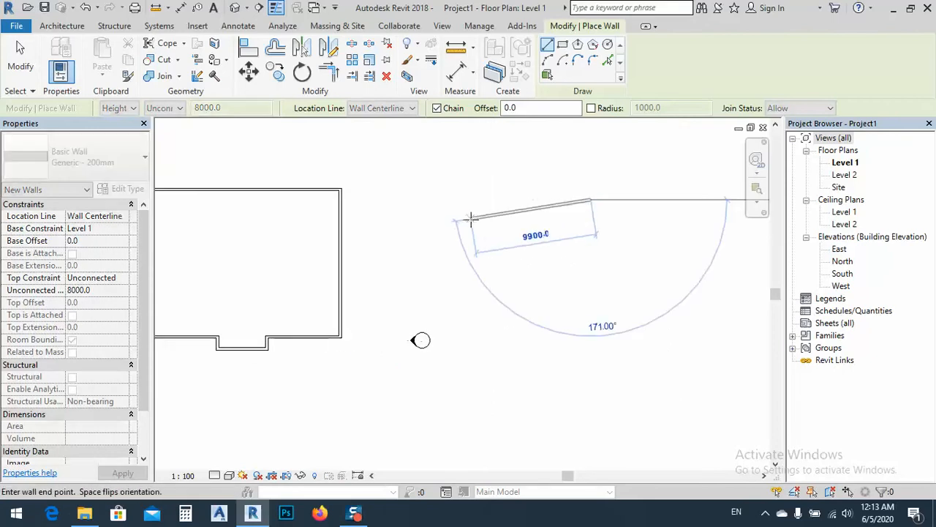
click(477, 199)
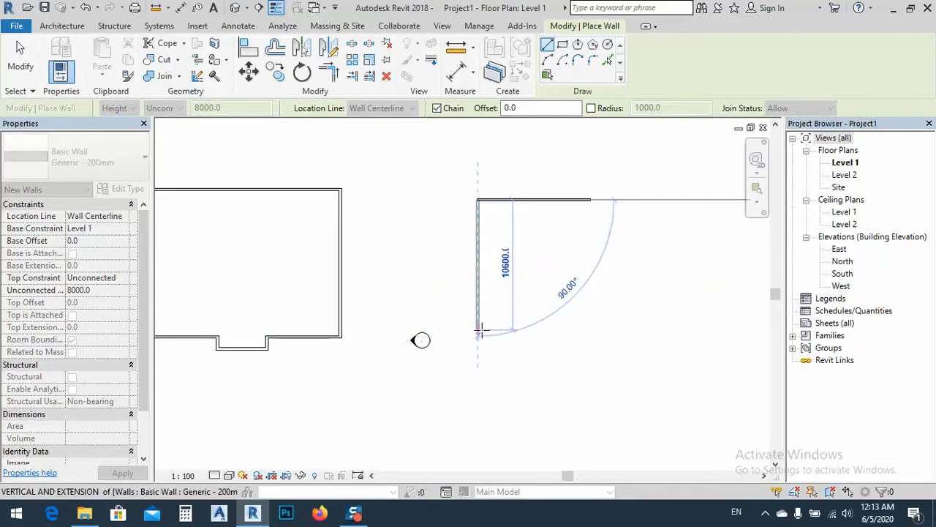
click(478, 324)
click(521, 324)
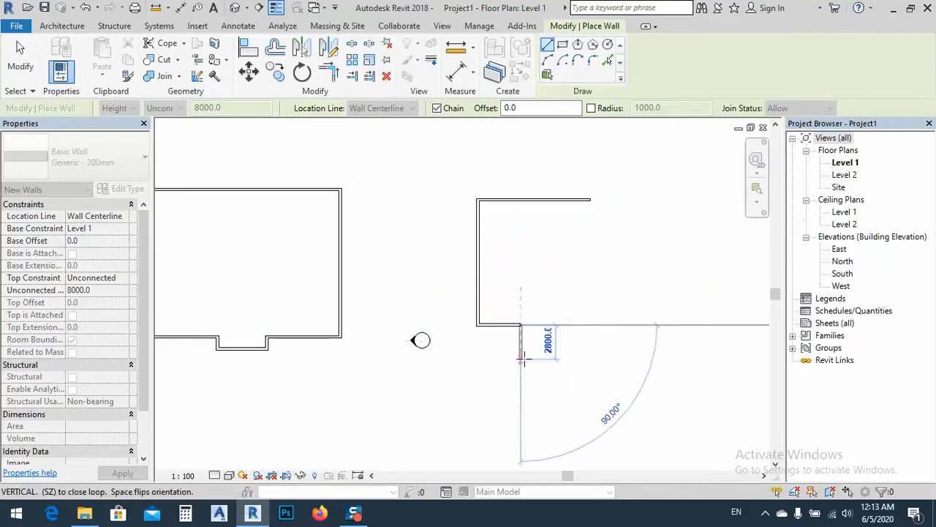
click(556, 355)
click(556, 324)
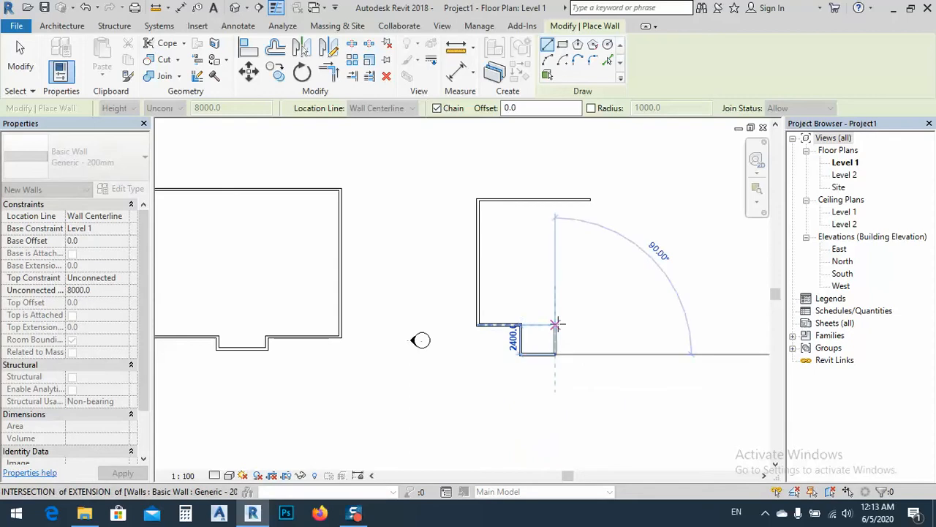
click(592, 324)
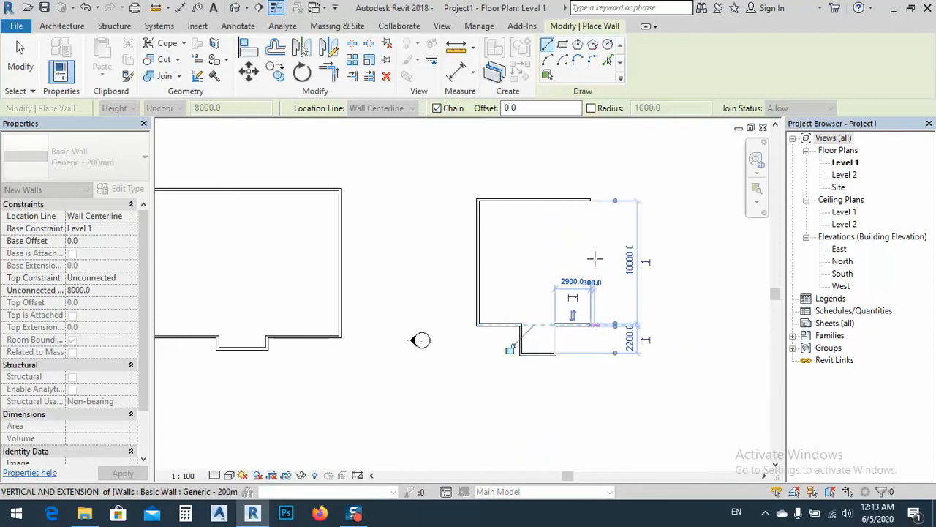
click(591, 199)
right_click(609, 230)
click(652, 247)
key(Escape)
middle_drag(568, 305, 542, 273)
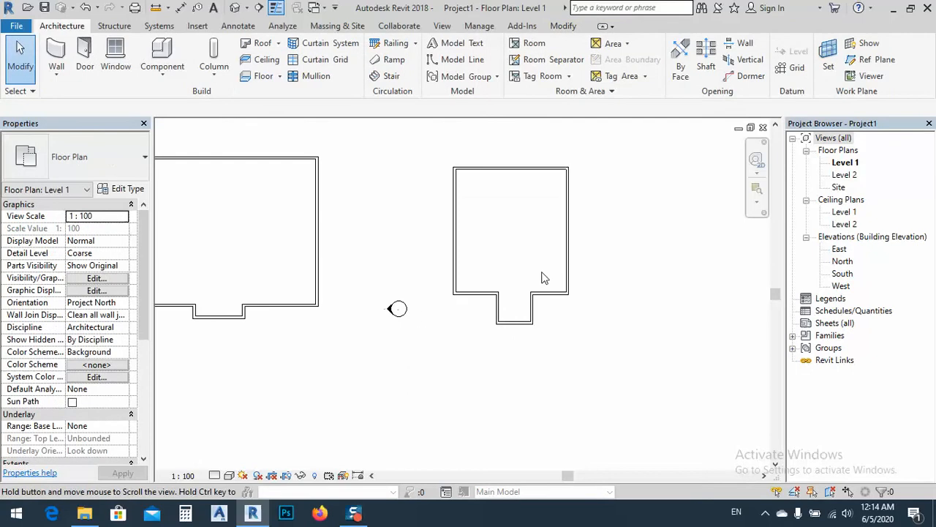
click(495, 313)
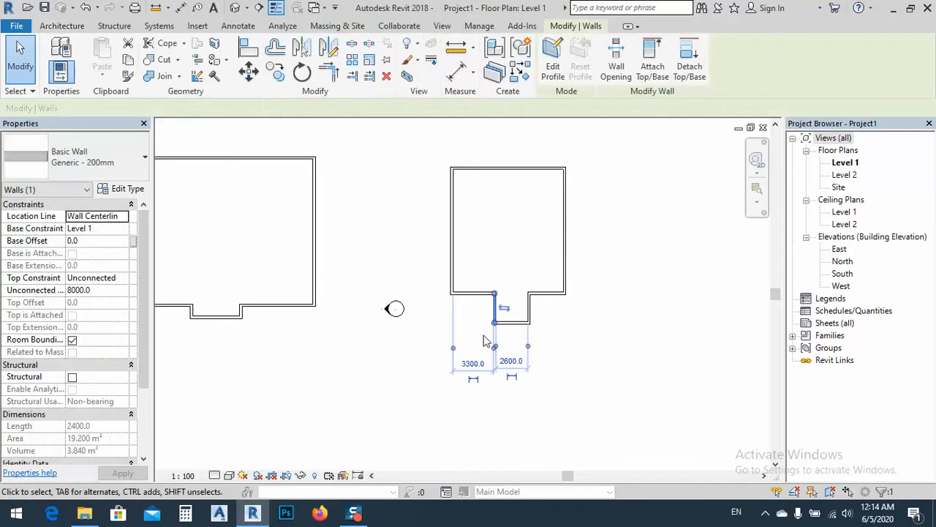
click(474, 364)
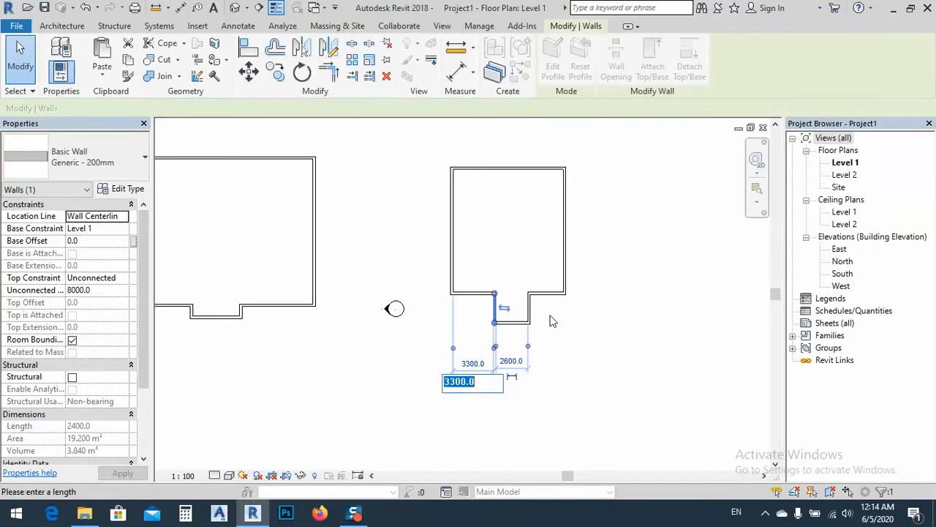
key(Escape)
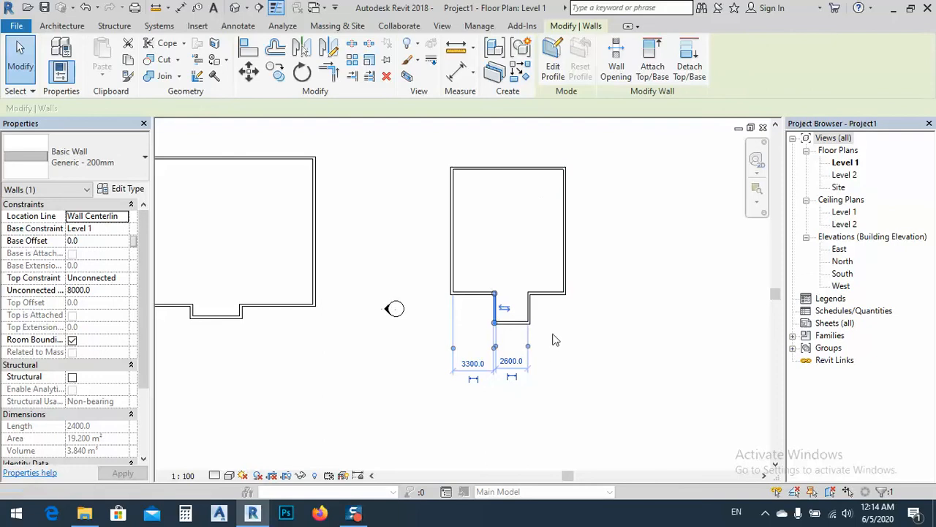
key(Escape)
Set the second outline's east and west walls each 6000 mm from the nearest side wall of the south projection.
click(564, 238)
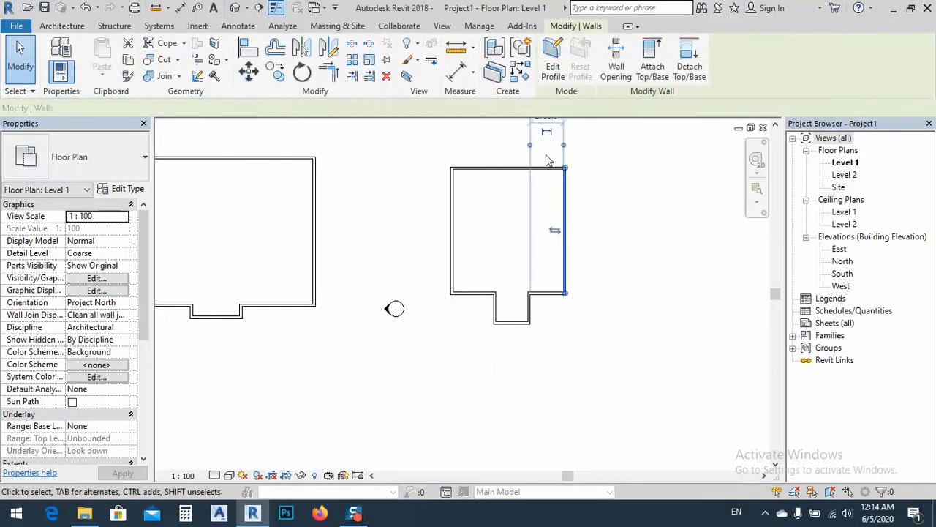
middle_drag(554, 229, 522, 308)
click(514, 196)
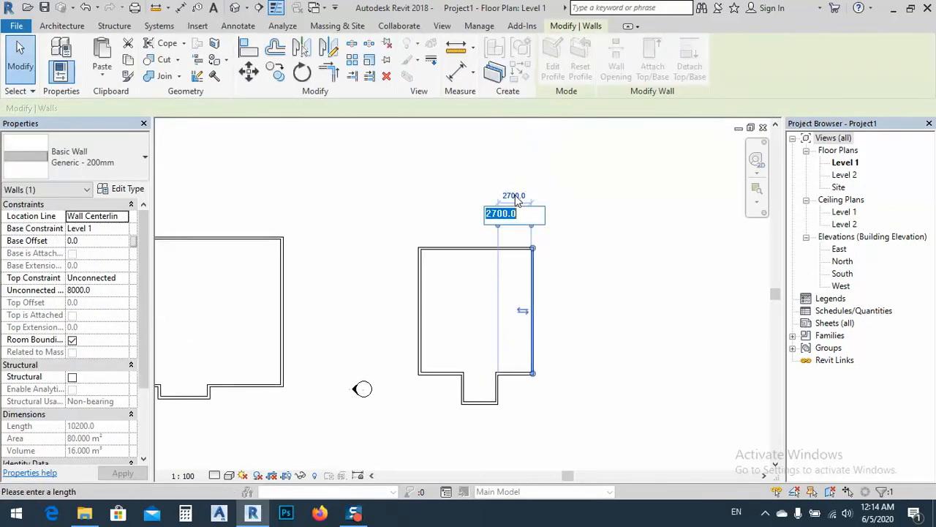
text(6000)
key(Return)
click(421, 322)
click(441, 411)
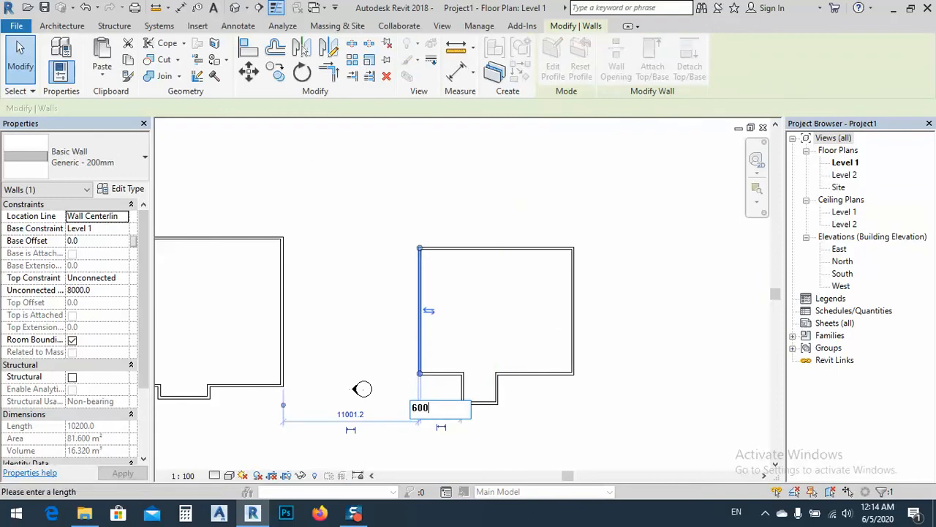
key(Return)
Widen the second outline's south projection to 4000 mm and set the west wall 6000 mm from the projection's west side.
click(468, 390)
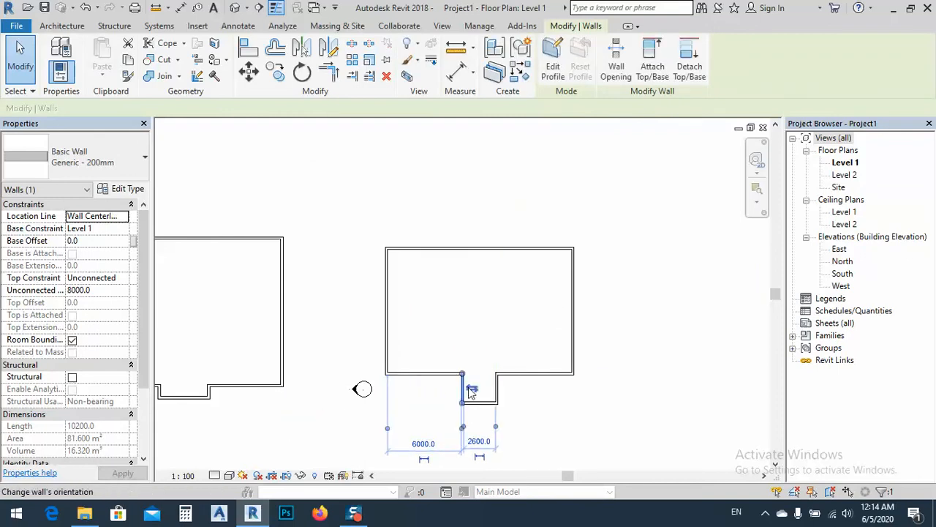
click(479, 442)
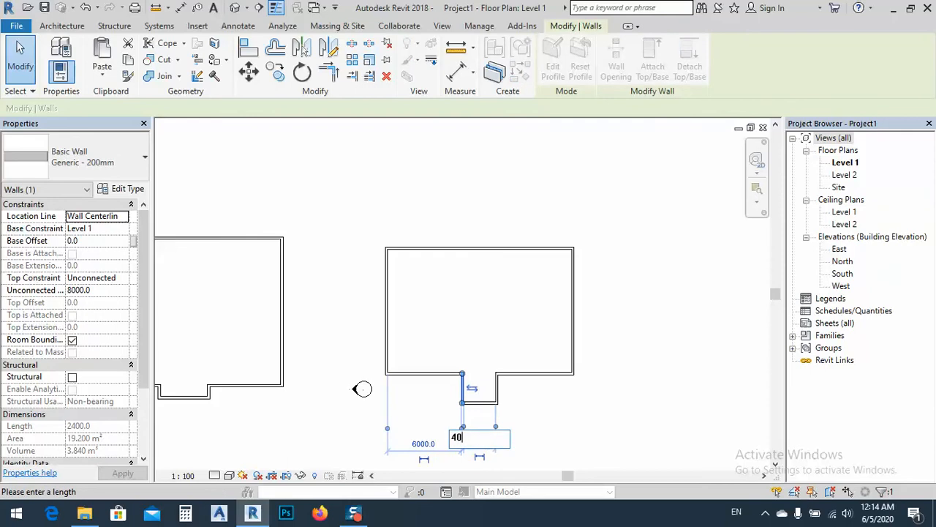
key(Return)
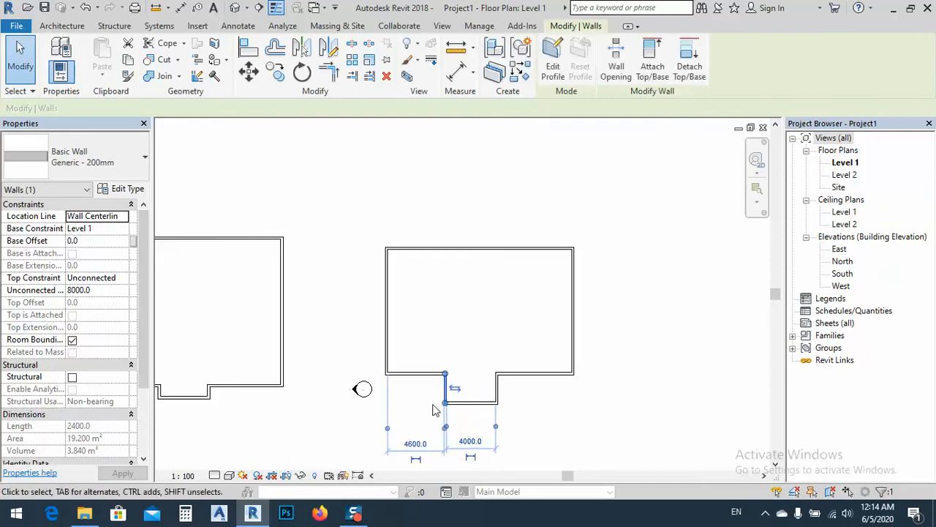
click(387, 344)
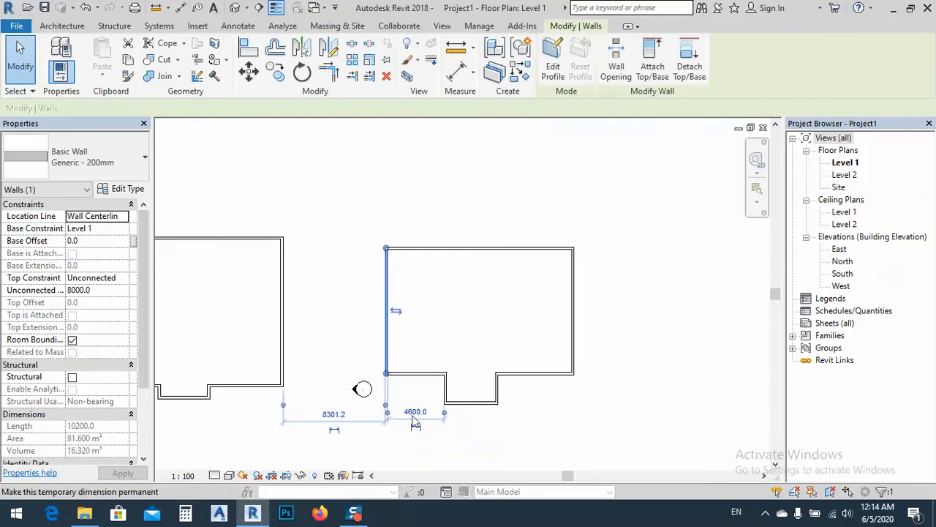
click(413, 412)
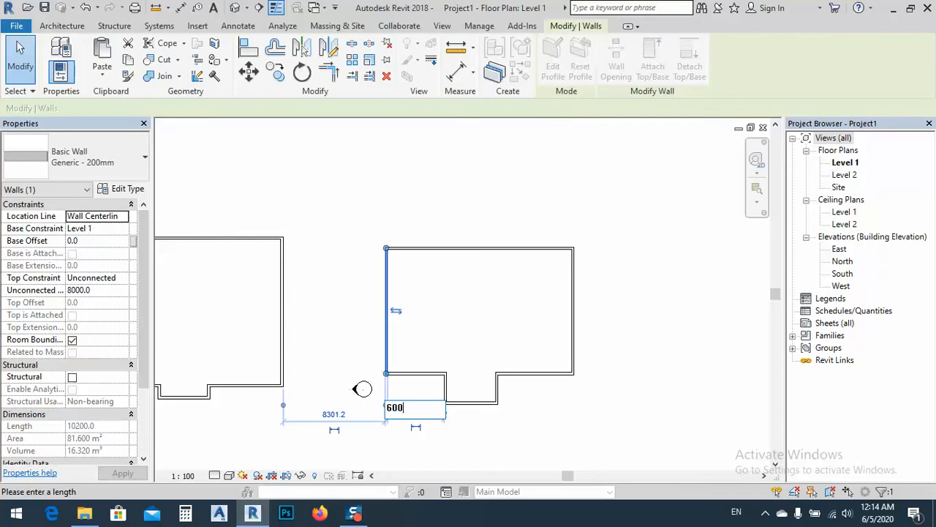
key(Return)
key(Escape)
Set the second outline's north wall 12000 mm from its south wall.
middle_drag(487, 333, 557, 305)
click(541, 220)
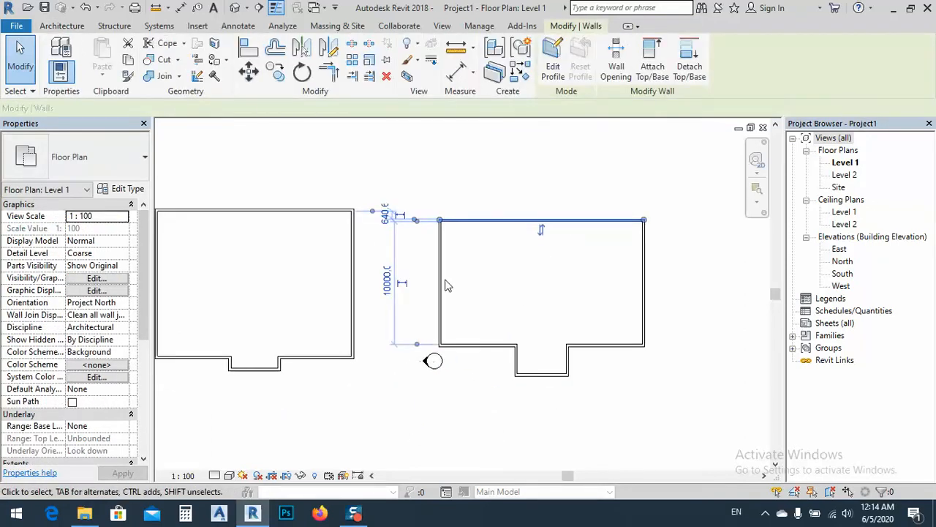
click(389, 282)
text(12000)
key(Return)
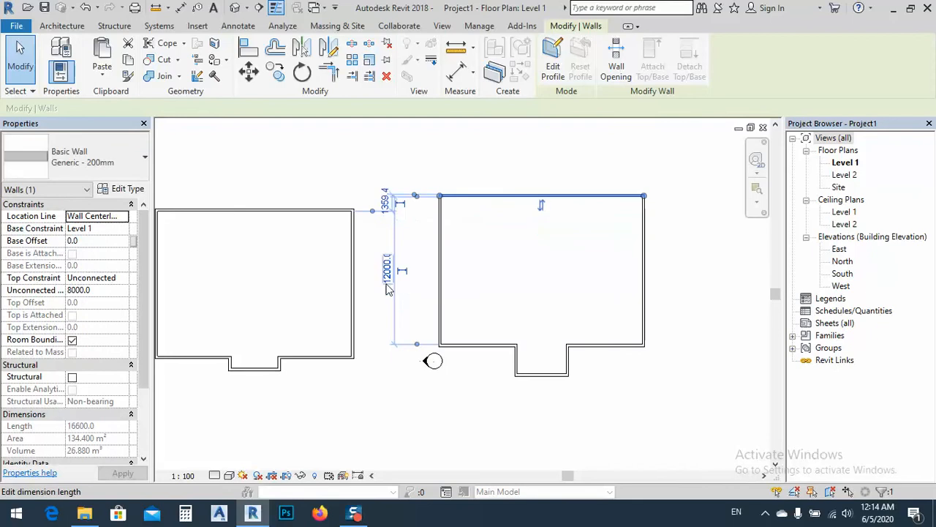
key(Escape)
Delete all walls of the second outline, keeping only the first building.
middle_drag(475, 340, 476, 310)
drag(386, 133, 695, 403)
middle_drag(695, 403, 665, 401)
key(Escape)
drag(636, 152, 458, 359)
key(Delete)
drag(490, 177, 389, 258)
key(Delete)
middle_drag(408, 300, 540, 319)
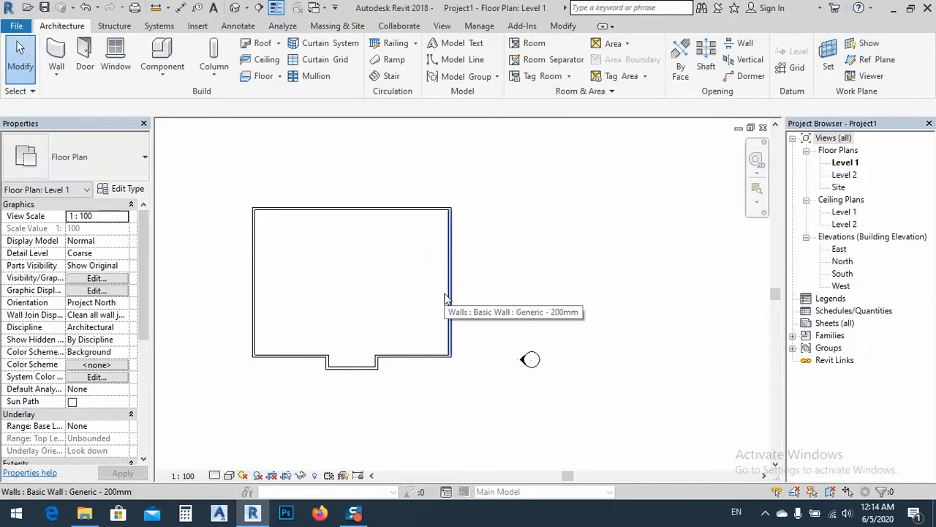
Open the South elevation and extend the east ends of the Level 1 and Level 2 lines past the building.
double_click(843, 274)
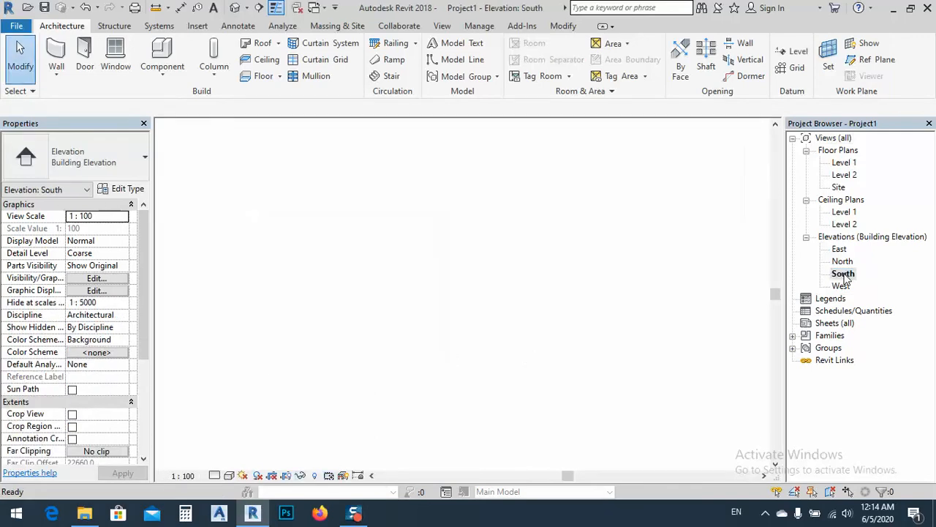
middle_drag(501, 268, 694, 278)
scroll(373, 278, down, 2)
middle_drag(612, 296, 404, 315)
click(484, 289)
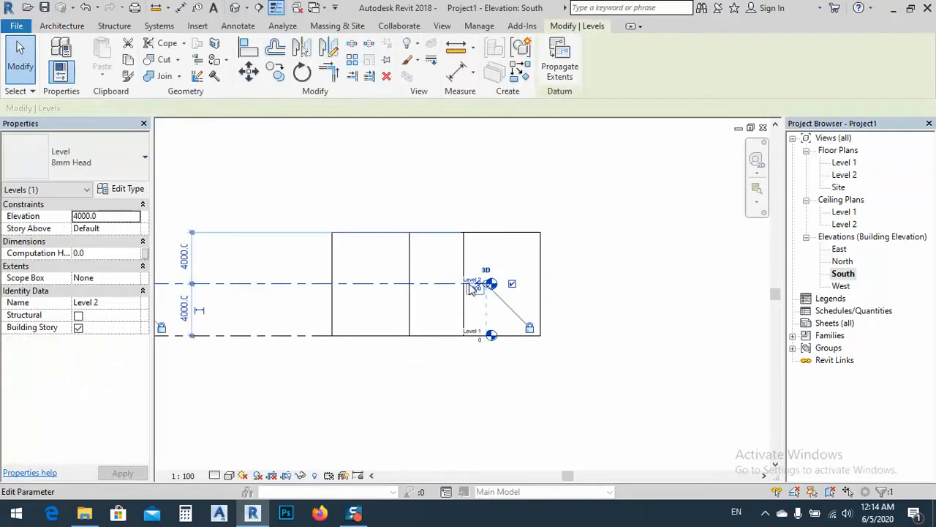
drag(494, 290, 627, 284)
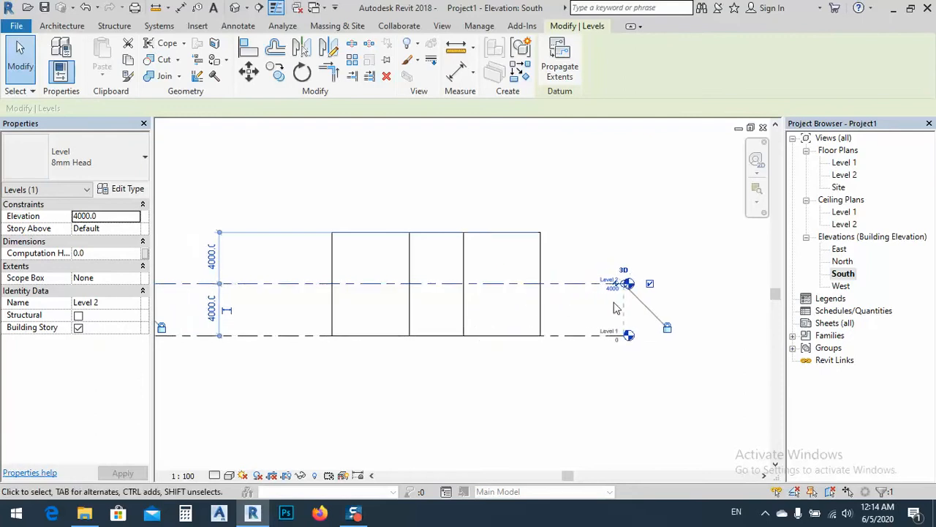
click(559, 306)
middle_drag(559, 305, 610, 317)
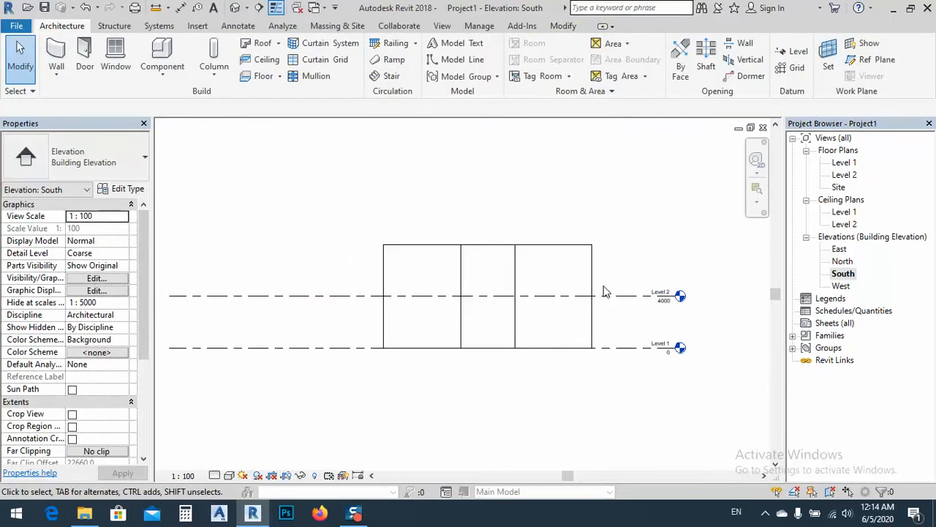
Add a new level offset 4000 mm above Level 2 by picking the Level 2 line.
middle_drag(463, 296, 519, 300)
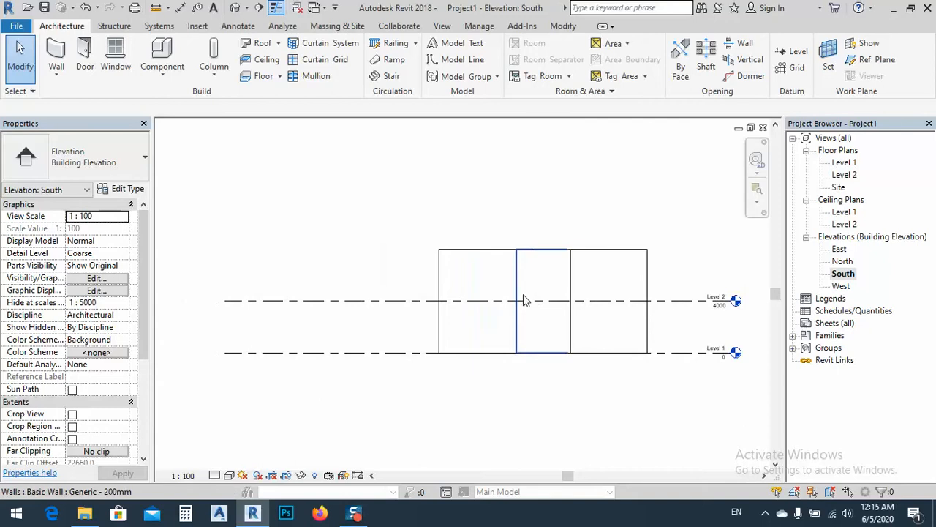
click(798, 53)
click(564, 47)
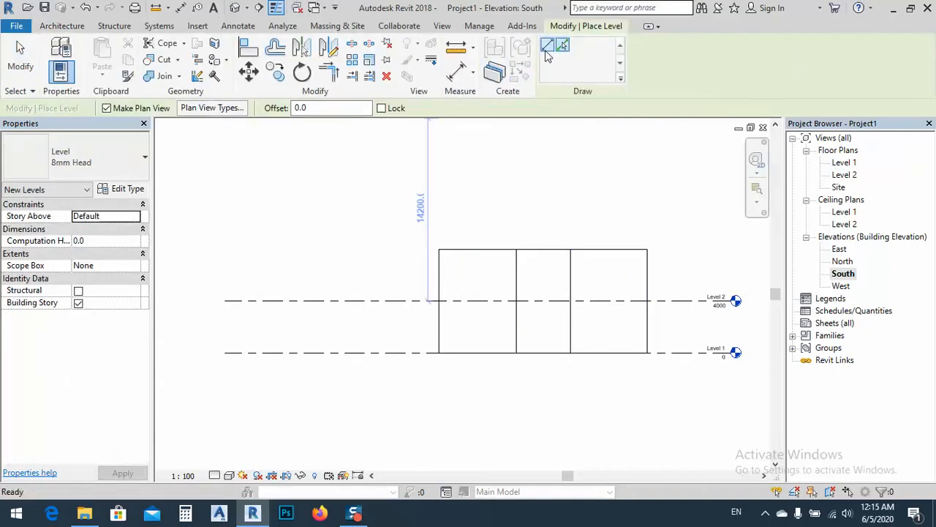
click(319, 109)
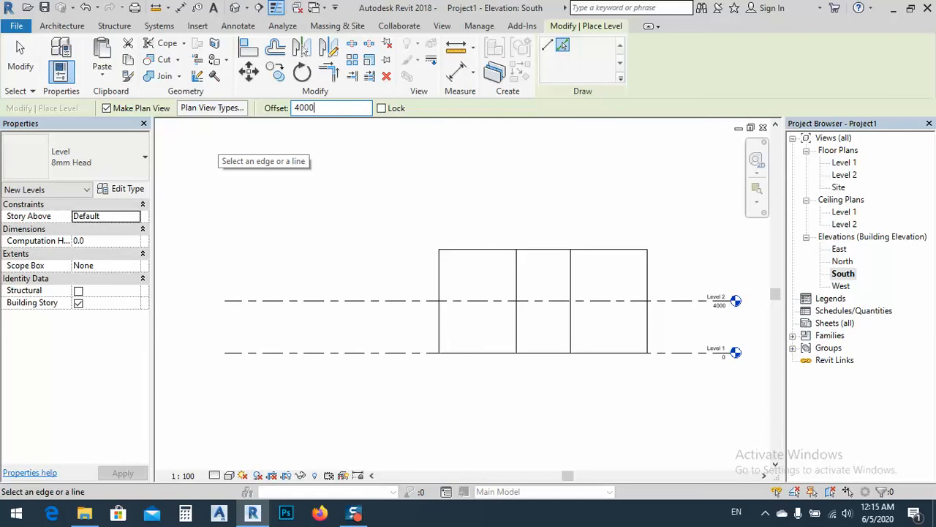
click(371, 303)
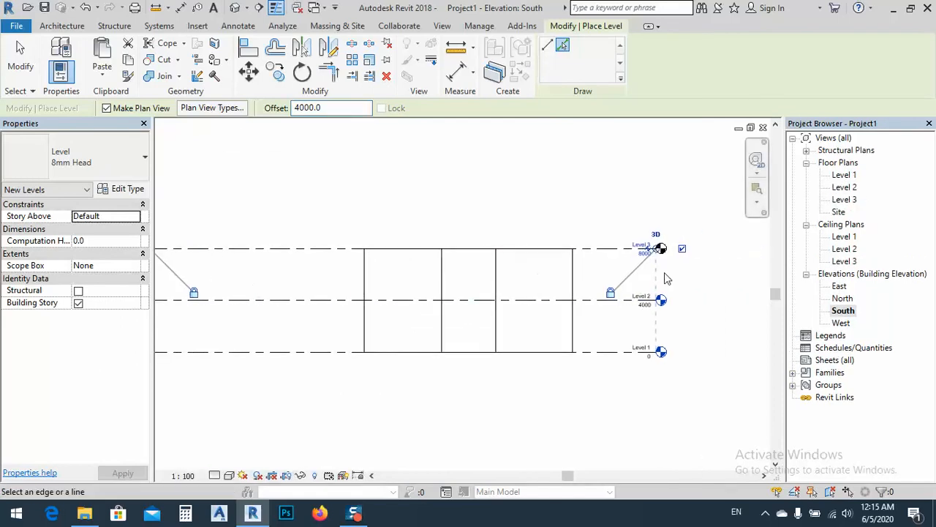
key(Escape)
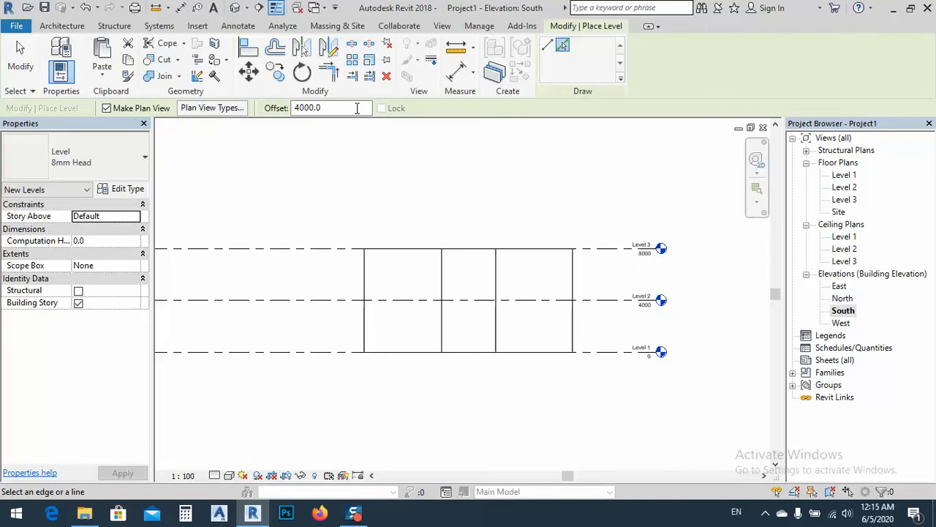
Open the default 3D view and orbit the building to show its west and south walls.
click(236, 8)
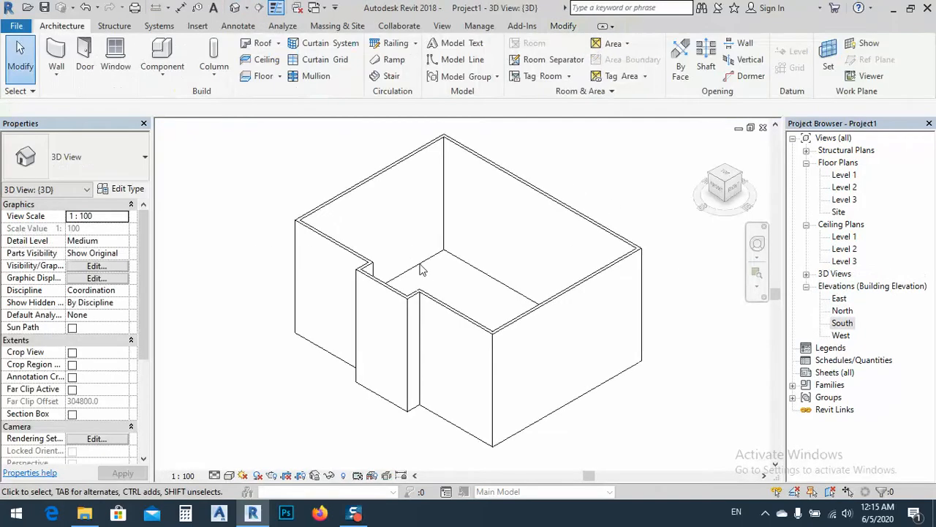
middle_drag(469, 396, 591, 374)
middle_drag(583, 374, 606, 388)
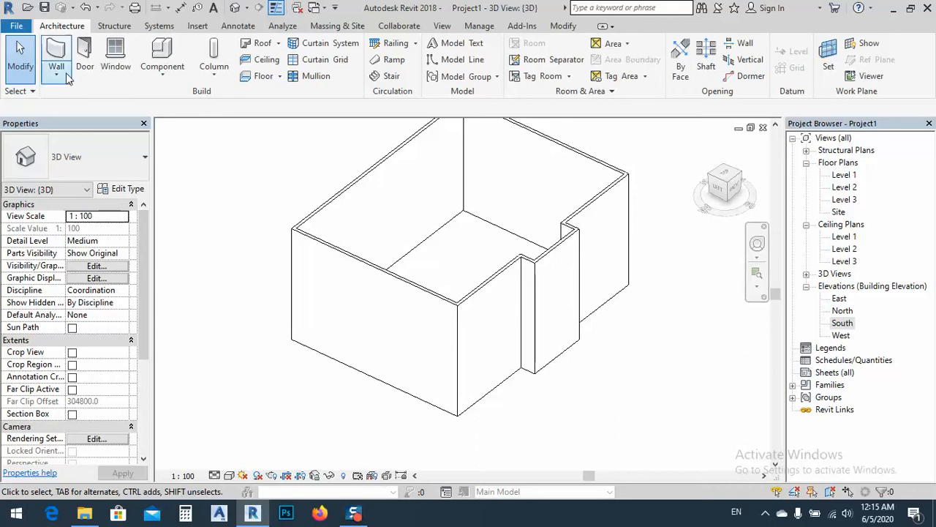
Start placing a window, review the available window types and open the dialog for loading another window family.
click(116, 58)
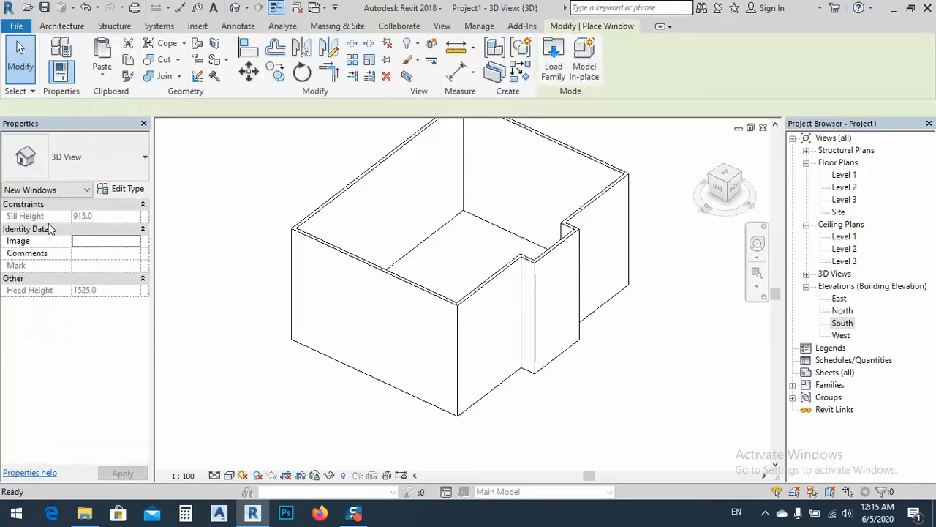
click(71, 169)
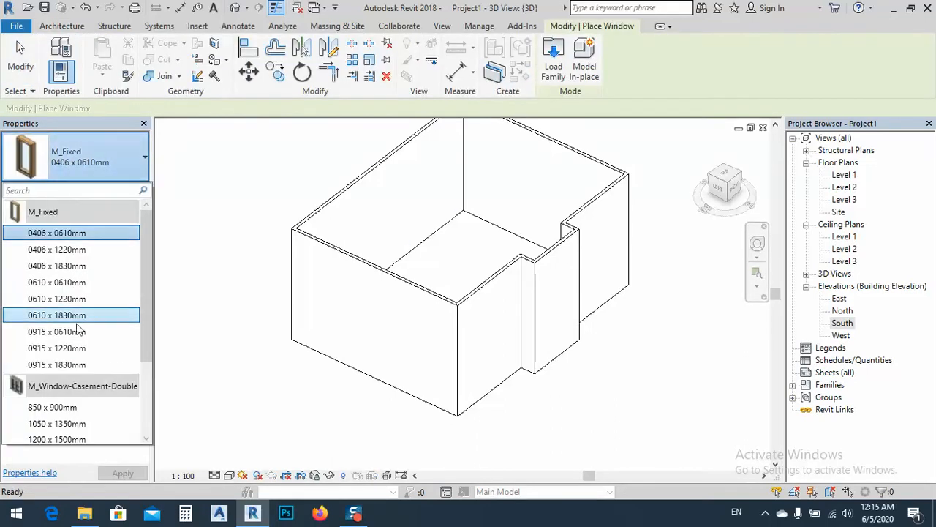
scroll(77, 322, down, 2)
scroll(81, 380, up, 2)
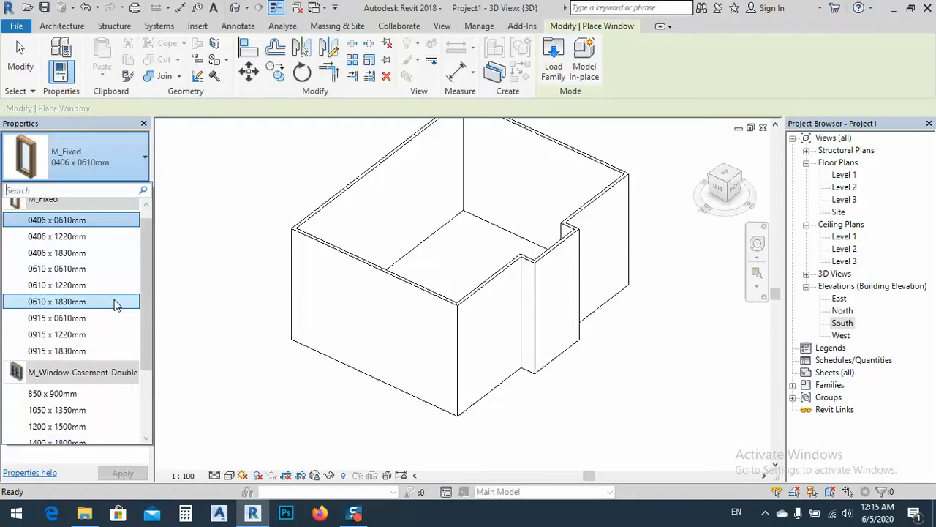
click(550, 67)
click(550, 67)
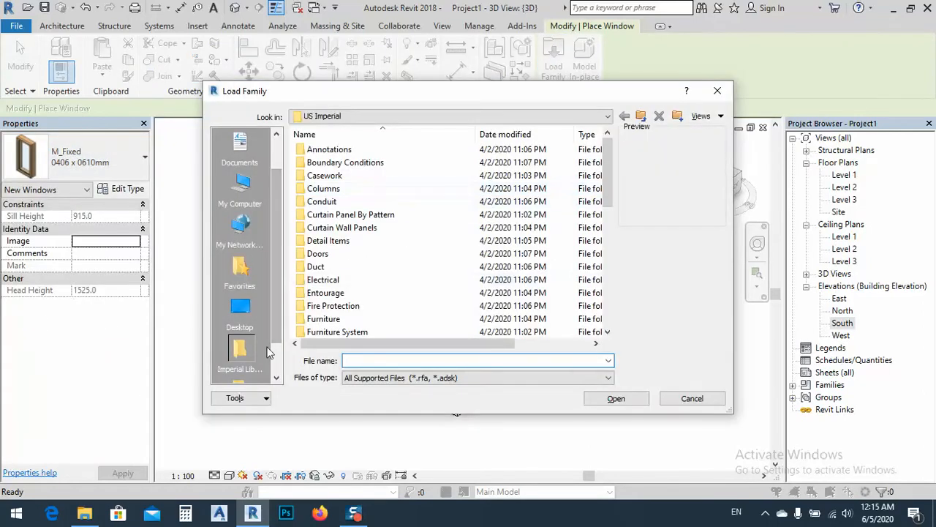
Browse to the For youtube channel folder on Local Disk (E:).
click(240, 308)
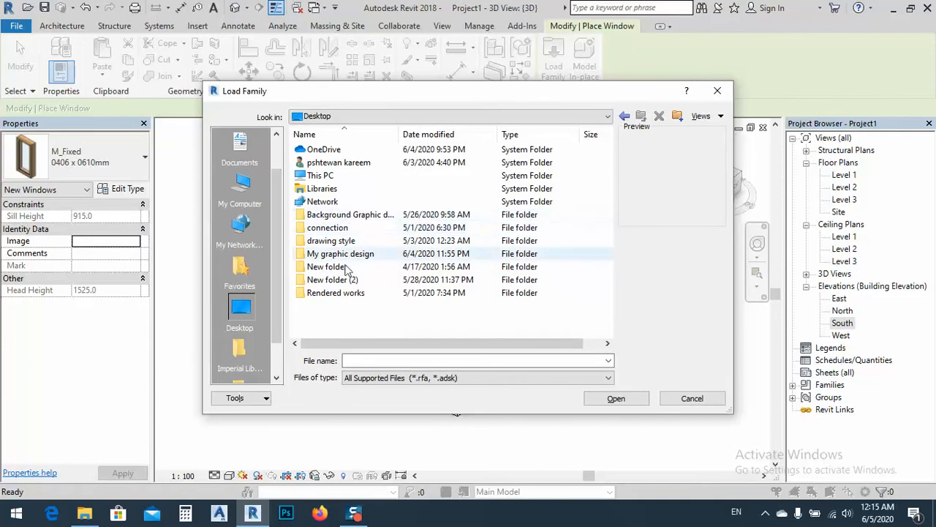
double_click(317, 175)
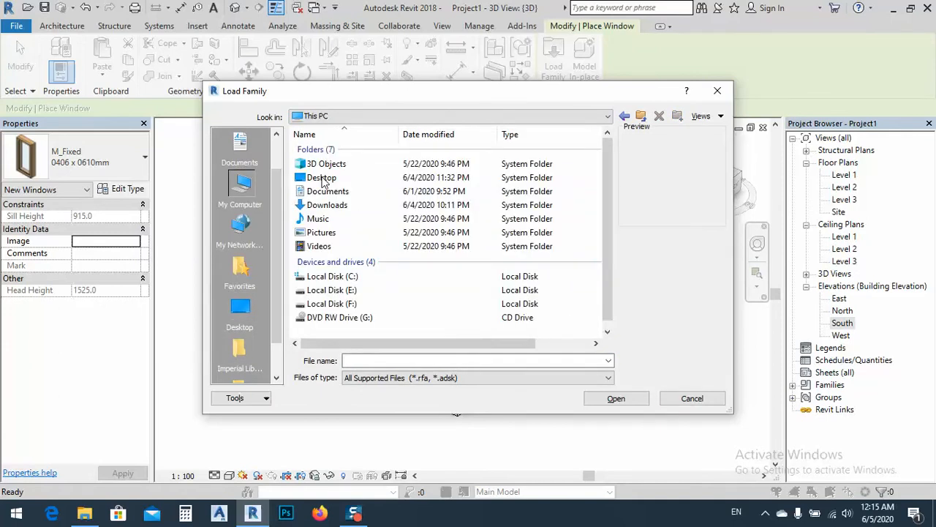
double_click(335, 291)
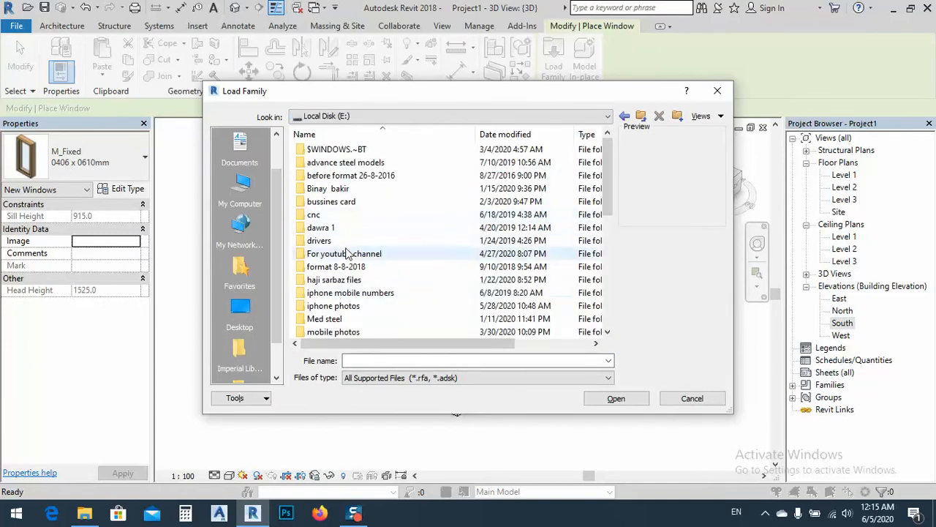
double_click(345, 254)
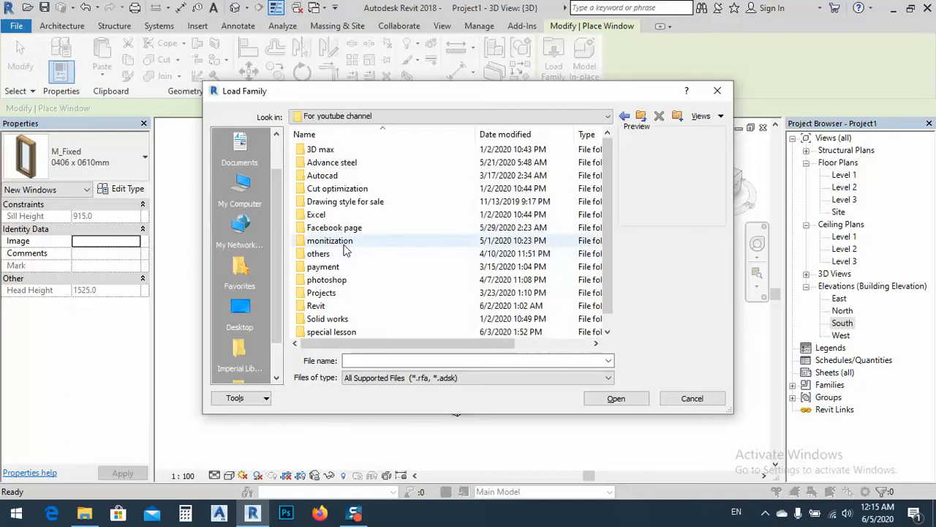
double_click(325, 303)
double_click(340, 152)
click(640, 117)
click(640, 117)
Open the Famiy folder inside the Classic design course folder under Projects and revit.
scroll(365, 292, down, 1)
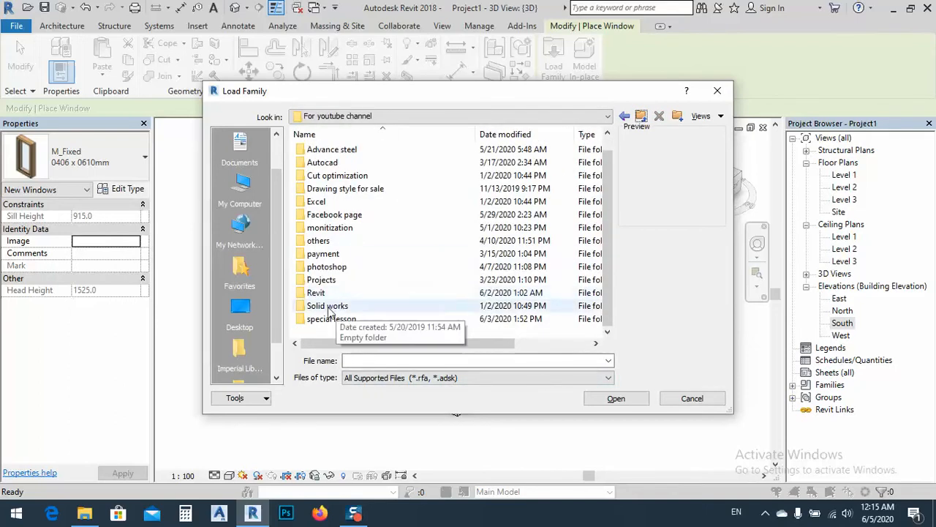
double_click(322, 281)
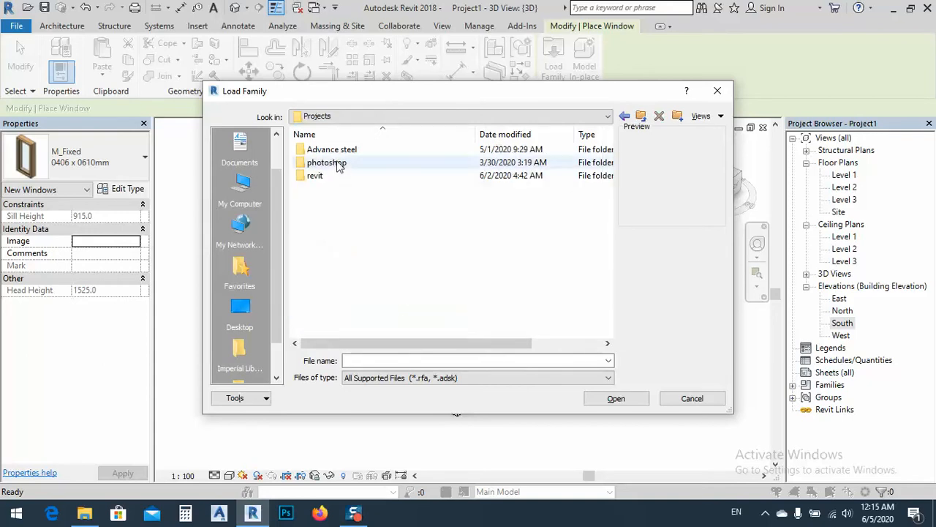
double_click(326, 178)
double_click(334, 149)
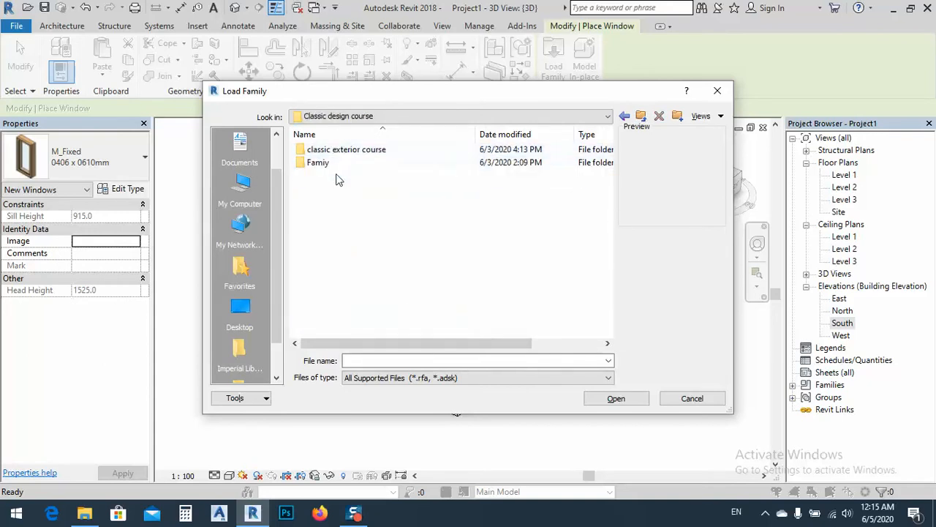
double_click(331, 162)
Load all family files from arc window.0001 through tringle deocre family, and cancel loading a further set of files.
click(337, 163)
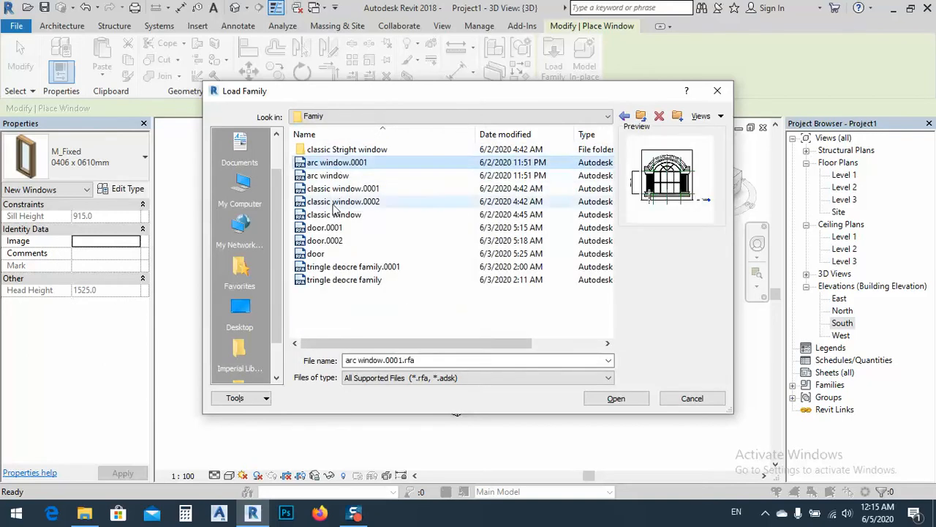
shift+click(333, 280)
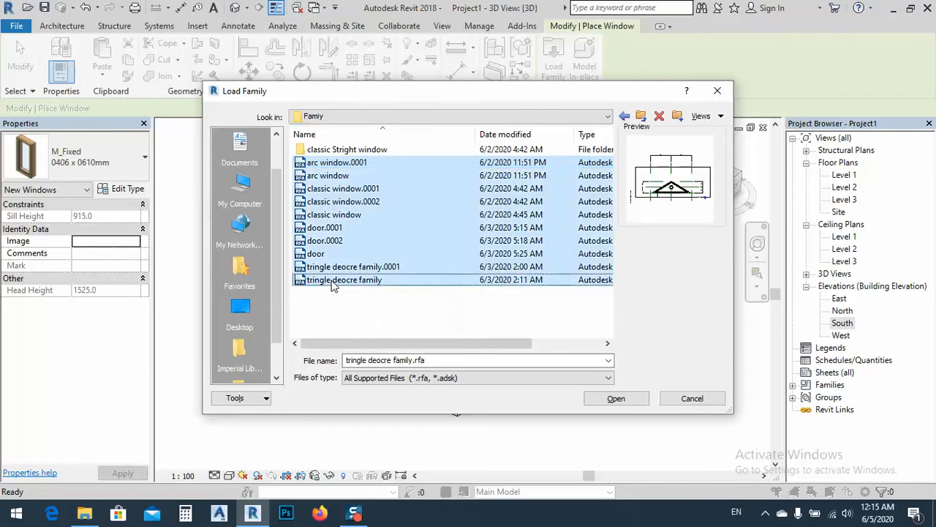
click(614, 399)
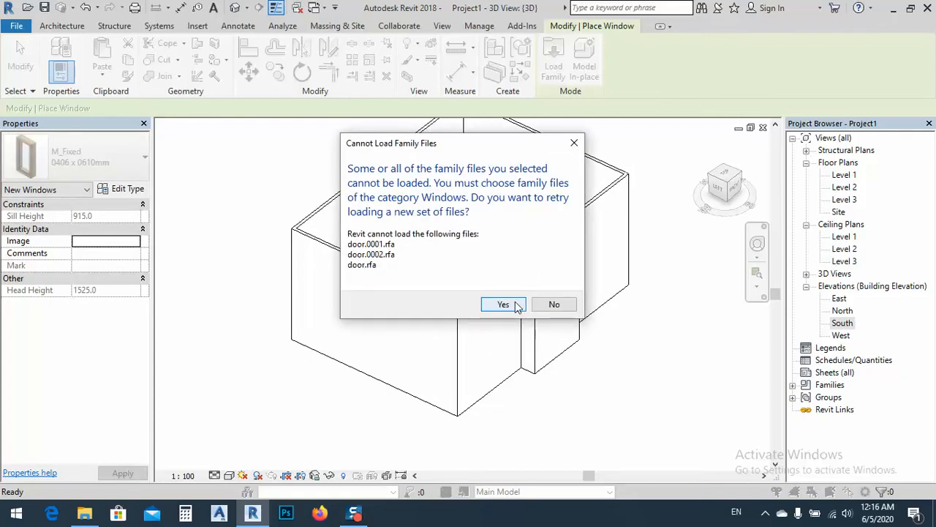
click(504, 304)
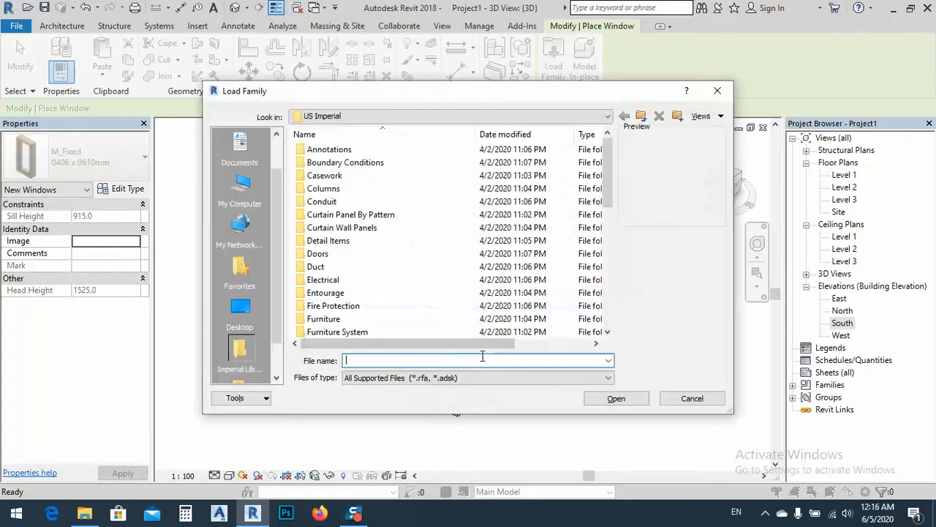
click(692, 399)
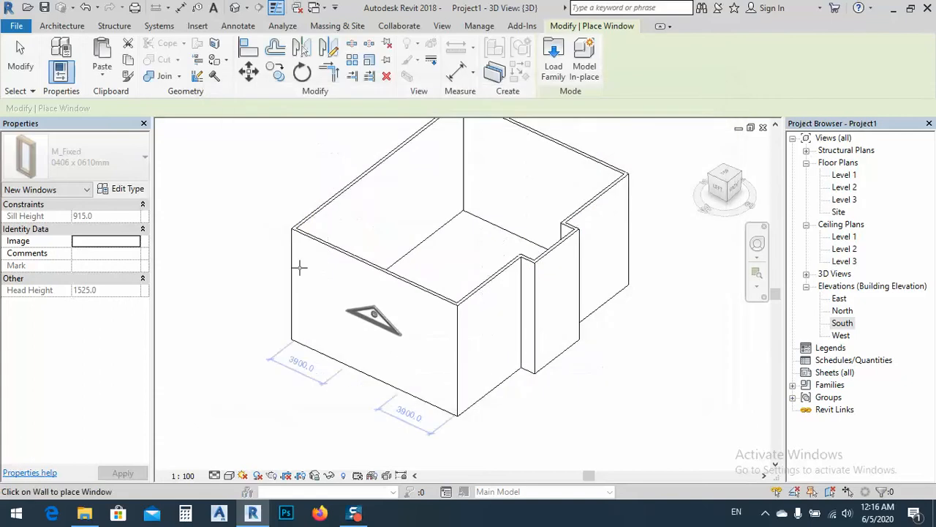
click(97, 166)
scroll(68, 276, up, 2)
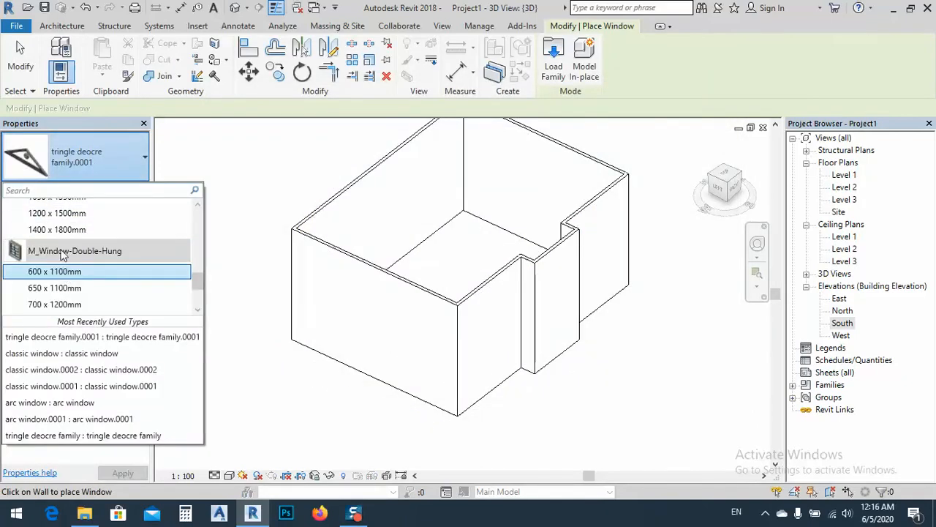
scroll(63, 253, up, 10)
mouse_move(45, 217)
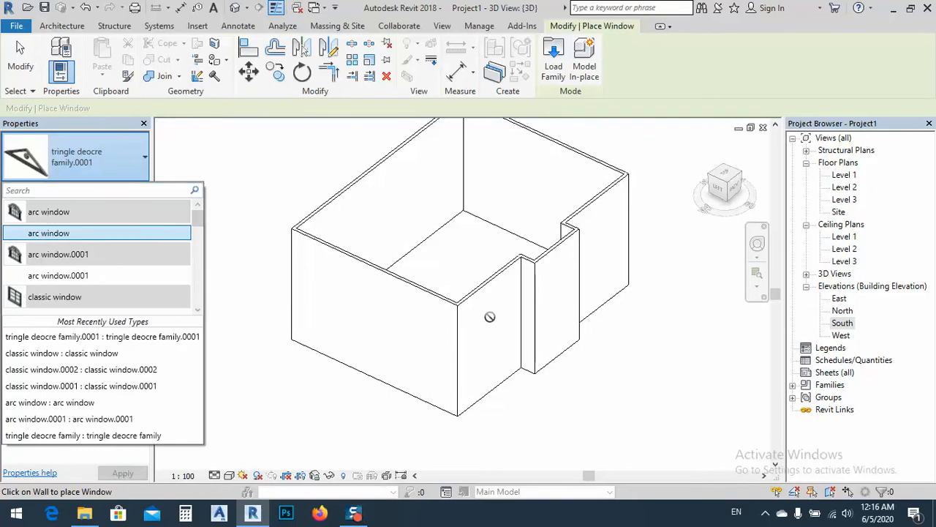
middle_drag(477, 319, 499, 317)
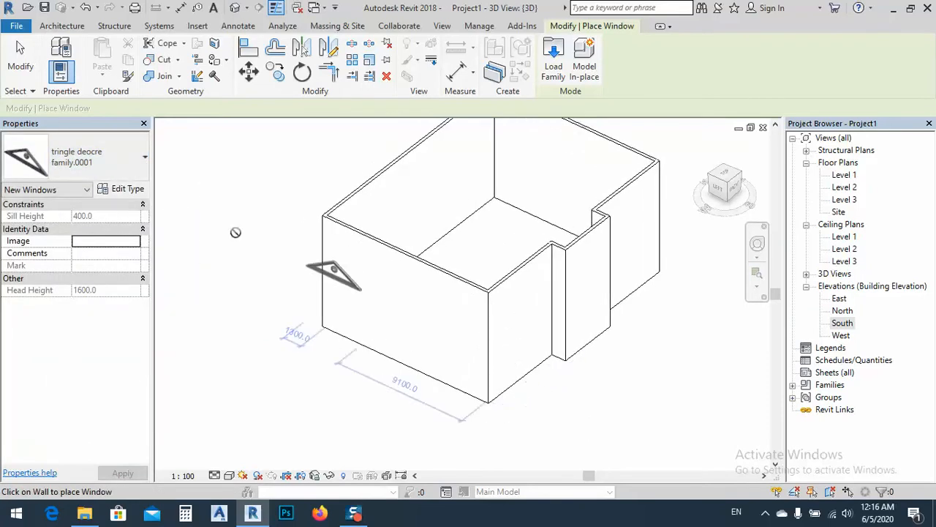
Place two arc window instances, one above the other, on the front wall on each side of the projecting entrance bay.
click(123, 169)
scroll(70, 242, up, 10)
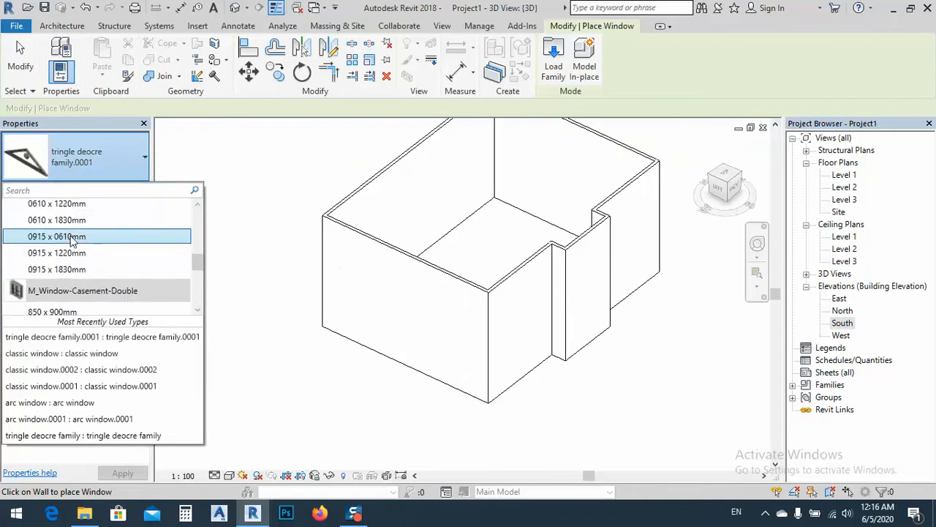
scroll(70, 241, up, 5)
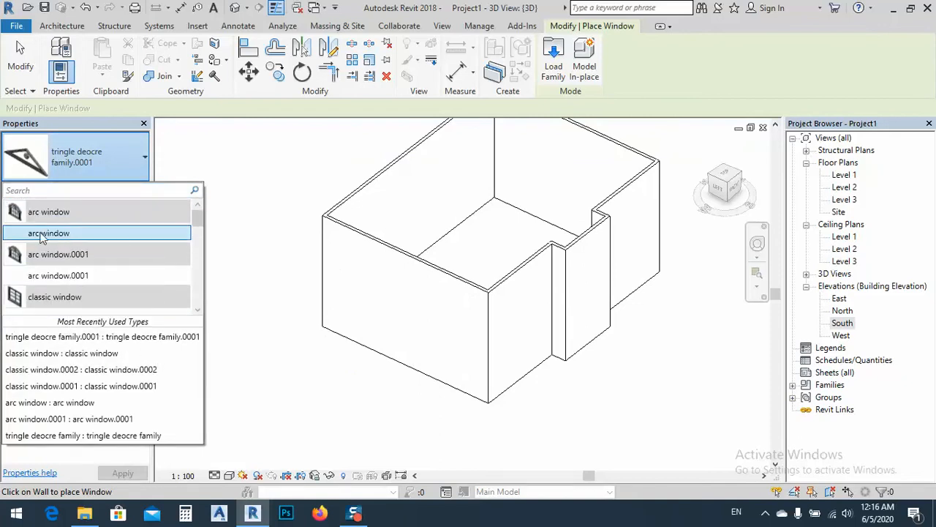
click(44, 233)
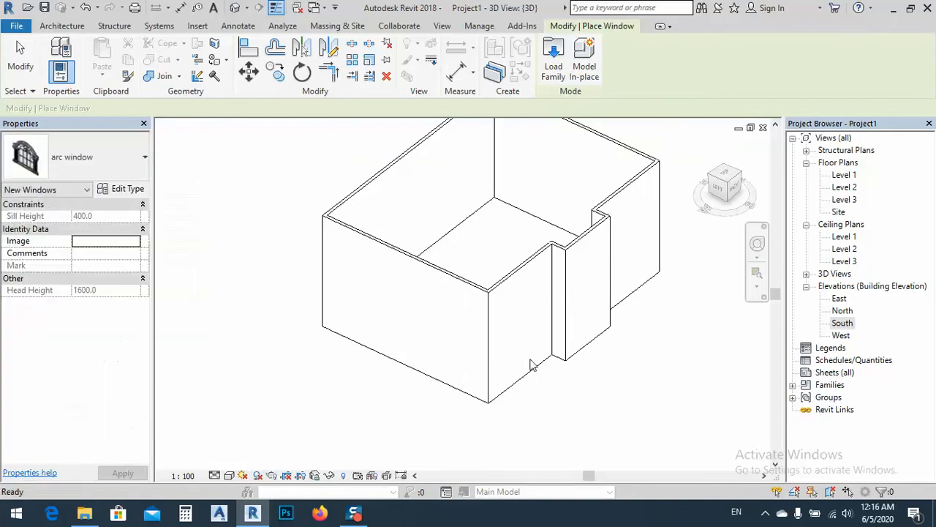
click(517, 330)
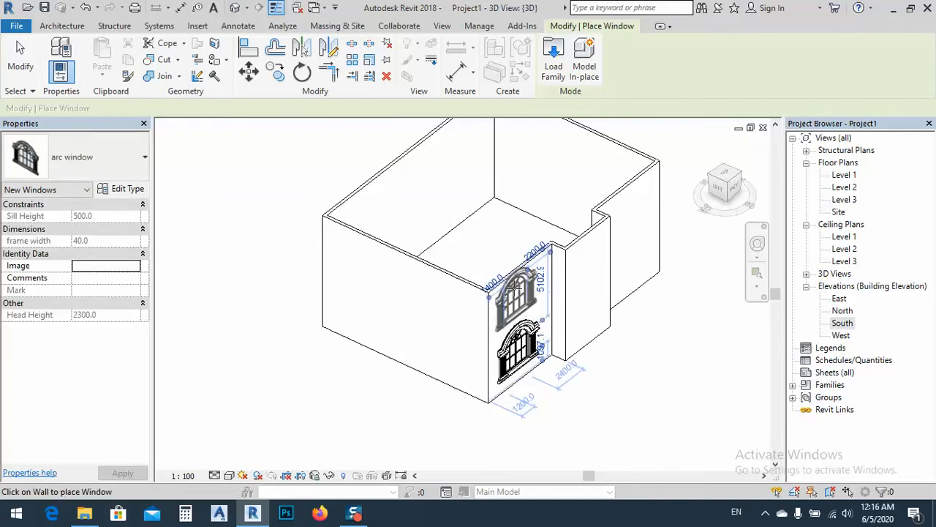
click(517, 289)
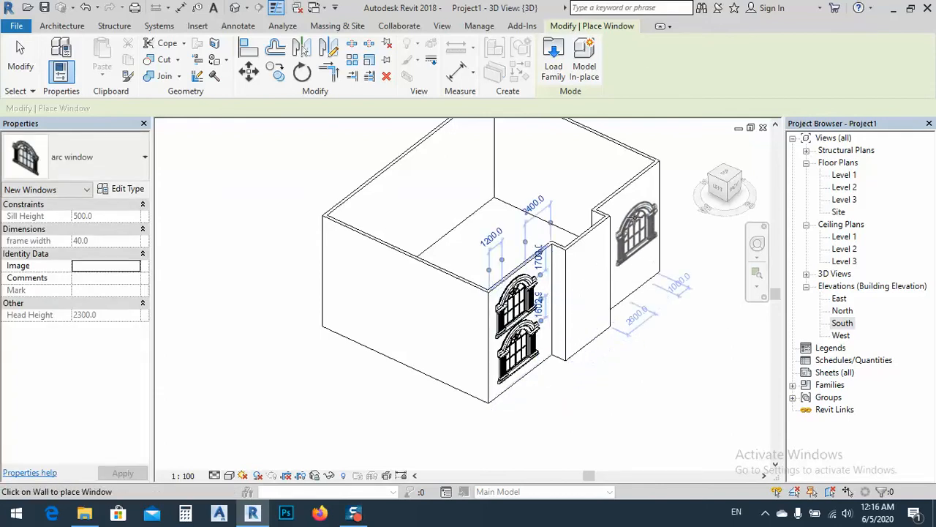
click(633, 243)
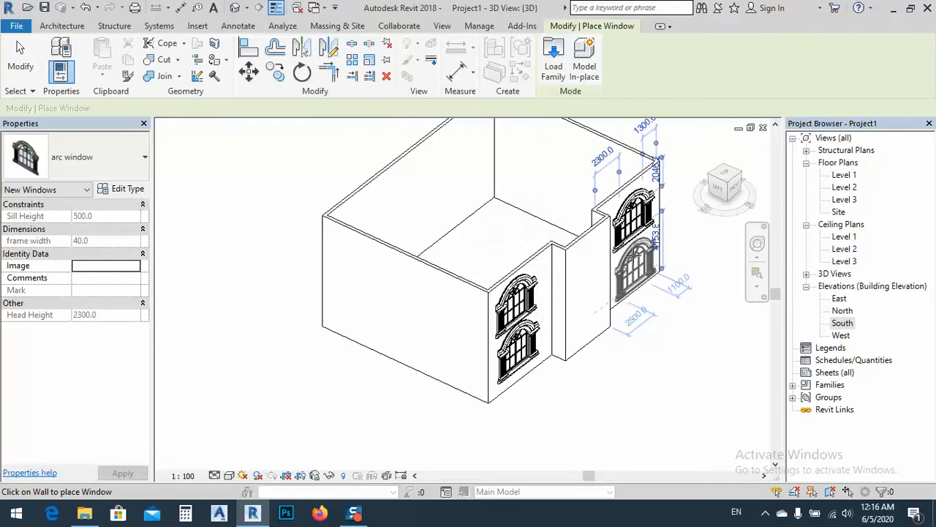
click(633, 253)
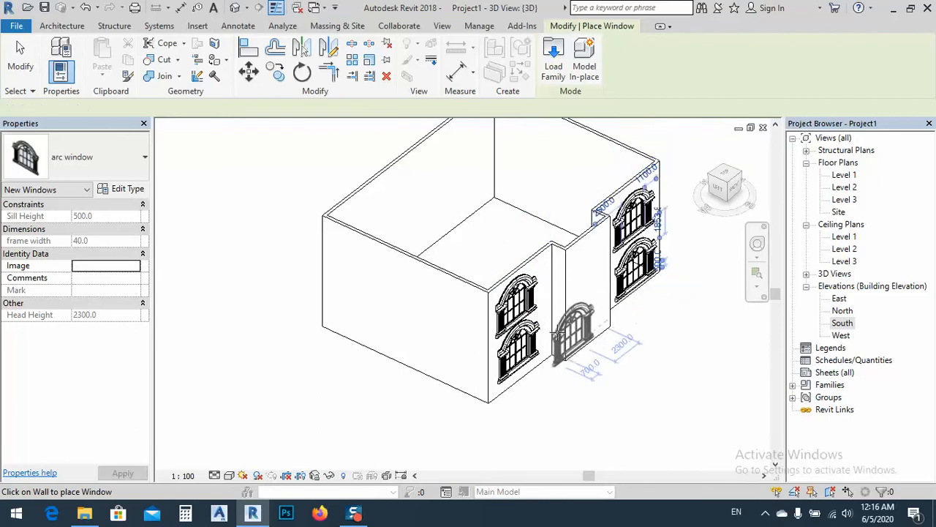
click(101, 157)
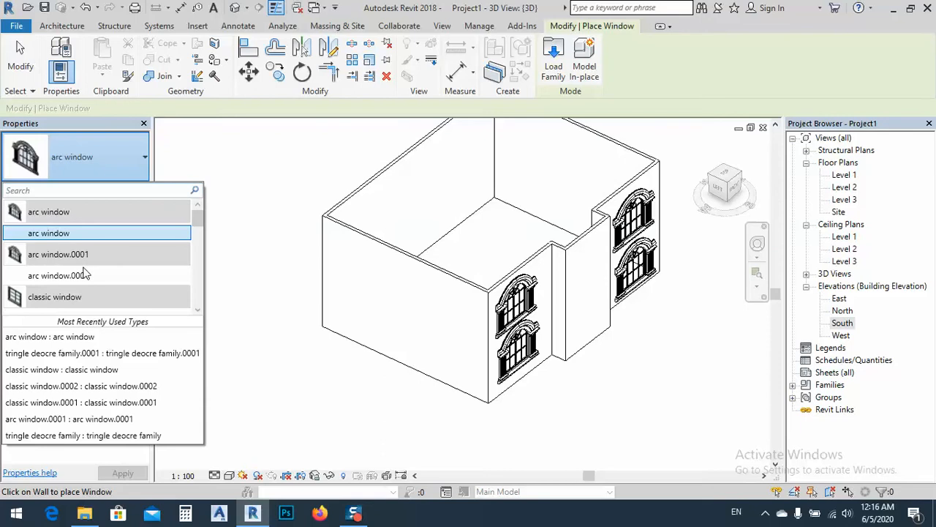
scroll(84, 274, down, 4)
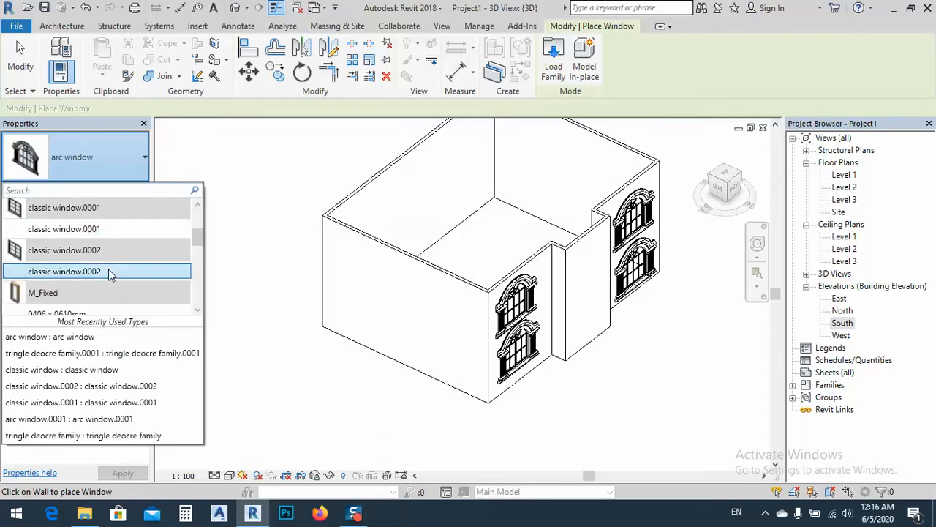
scroll(110, 274, down, 10)
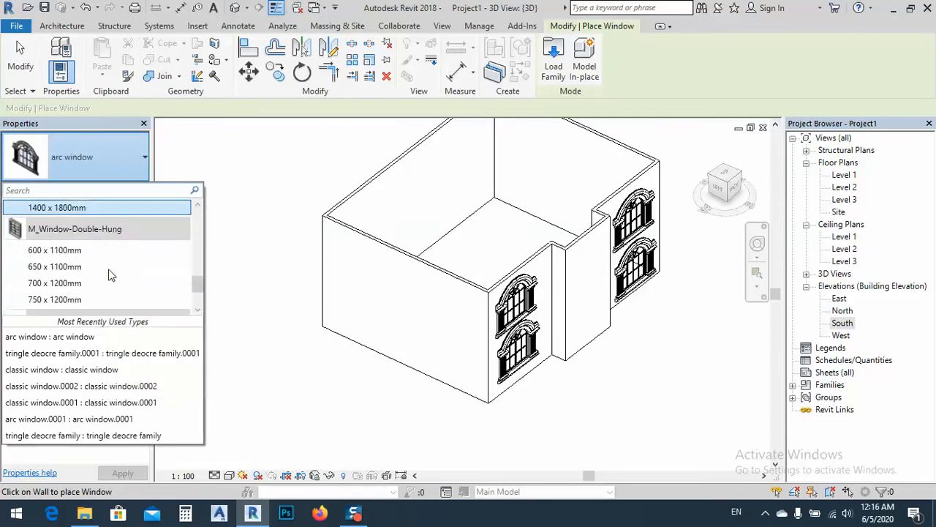
scroll(108, 271, down, 2)
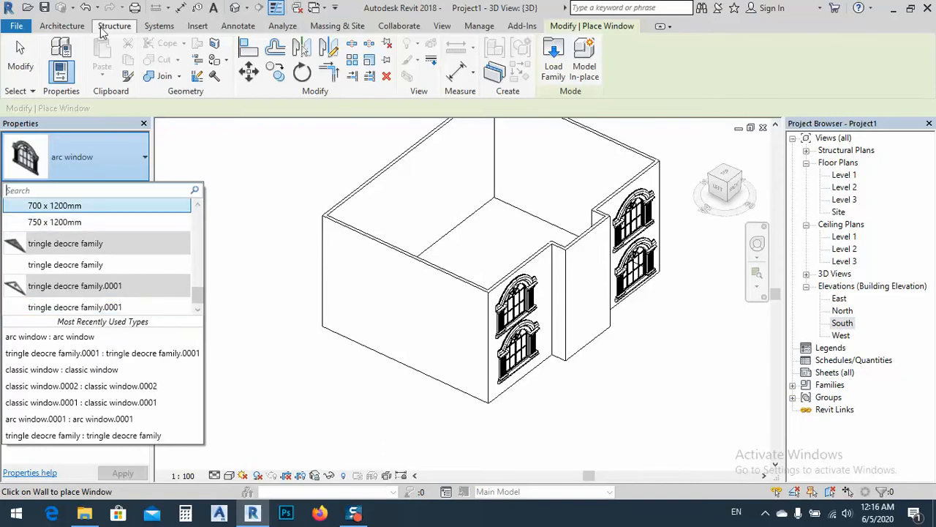
Start placing a door and open the dialog for loading a door family.
click(76, 28)
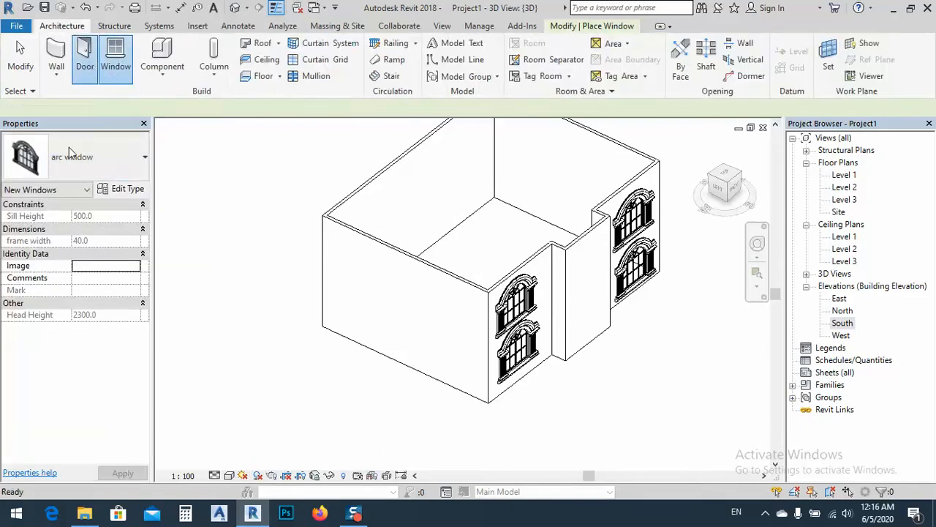
click(71, 155)
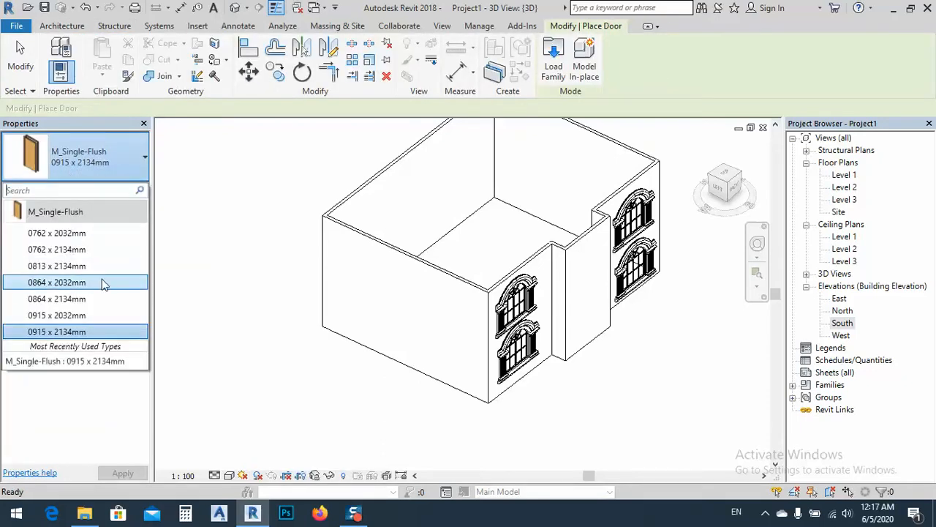
click(557, 58)
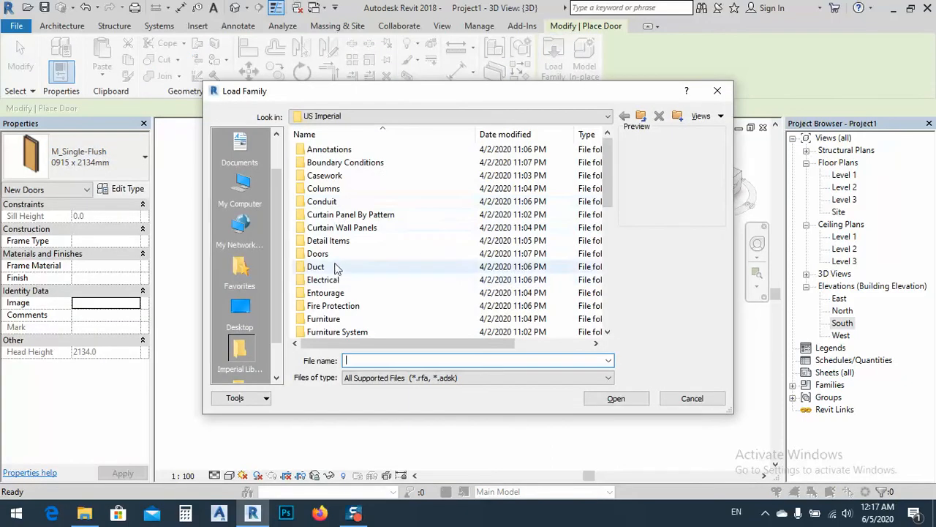
Browse from Local Disk (E:) through For youtube channel, Projects, revit and Classic design course to open the Famiy folder.
click(240, 311)
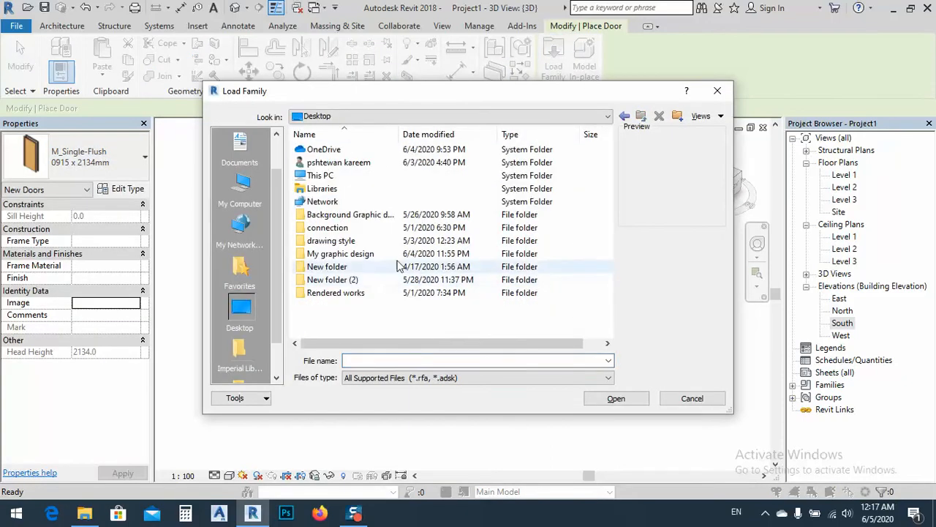
double_click(321, 177)
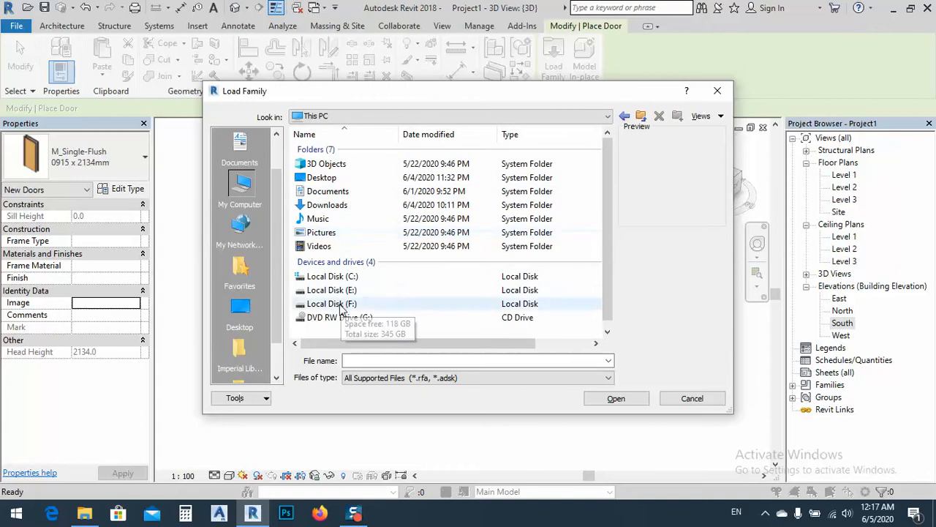
double_click(332, 289)
scroll(359, 267, down, 2)
scroll(359, 266, up, 1)
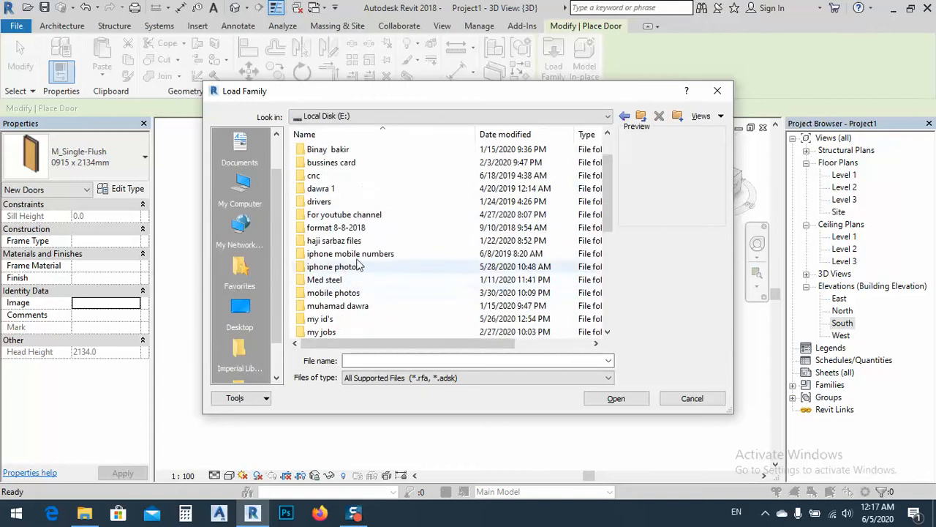
double_click(350, 217)
scroll(361, 289, down, 1)
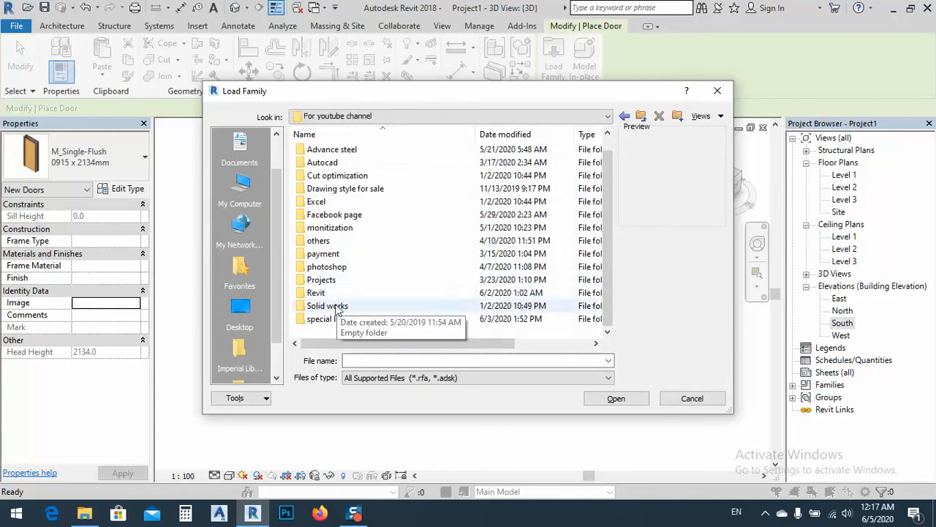
scroll(330, 242, up, 1)
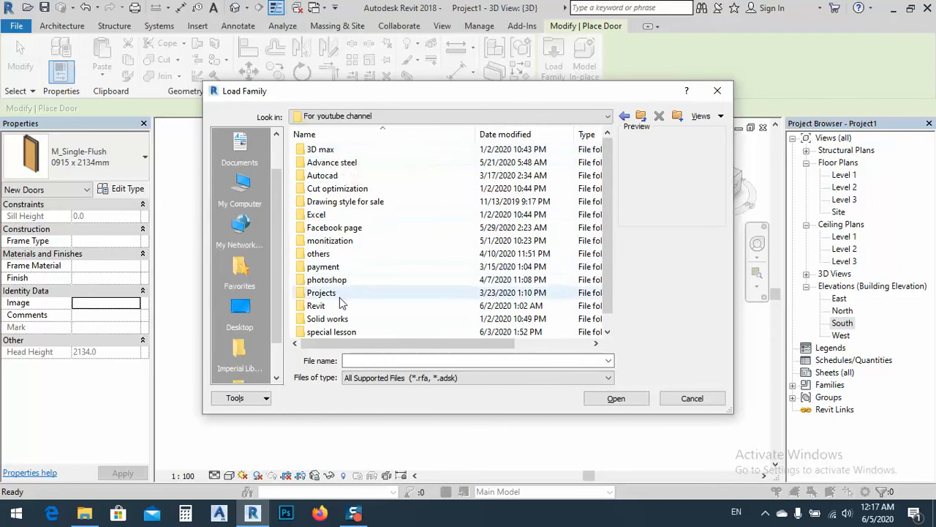
double_click(332, 293)
double_click(313, 175)
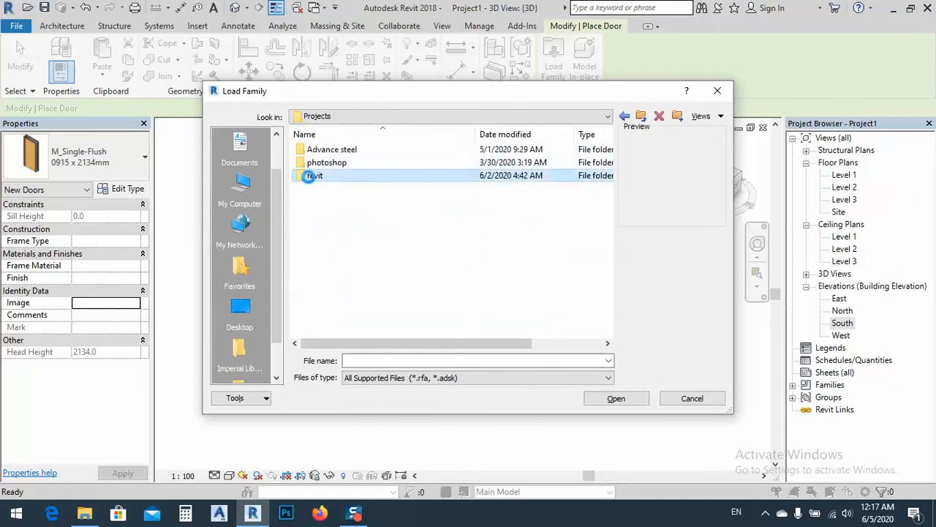
double_click(316, 151)
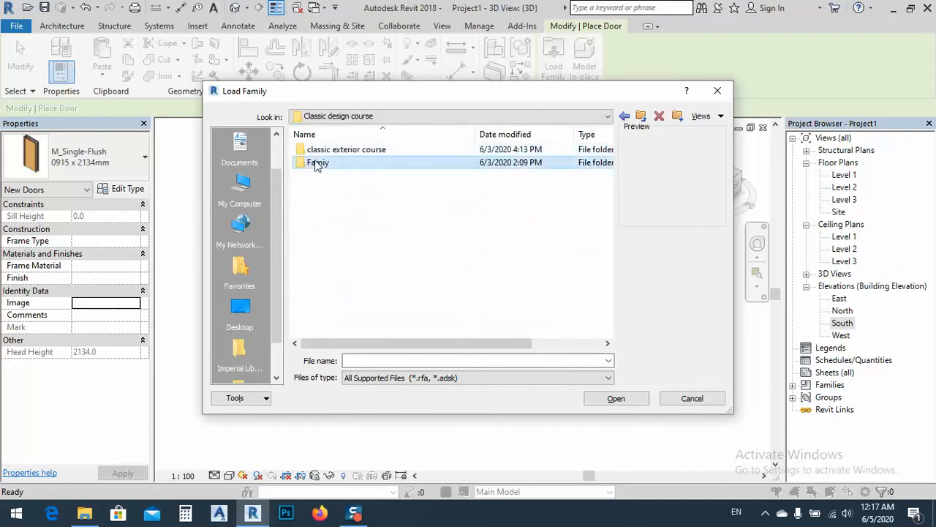
double_click(315, 162)
Load door.rfa and place the door centred on the front wall of the projecting entrance bay.
click(320, 254)
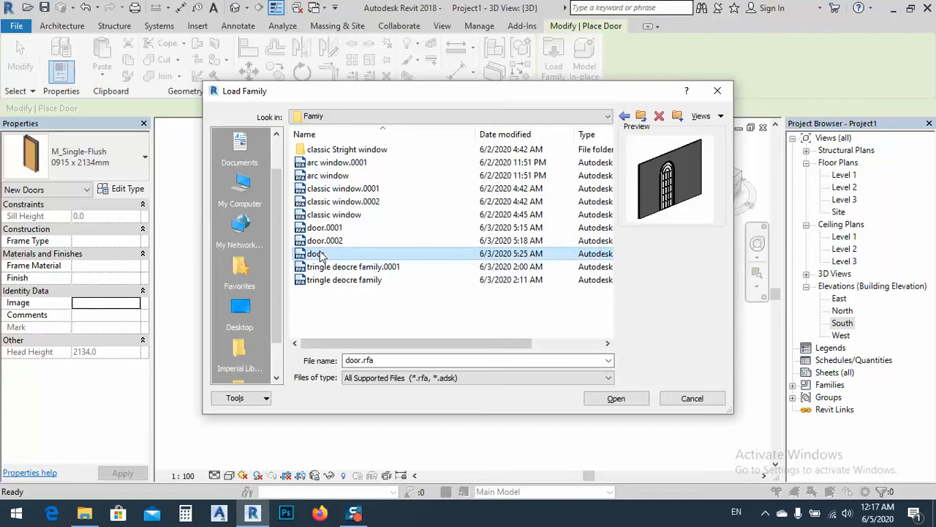
click(616, 398)
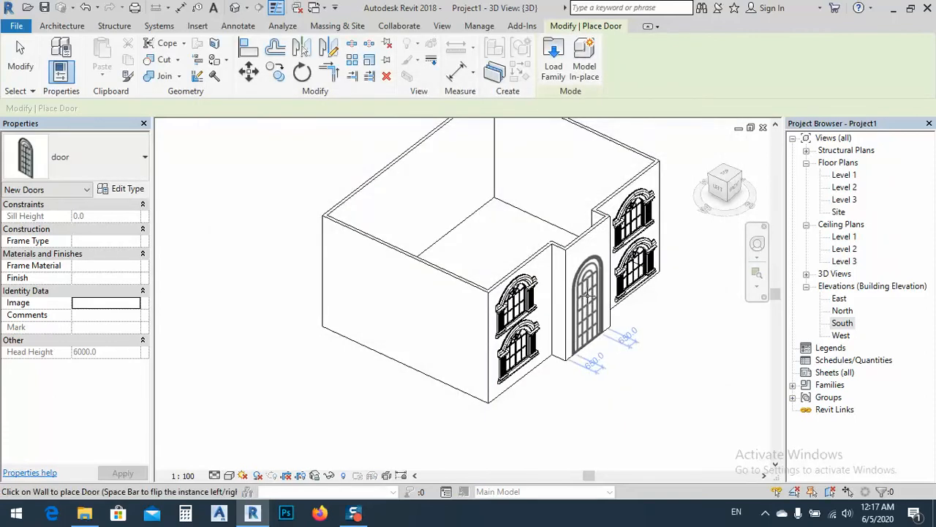
click(587, 294)
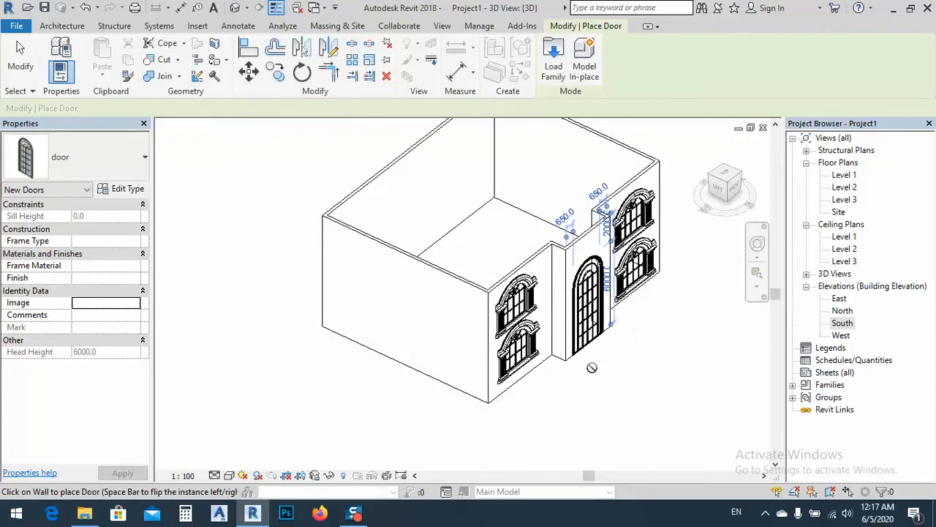
key(Escape)
key(Escape)
shift+middle_drag(619, 414, 545, 333)
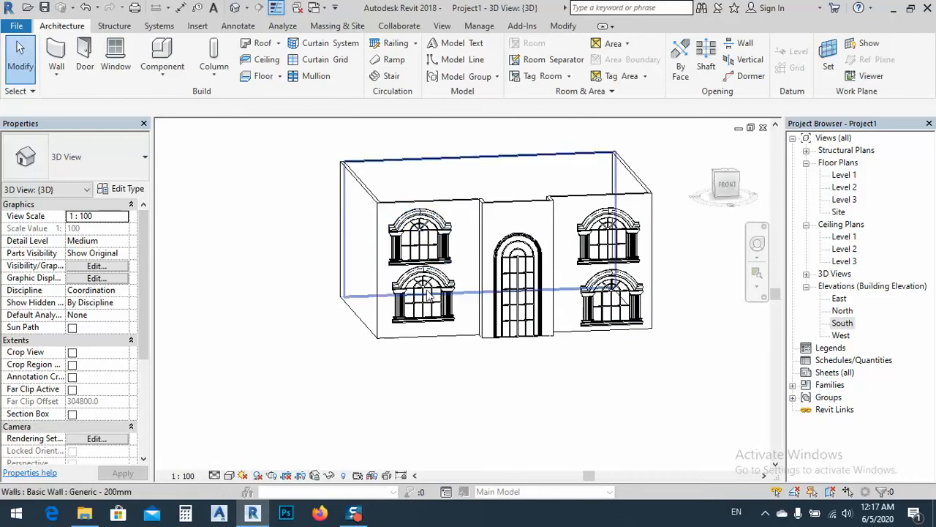
Open the South elevation and set the sill height of the lower window left of the door to 400 mm.
double_click(842, 324)
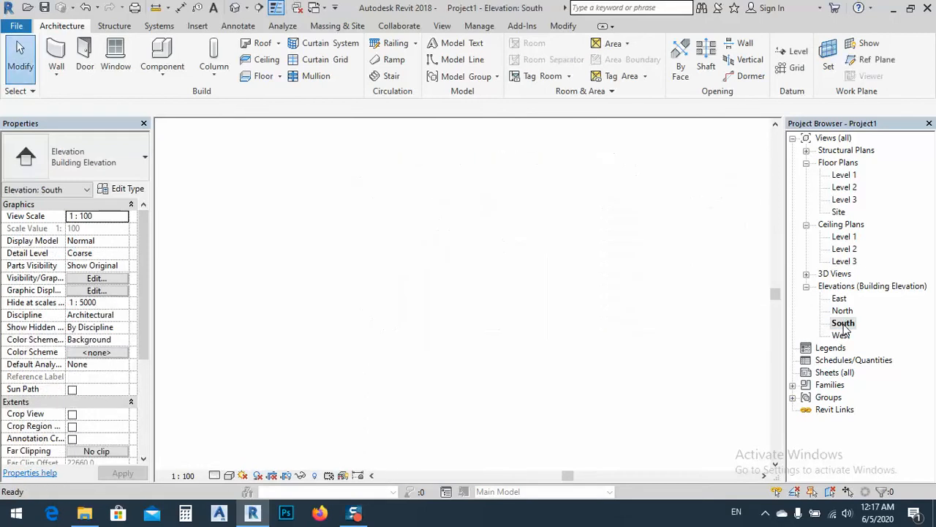
scroll(402, 350, up, 2)
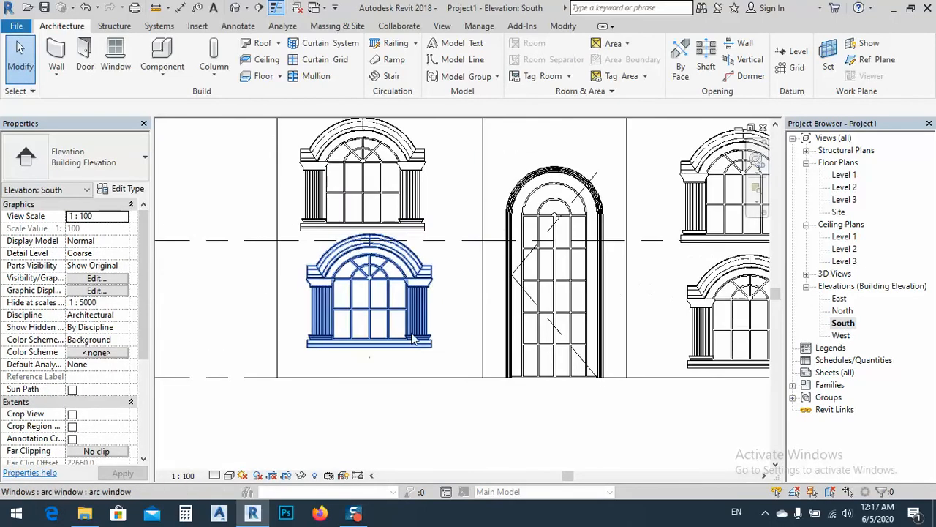
click(407, 342)
click(444, 360)
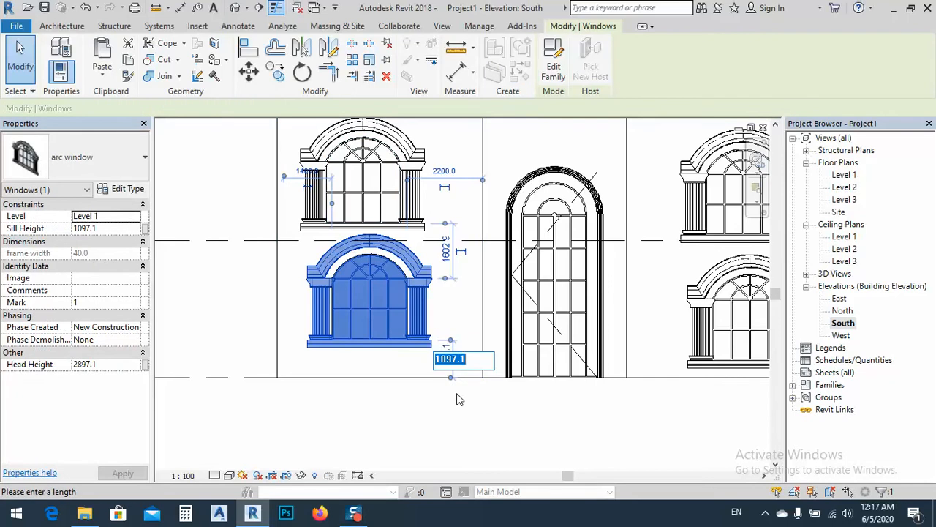
text(400)
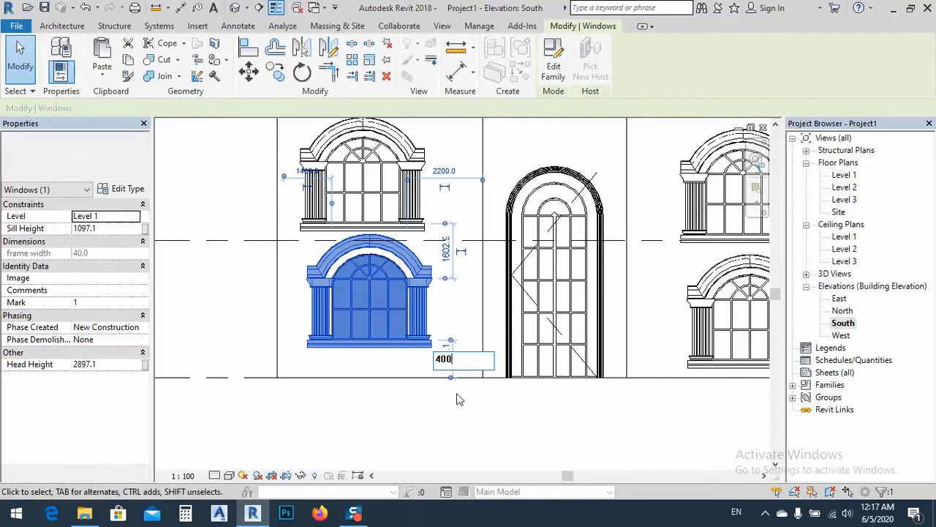
key(Return)
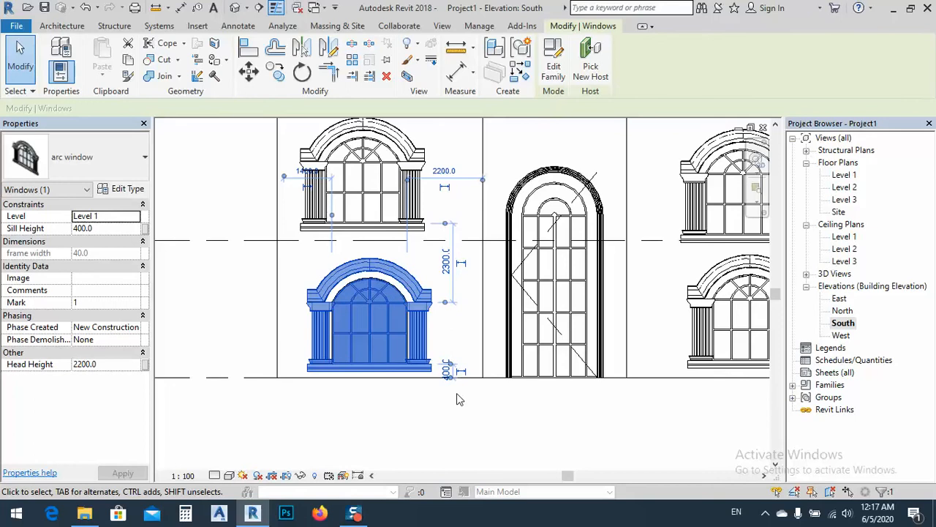
Set the same window's sill height to 500 mm and check the sill height of the lower window right of the door.
scroll(453, 387, up, 3)
click(444, 360)
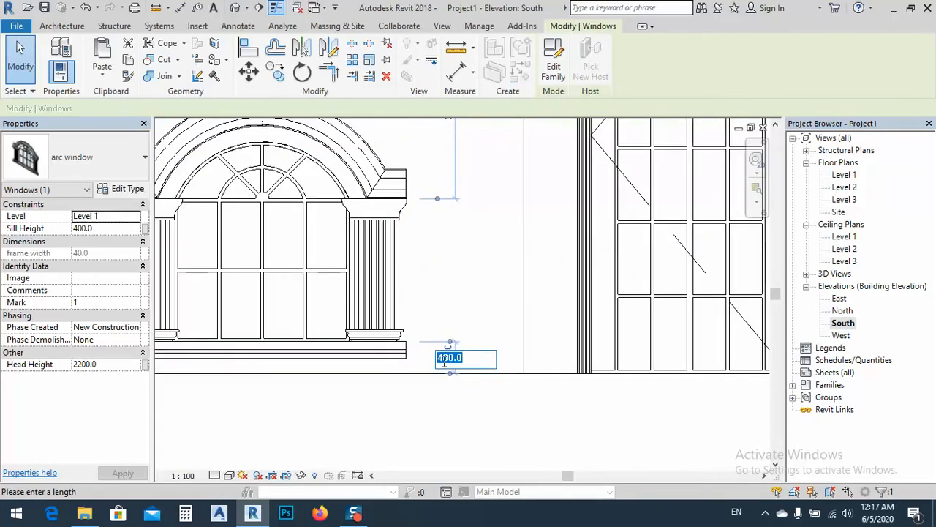
key(Return)
scroll(370, 356, down, 5)
click(597, 322)
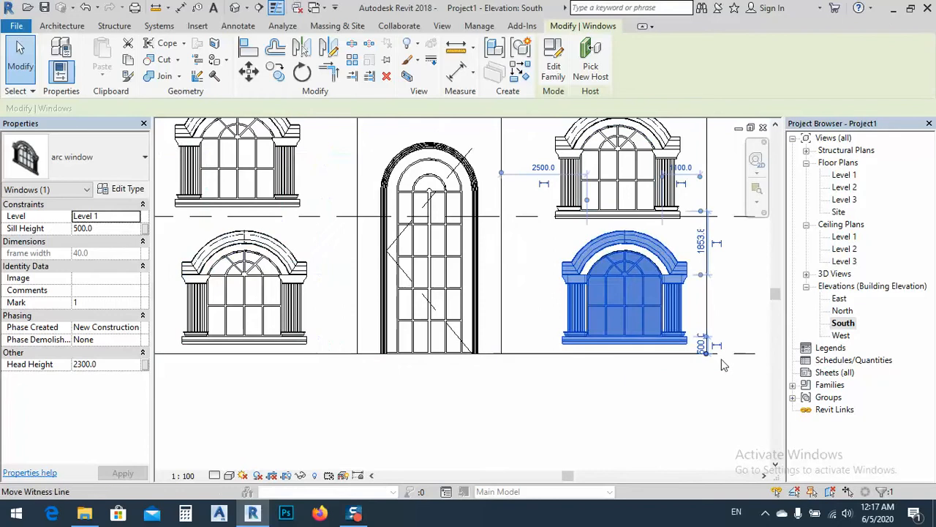
click(700, 399)
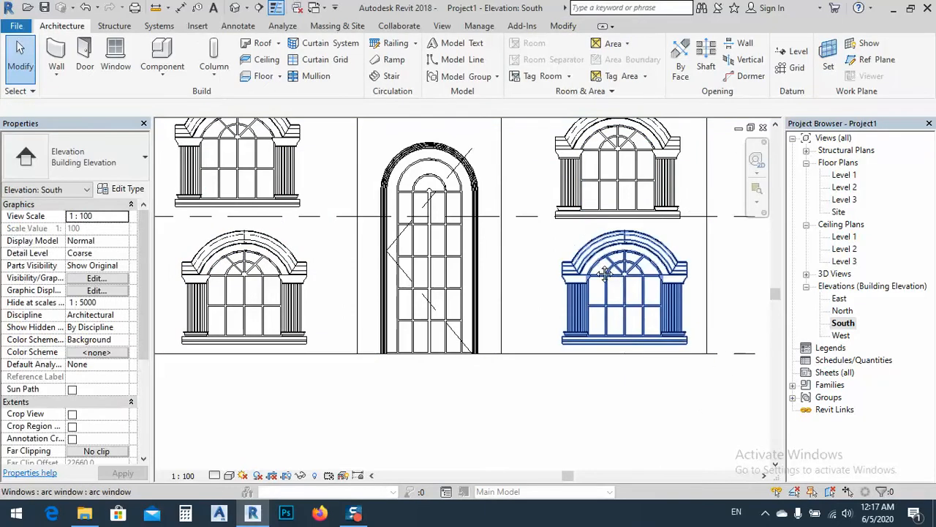
Check the upper left window's sill height, raise the upper right window and set its sill height to 500 mm above Level 2.
middle_drag(605, 275, 657, 361)
click(335, 294)
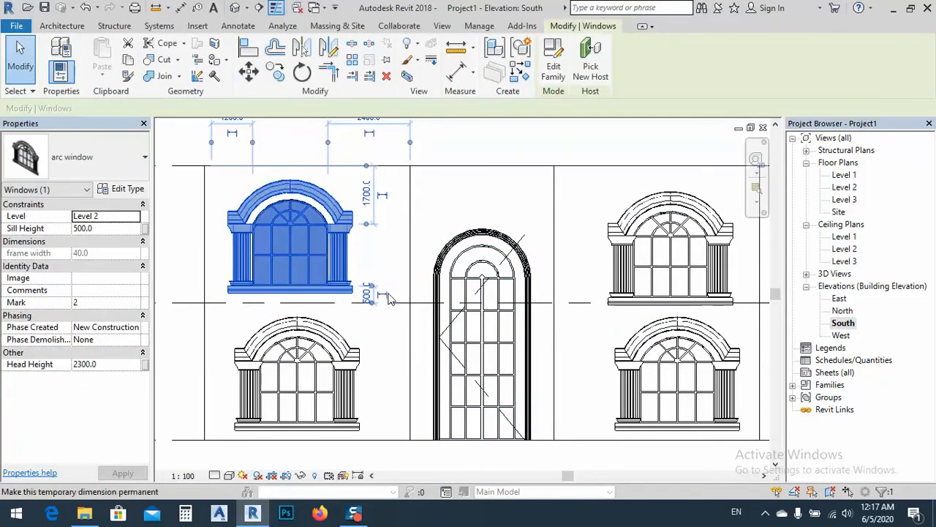
click(659, 301)
scroll(750, 306, up, 1)
scroll(750, 306, up, 5)
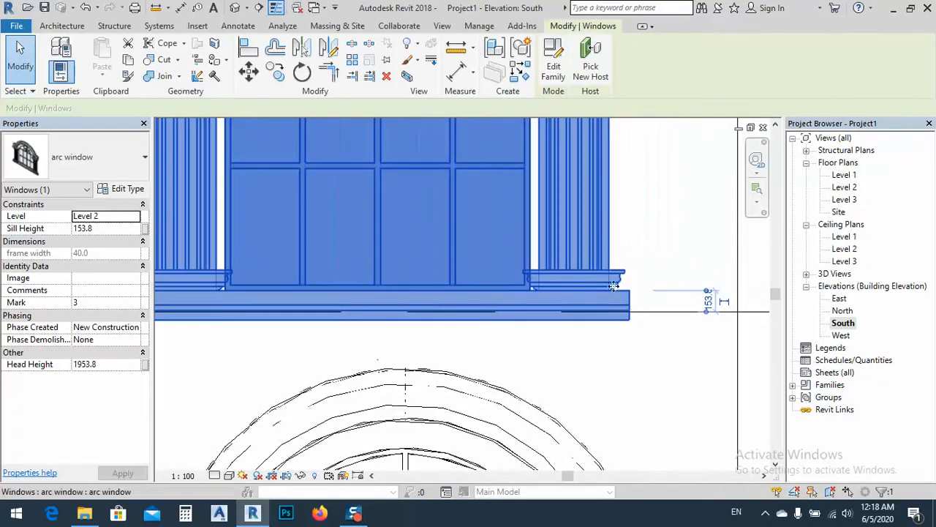
drag(607, 270, 615, 236)
click(640, 271)
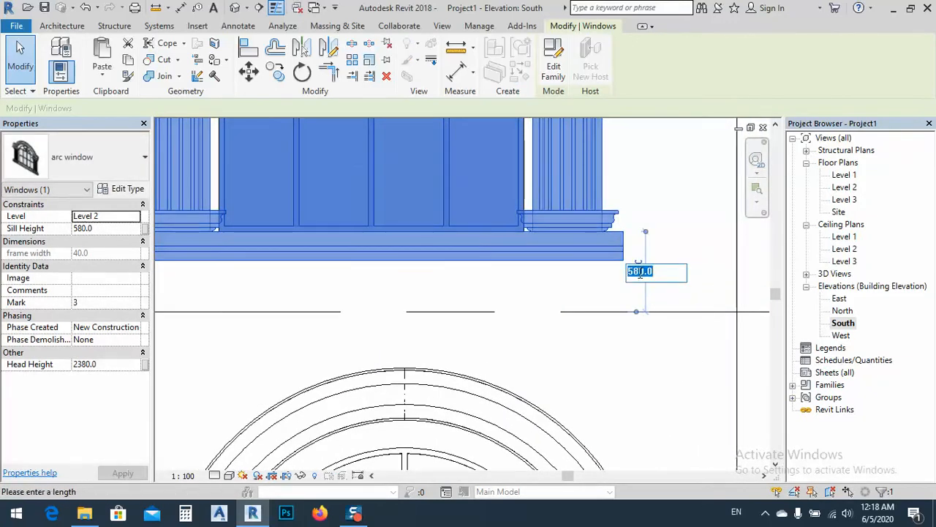
key(Return)
scroll(640, 277, down, 4)
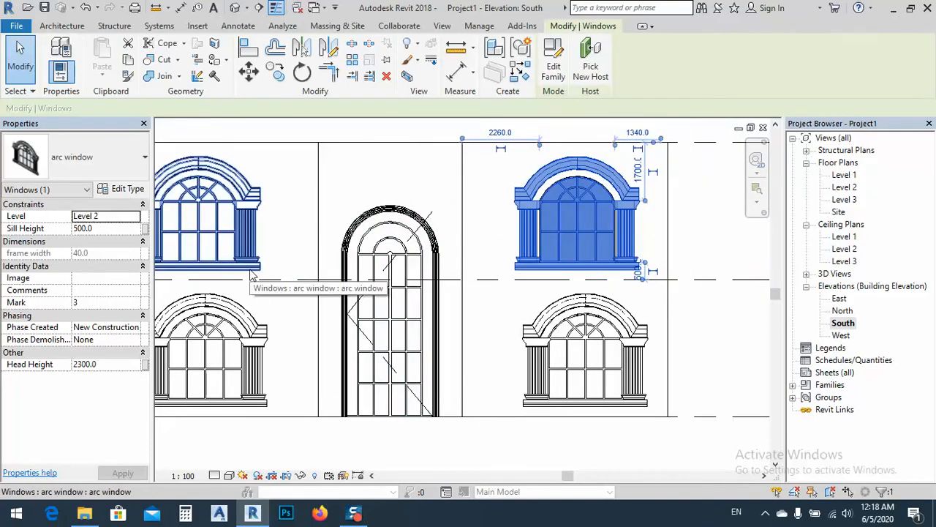
Set the upper right window's sill height to 600 mm above Level 2.
scroll(650, 276, up, 3)
scroll(642, 289, down, 3)
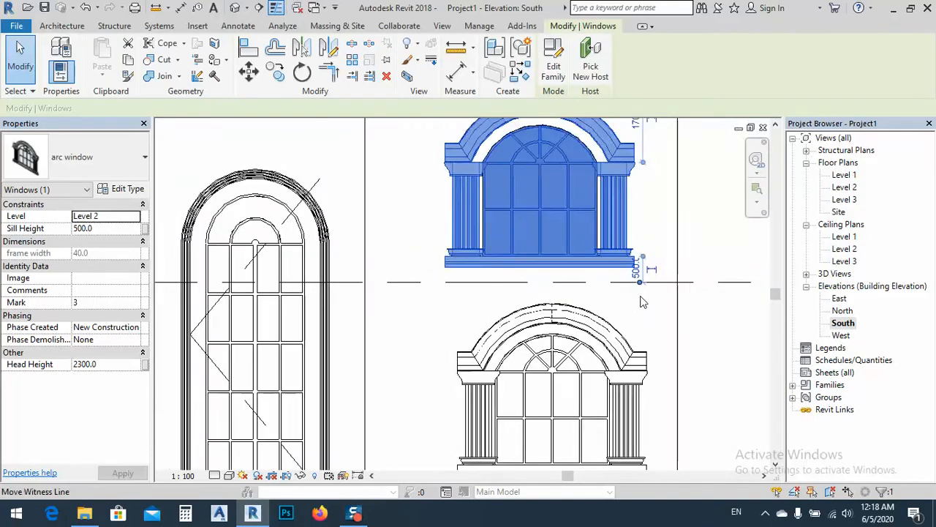
scroll(641, 277, up, 3)
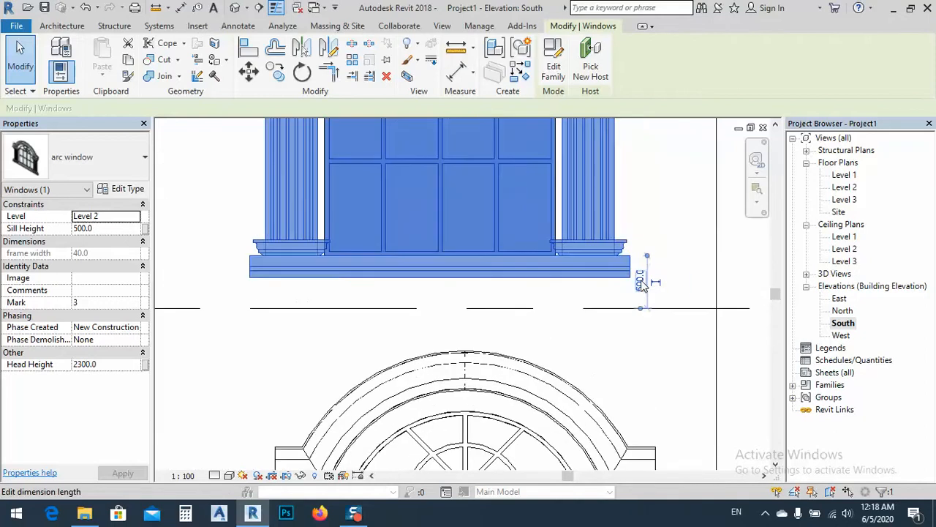
click(641, 273)
key(Return)
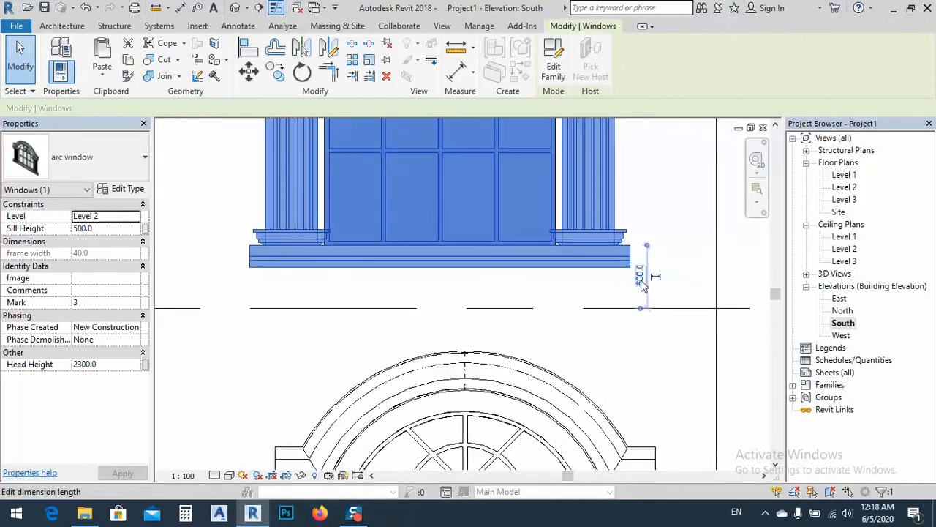
scroll(644, 278, down, 5)
Set the upper left window's sill height to 600 mm above Level 2 to match the right side.
click(319, 277)
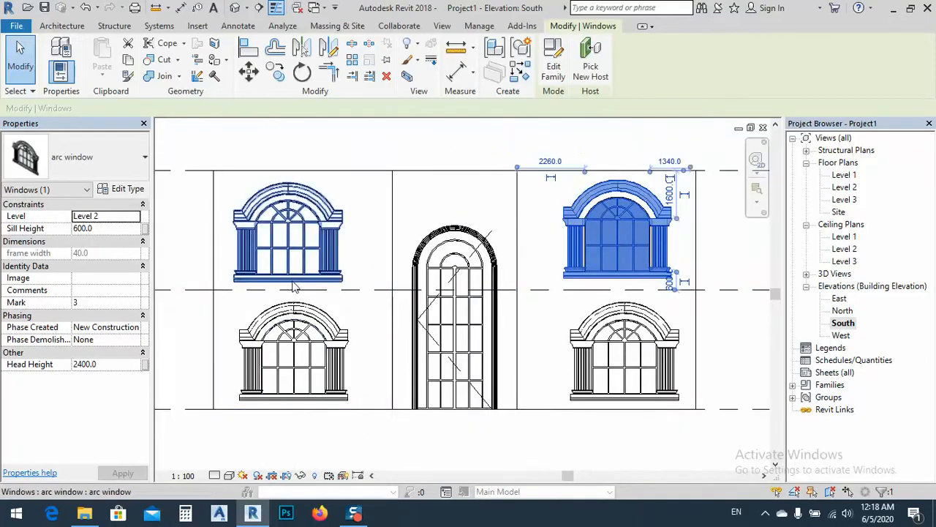
scroll(321, 282, up, 4)
click(409, 284)
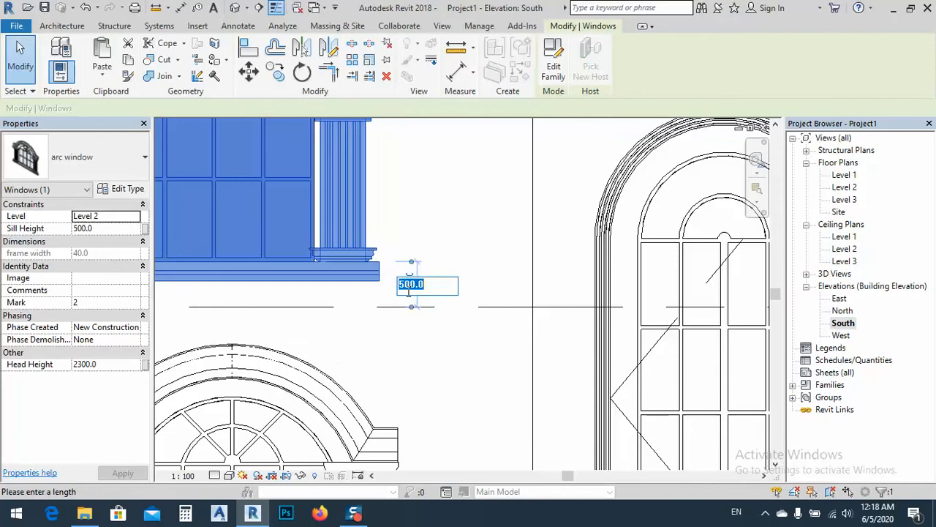
key(Return)
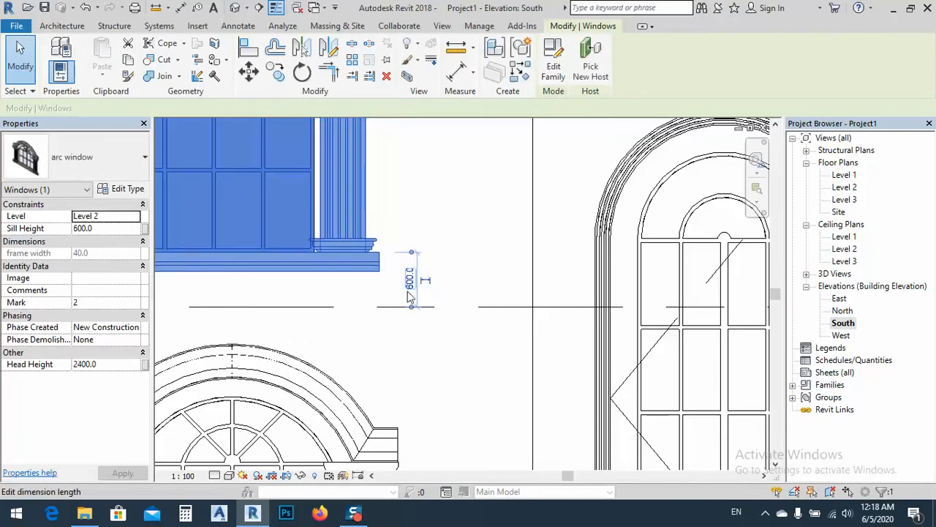
key(Escape)
scroll(410, 297, down, 5)
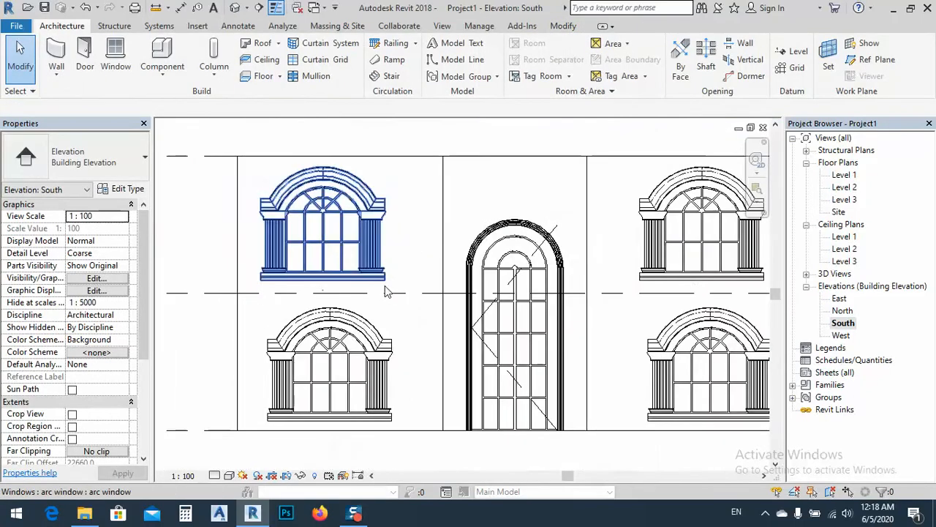
middle_drag(423, 306, 381, 271)
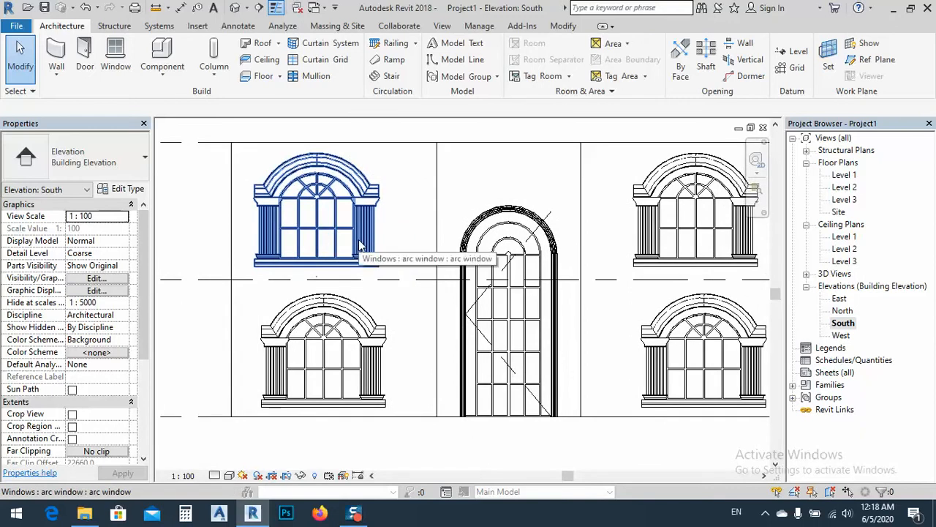
Centre the upper left window on its wall, trying an offset of 1700 mm from the outer corner before setting it to 1800 mm.
click(267, 245)
middle_drag(267, 245, 274, 348)
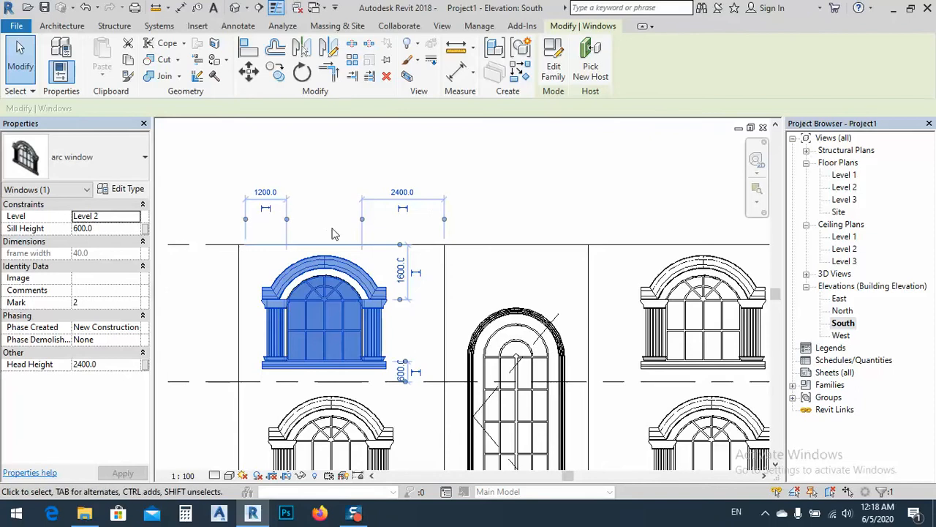
click(264, 193)
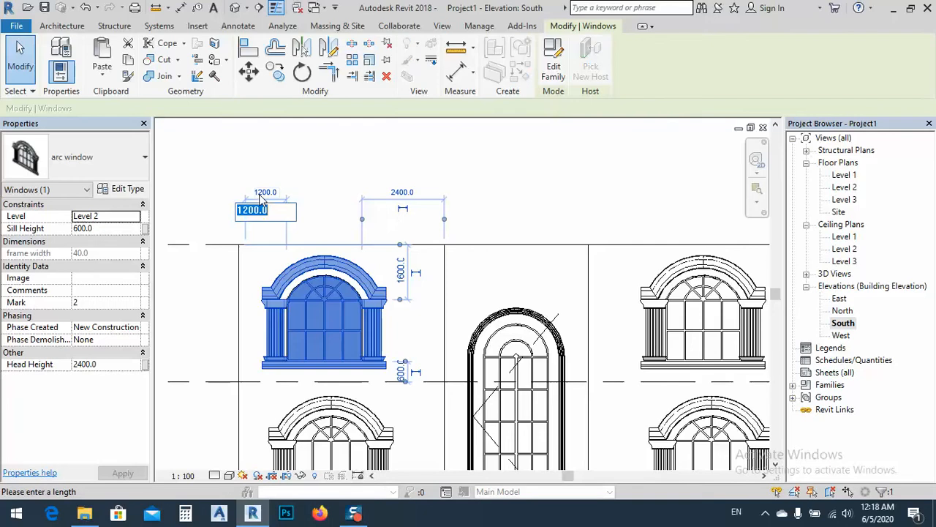
text(1700)
key(Return)
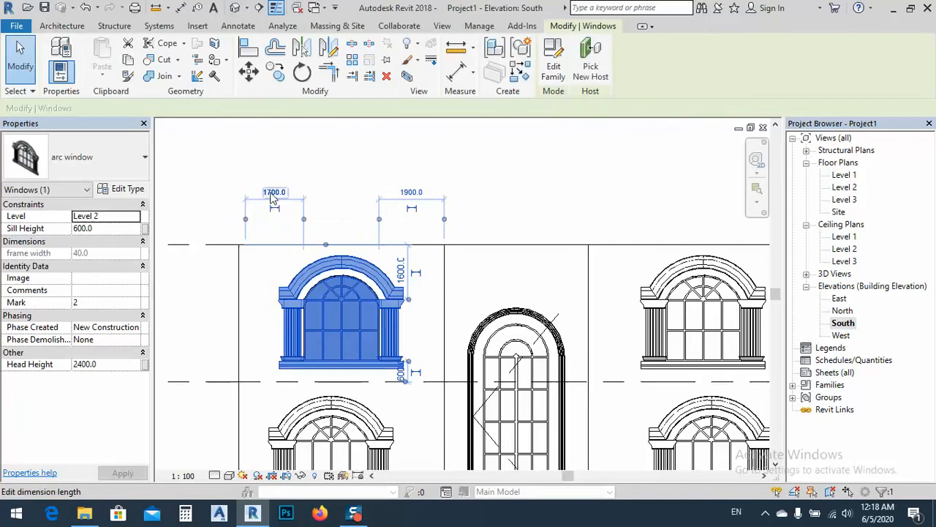
click(273, 194)
key(Return)
scroll(273, 196, down, 2)
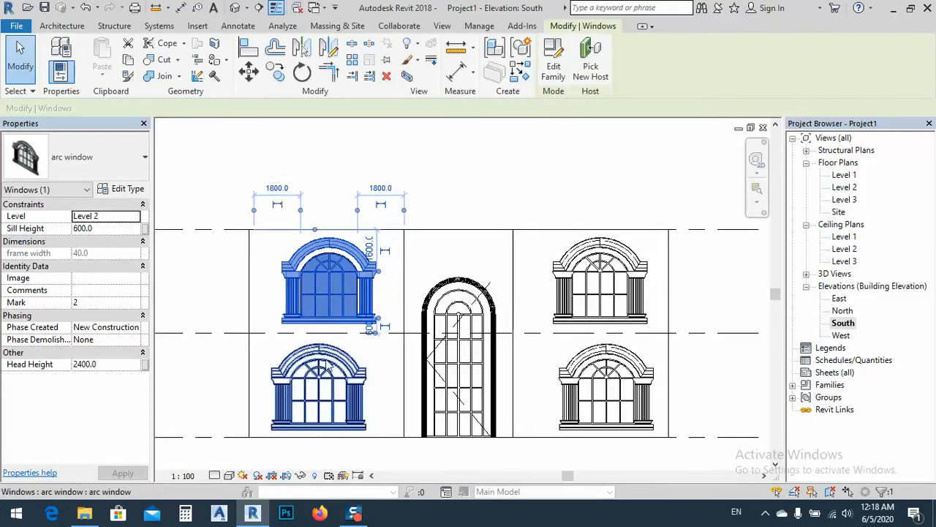
Centre the lower left arched window on its wall by setting its offset from the outer corner to 1800 mm.
click(349, 348)
click(275, 282)
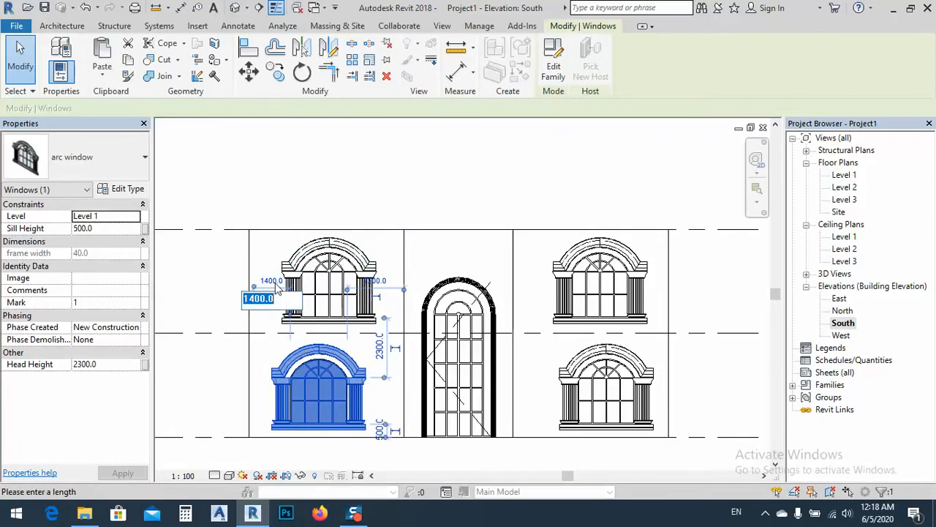
text(1800)
key(Return)
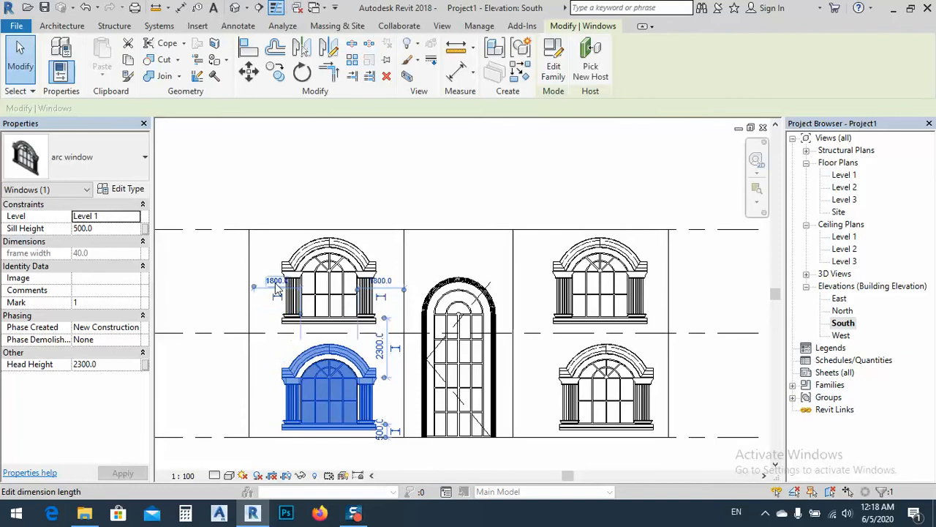
key(Escape)
Centre the upper and lower right arched windows on their wall by setting each one's offset from the outer corner to 1800 mm.
middle_drag(440, 229, 261, 189)
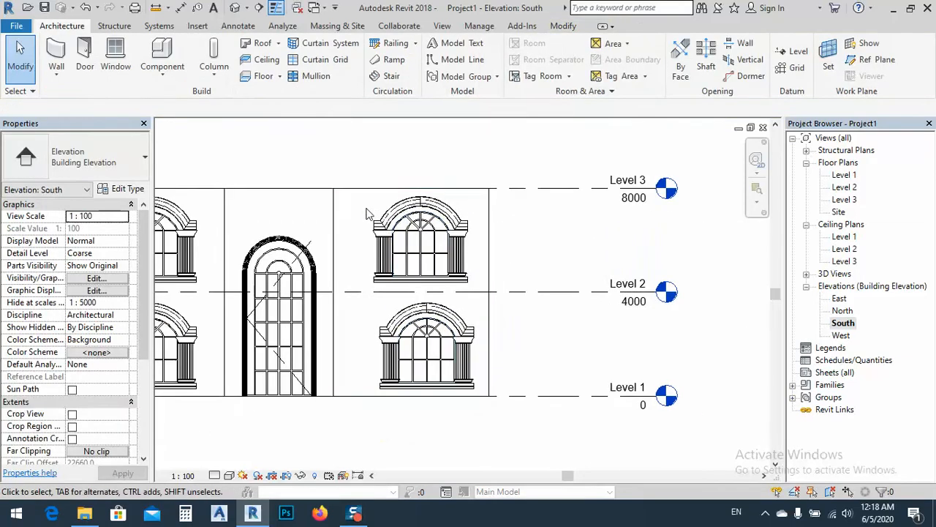
click(421, 234)
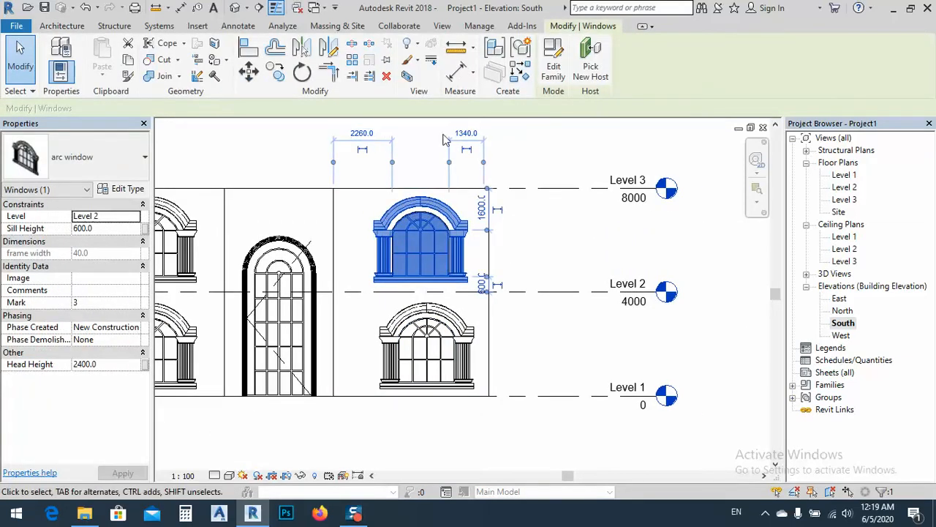
click(466, 133)
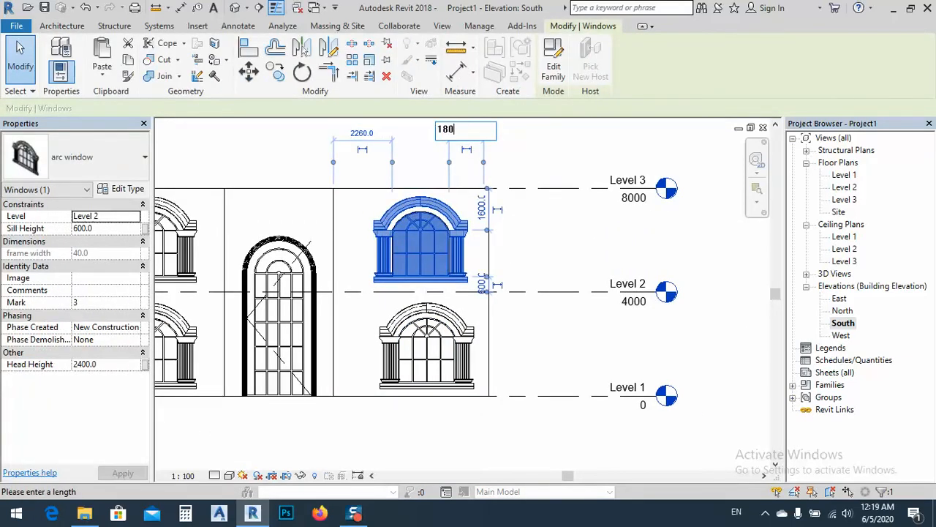
key(Return)
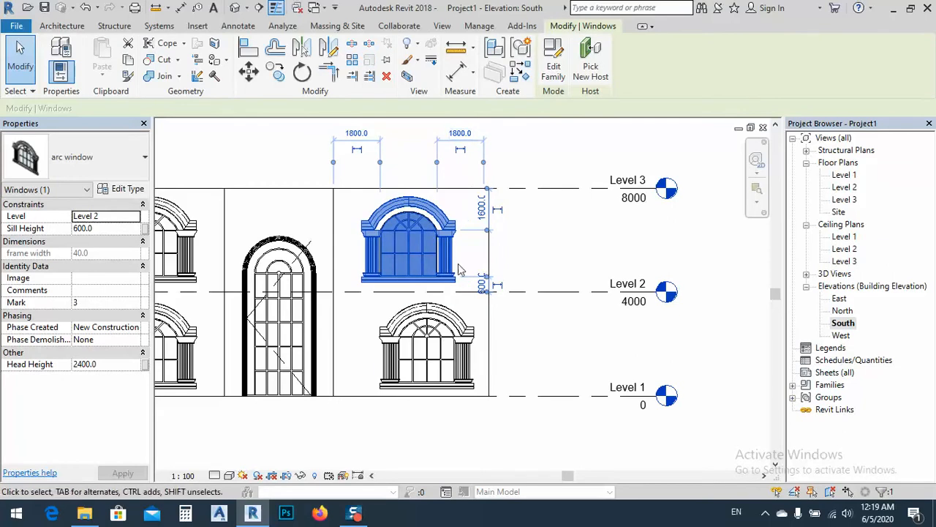
click(455, 326)
click(469, 245)
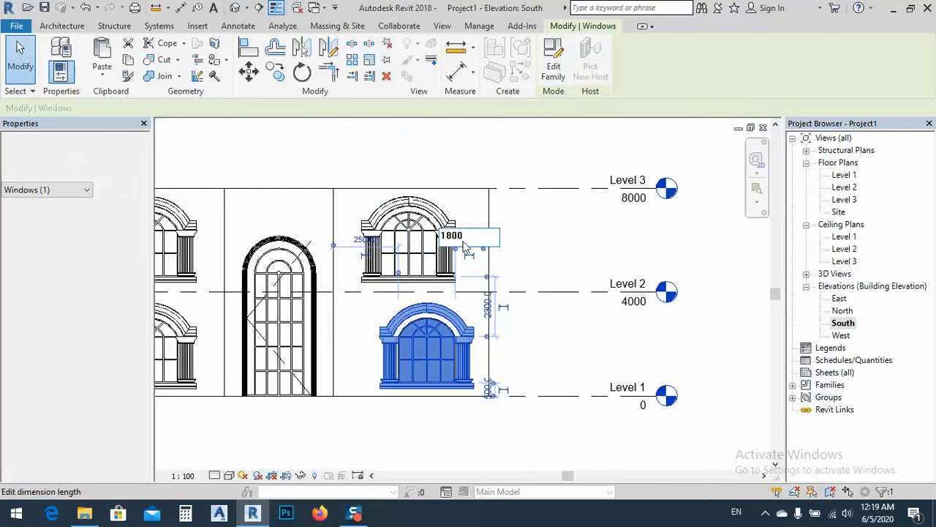
text(1800)
key(Return)
click(439, 158)
Open the 3D view and set its detail level to Fine and its visual style to Realistic.
scroll(446, 155, down, 2)
middle_drag(448, 164, 533, 183)
click(234, 8)
click(214, 476)
click(226, 463)
click(229, 476)
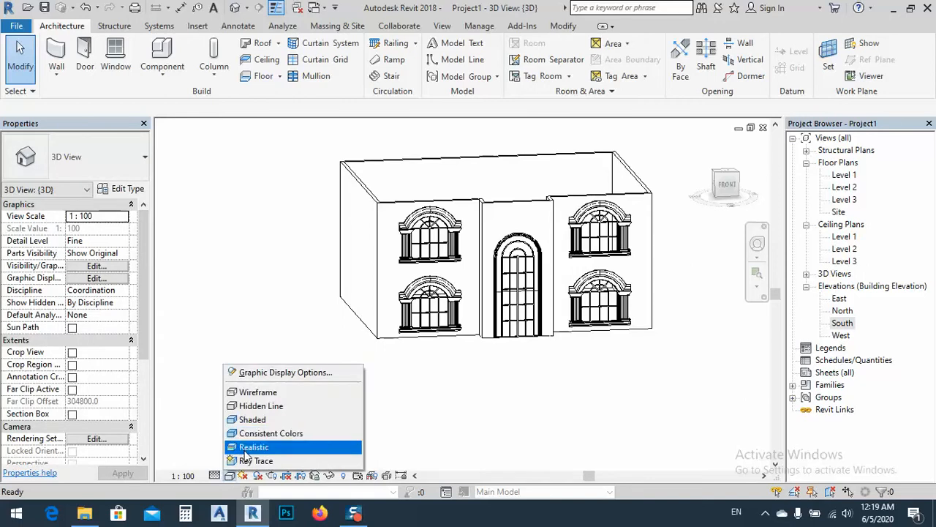
click(241, 447)
Examine the front facade's arched door and windows and the blank west side wall from an angle in 3D.
mouse_move(432, 307)
shift+middle_down()
mouse_move(456, 372)
mouse_move(496, 421)
mouse_move(572, 268)
shift+middle_up()
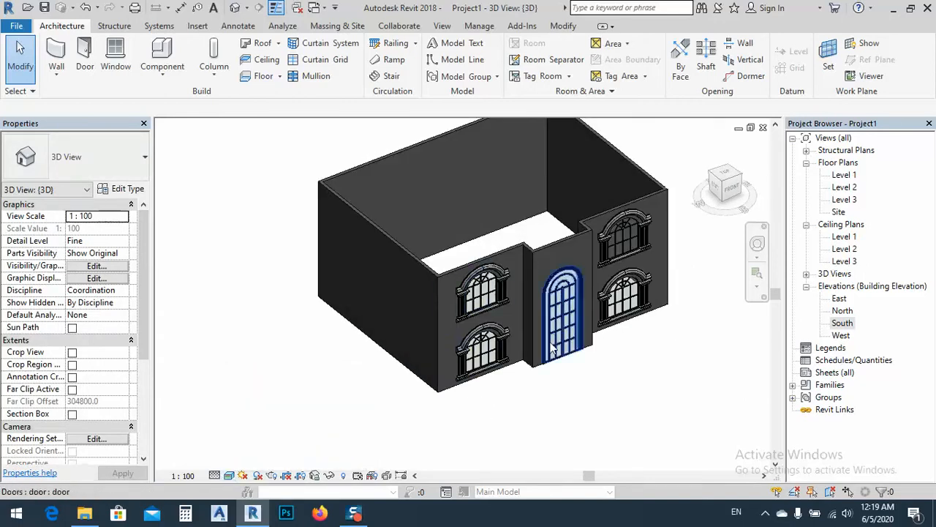
scroll(612, 220, up, 2)
middle_drag(582, 404, 594, 366)
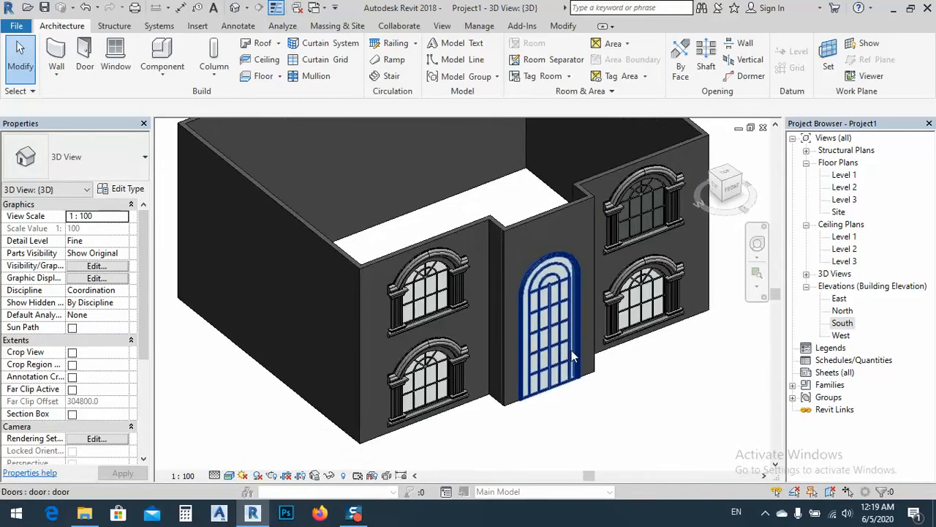
scroll(533, 362, down, 2)
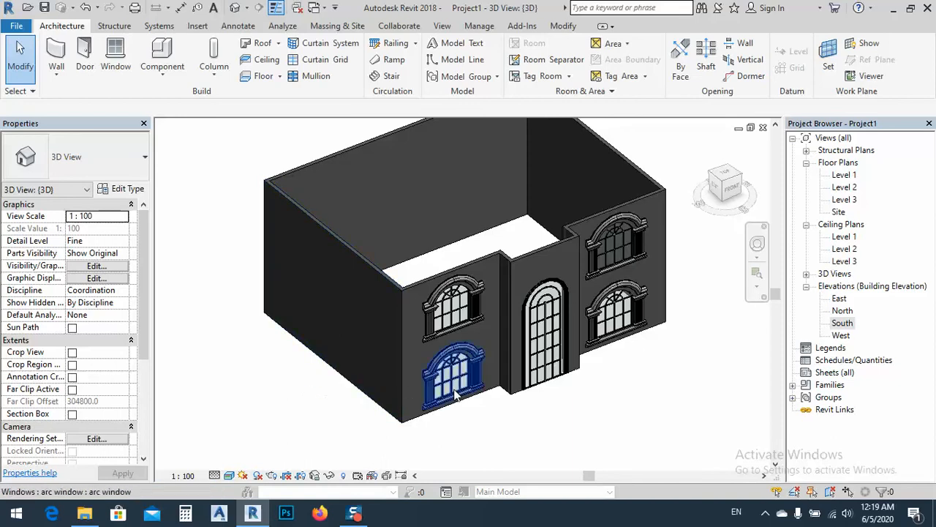
scroll(453, 388, up, 3)
middle_drag(454, 386, 368, 344)
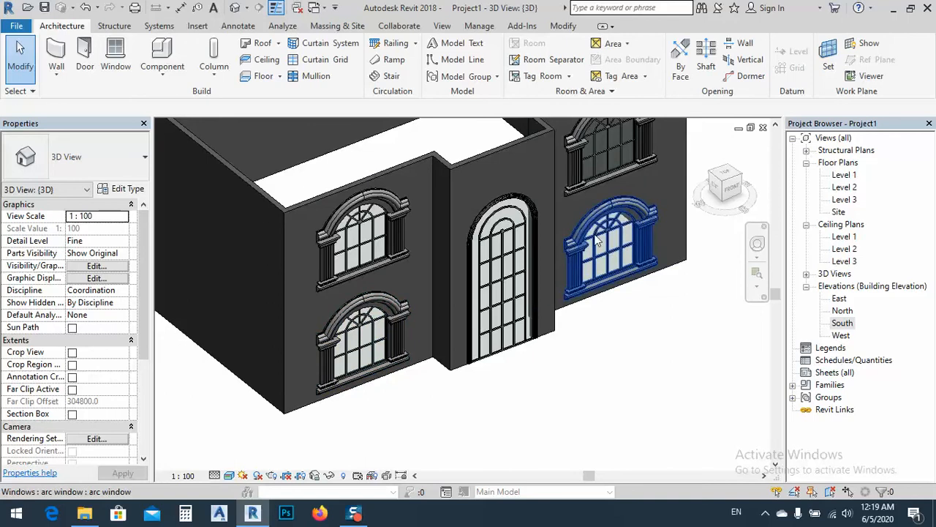
middle_drag(194, 234, 441, 289)
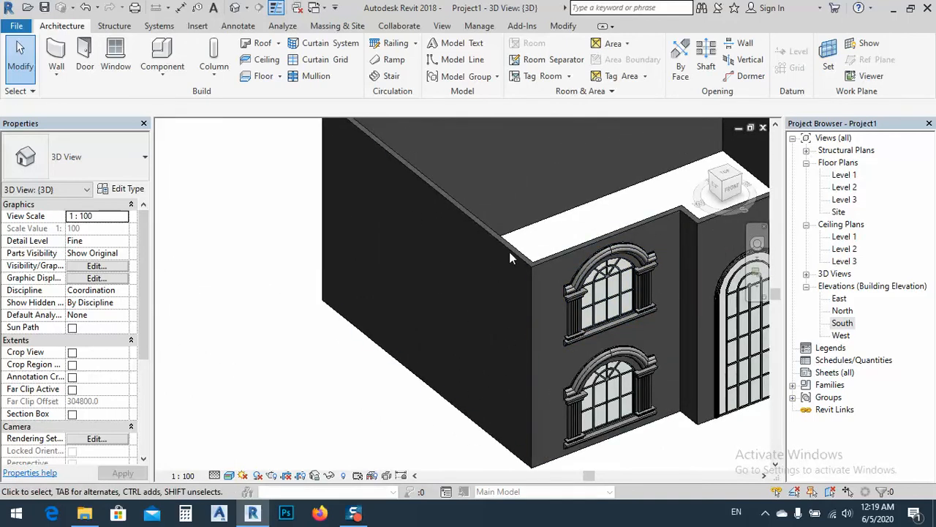
middle_drag(453, 252, 477, 241)
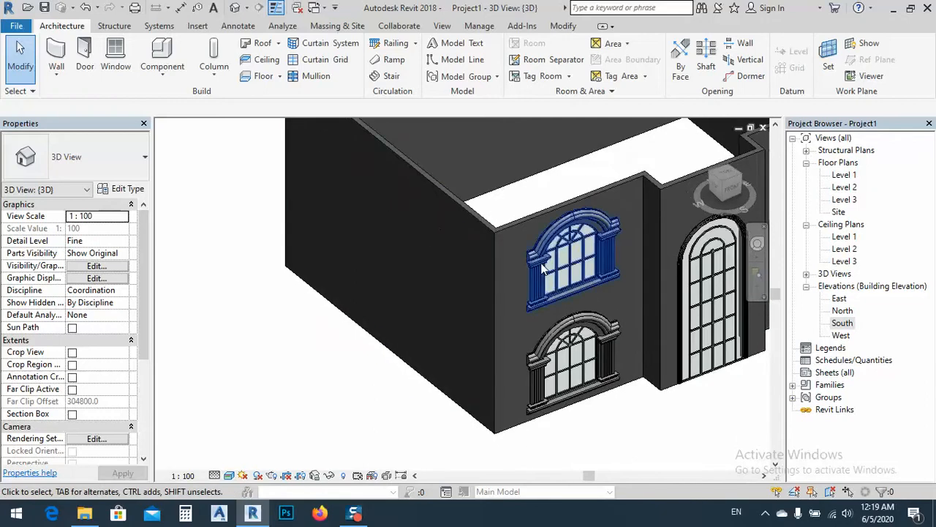
Place three windows of the "classic window" type in a row along the ground storey of the west side wall.
click(115, 57)
click(99, 158)
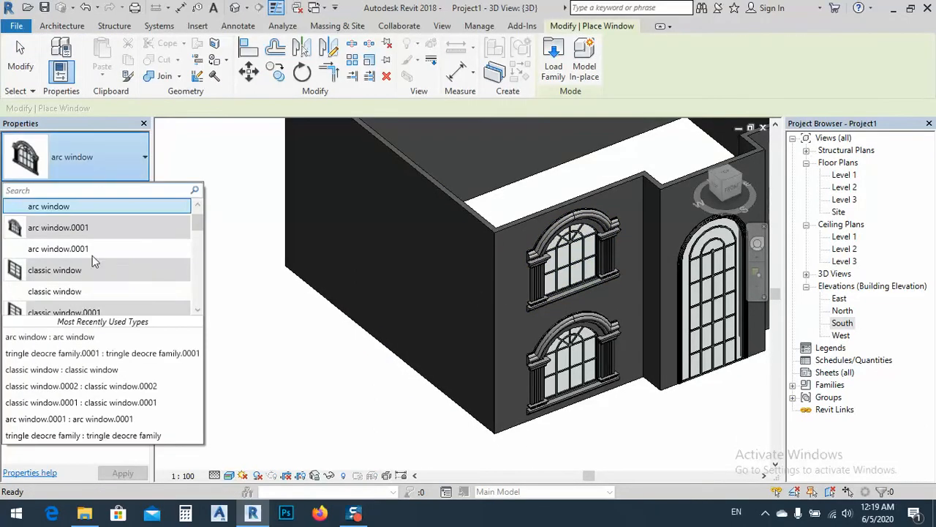
click(76, 291)
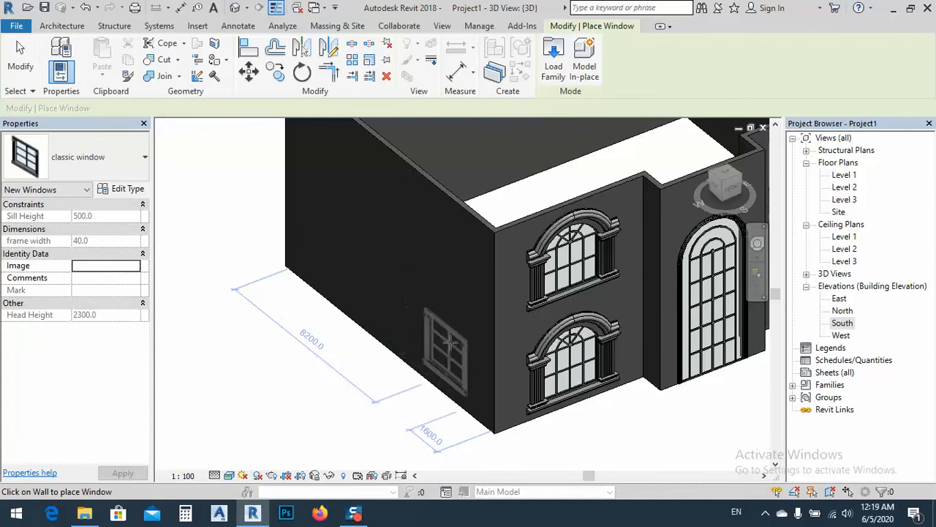
click(408, 310)
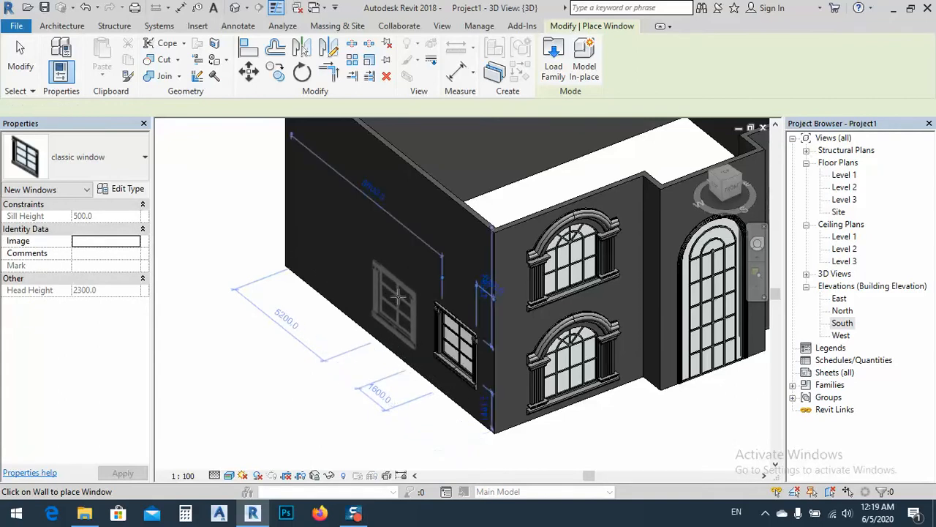
click(395, 300)
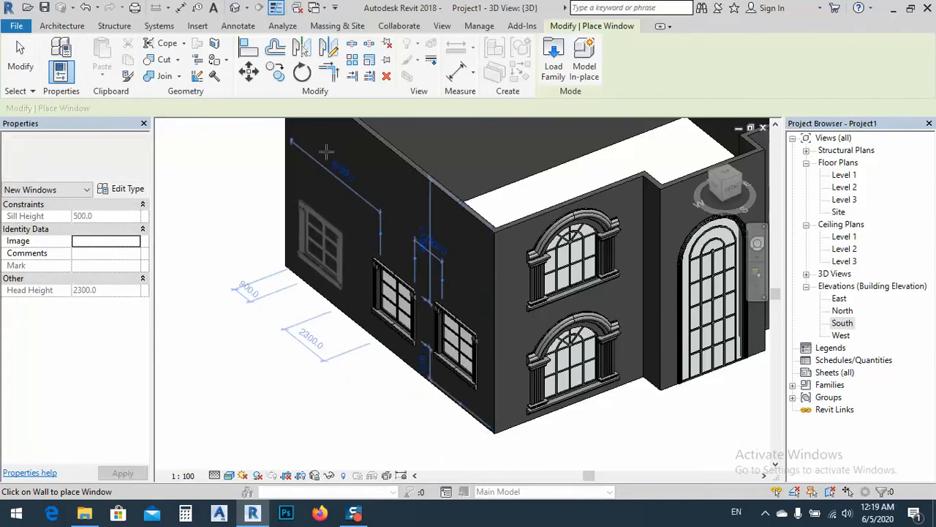
click(324, 236)
Place three more classic windows along the upper storey of the west side wall, roughly above the ground-storey ones.
click(324, 143)
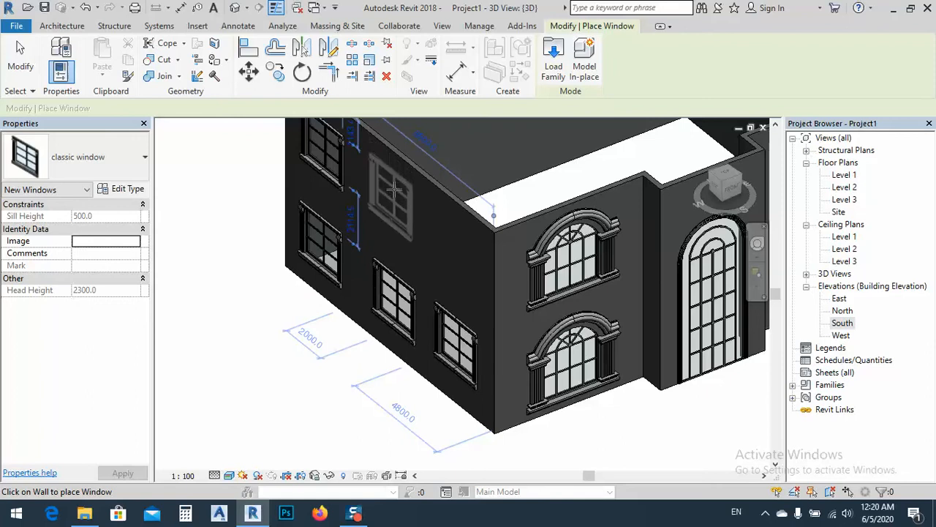
click(394, 187)
click(452, 236)
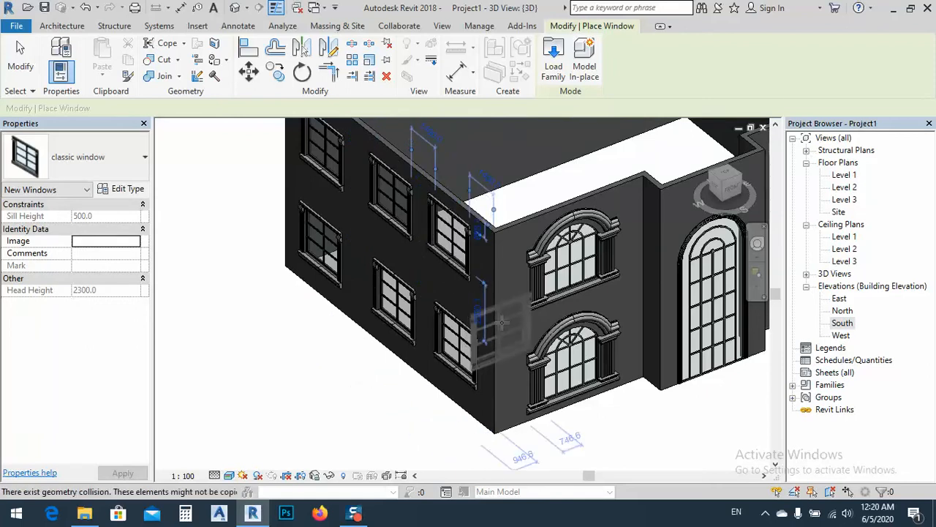
key(Escape)
key(Escape)
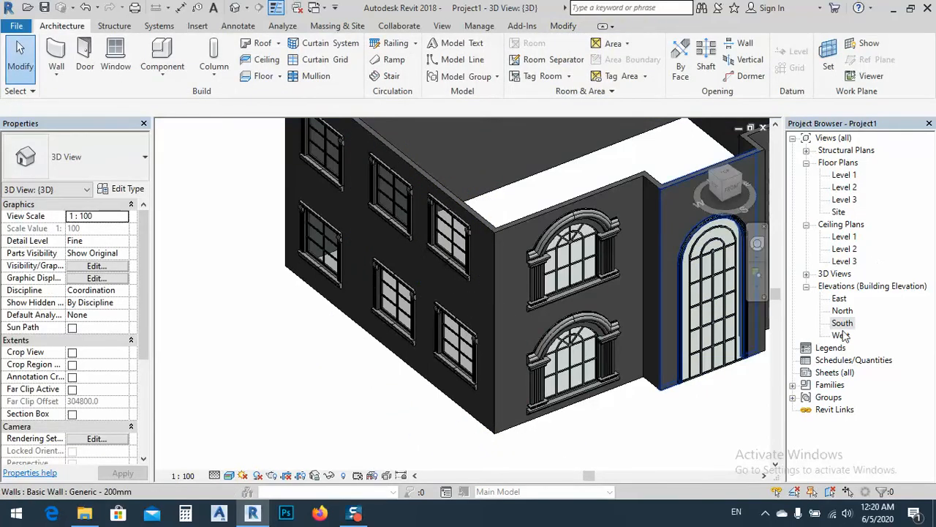
In the West elevation, set the lower left window's sill height above Level 1, trying 500 mm before setting it to 1000 mm.
double_click(841, 335)
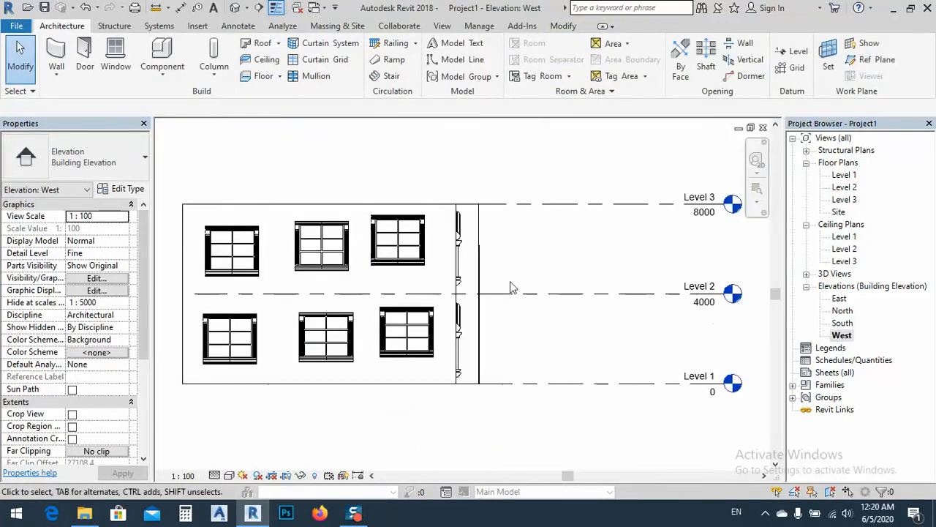
middle_drag(398, 286, 454, 282)
click(285, 334)
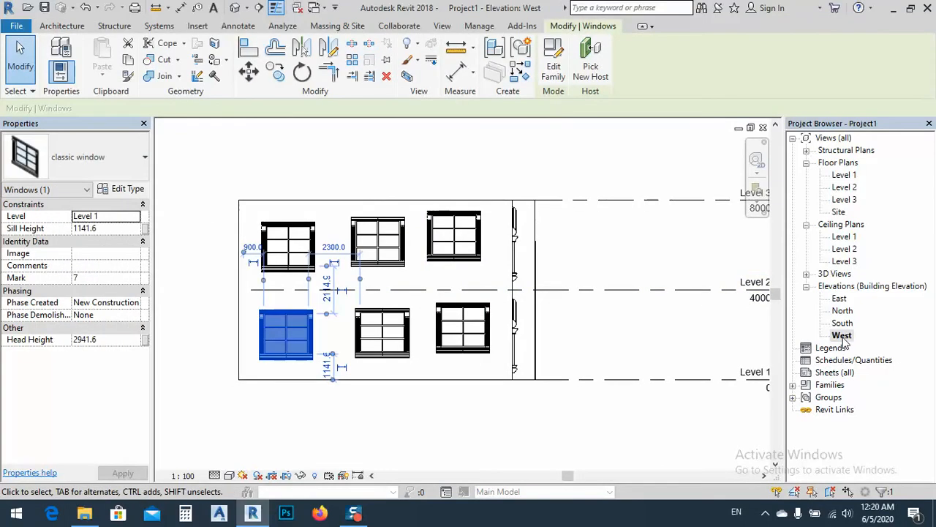
scroll(263, 341, up, 2)
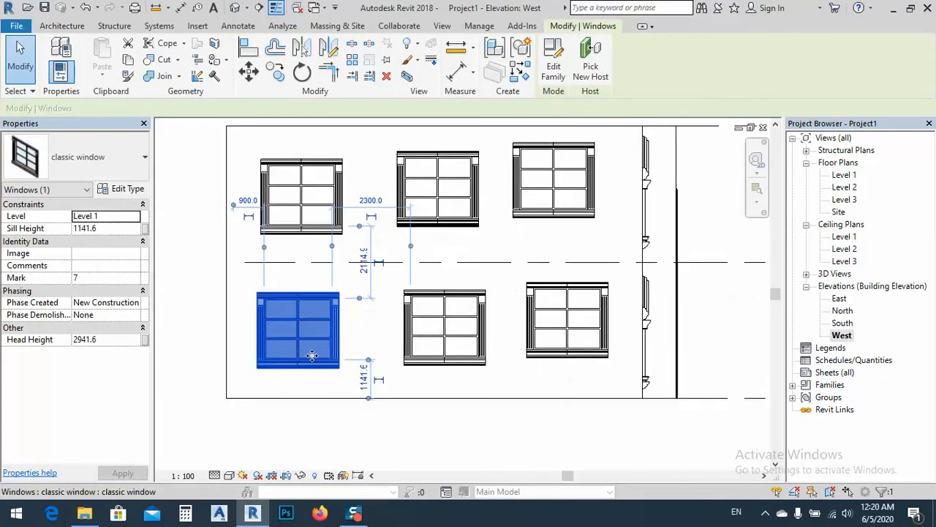
click(368, 378)
text(500)
key(Return)
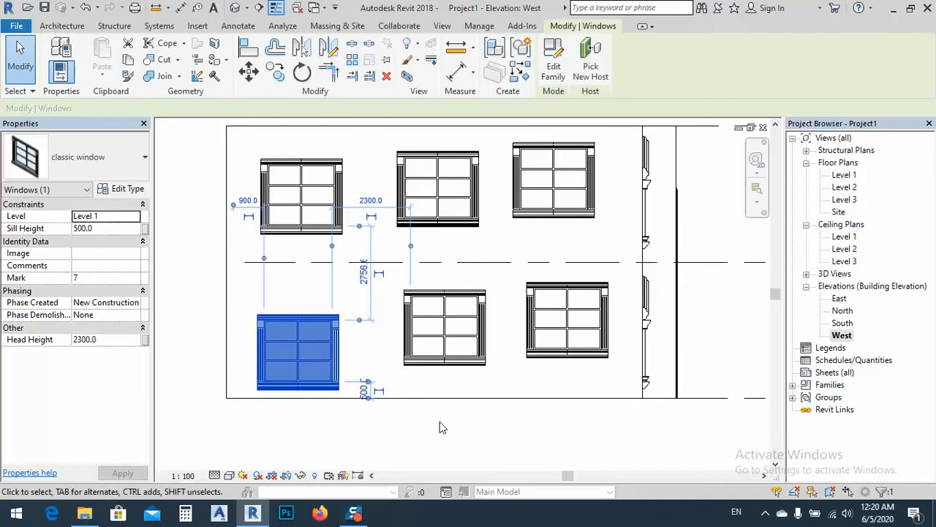
click(364, 390)
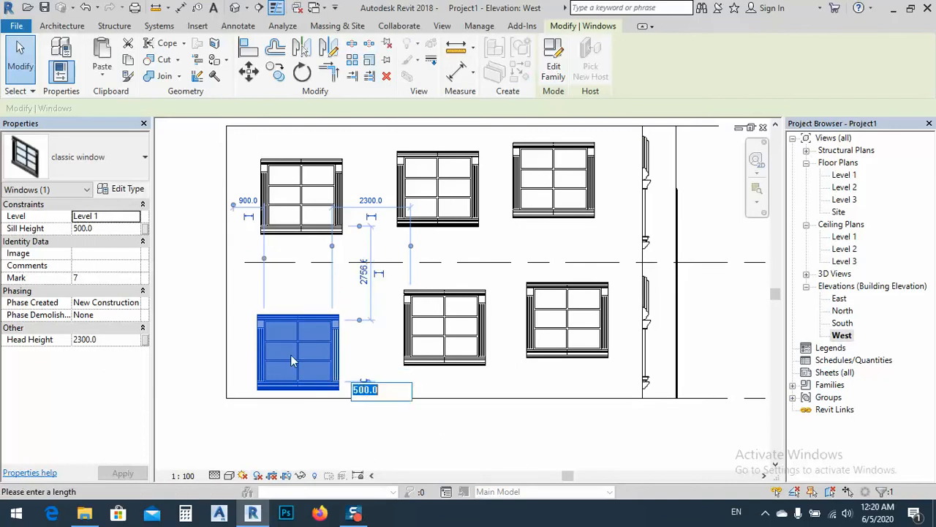
text(1000)
key(Return)
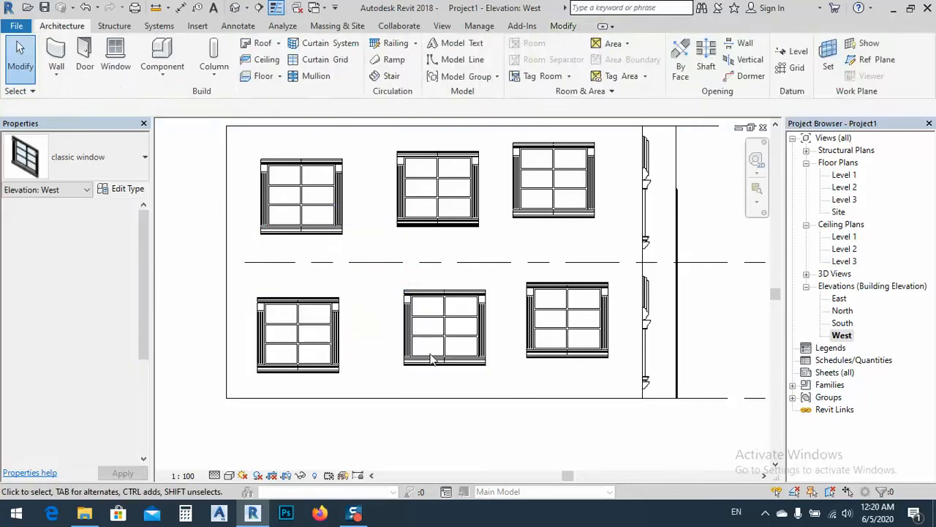
Set the sill heights of the lower middle and lower right windows to 1000 mm above Level 1.
click(437, 357)
click(502, 378)
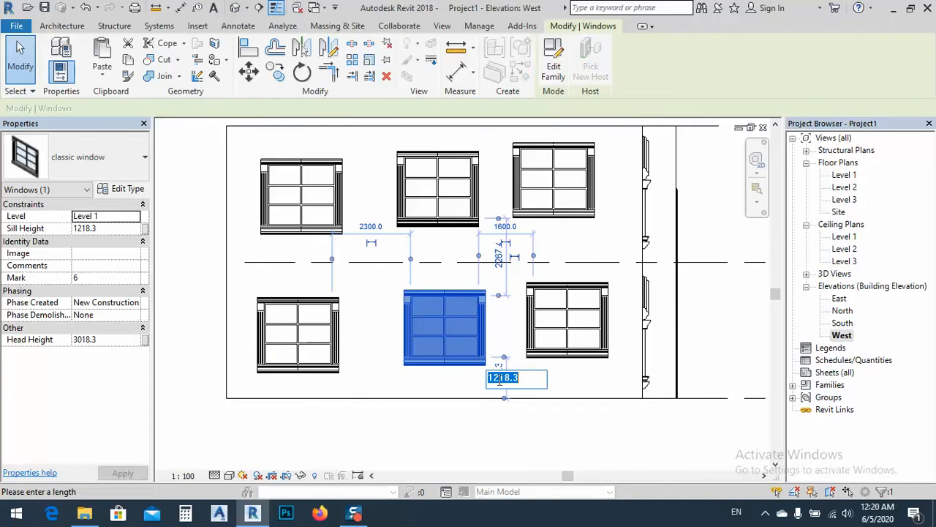
text(1000)
key(Return)
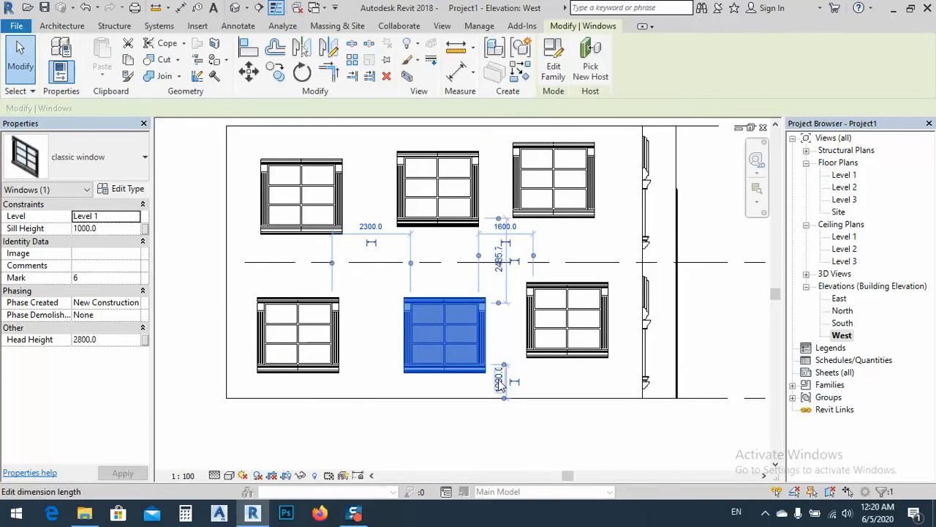
click(593, 354)
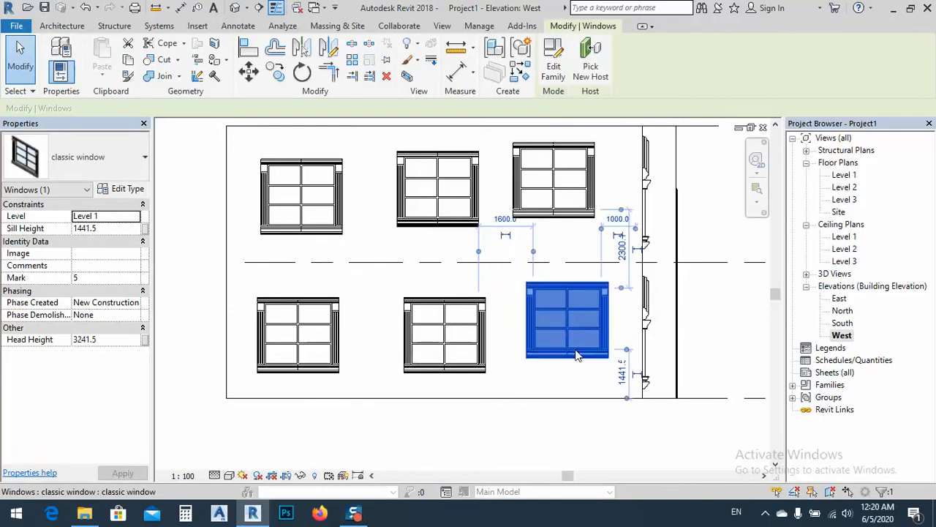
click(622, 379)
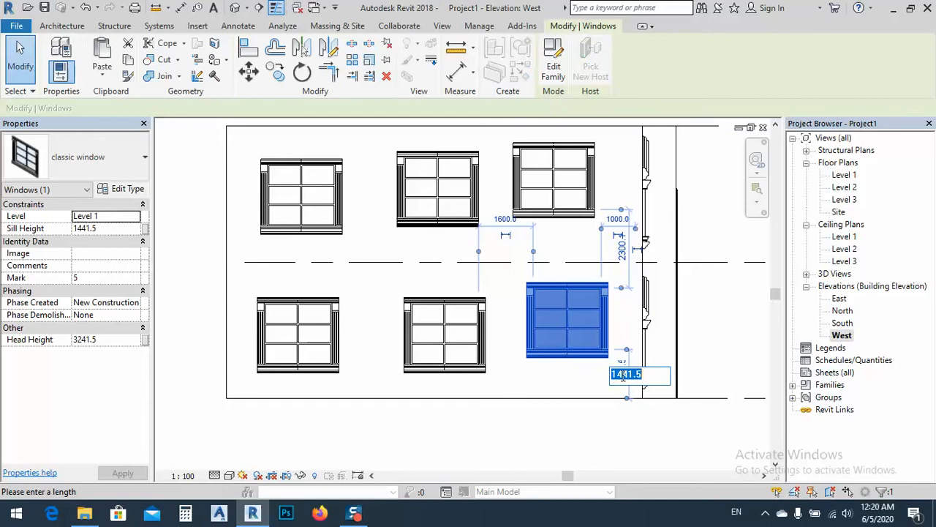
text(1000)
key(Return)
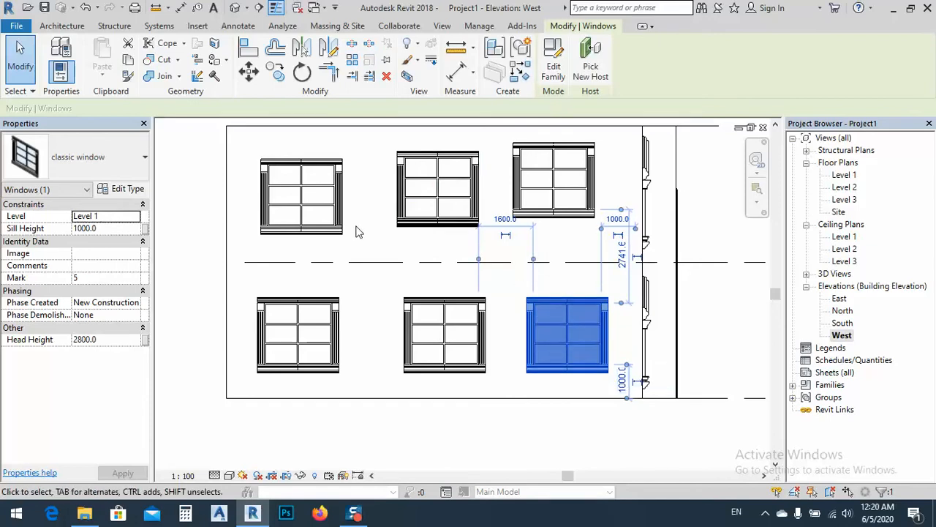
Set the sill heights of the three upper-storey windows in the West elevation to 1000 mm above Level 2.
click(349, 232)
click(357, 233)
text(1000)
key(Return)
click(456, 211)
click(492, 245)
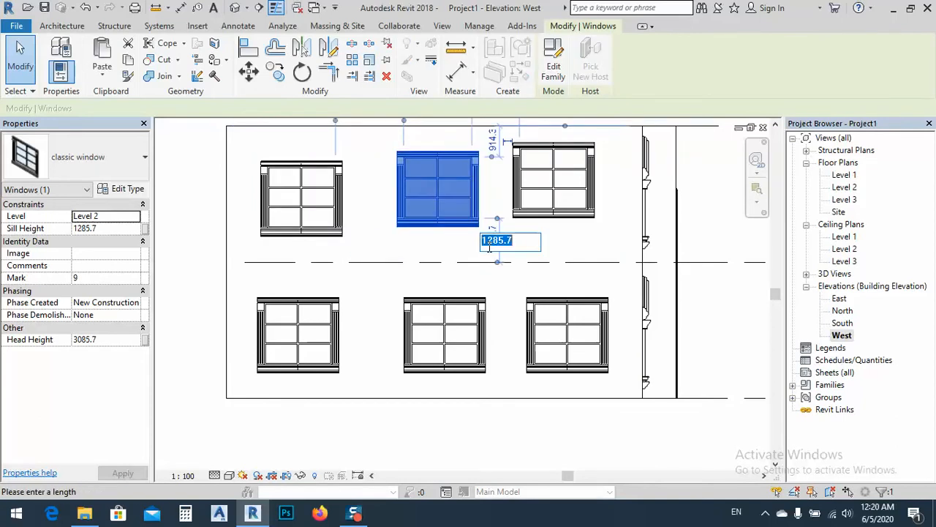
key(Return)
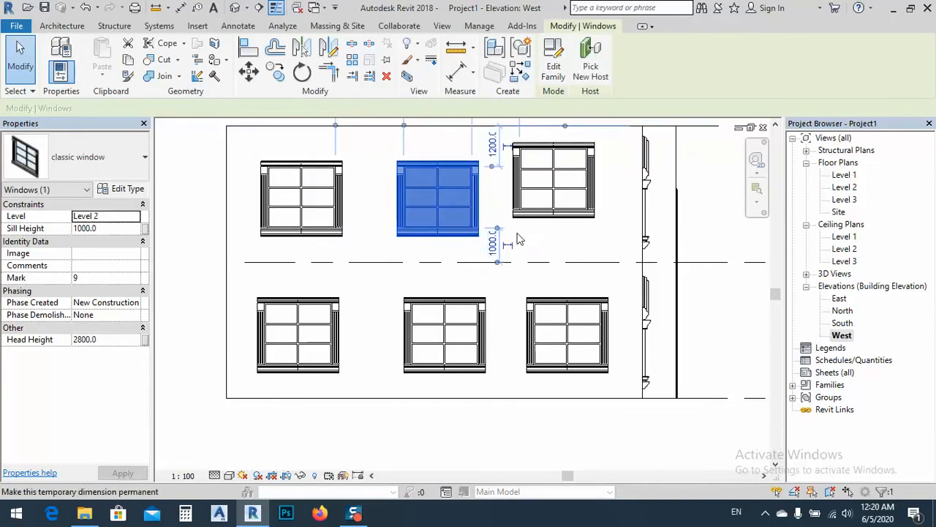
click(545, 194)
click(608, 236)
text(1000)
key(Return)
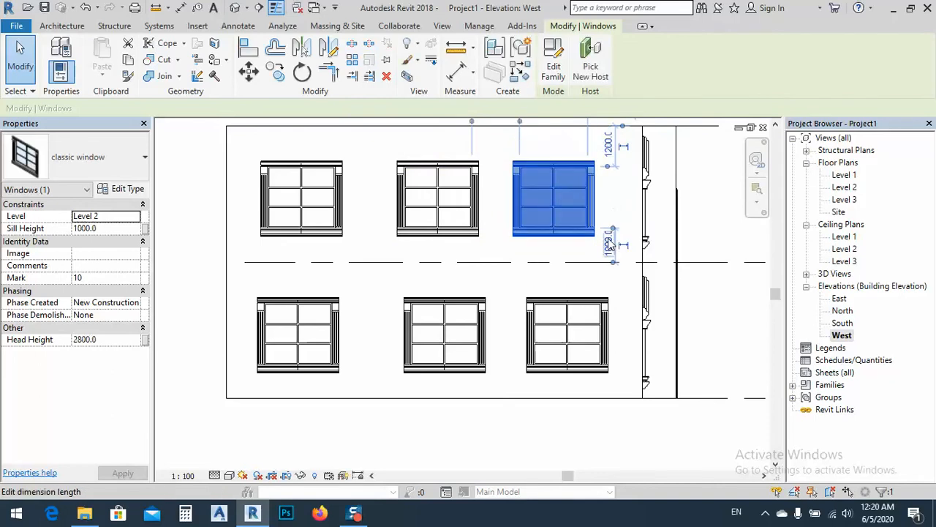
In the West elevation, set the upper right window's distance from the nearby front wall to 1000 mm.
middle_drag(516, 225, 539, 290)
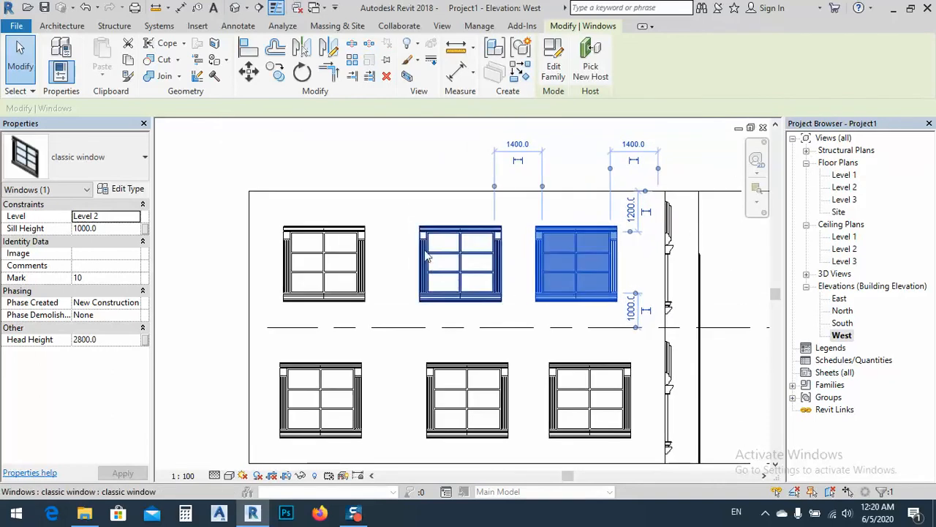
click(295, 234)
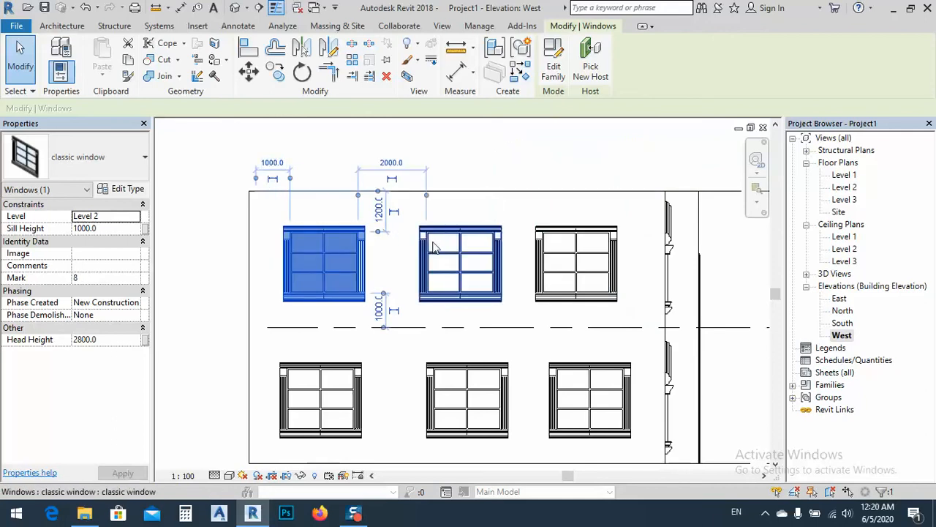
click(549, 242)
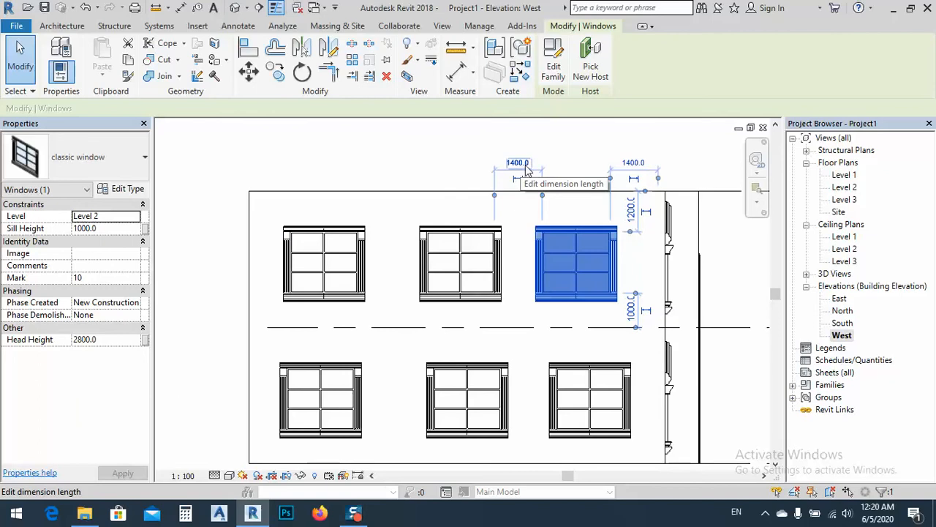
click(634, 164)
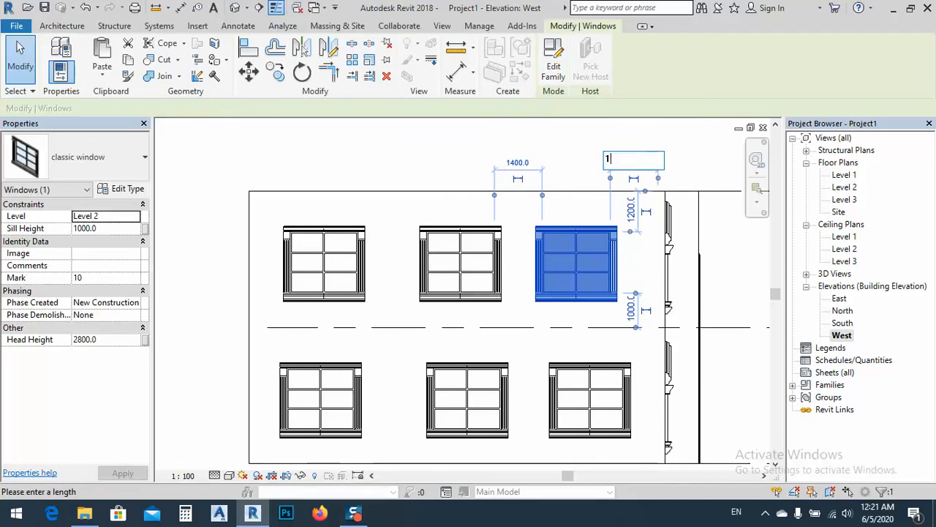
text(1000)
key(Return)
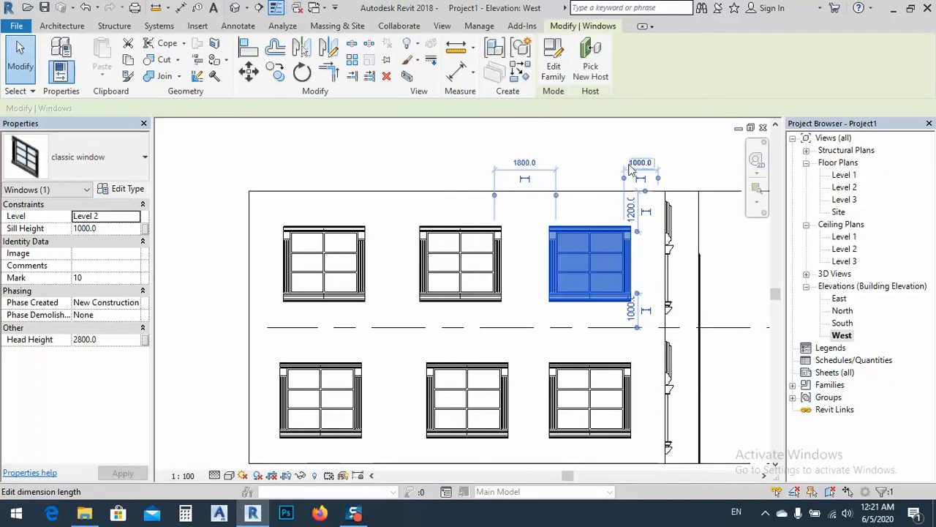
Set the spacing between the upper left and upper middle windows to 1900 mm by moving the middle window.
click(291, 248)
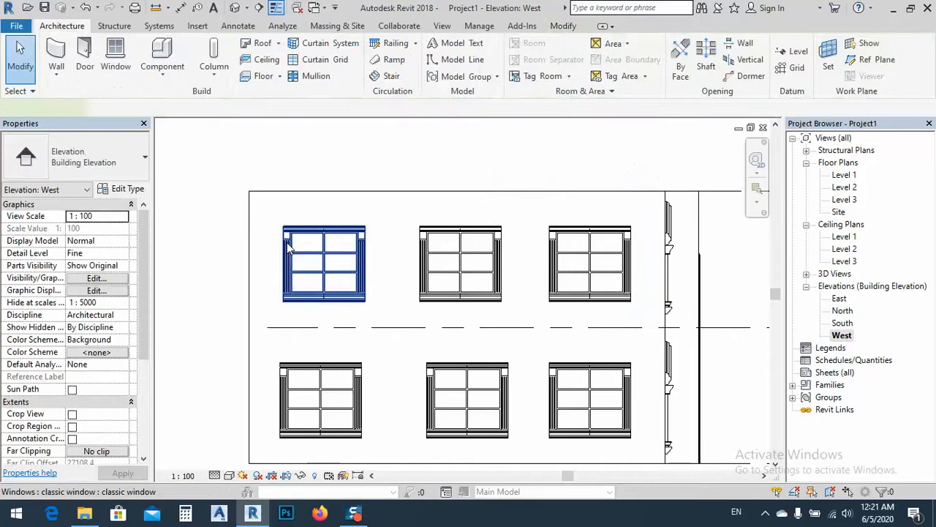
click(600, 245)
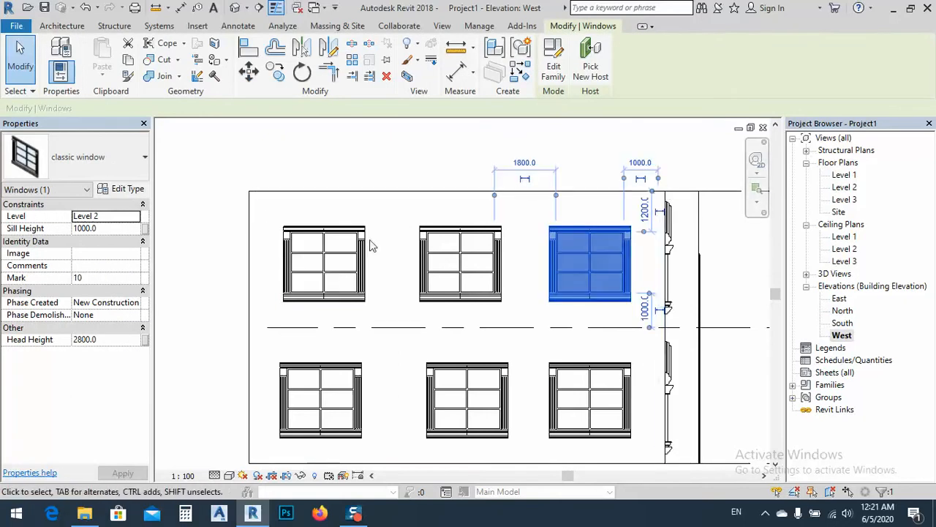
click(439, 235)
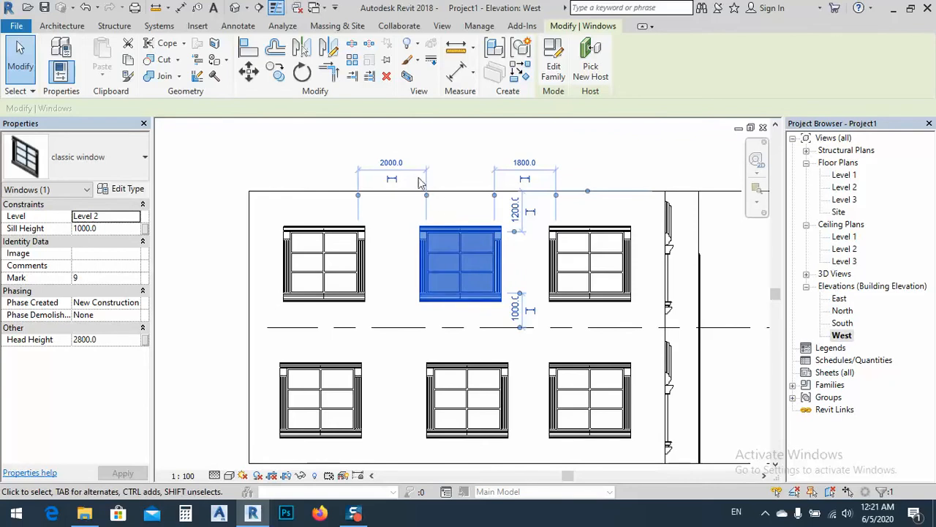
click(391, 162)
text(19)
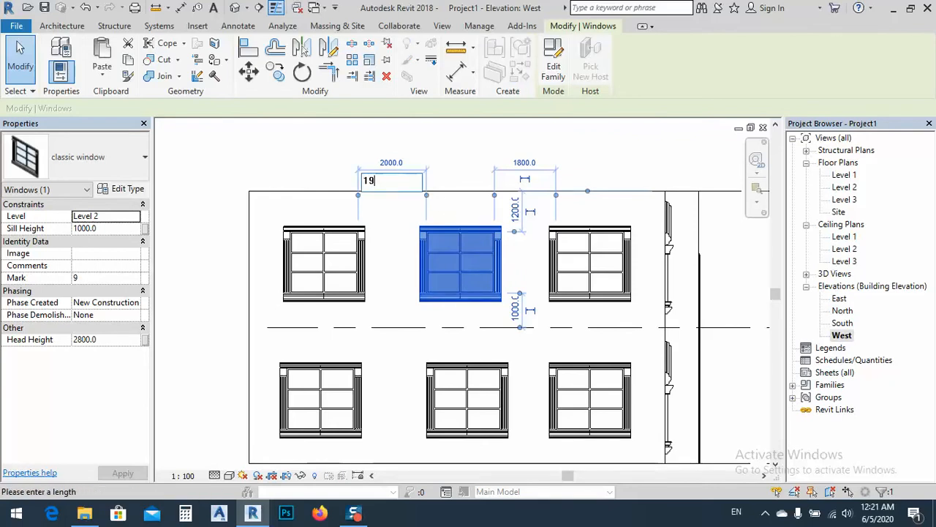
text(00)
key(Return)
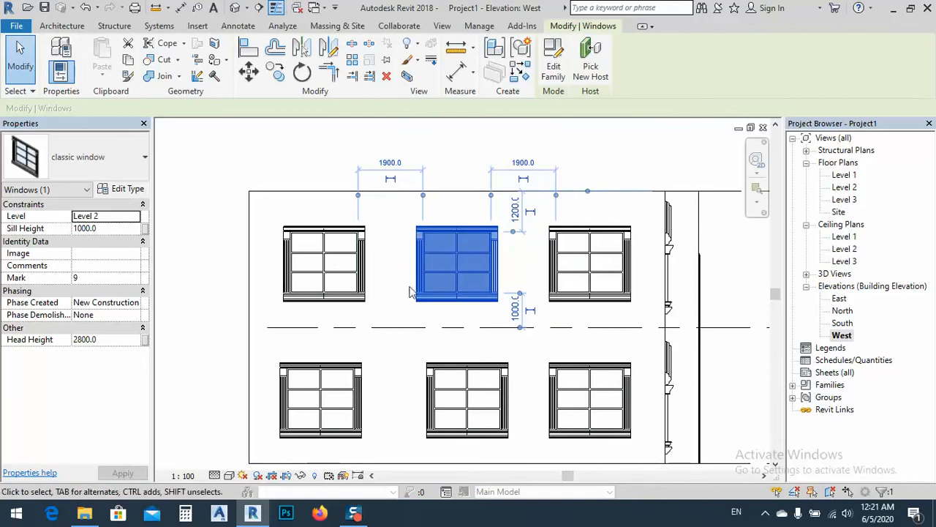
Position the lower left window 1000 mm from the wall at its outer side and the lower middle window 1900 mm from it.
click(311, 377)
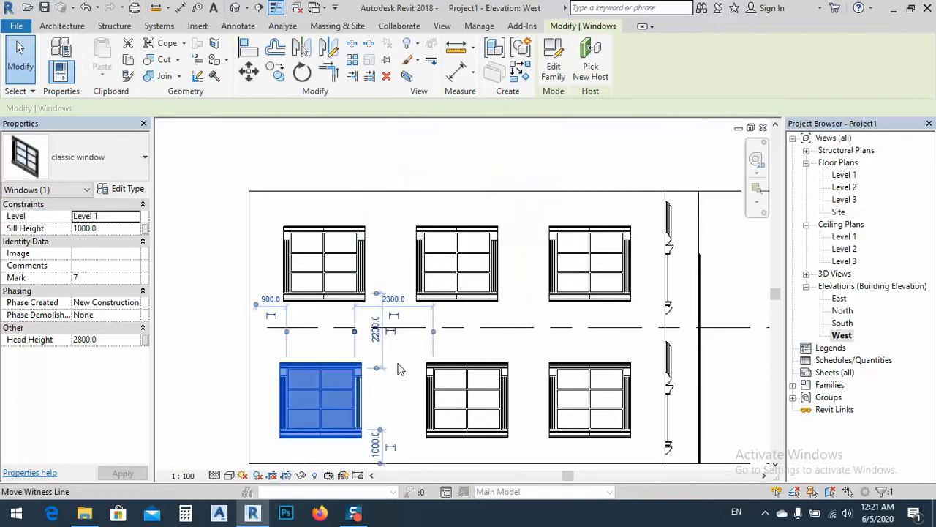
click(270, 299)
text(1000)
key(Return)
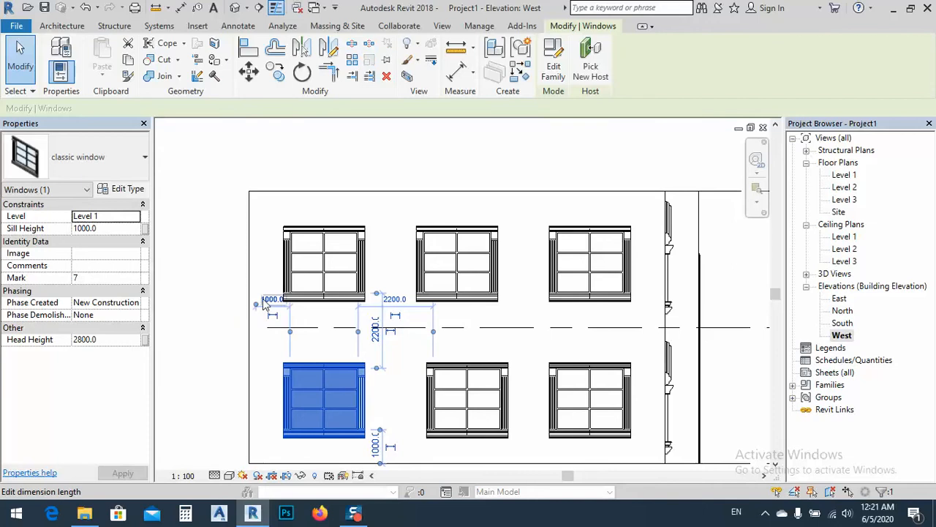
click(462, 381)
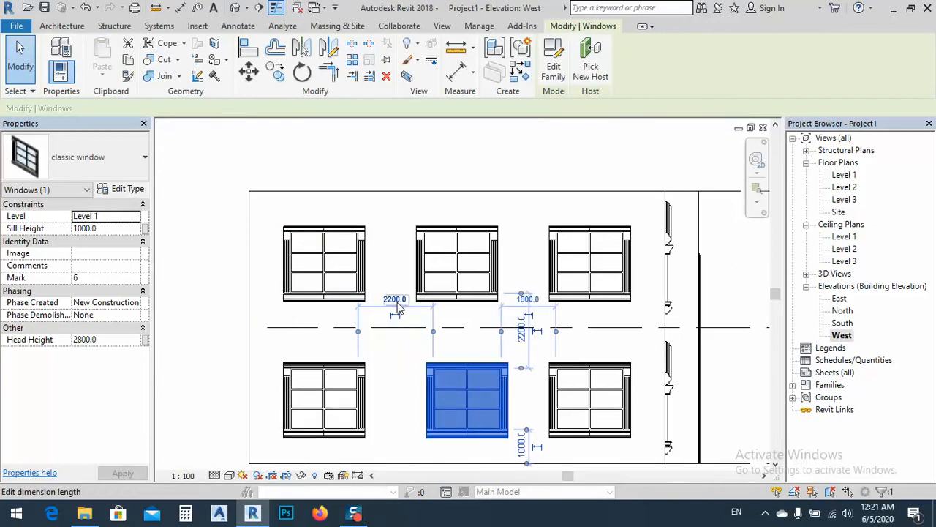
click(398, 307)
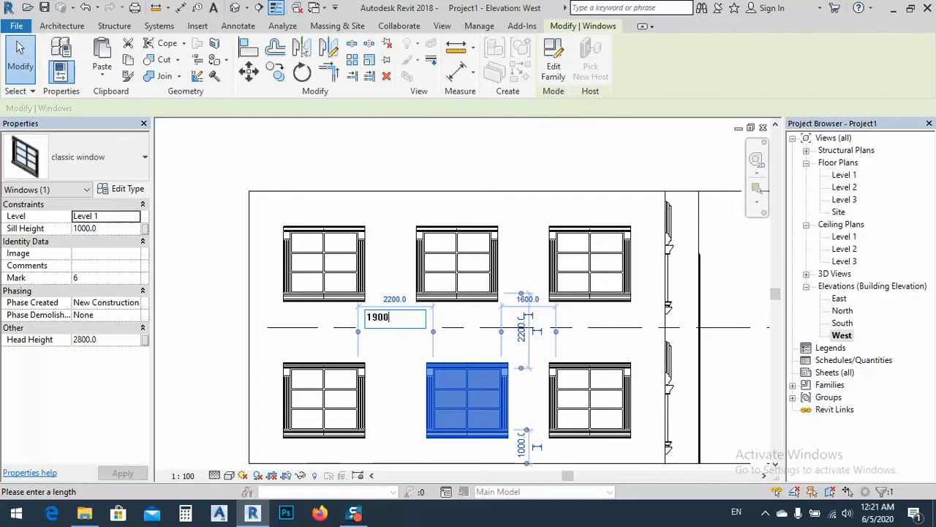
key(Return)
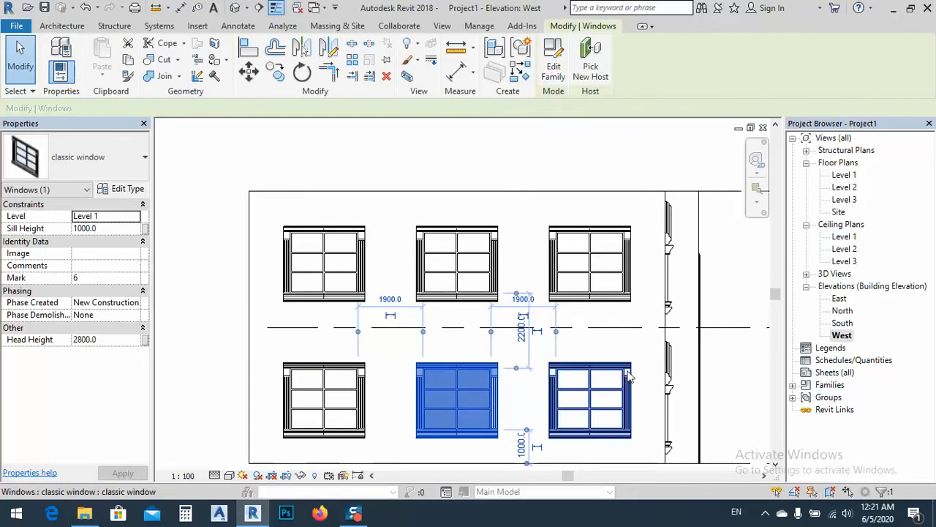
Check the lower right window's spacing and examine the aligned side windows together with the front in the 3D view.
click(628, 376)
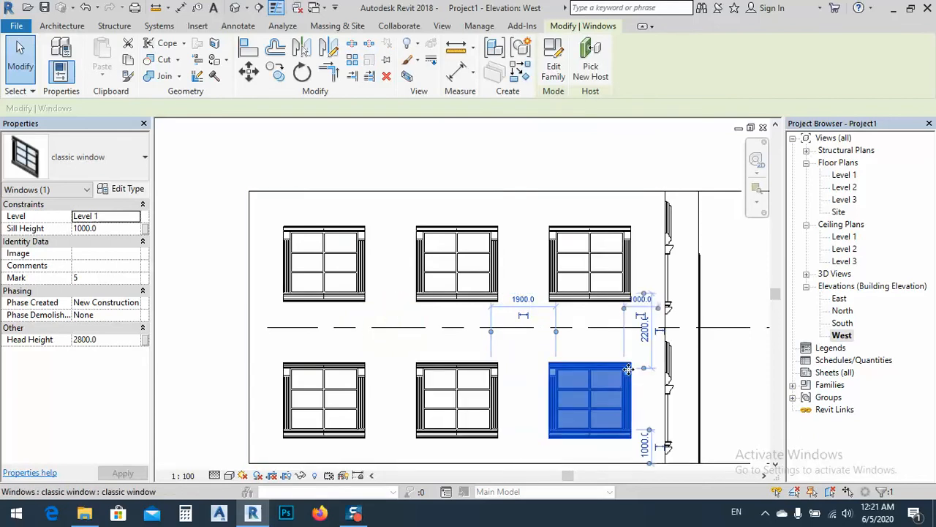
click(729, 418)
scroll(561, 303, down, 3)
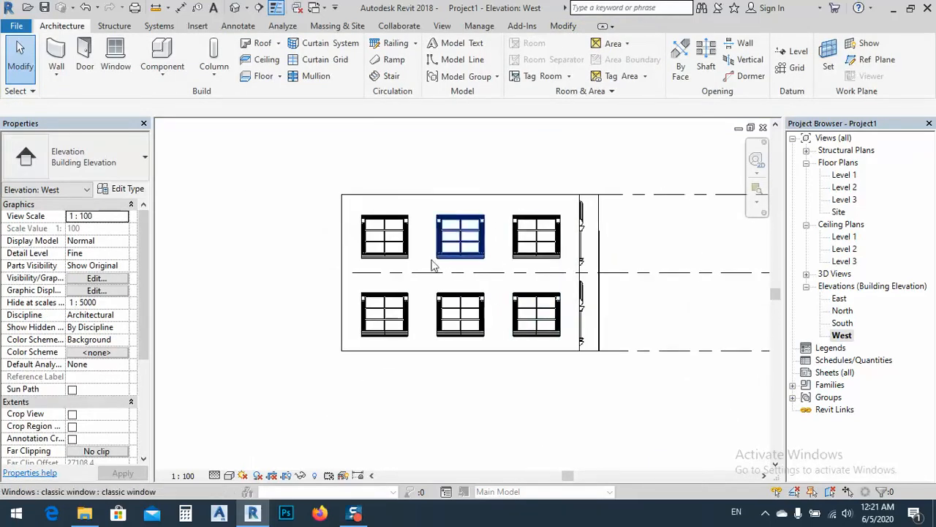
click(236, 8)
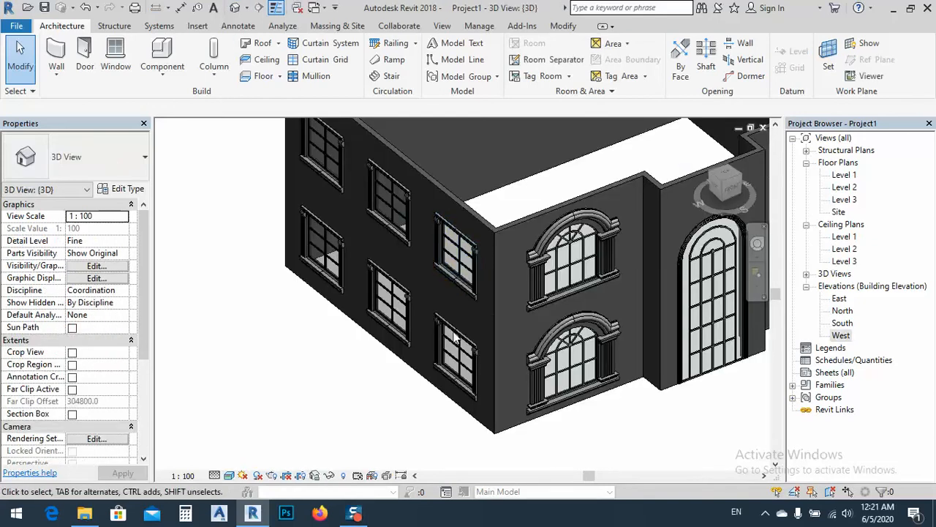
scroll(342, 382, down, 3)
shift+middle_drag(387, 411, 531, 366)
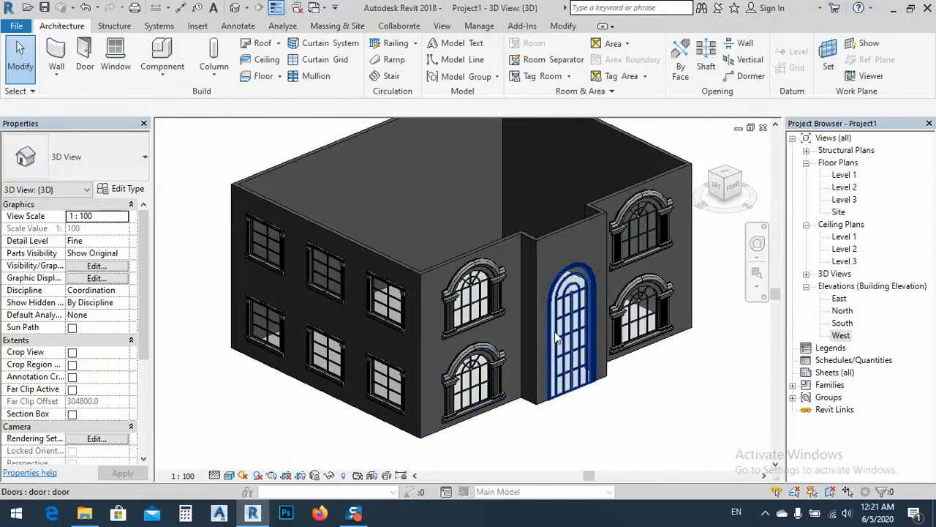
Start a Generic 150mm floor on Level 1 and pick the outer edges of the rear and side walls as boundary lines.
double_click(845, 176)
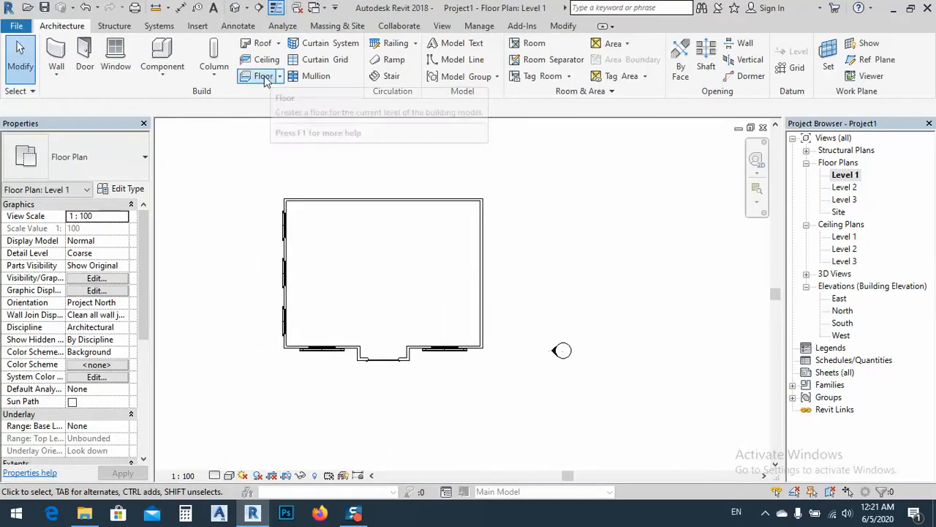
click(262, 77)
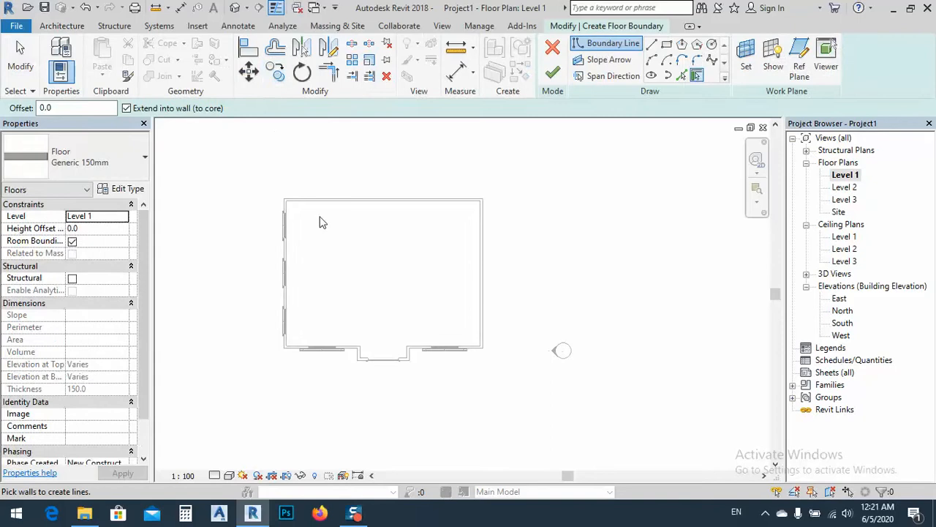
click(652, 44)
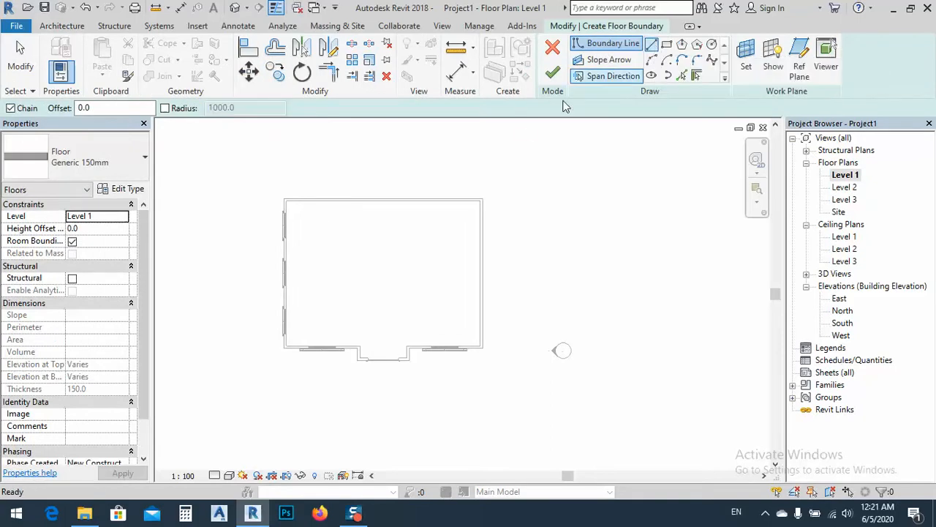
click(686, 74)
scroll(284, 198, up, 4)
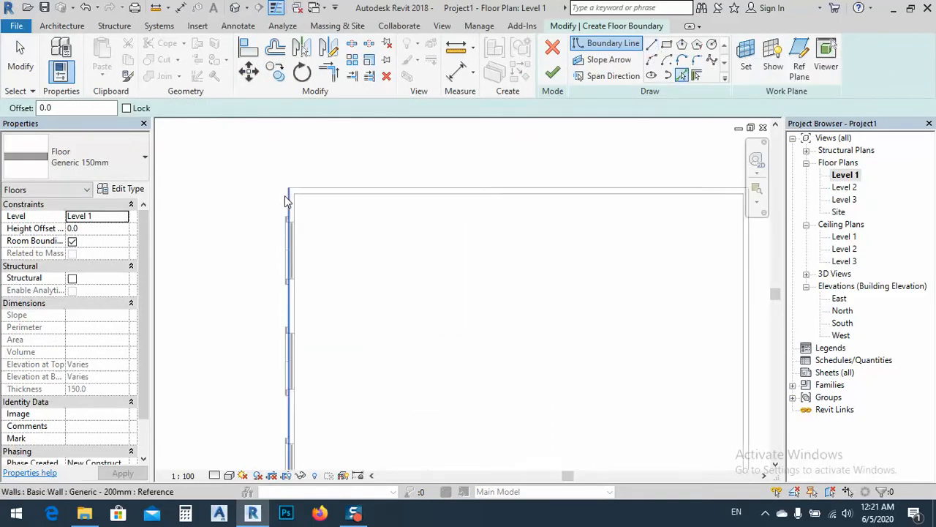
click(326, 195)
mouse_move(355, 207)
middle_down()
mouse_move(330, 244)
mouse_move(241, 235)
middle_up()
click(542, 227)
scroll(612, 328, down, 3)
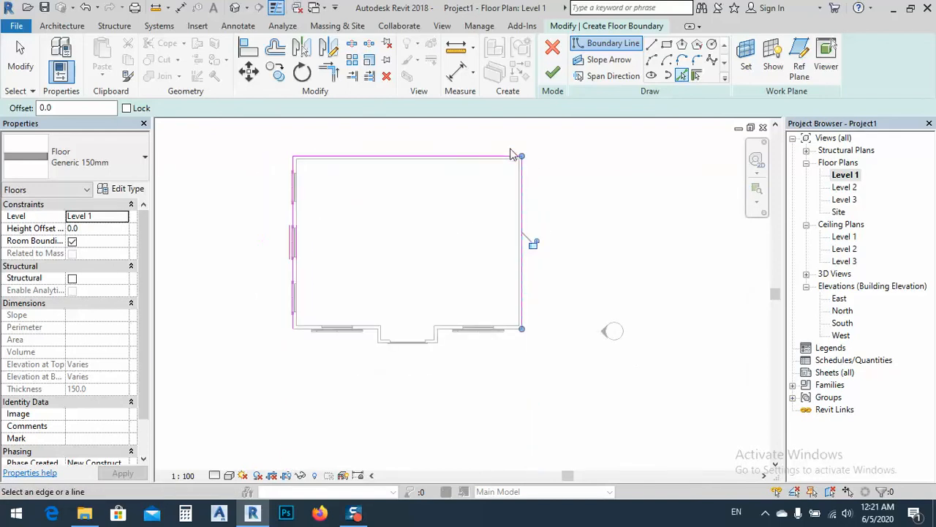
Complete the floor boundary along the outer edges of the front walls and projecting entrance bay, and finish the floor.
scroll(541, 270, up, 3)
mouse_move(542, 276)
middle_down()
mouse_move(476, 305)
mouse_move(530, 278)
middle_up()
click(529, 278)
click(515, 309)
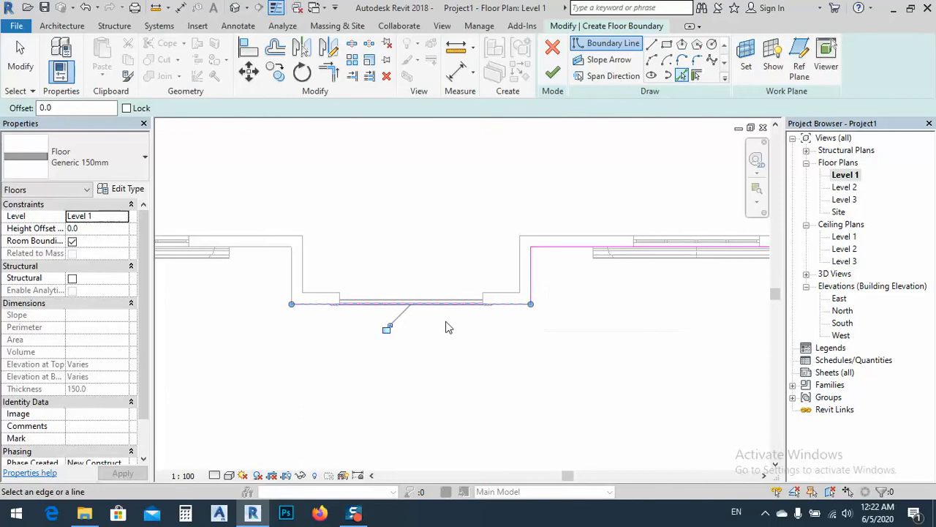
middle_drag(289, 291, 478, 322)
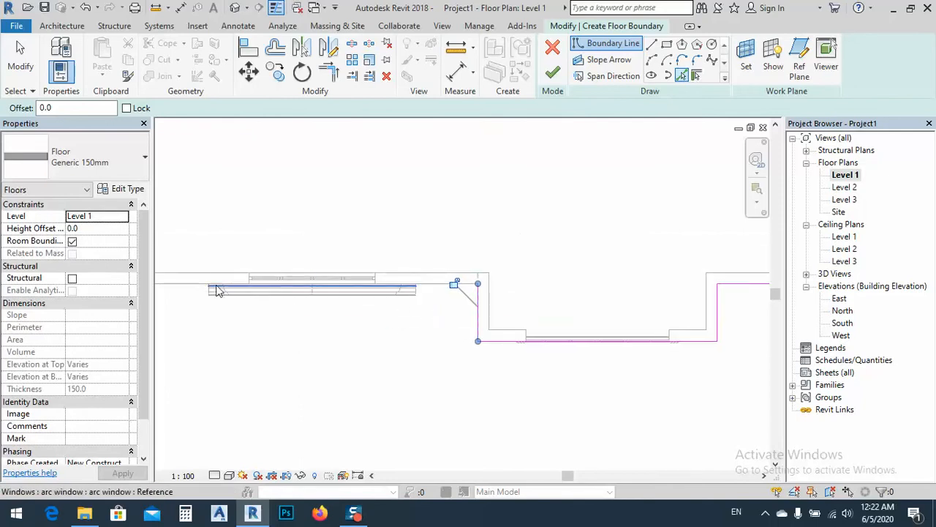
click(240, 284)
middle_drag(240, 336, 359, 334)
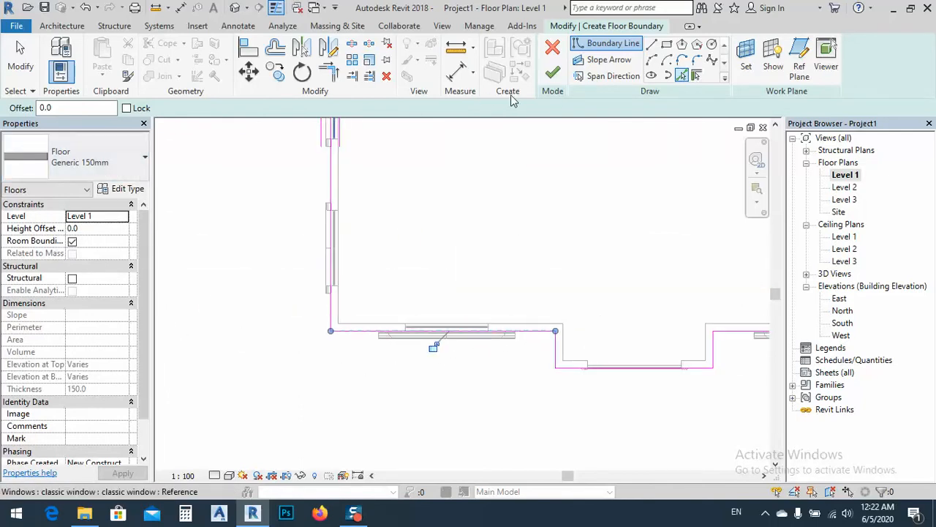
click(551, 73)
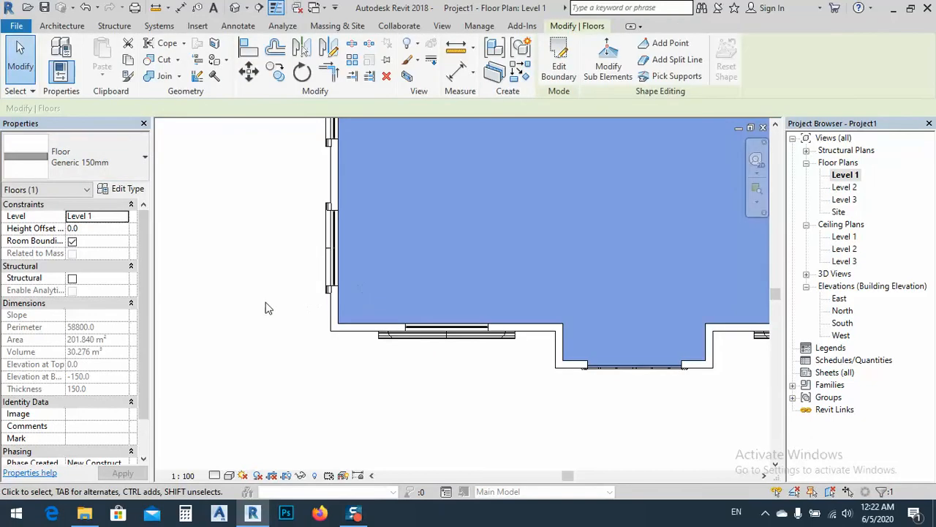
Examine the building with its ground floor slab in the 3D view.
scroll(288, 212, down, 2)
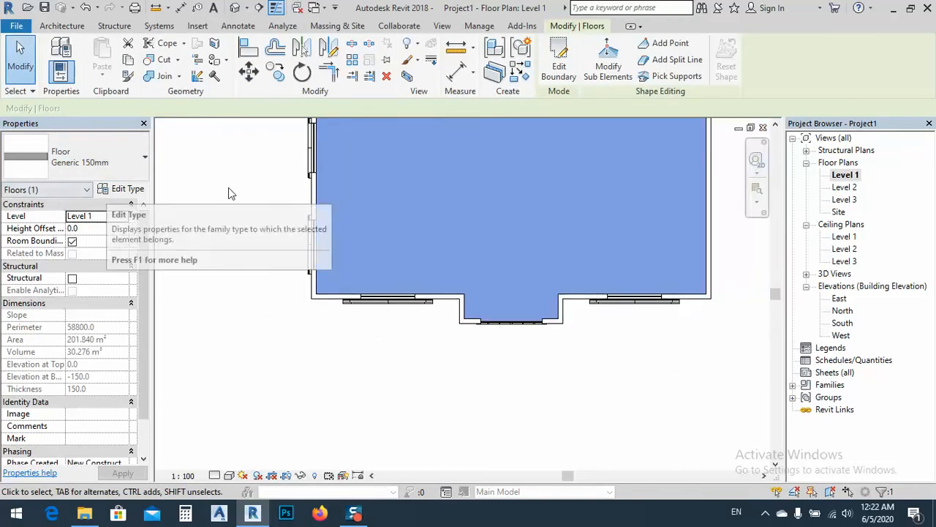
middle_drag(291, 199, 243, 247)
click(235, 7)
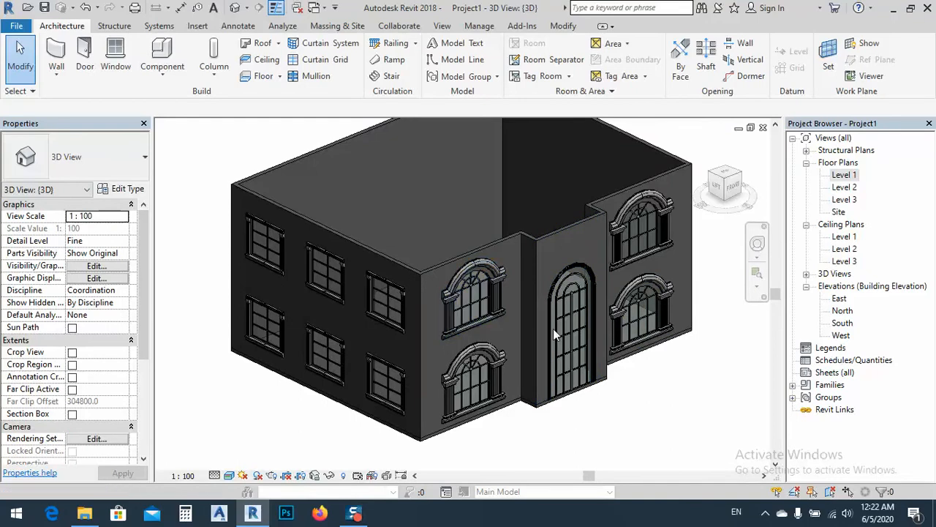
Start a Generic 400mm footprint roof on Level 2 and pick the outer edges of the side and rear walls as sloped boundary lines.
double_click(845, 200)
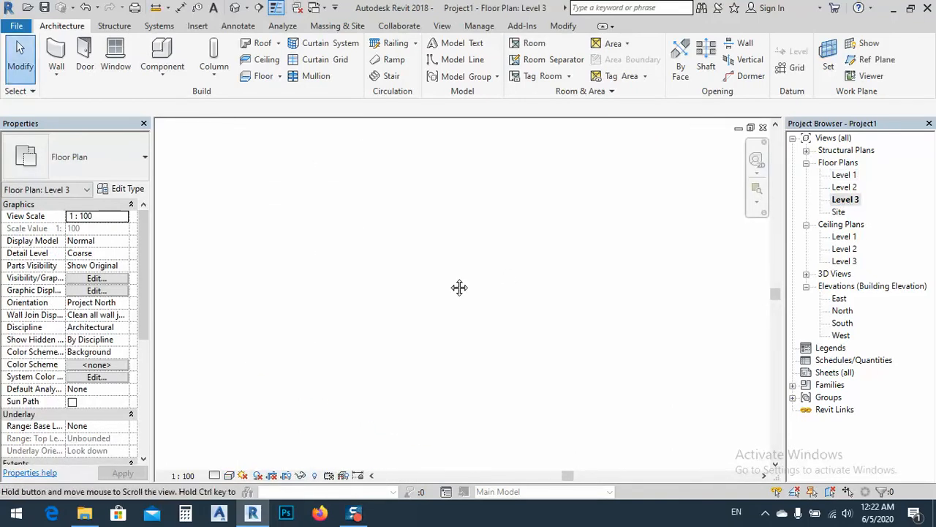
double_click(845, 187)
key(z)
key(f)
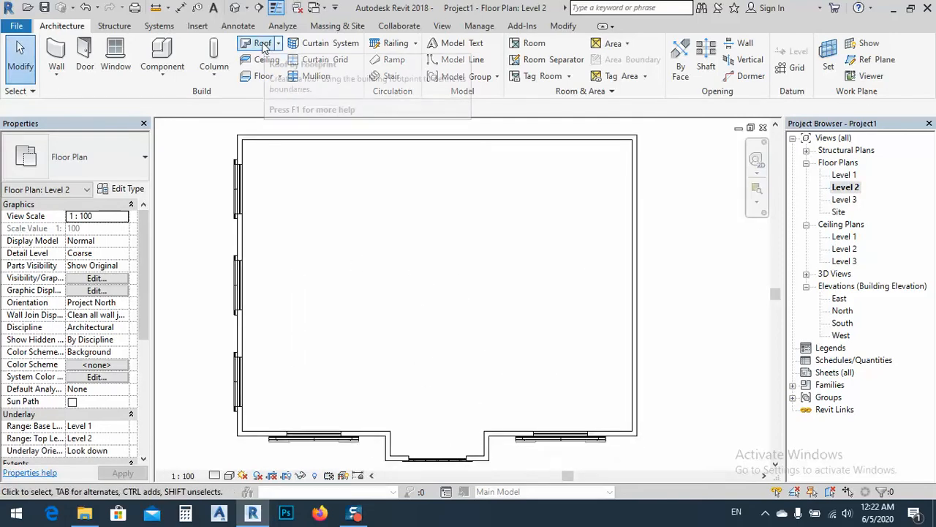
click(261, 42)
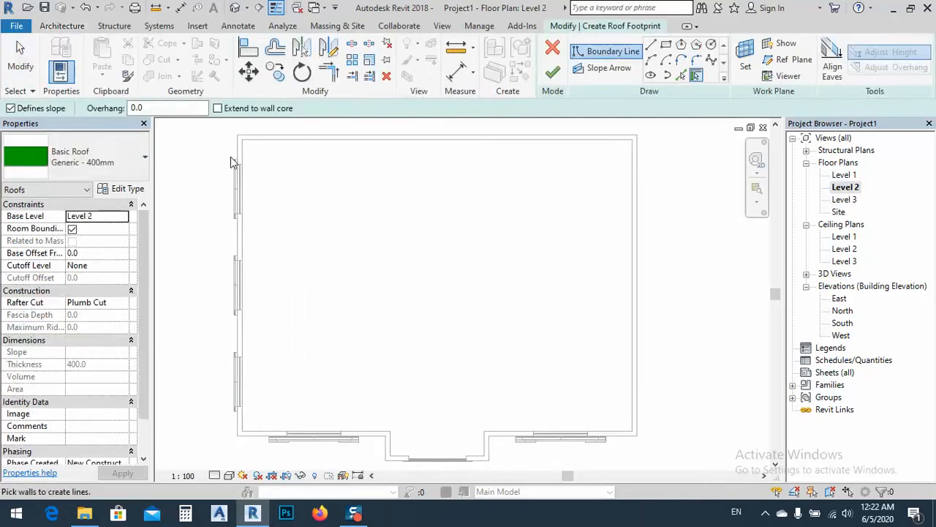
click(679, 77)
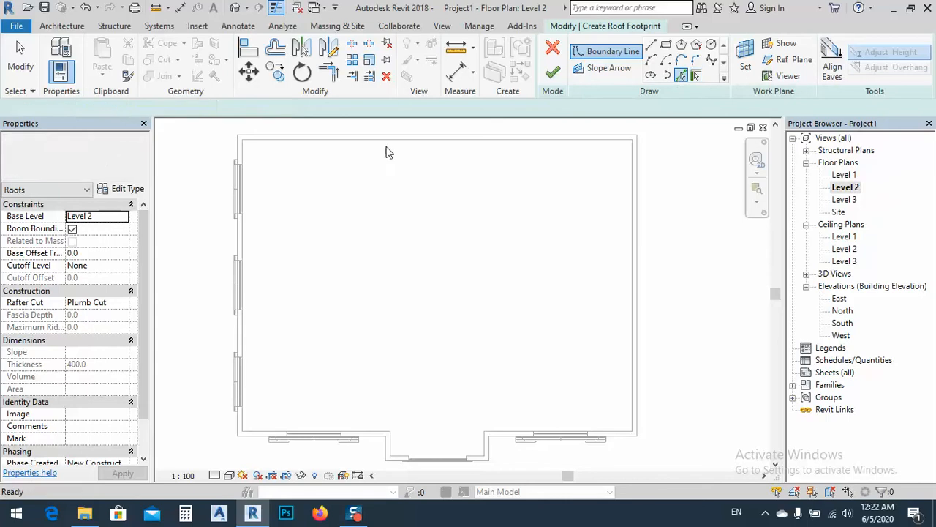
click(236, 149)
click(254, 134)
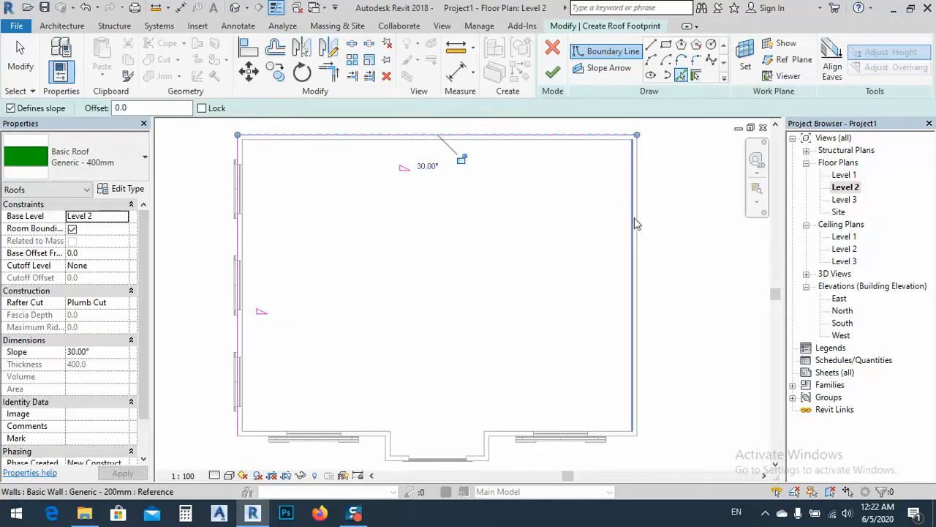
click(638, 234)
Complete the roof footprint along the outer edges of the front walls and projecting entrance bay, and finish the roof.
middle_drag(543, 402, 531, 220)
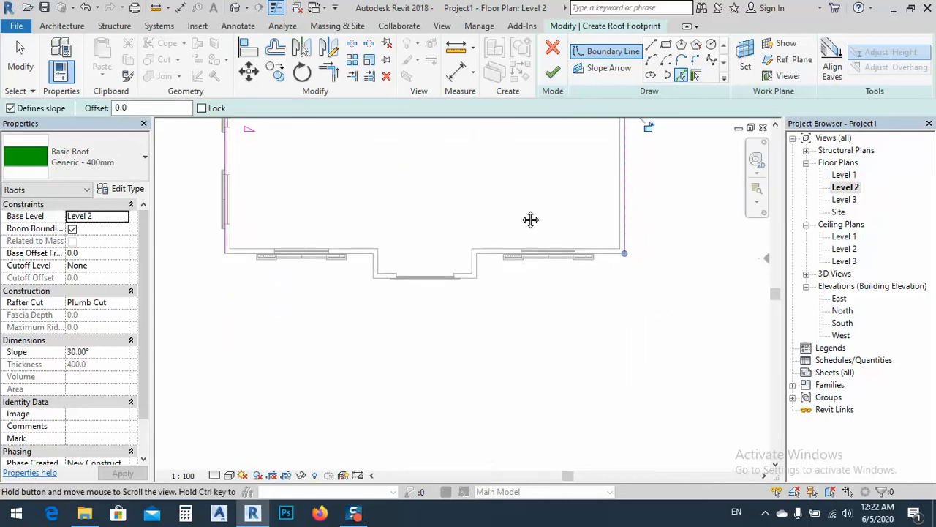
click(485, 256)
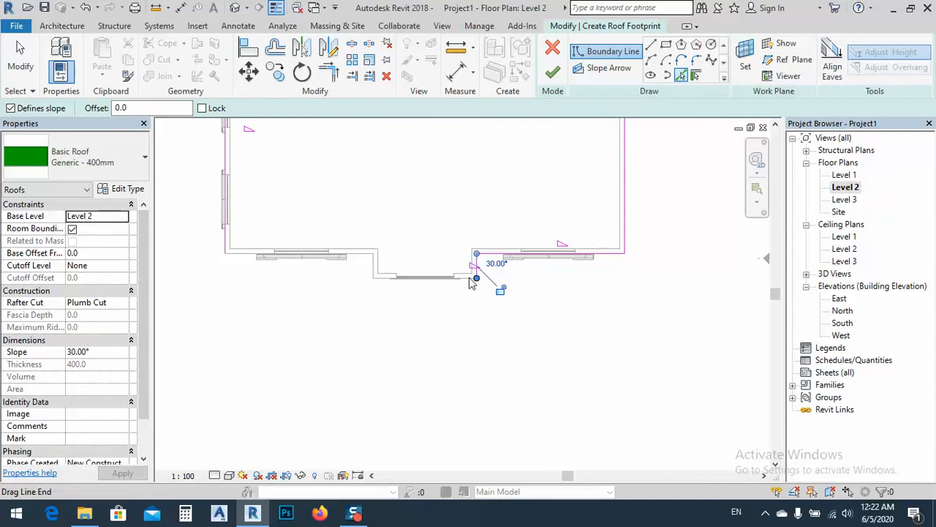
scroll(384, 286, up, 2)
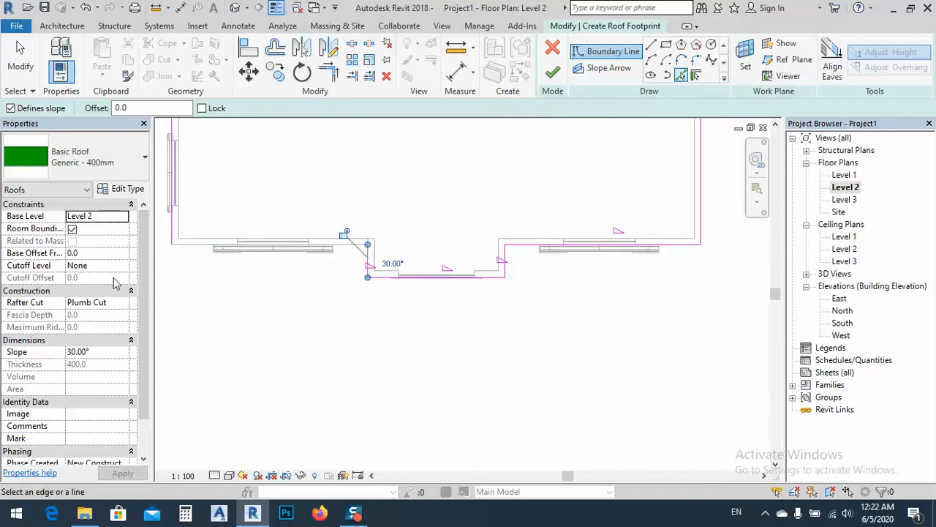
click(182, 257)
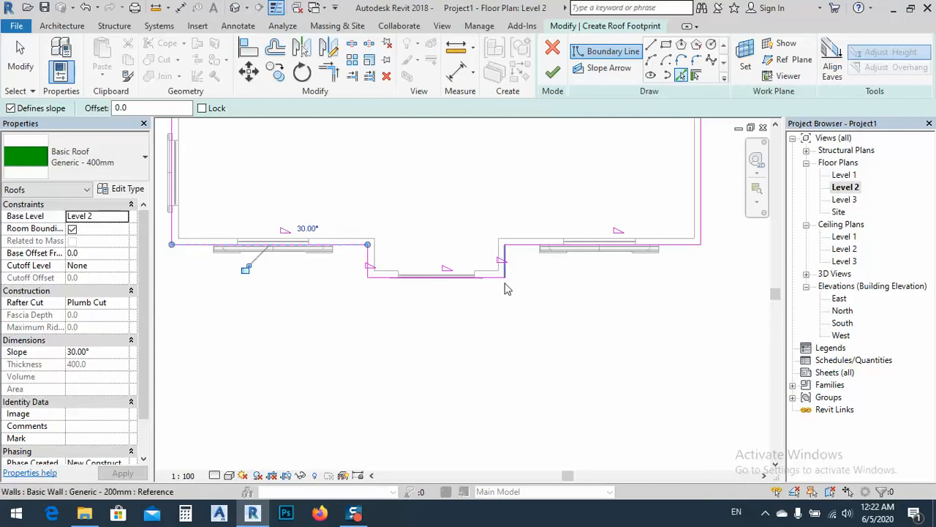
scroll(496, 292, up, 2)
scroll(510, 290, down, 3)
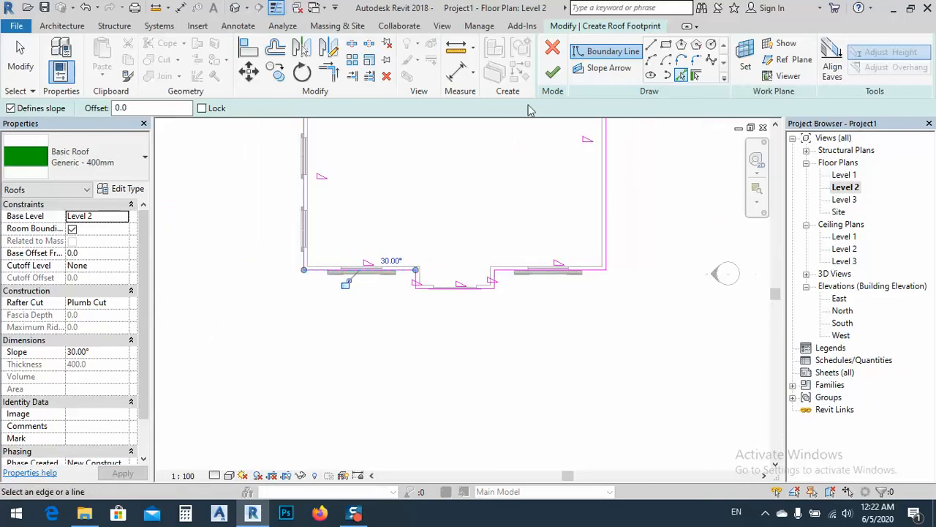
click(552, 73)
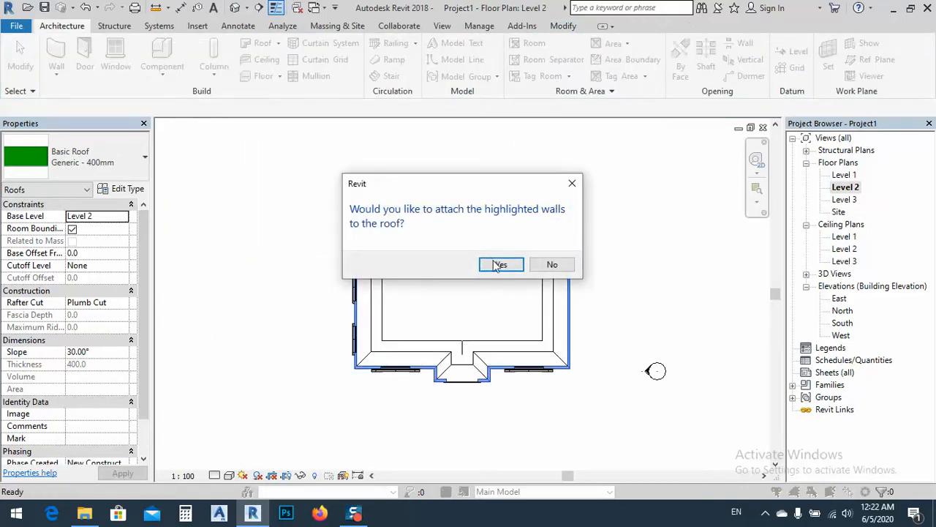
Attach the highlighted walls to the roof, deleting the window instances that can't be cut, and open the 3D view.
click(500, 265)
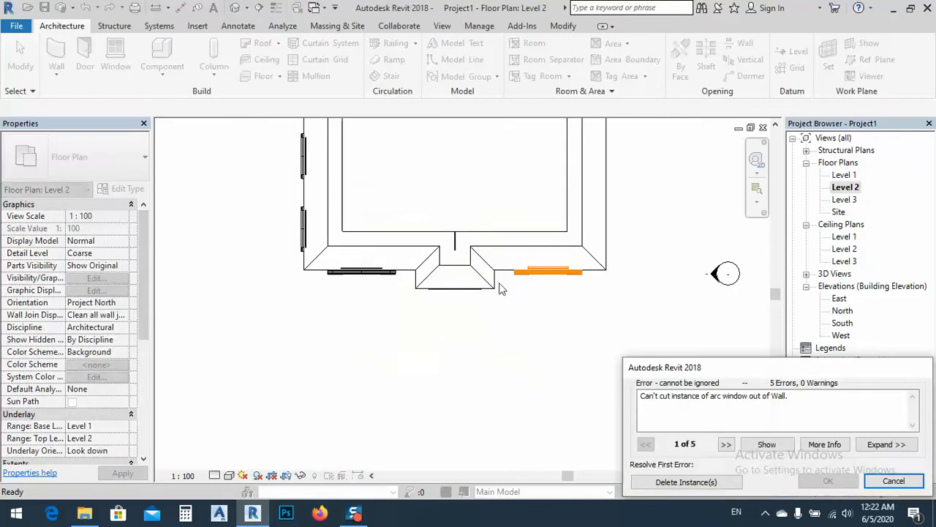
click(686, 482)
click(236, 8)
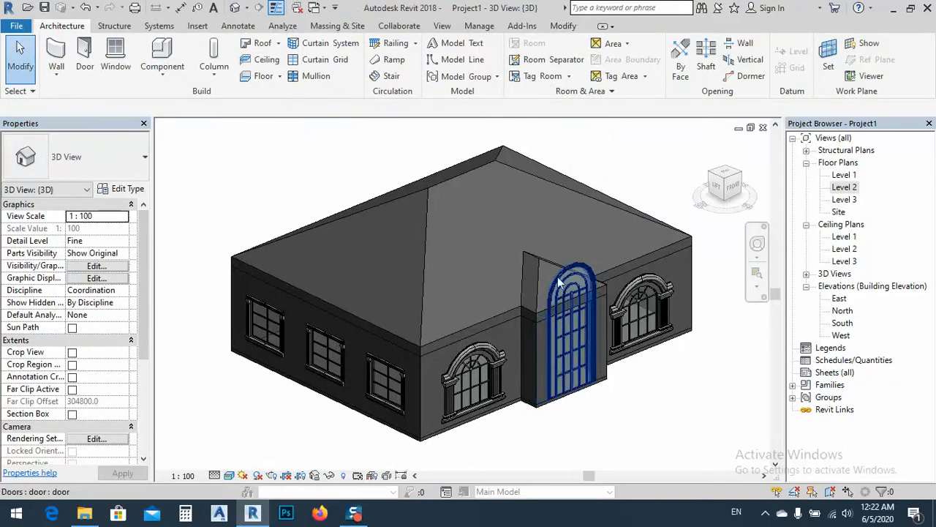
Set the roof's base level to Level 3.
key(Tab)
key(Tab)
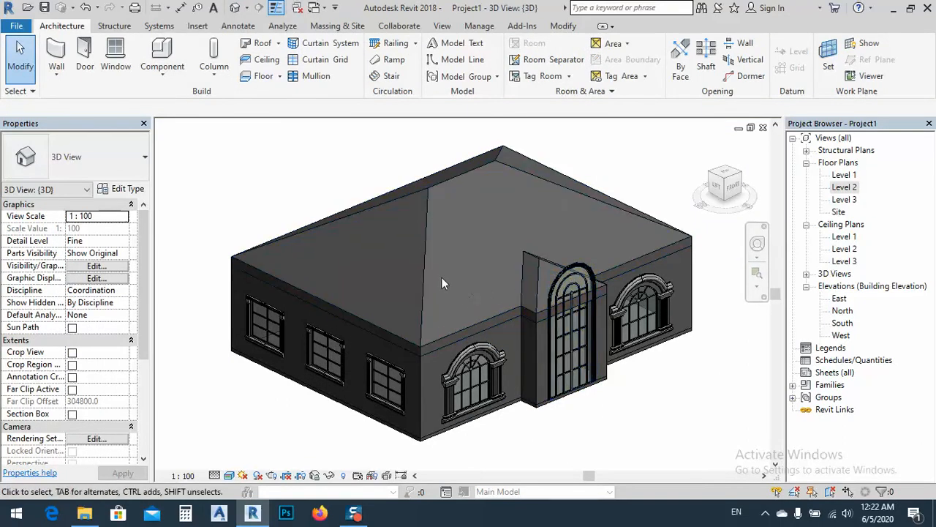
click(424, 193)
click(121, 217)
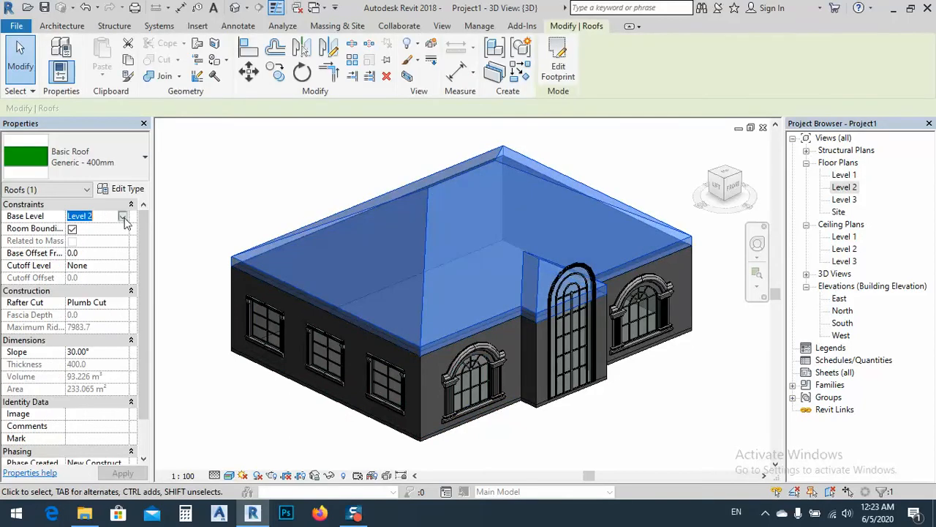
click(124, 217)
click(103, 254)
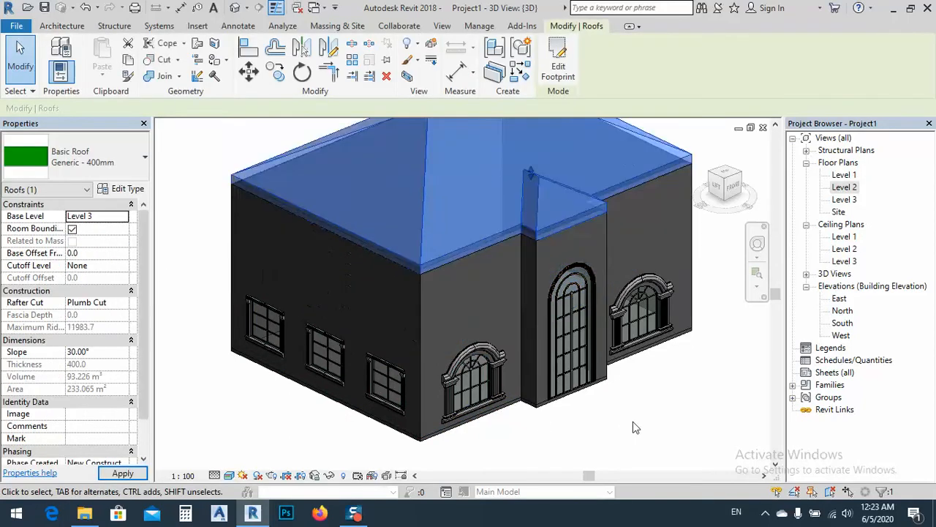
key(Escape)
Set the roof's slope to 10°.
scroll(551, 273, up, 3)
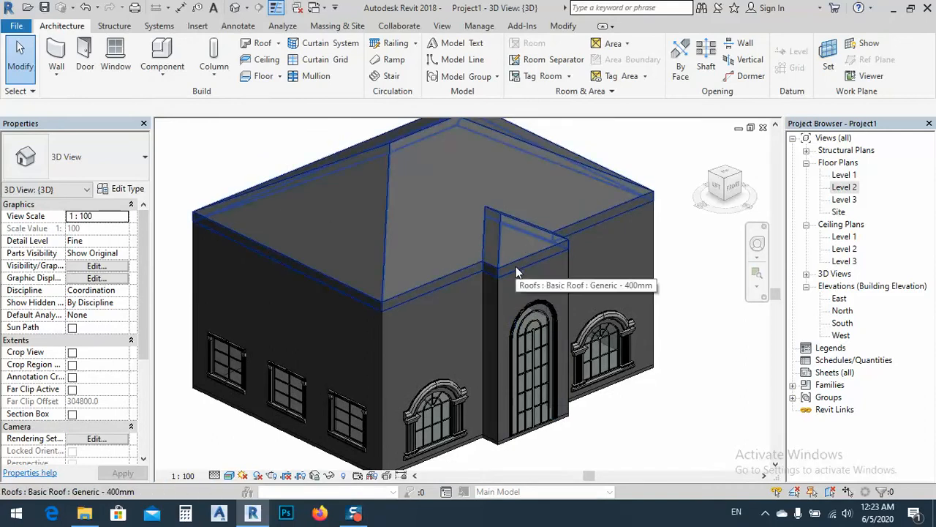
shift+middle_drag(466, 238, 428, 182)
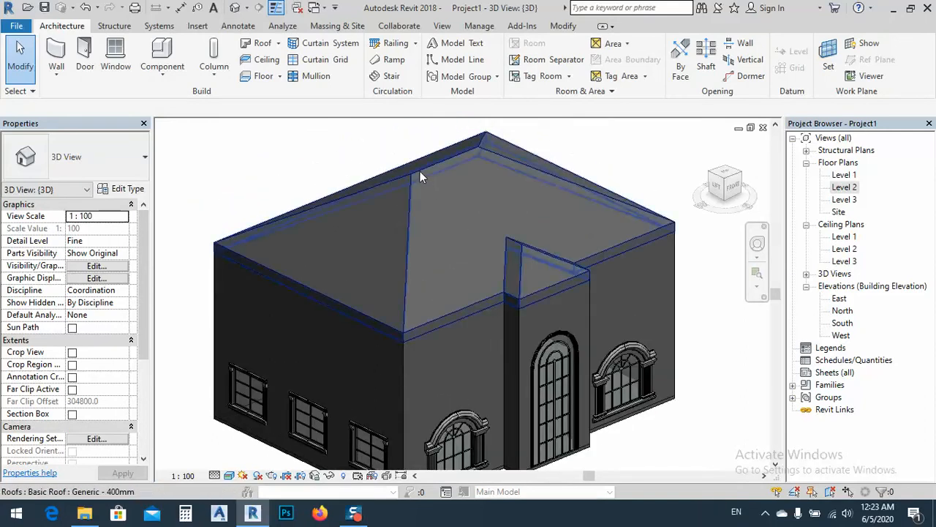
click(420, 172)
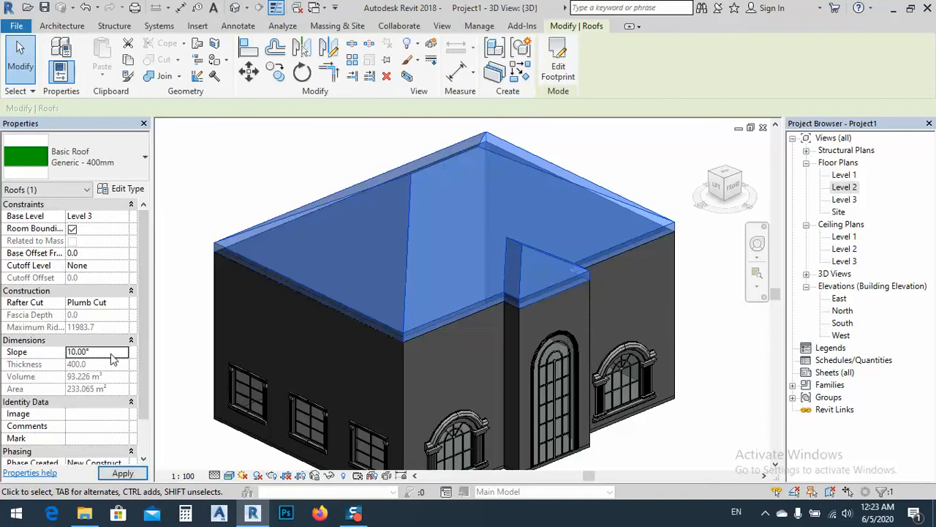
key(Escape)
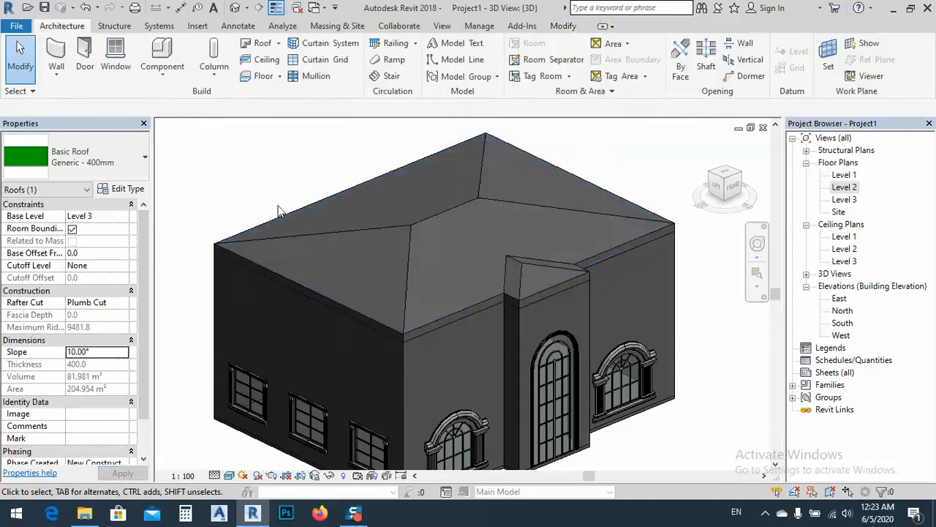
Adjust the roof's ridge with its shape handle, and set the roof's slope to 15°.
shift+middle_drag(407, 251, 456, 232)
click(457, 232)
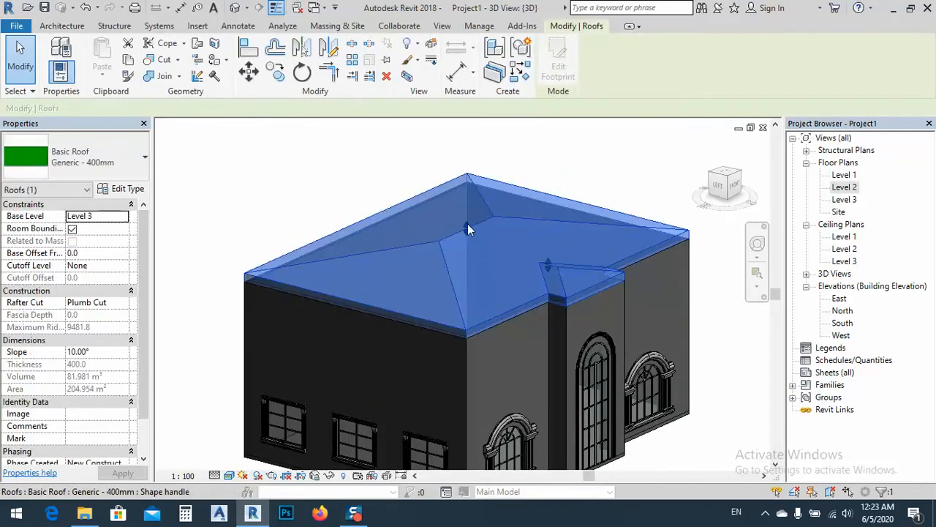
key(Escape)
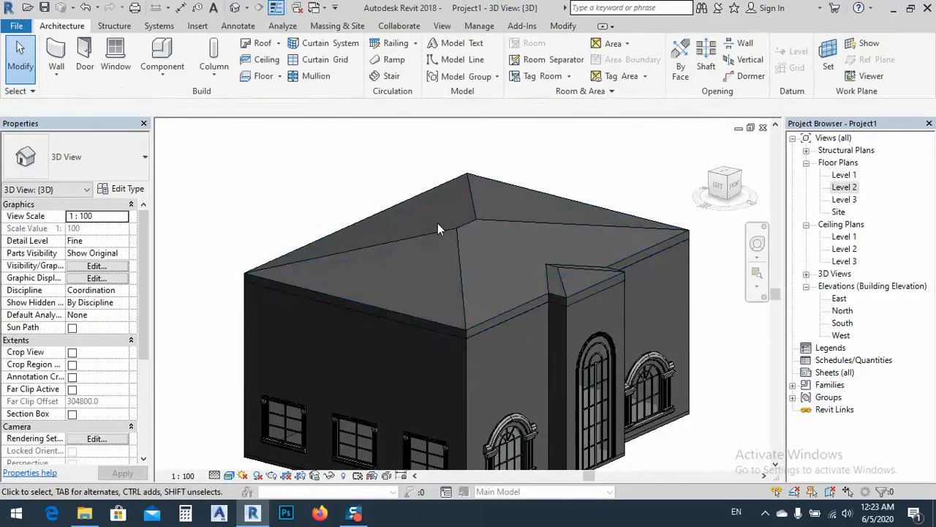
click(449, 237)
click(91, 355)
text(15)
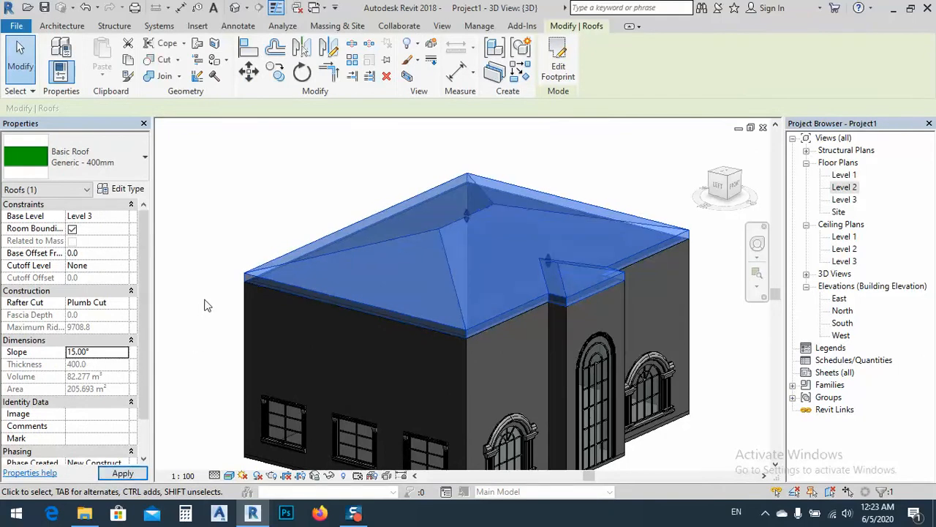
click(230, 224)
Undo the roof's slope and base level changes and the wall attachment, back to the Level 2 roof with the upper windows in place.
shift+middle_drag(488, 259, 476, 221)
click(475, 223)
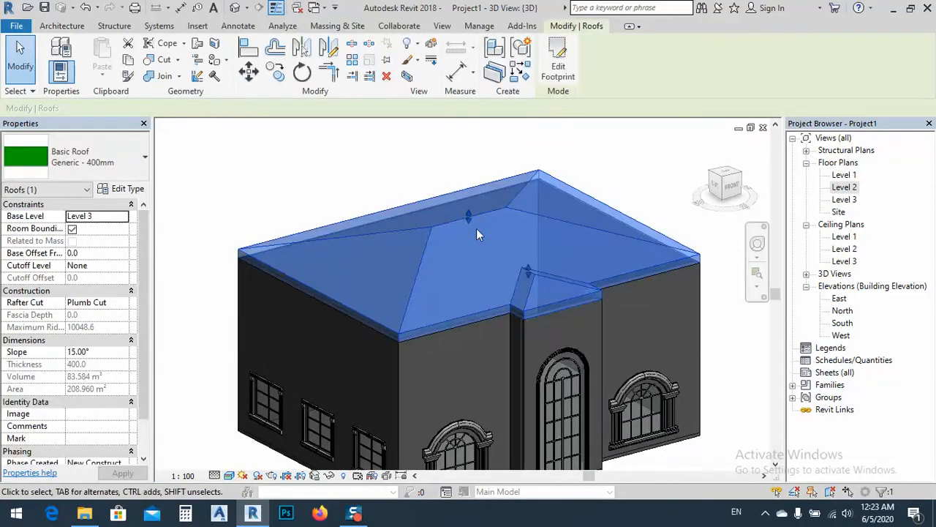
shift+middle_drag(489, 263, 658, 343)
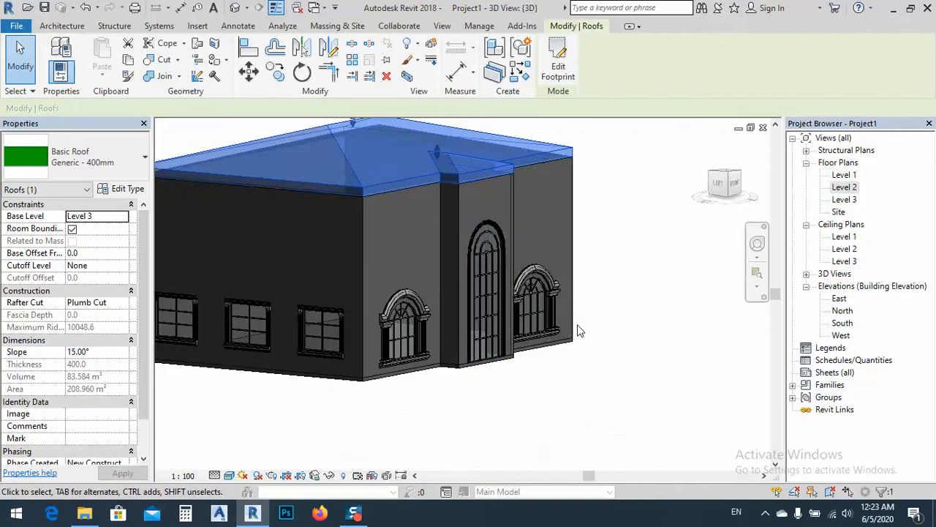
click(511, 371)
middle_drag(511, 371, 625, 398)
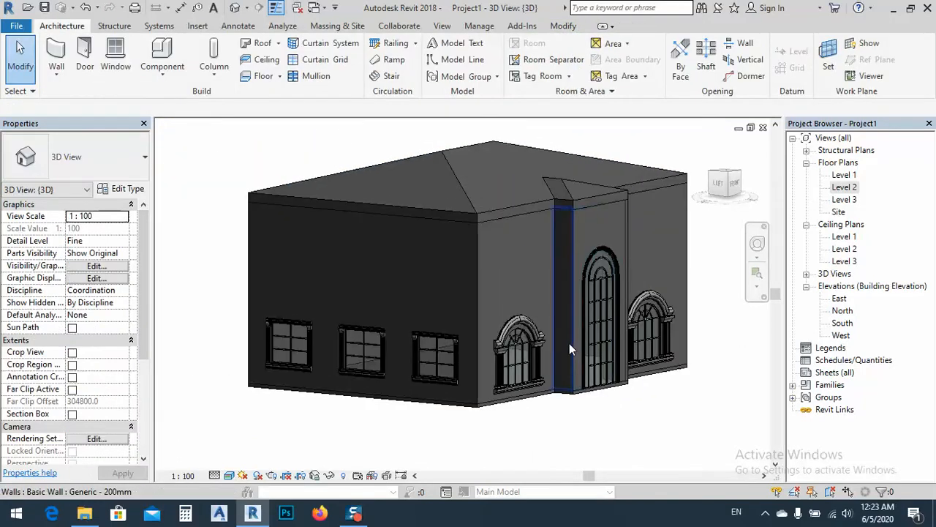
shift+middle_drag(569, 343, 541, 329)
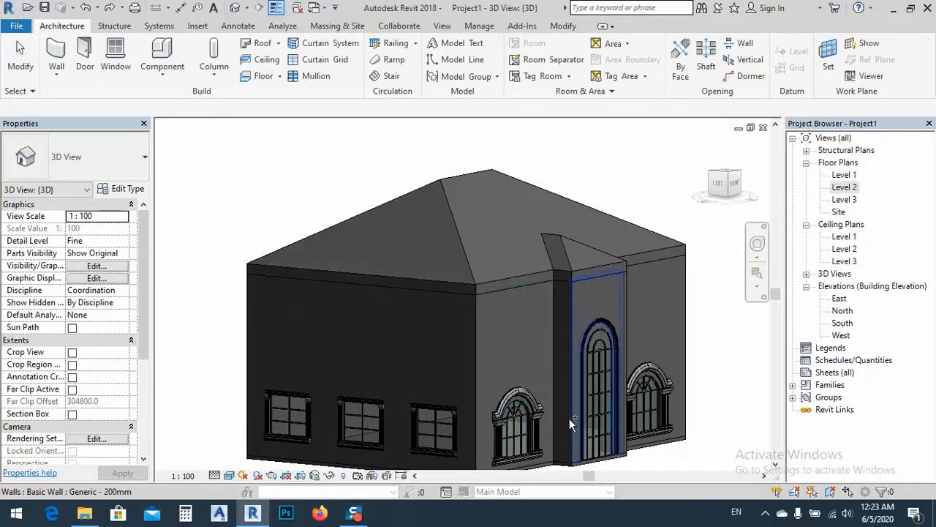
shift+middle_drag(605, 414, 574, 400)
middle_drag(534, 294, 449, 291)
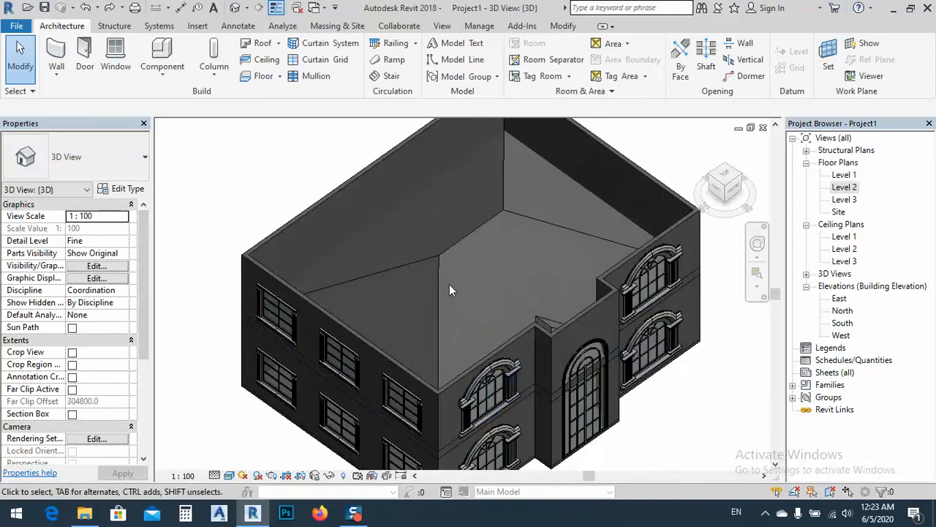
Move the roof up 4000 mm from Level 2 to Level 3 in the South elevation.
click(441, 258)
shift+middle_drag(471, 333, 458, 265)
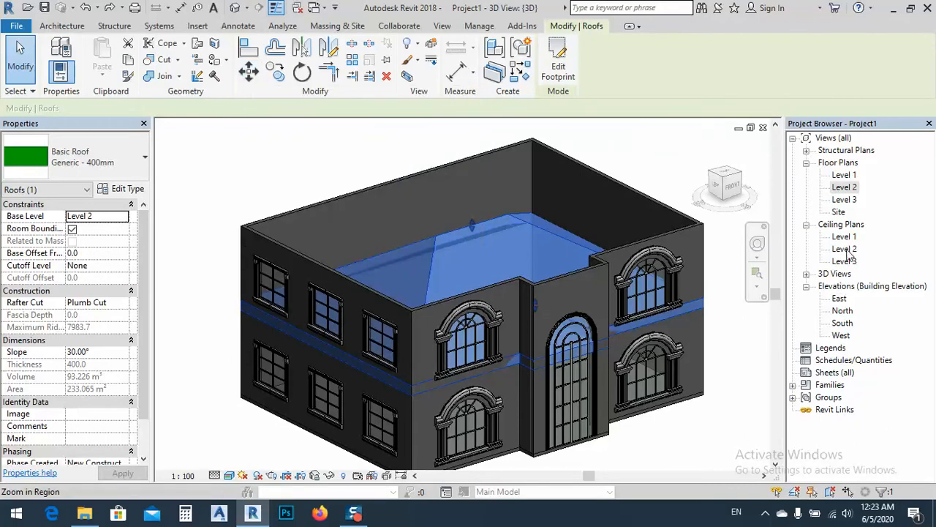
double_click(843, 324)
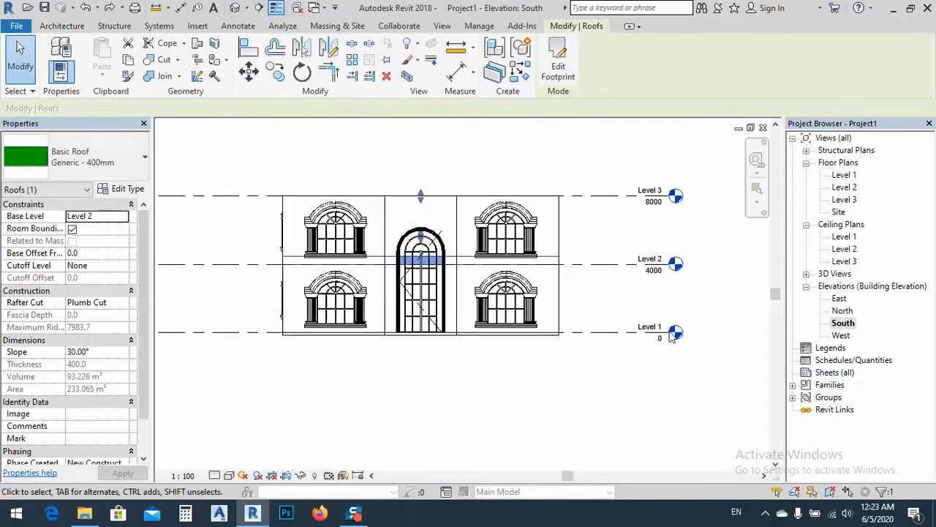
click(249, 71)
click(284, 265)
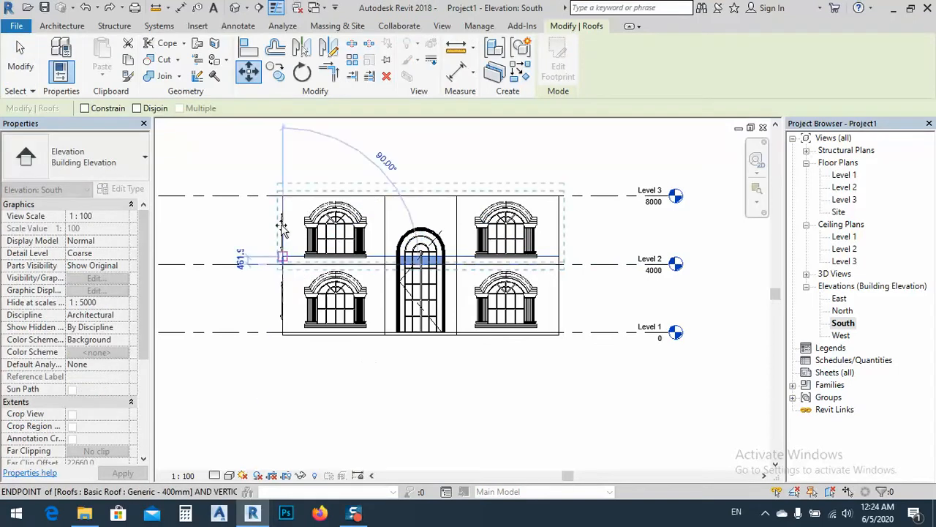
click(282, 198)
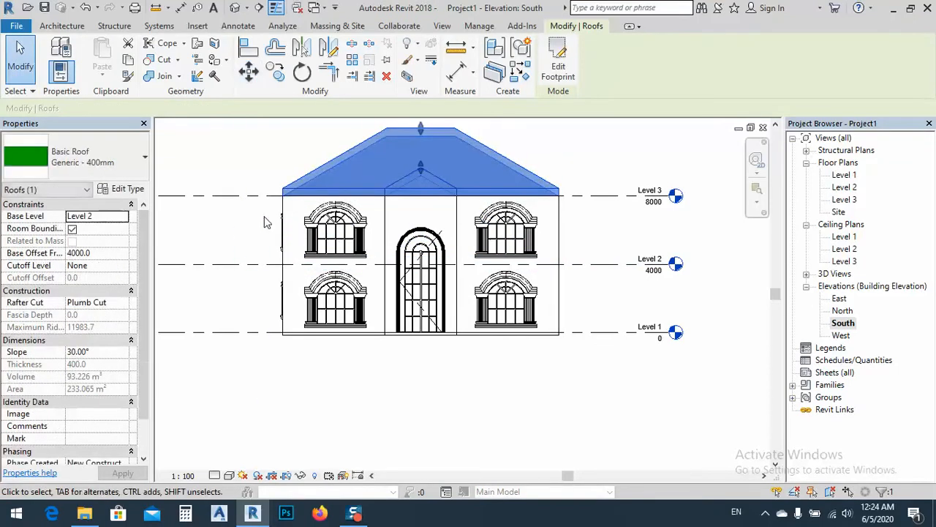
key(Escape)
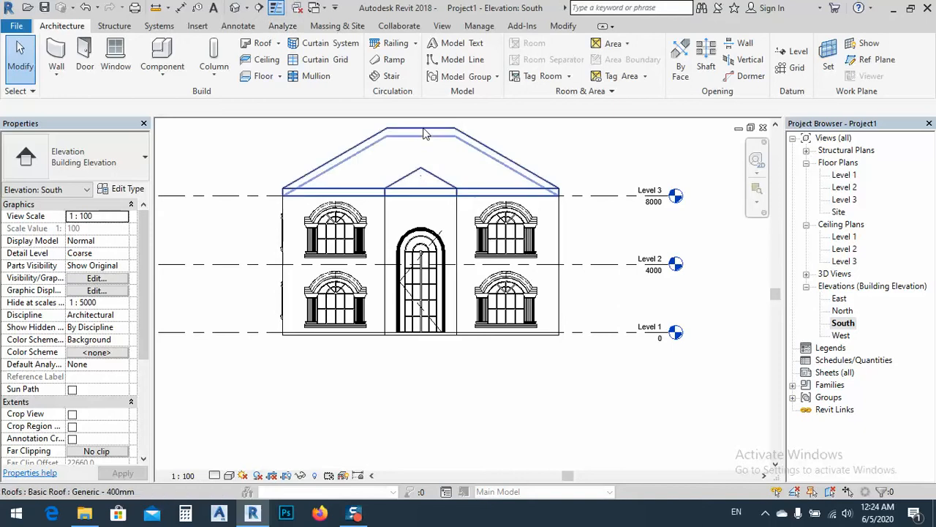
Lower the main roof's ridge with its shape handle in the South elevation to a maximum ridge height of about 10516 mm.
click(409, 158)
middle_drag(409, 158, 428, 227)
scroll(429, 227, up, 3)
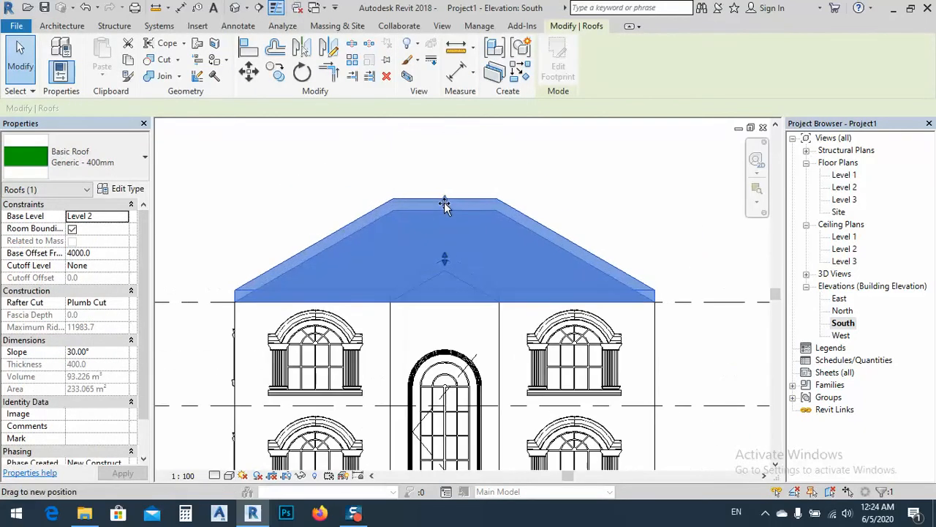
drag(444, 229, 416, 251)
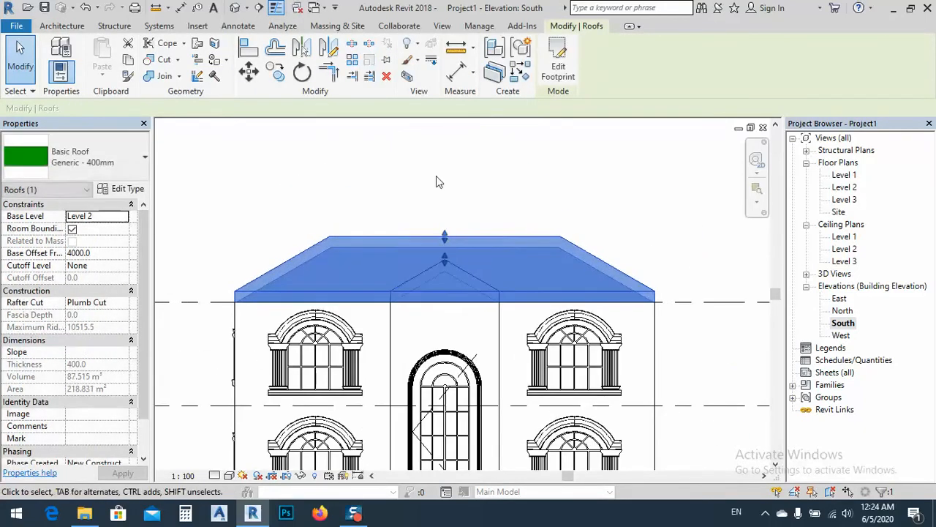
Adjust the main roof's ridge with its shape handle in the 3D view to a maximum ridge height of about 9958 mm.
middle_drag(369, 218, 376, 193)
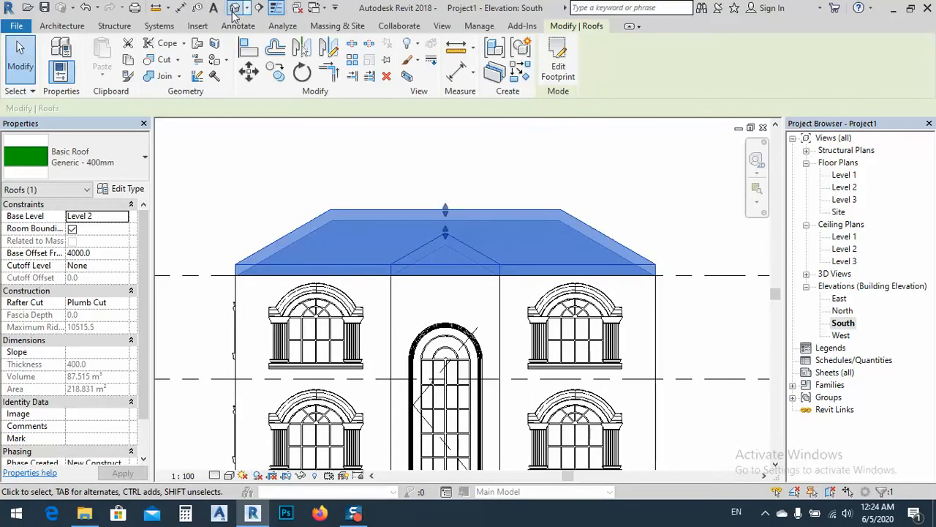
click(234, 7)
key(Escape)
click(472, 207)
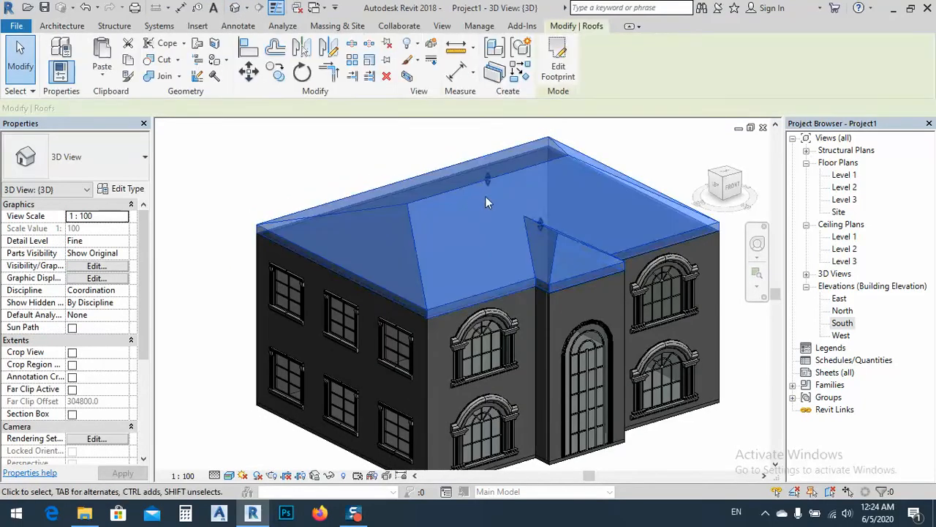
drag(487, 183, 489, 252)
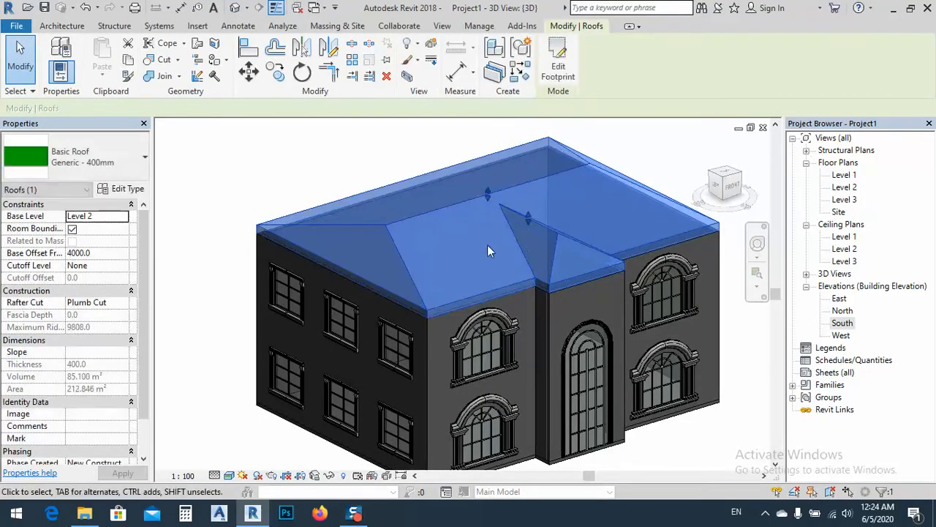
shift+middle_drag(484, 236, 485, 194)
drag(485, 191, 487, 192)
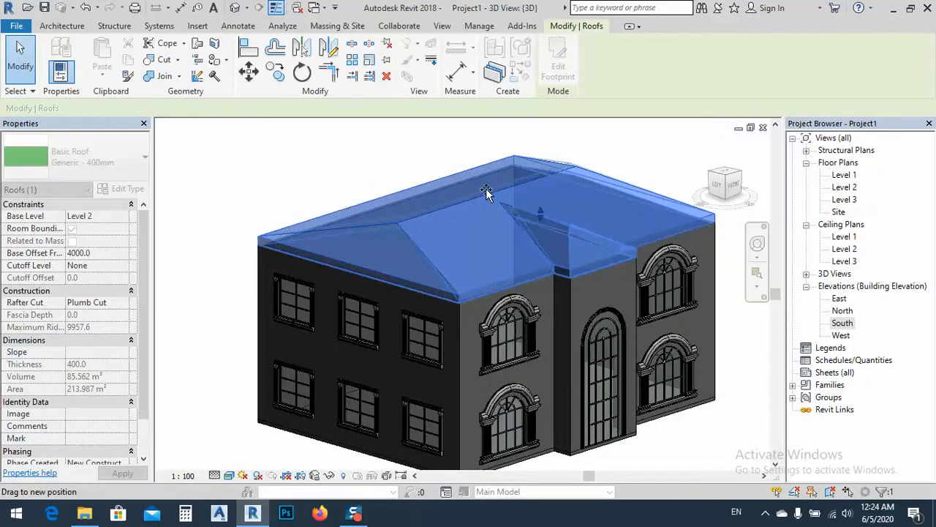
click(442, 156)
shift+middle_drag(548, 211, 531, 278)
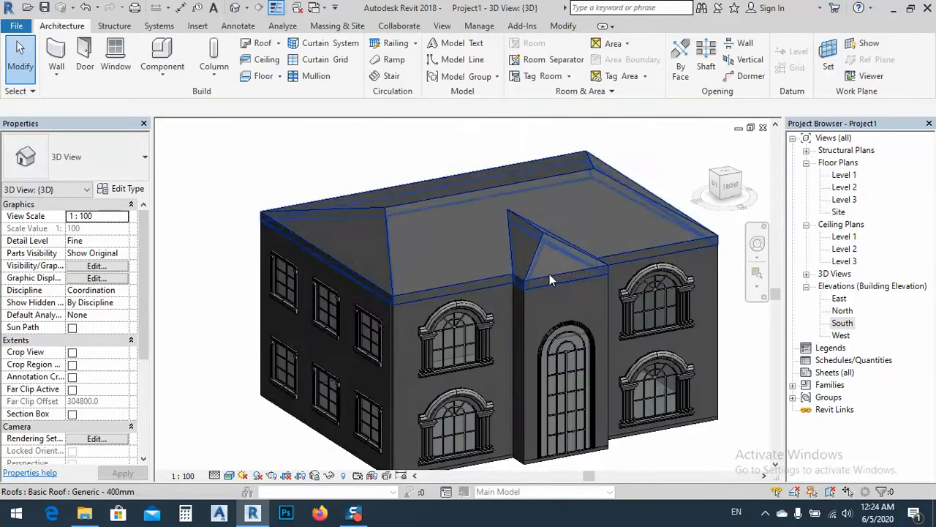
shift+middle_drag(463, 232, 502, 343)
middle_drag(509, 390, 516, 342)
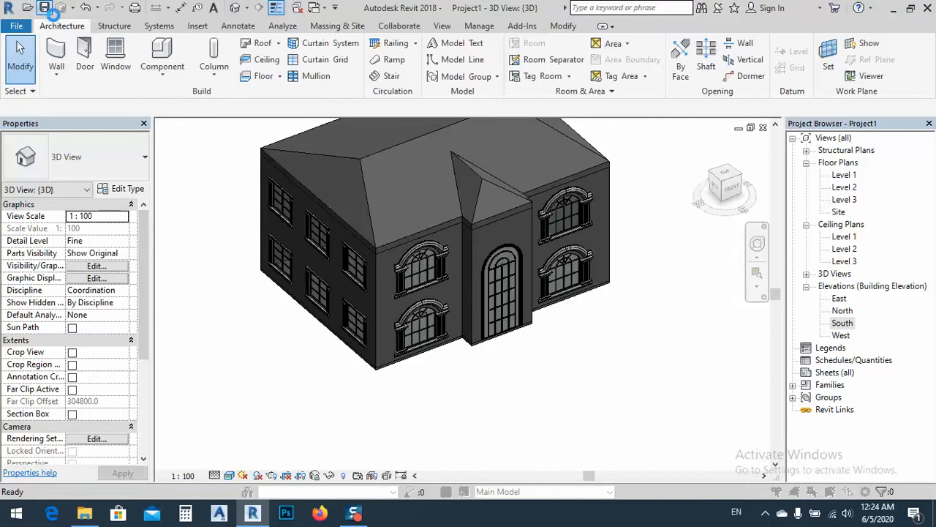
Save the project as "Course file" in the For youtube channel\Projects\revit\Classic design course folder on drive E.
click(45, 8)
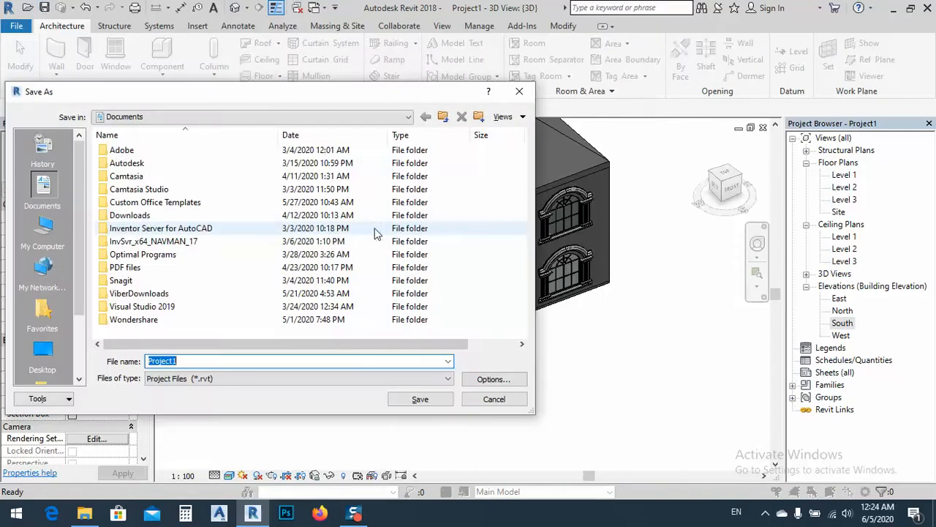
click(45, 351)
double_click(126, 183)
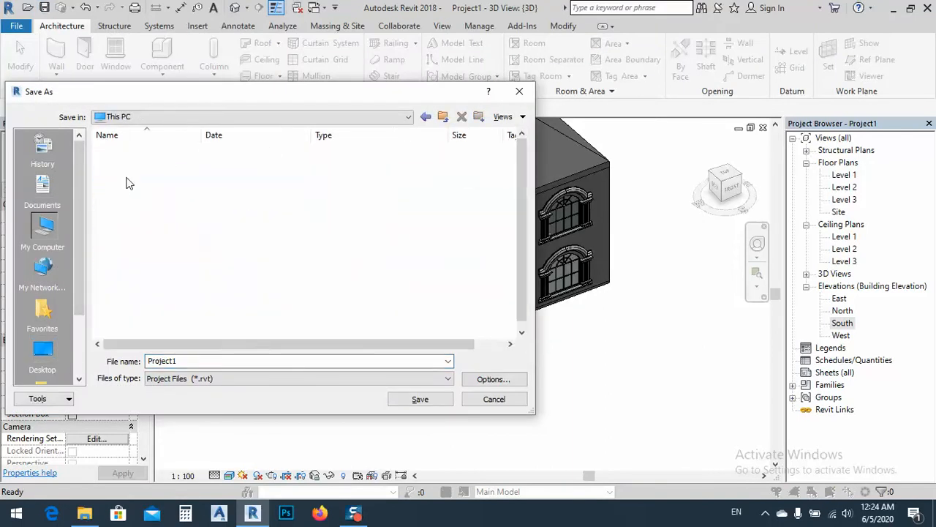
double_click(209, 293)
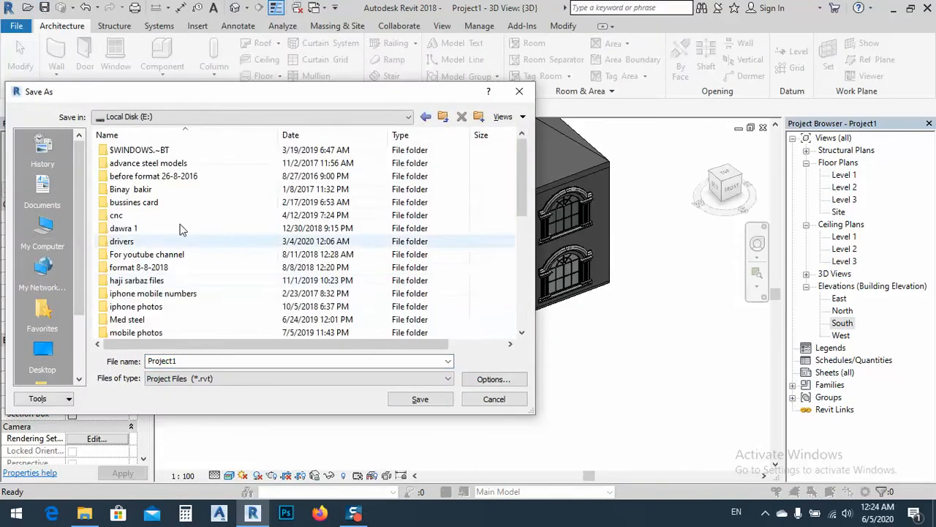
double_click(176, 254)
scroll(174, 261, down, 1)
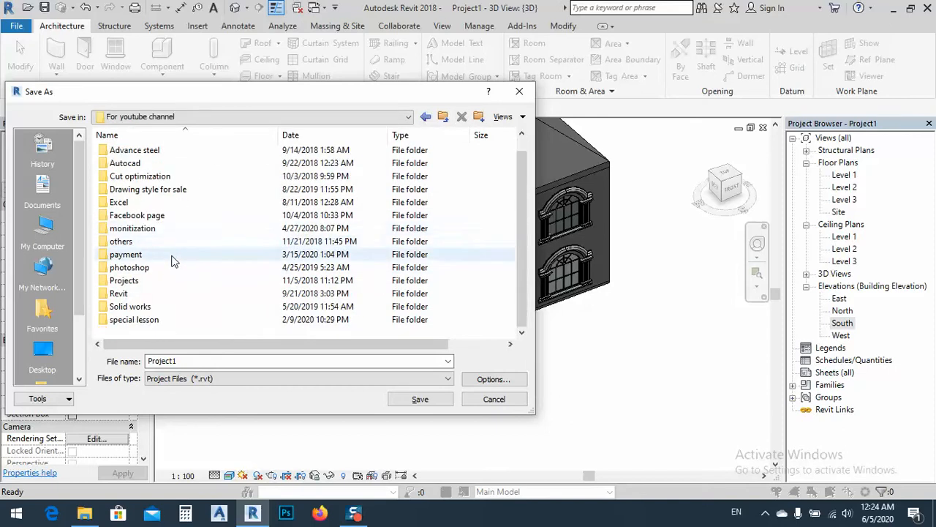
double_click(126, 294)
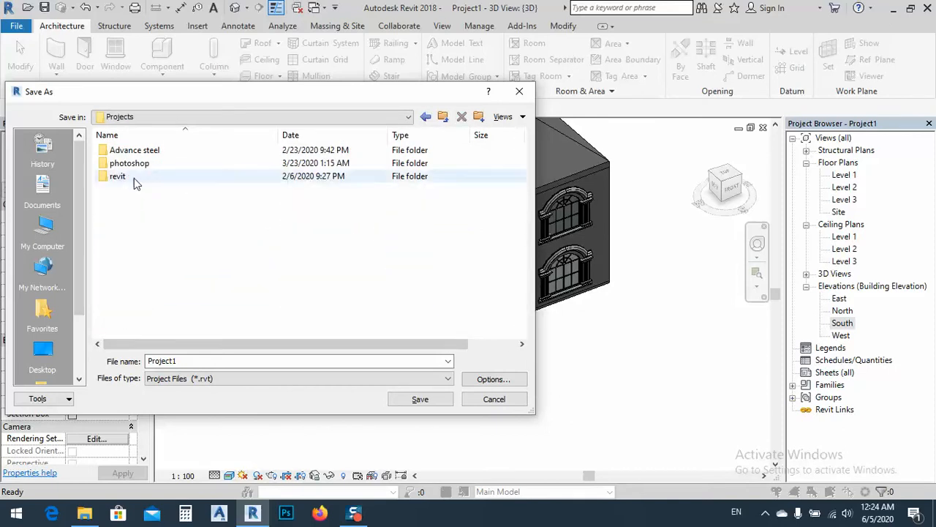
double_click(132, 177)
double_click(192, 359)
double_click(137, 150)
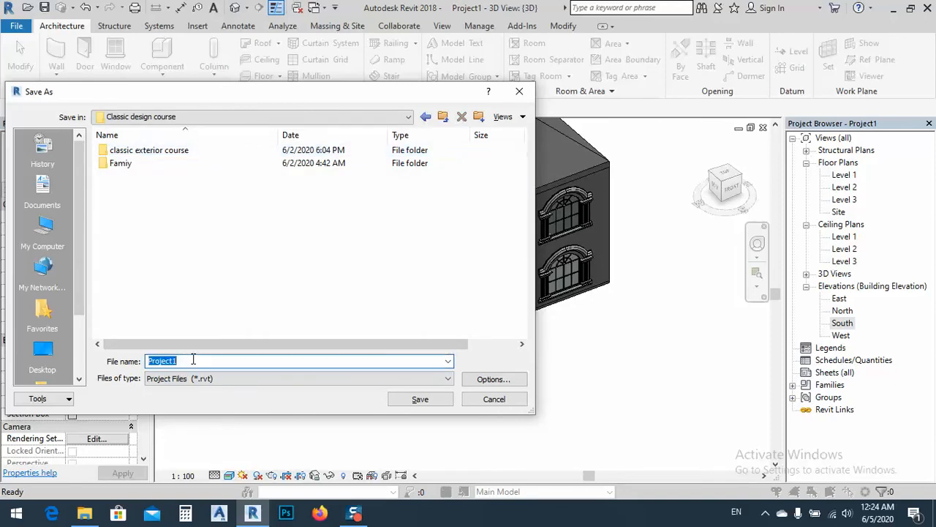
text(Co)
click(193, 359)
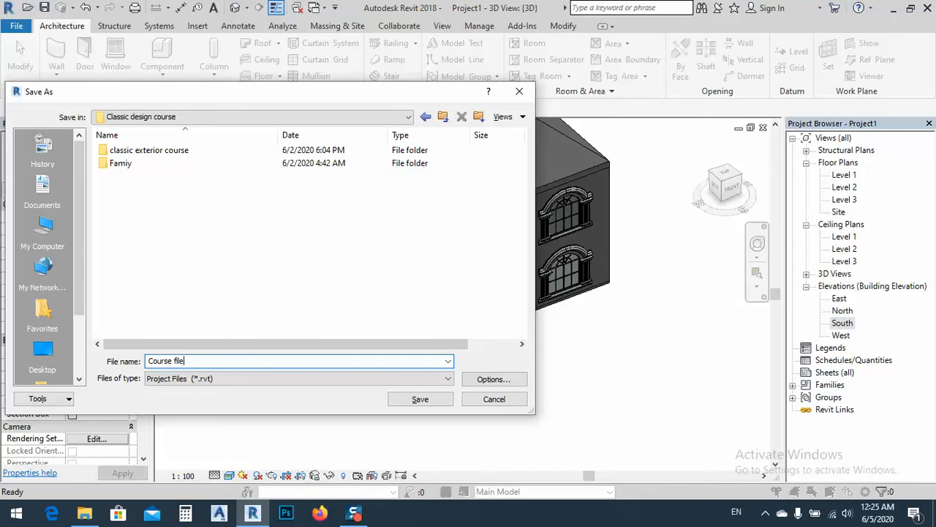
click(420, 402)
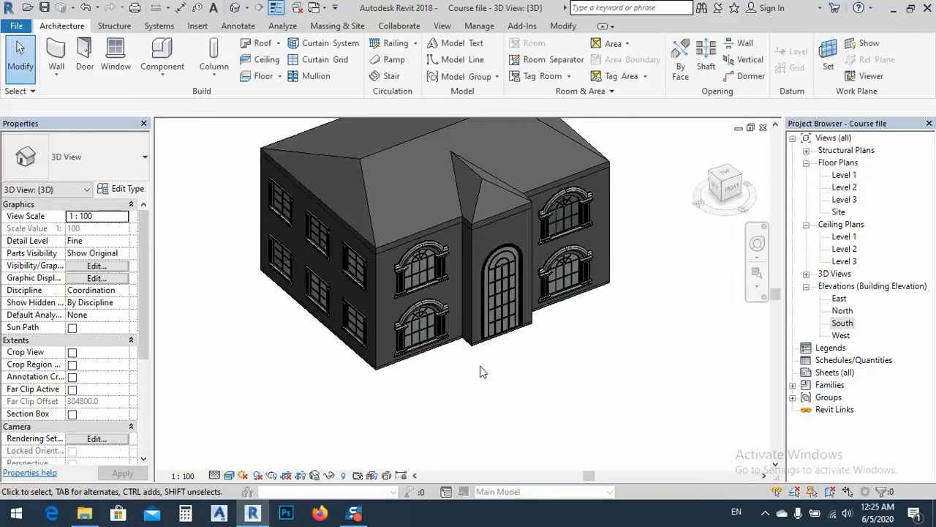
Start an in-place model in the Generic Models category, accepting the name Generic Models 1.
middle_drag(397, 370, 351, 390)
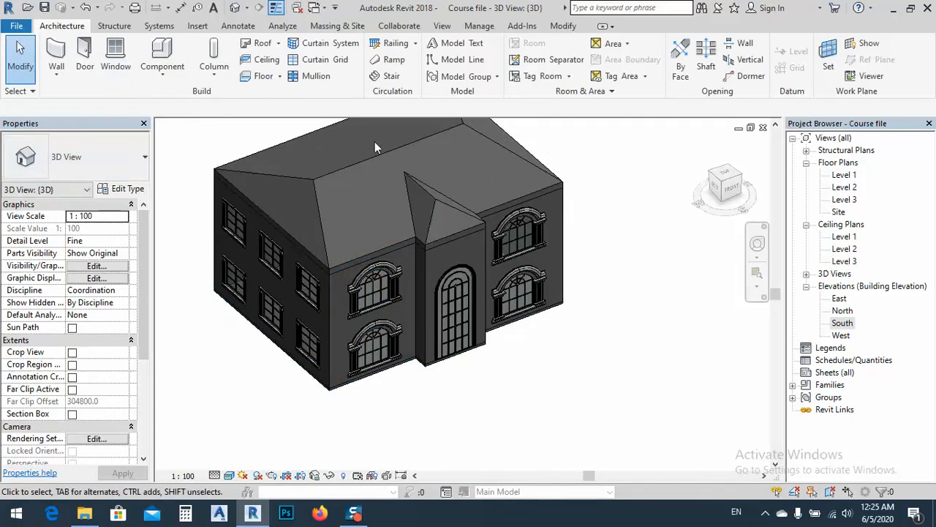
click(162, 76)
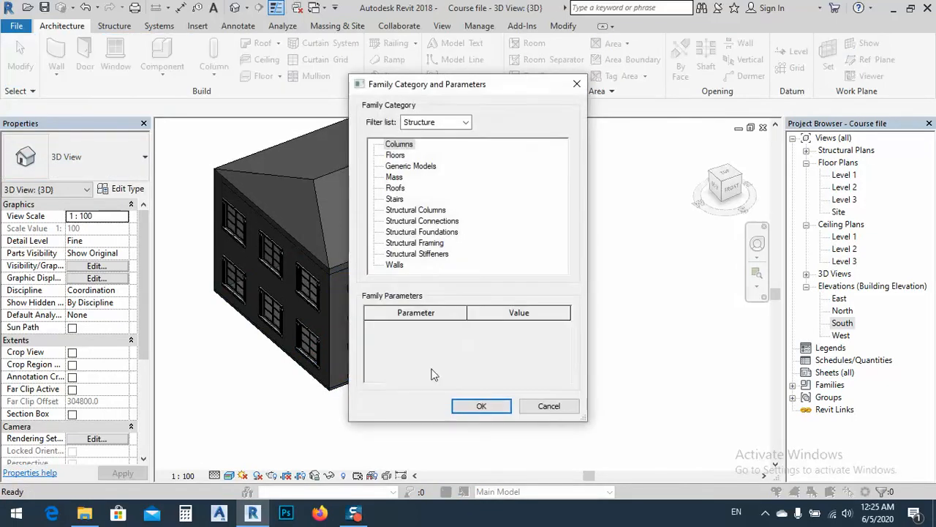
double_click(411, 166)
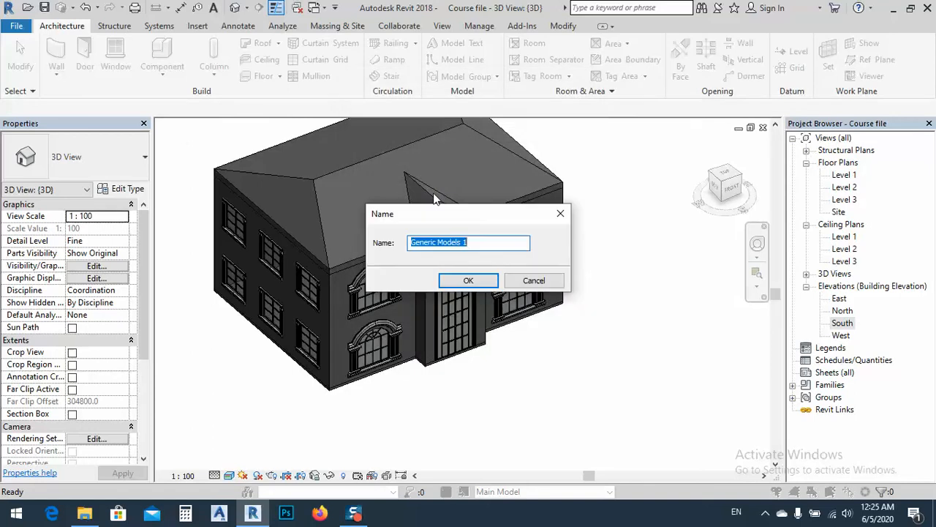
click(476, 283)
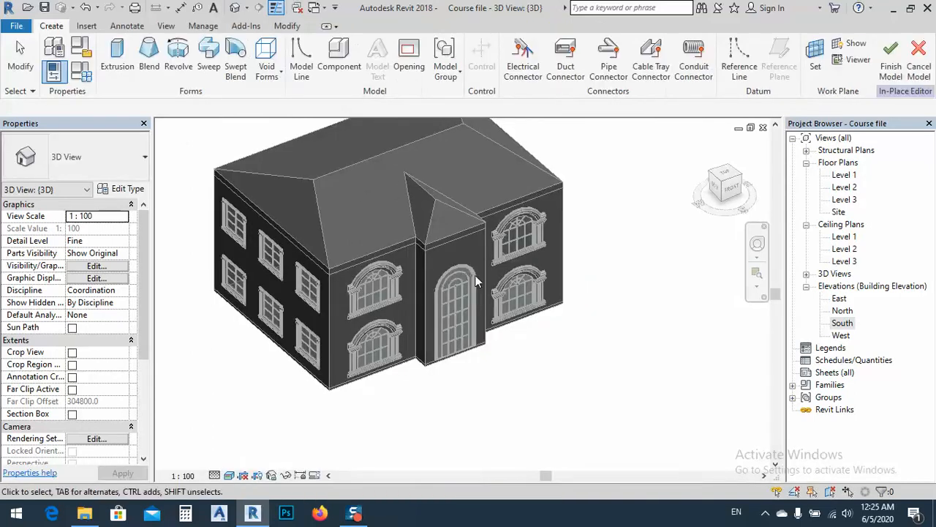
Start a CAD import and preview the DWG files in the classic exterior course folder.
click(86, 25)
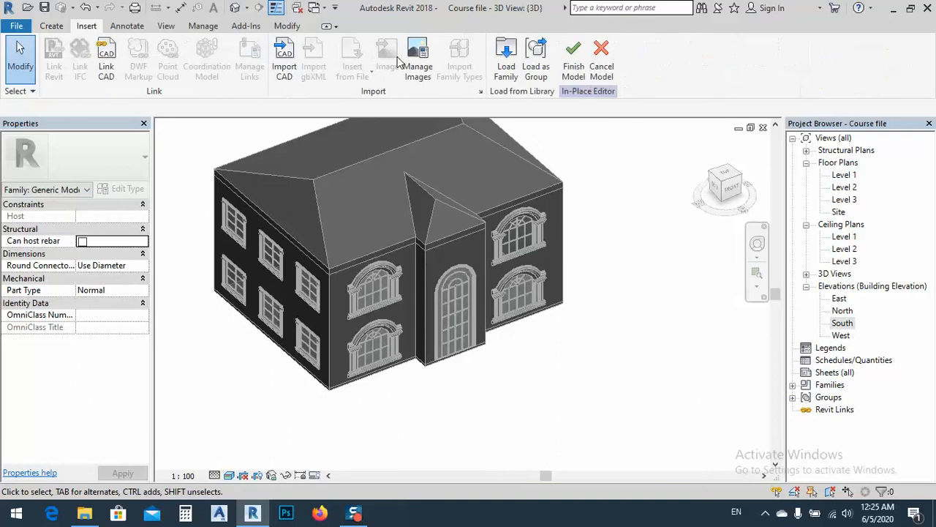
click(289, 56)
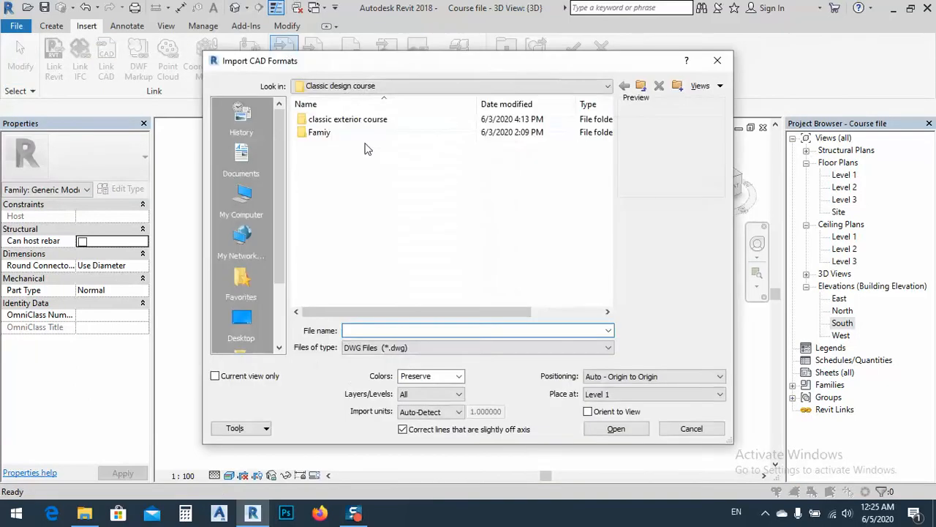
click(337, 121)
double_click(337, 124)
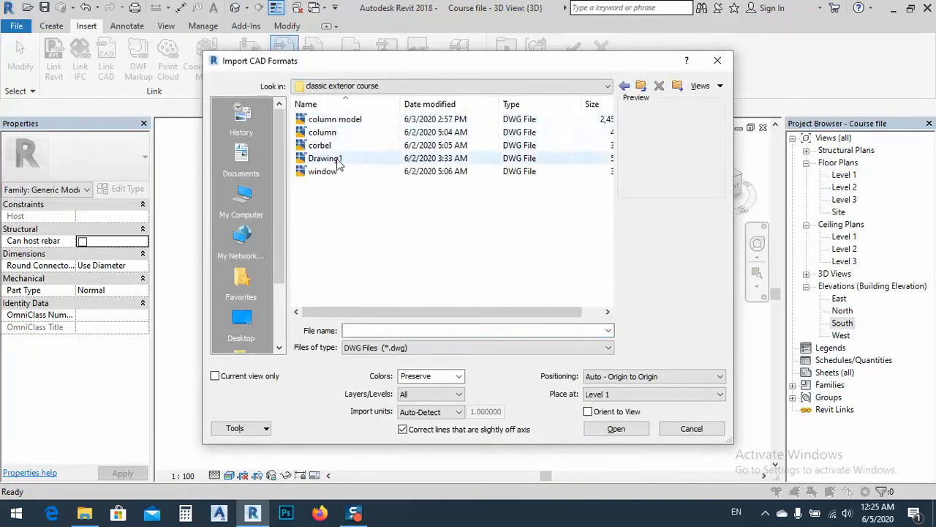
click(327, 123)
click(328, 132)
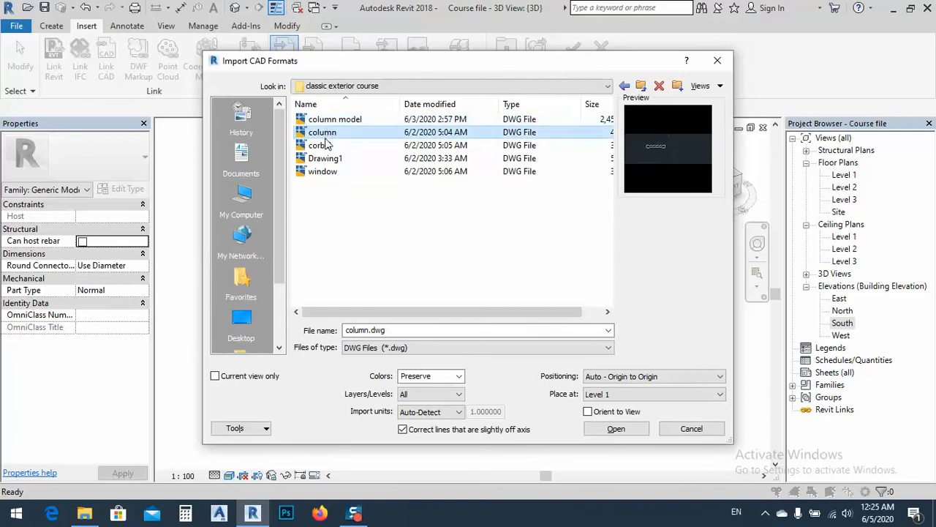
click(327, 145)
click(326, 158)
click(326, 172)
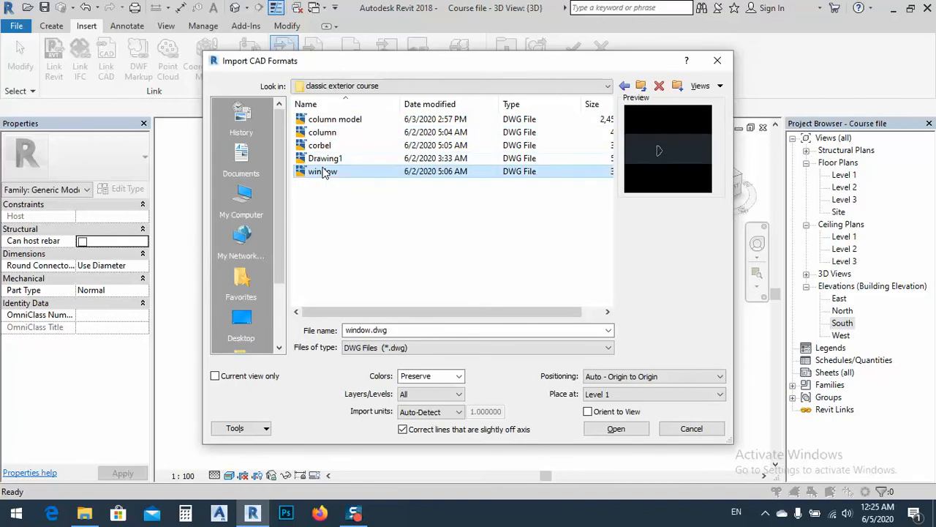
click(322, 124)
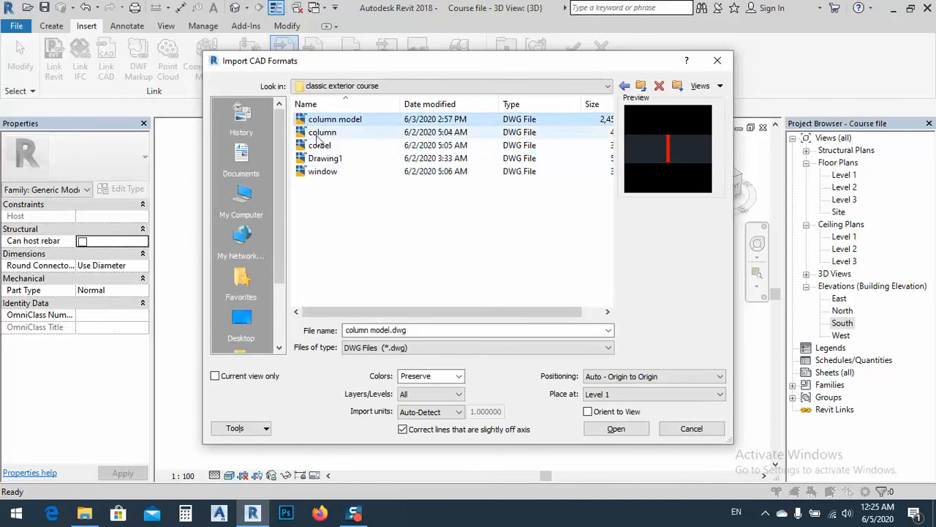
click(333, 134)
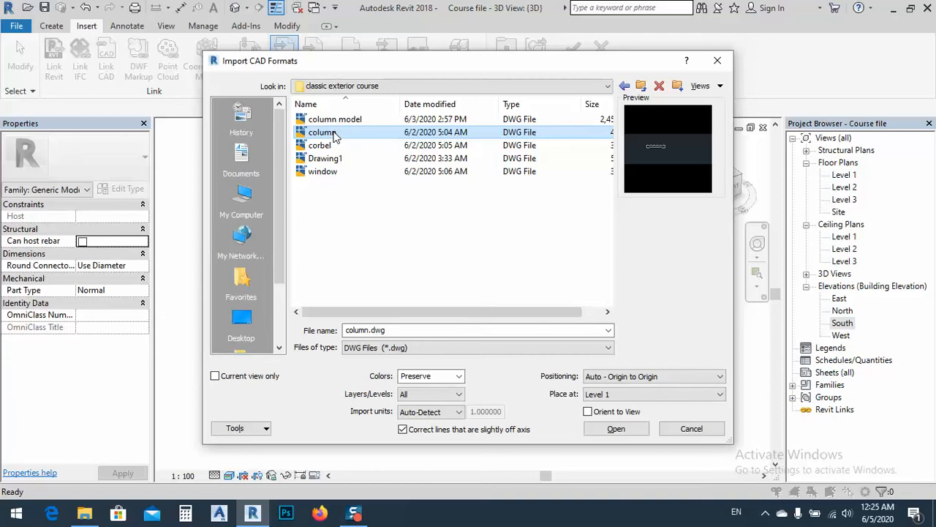
click(335, 147)
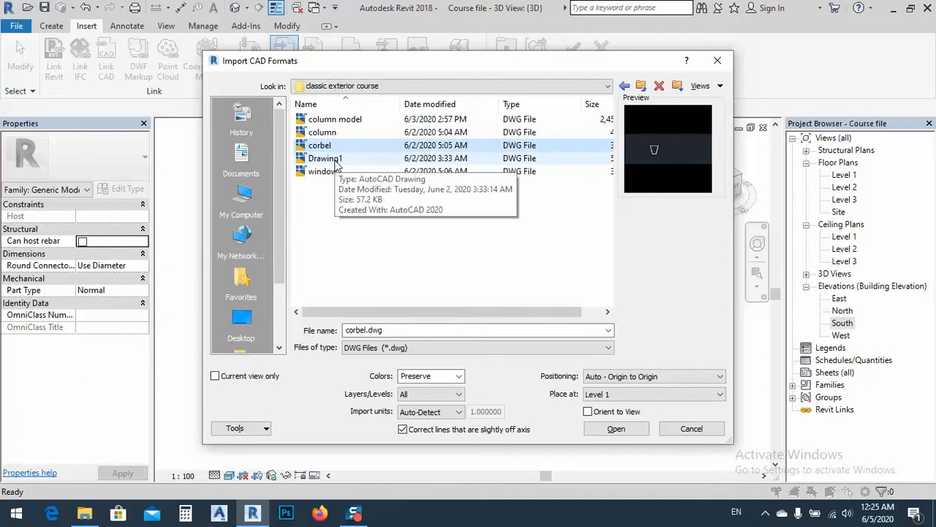
click(336, 160)
click(336, 172)
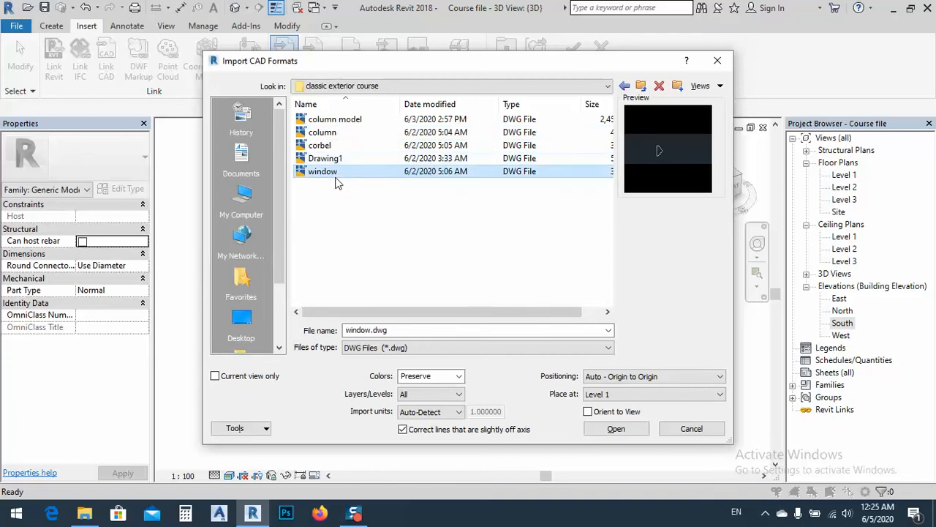
Check the classic Stright window subfolder of the Famiy folder for DWG files.
click(641, 87)
double_click(325, 134)
double_click(370, 123)
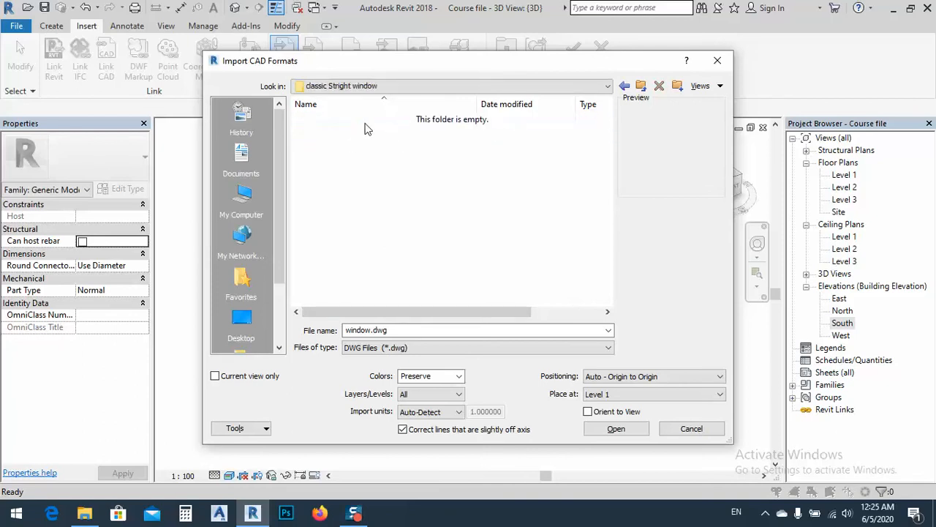
Import "entance column L shape.dwg" from the For youtube channel\Revit\Exterior classic course folder.
click(642, 86)
click(641, 87)
click(642, 86)
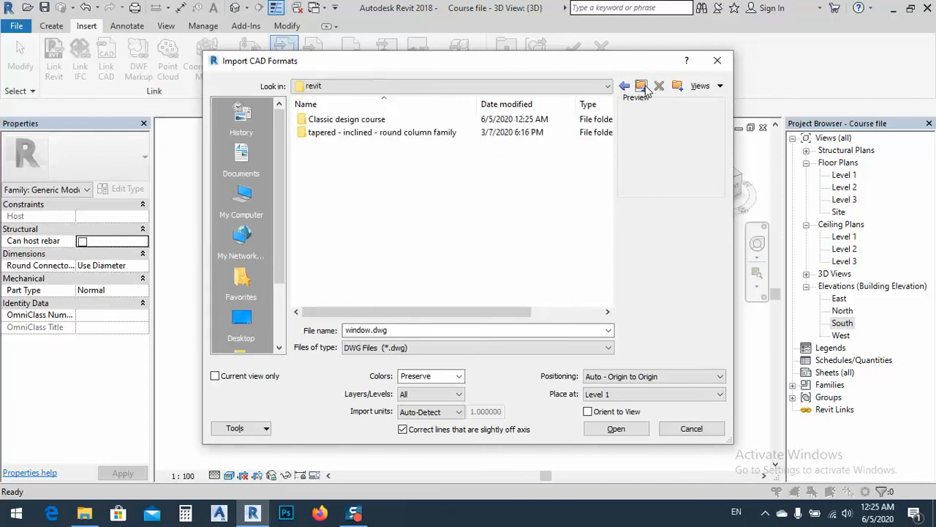
click(641, 86)
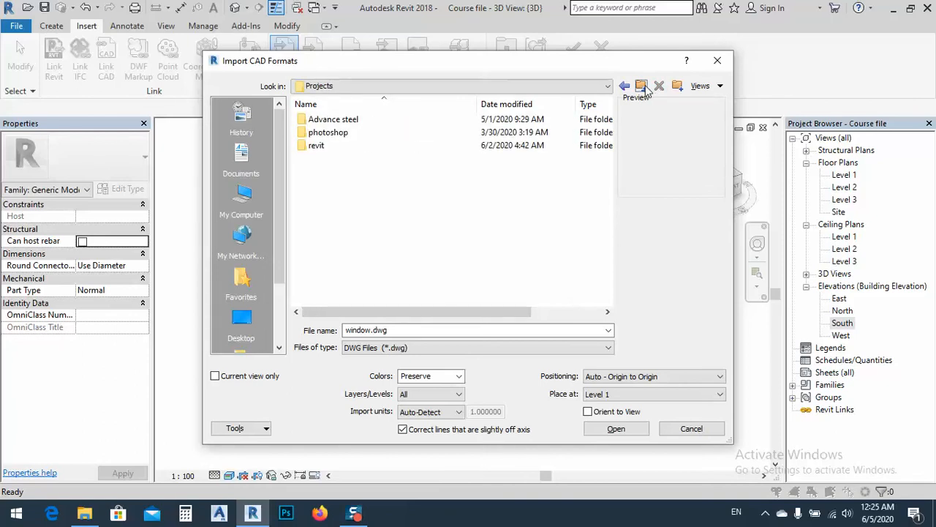
click(642, 86)
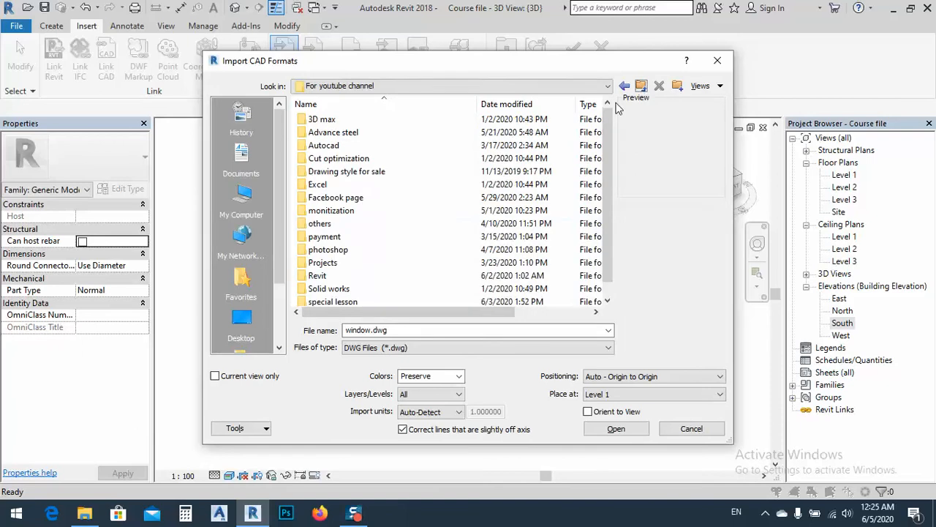
double_click(344, 276)
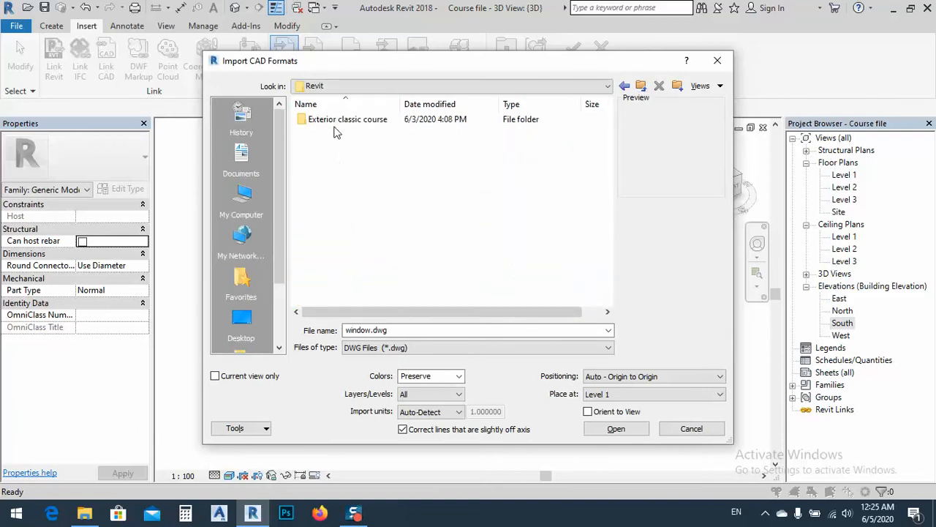
double_click(332, 123)
click(325, 119)
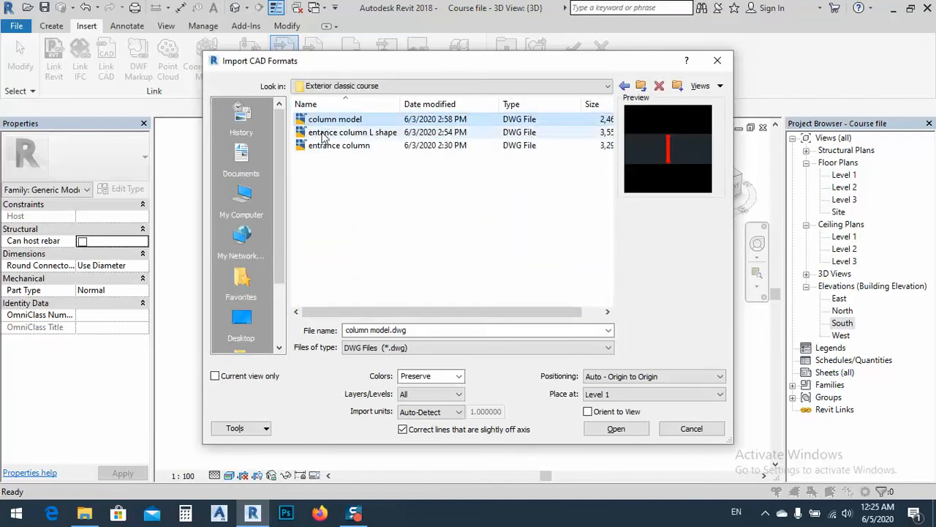
click(325, 133)
click(330, 146)
click(325, 133)
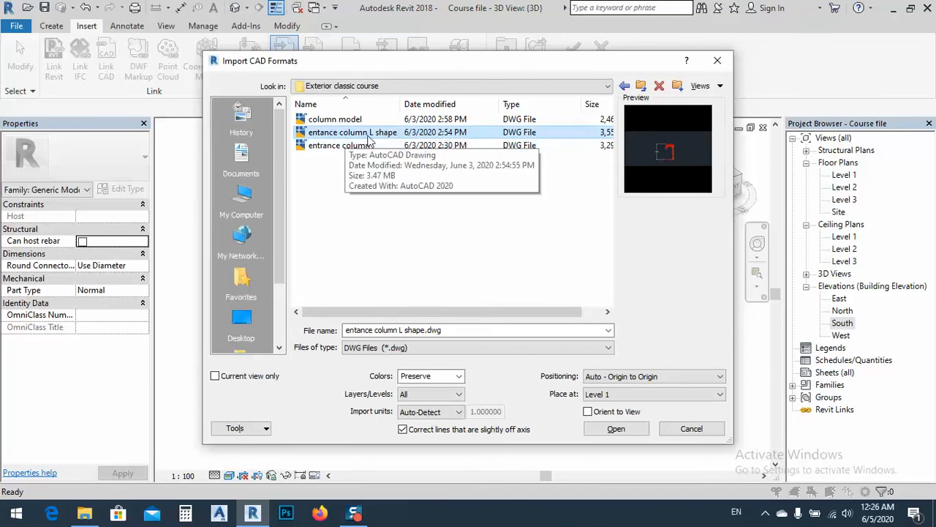
click(616, 428)
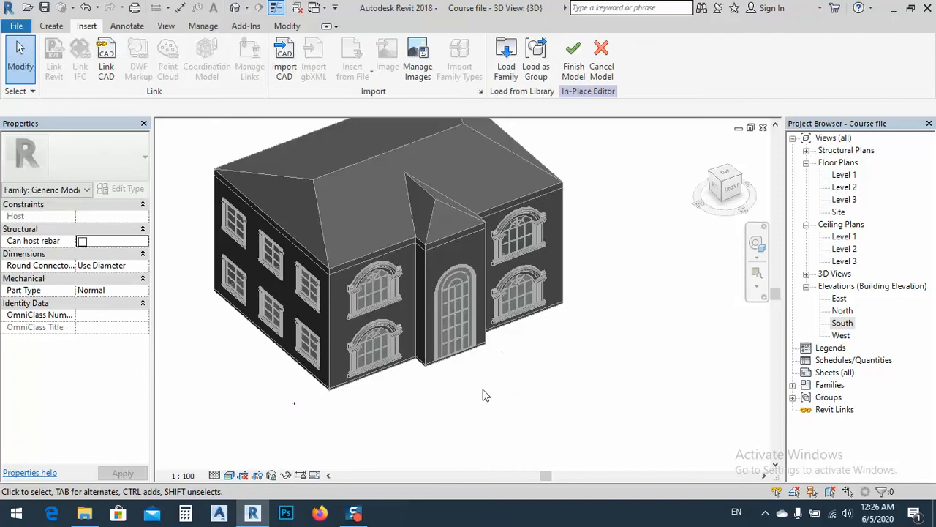
Set the imported L-shaped column's import units to meter and its scale factor to 2, and apply the changes.
shift+middle_drag(466, 414, 351, 385)
scroll(303, 359, up, 10)
click(314, 353)
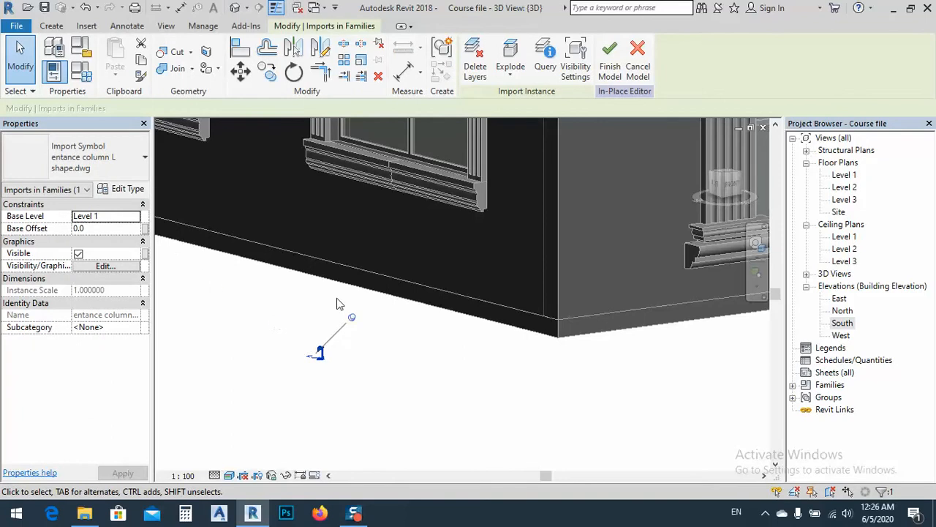
click(121, 190)
click(465, 180)
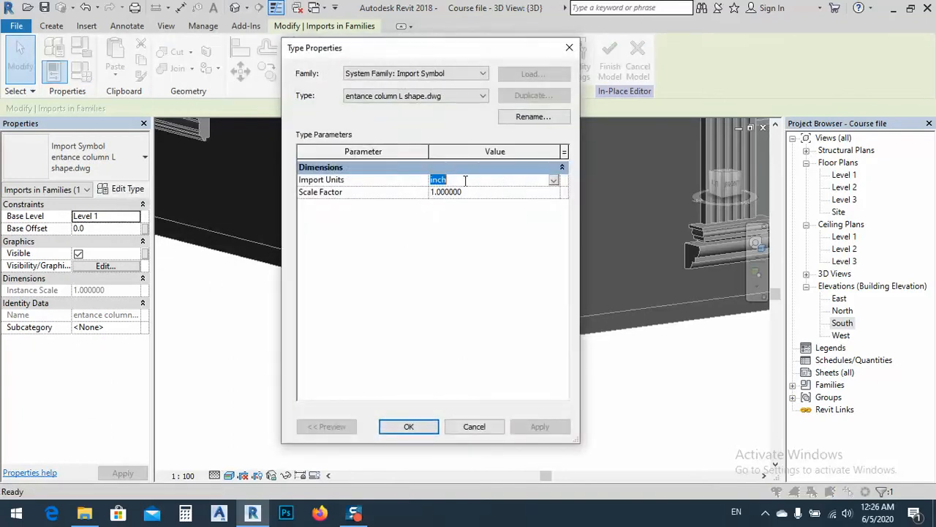
click(554, 180)
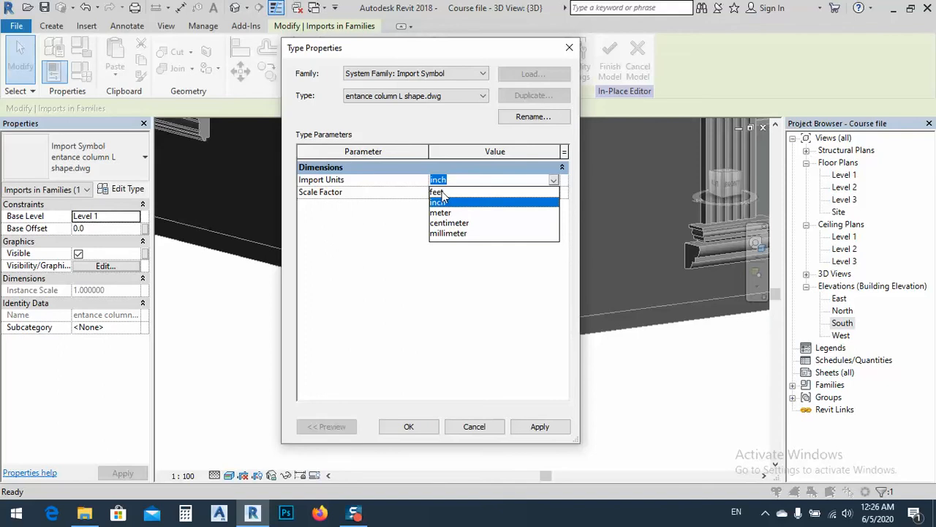
click(442, 212)
click(464, 193)
drag(464, 193, 390, 199)
text(2)
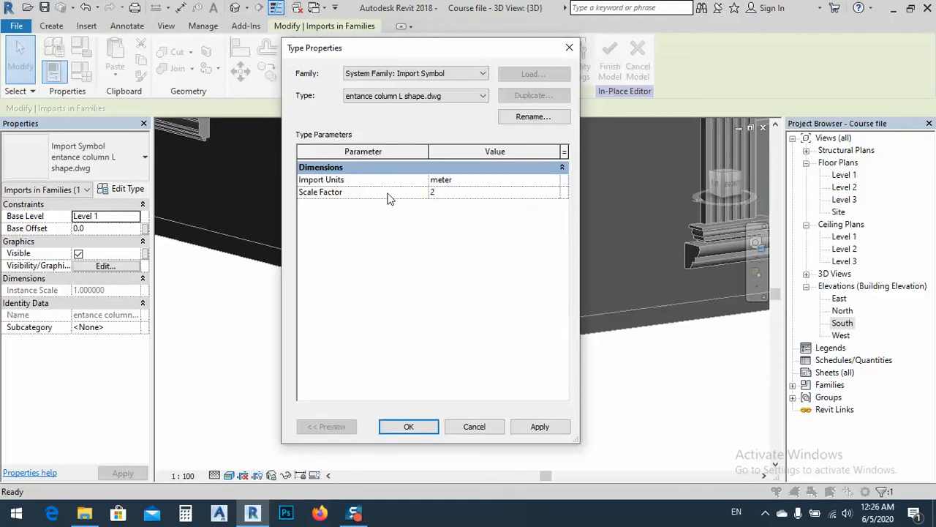
click(545, 431)
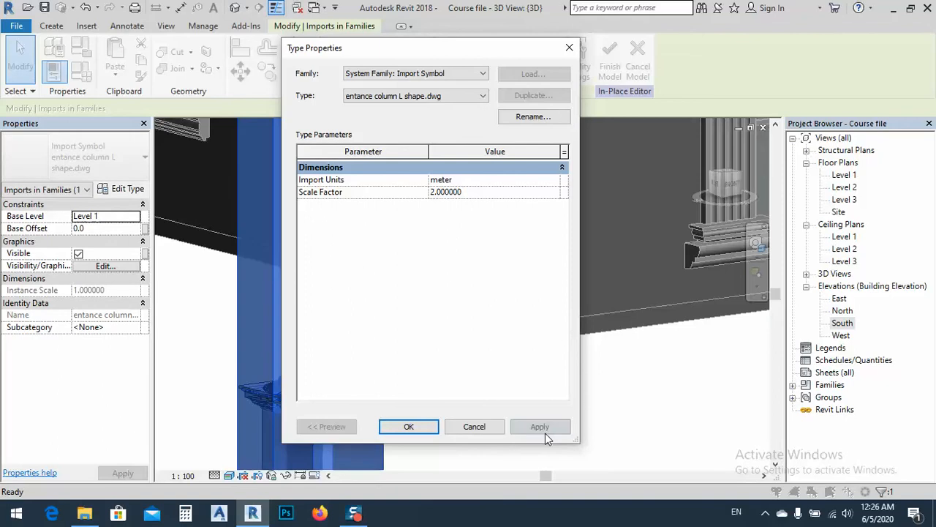
Apply the type properties of the imported L-shaped entrance column with a scale factor of 2.
click(429, 429)
scroll(396, 392, up, 3)
scroll(392, 390, down, 4)
shift+middle_drag(393, 390, 335, 356)
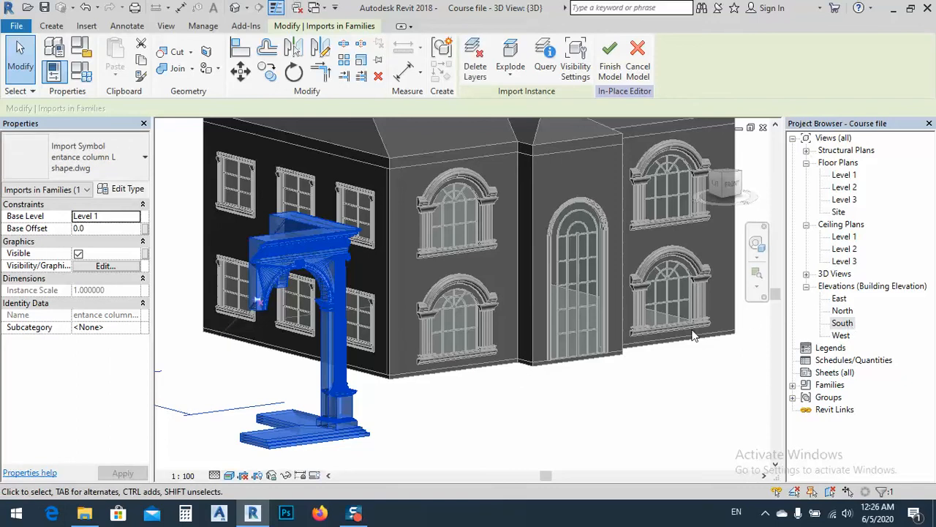
Move the imported column onto the entrance bay in the South elevation, and outward clear of the front wall in the West elevation.
double_click(842, 323)
middle_drag(477, 357, 506, 210)
drag(322, 308, 562, 289)
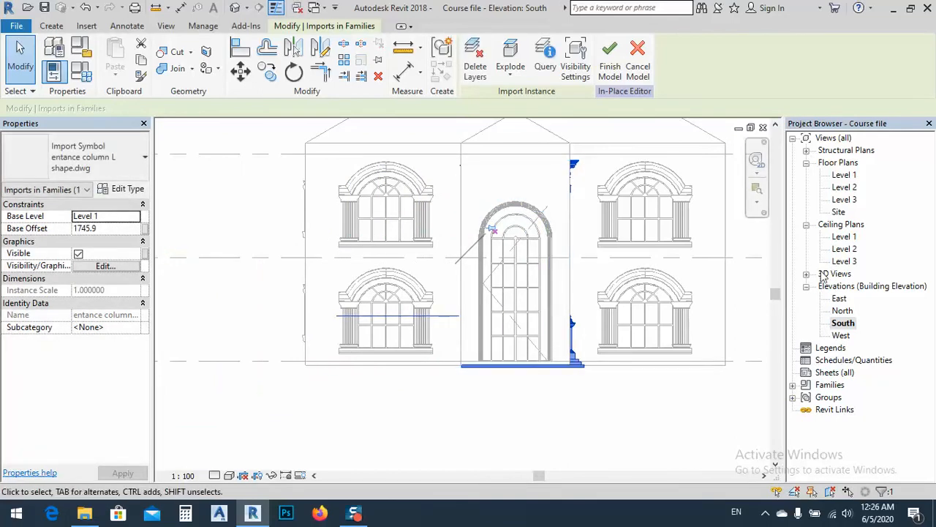
double_click(841, 336)
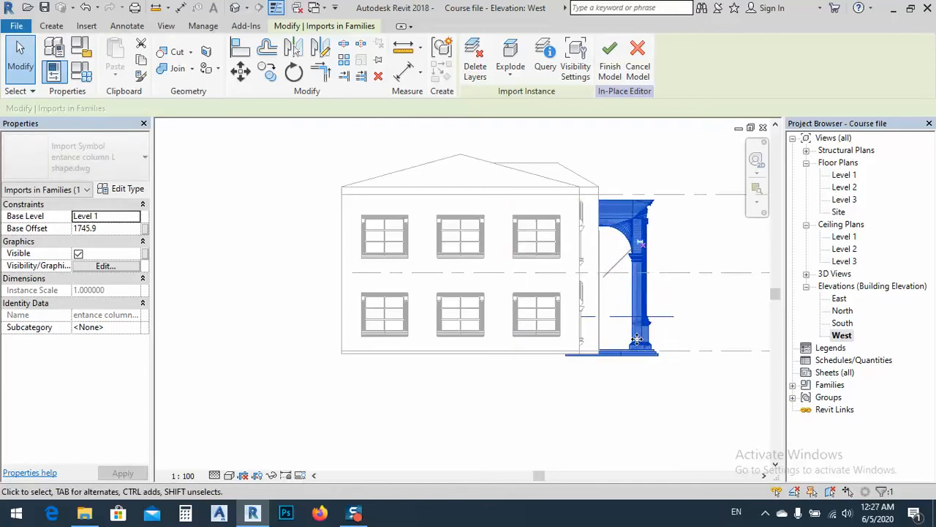
key(Right)
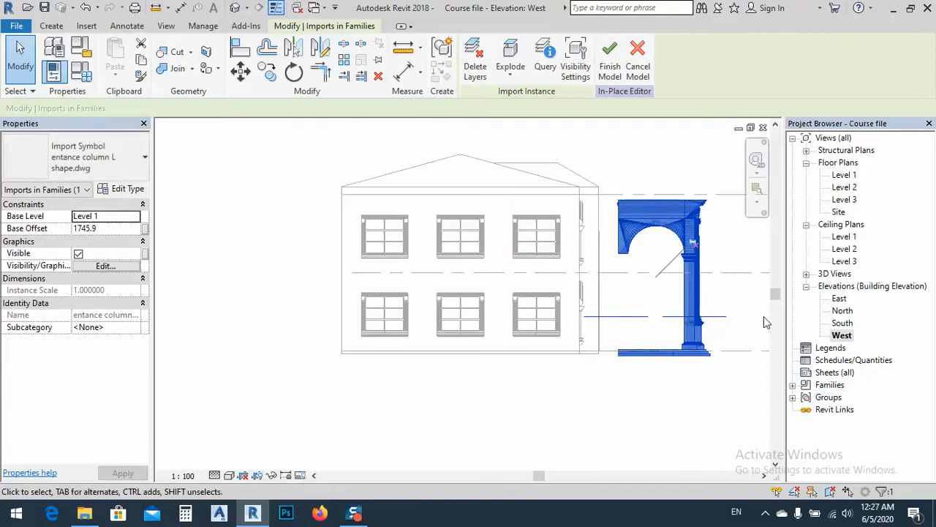
Align the underside of the imported column's steps with the Level 1 line in the West elevation.
scroll(729, 332, up, 5)
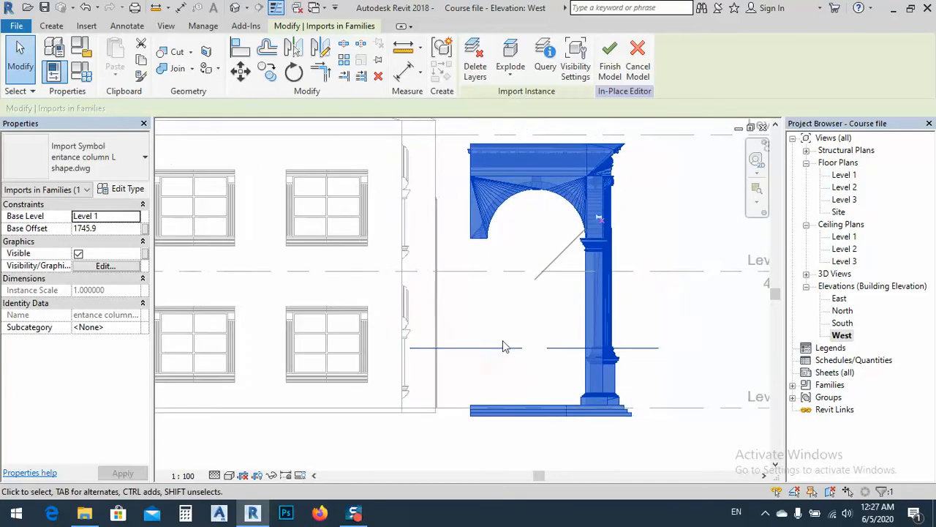
middle_drag(510, 355, 483, 350)
click(239, 51)
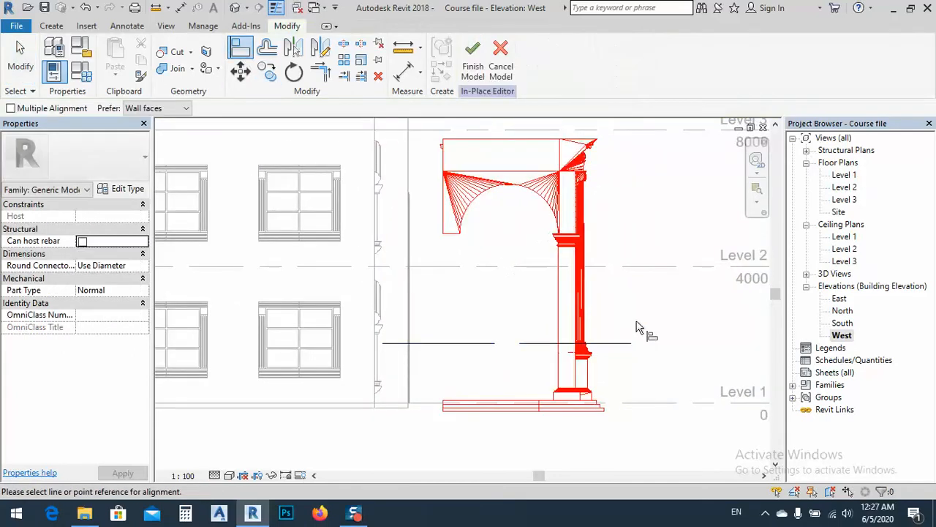
click(629, 403)
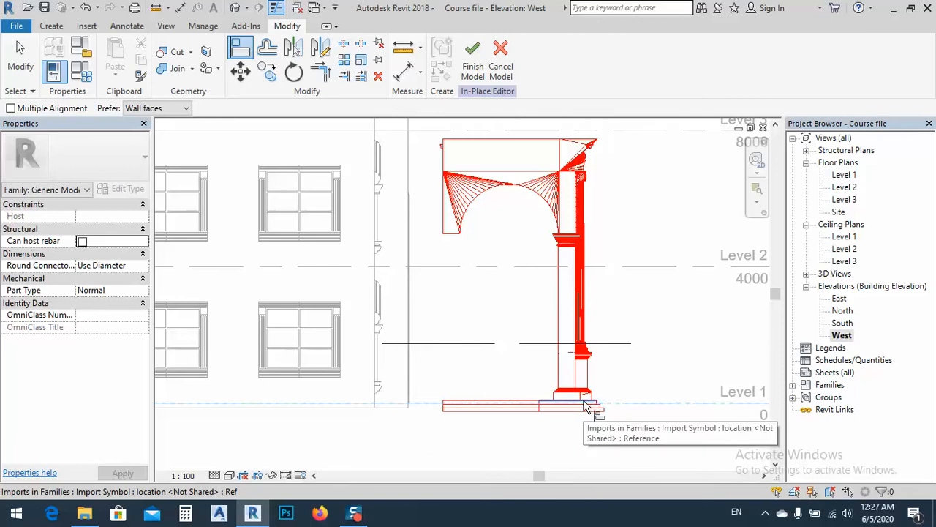
click(587, 410)
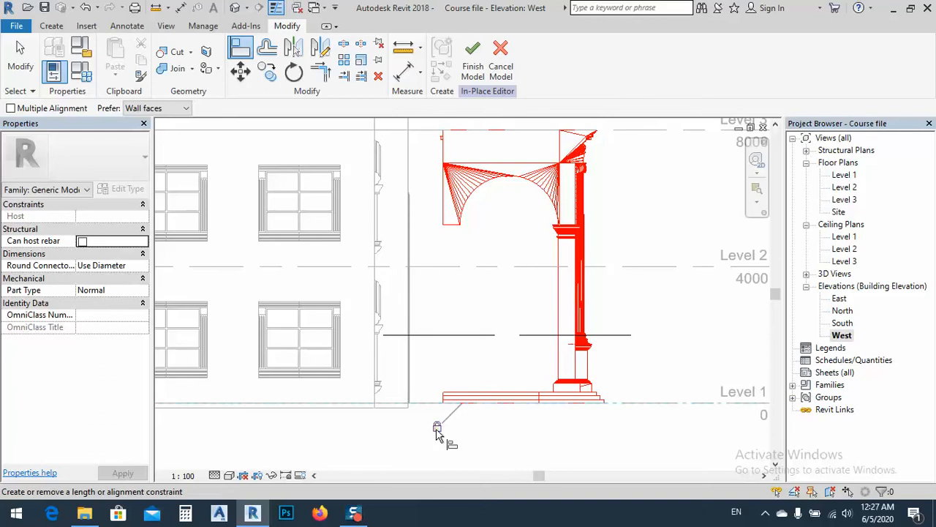
Align the rear edge of the imported column's steps with the entrance wall face and finish the in-place model.
click(408, 177)
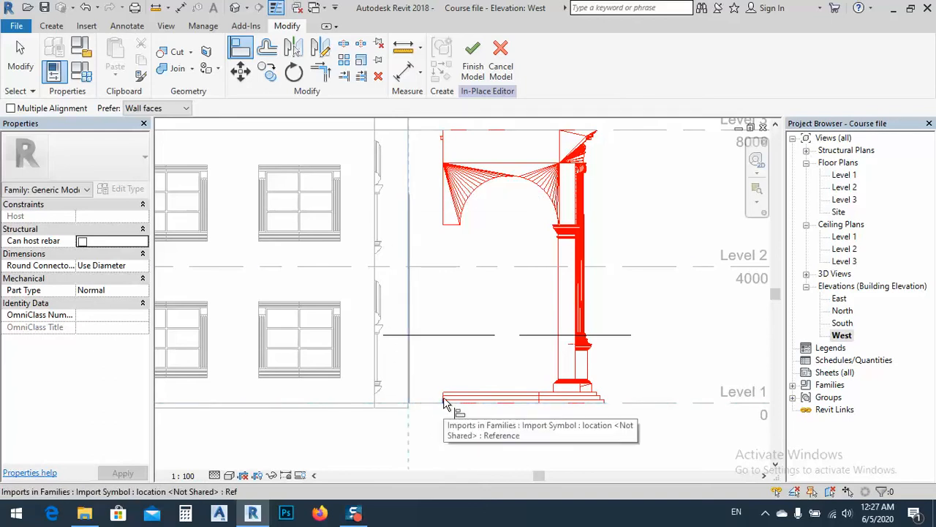
scroll(444, 404, up, 5)
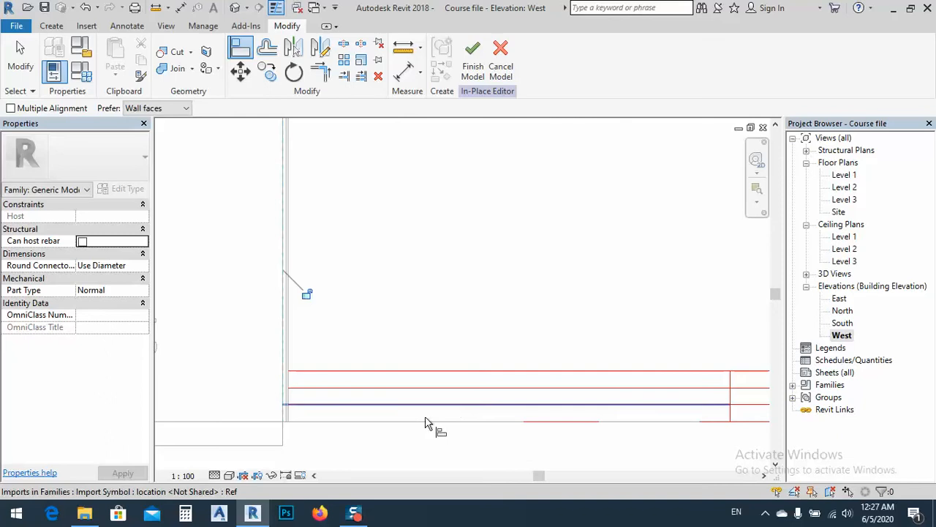
scroll(434, 408, down, 4)
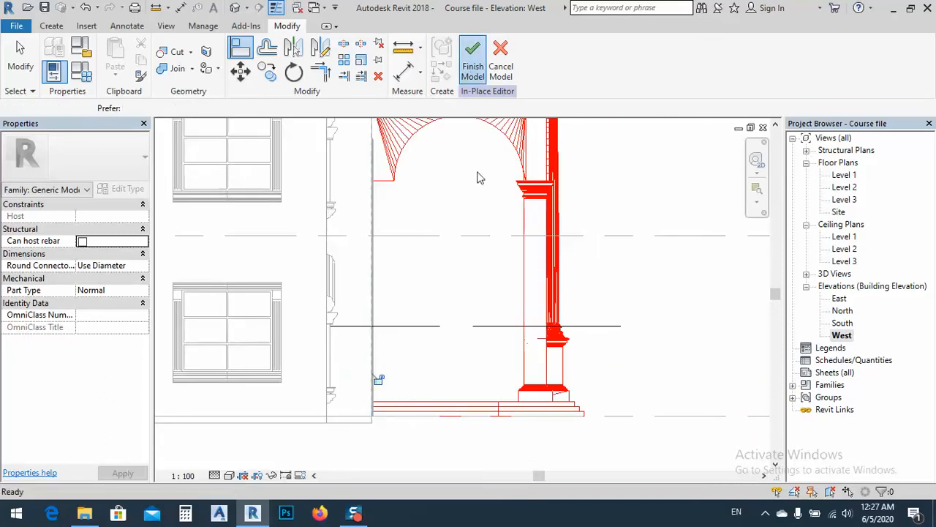
click(473, 59)
Examine how the entrance column sits against the door and facade in the 3D view and the South elevation.
scroll(429, 349, down, 3)
scroll(430, 349, down, 2)
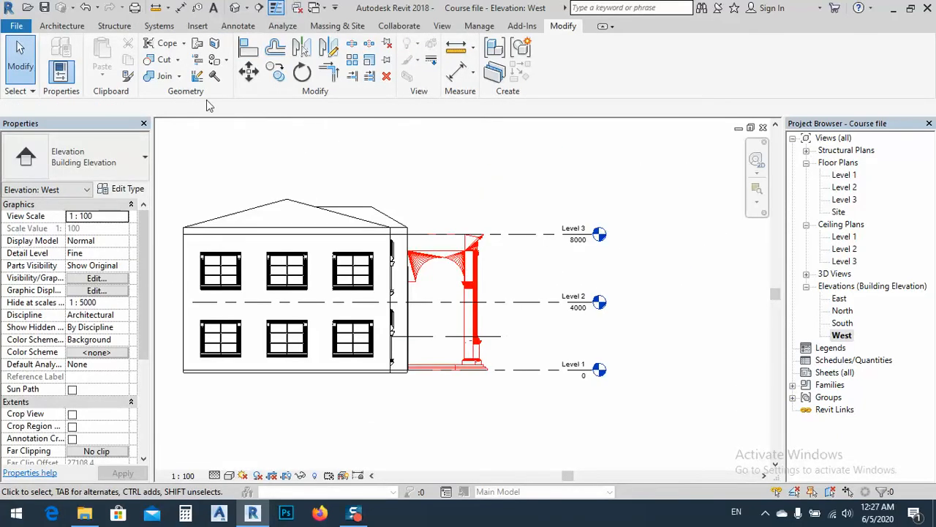
middle_drag(575, 405, 537, 458)
middle_drag(580, 378, 518, 363)
scroll(484, 285, down, 3)
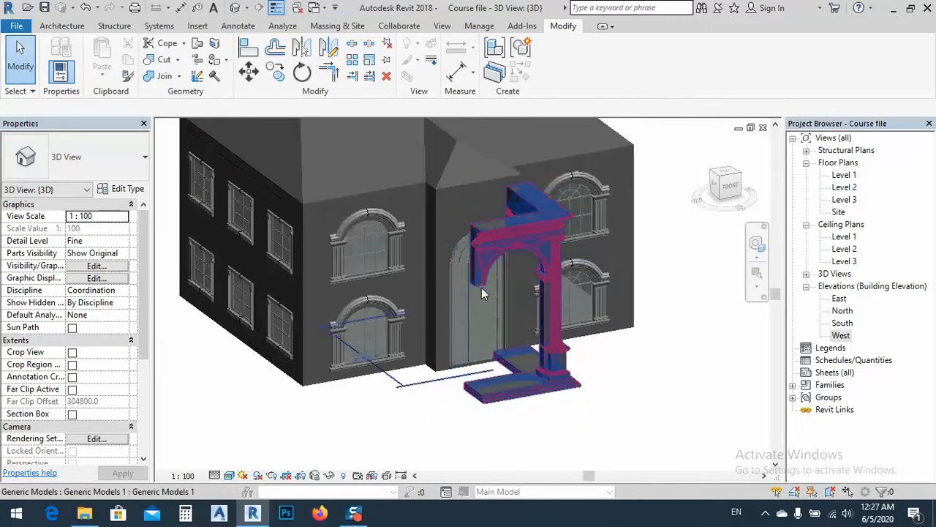
scroll(424, 360, up, 4)
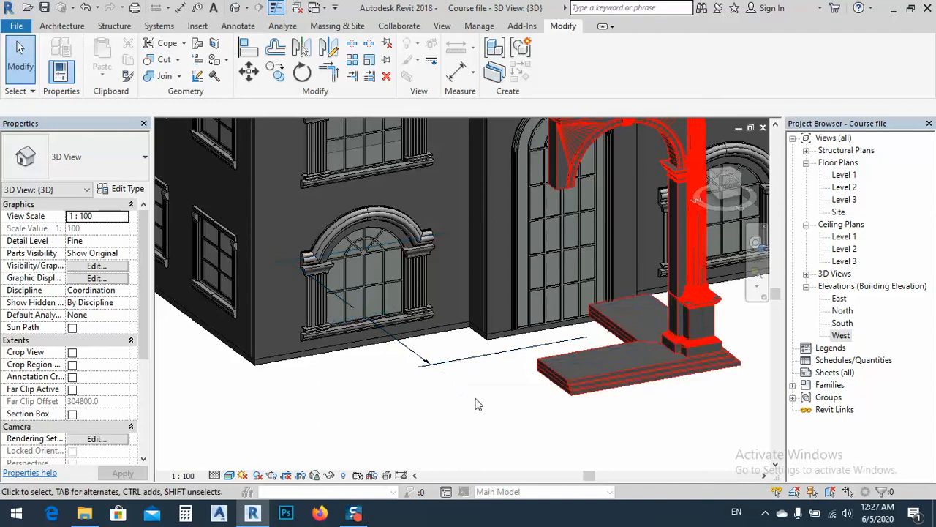
middle_drag(466, 367, 385, 354)
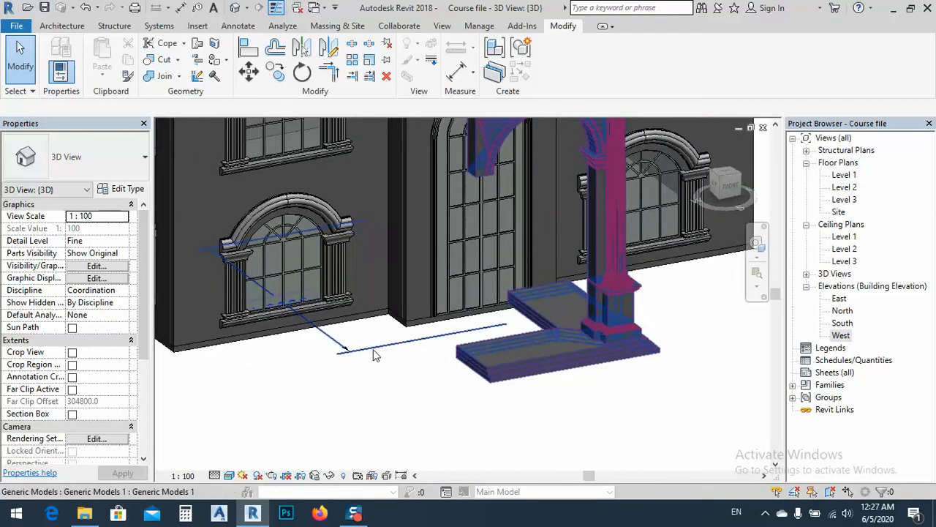
click(625, 342)
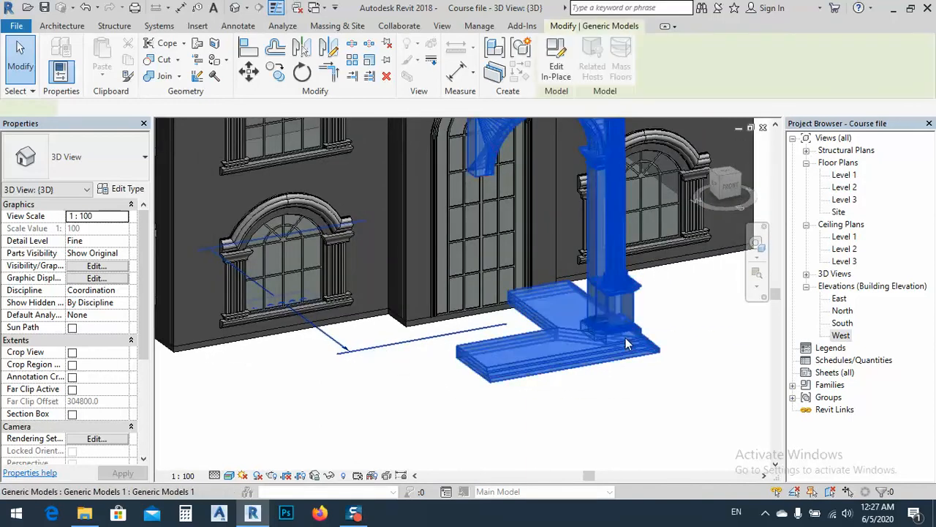
double_click(842, 323)
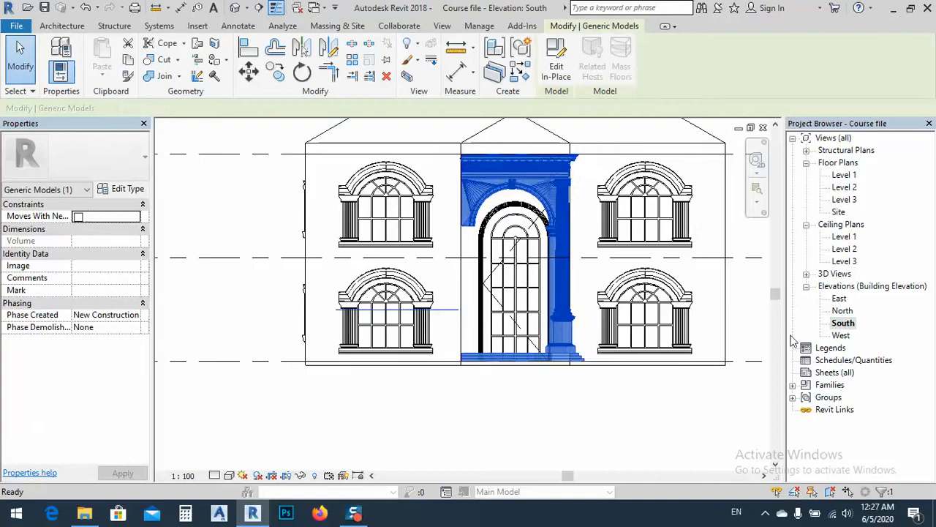
middle_drag(526, 203, 520, 218)
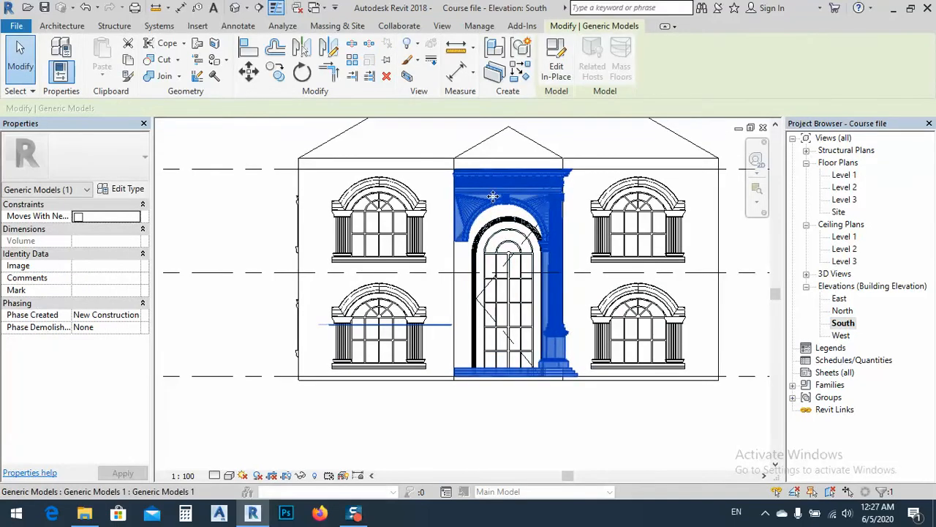
click(235, 8)
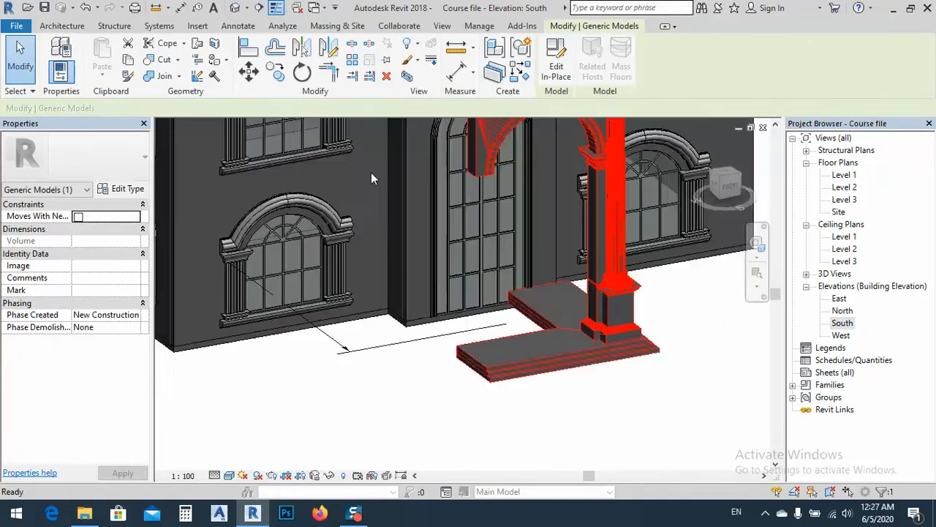
shift+middle_drag(537, 269, 376, 225)
shift+middle_drag(435, 195, 525, 282)
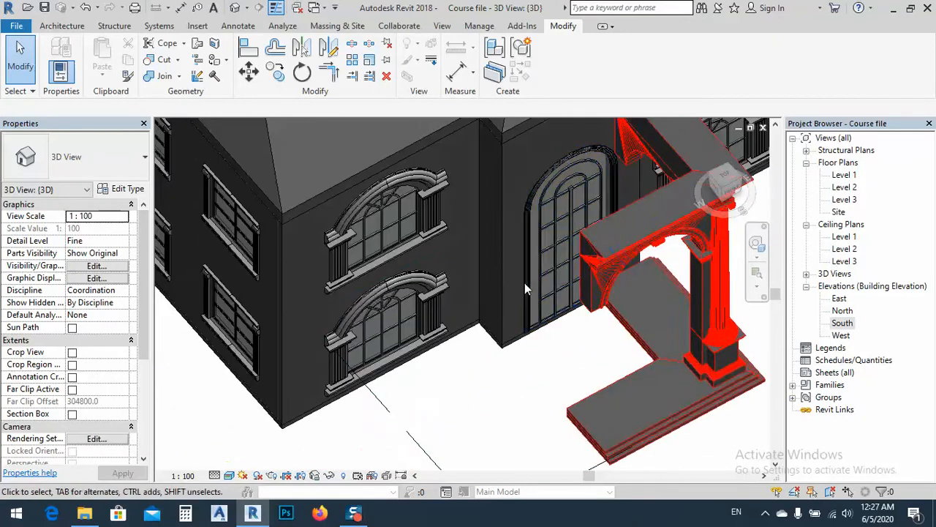
shift+middle_drag(547, 245, 477, 292)
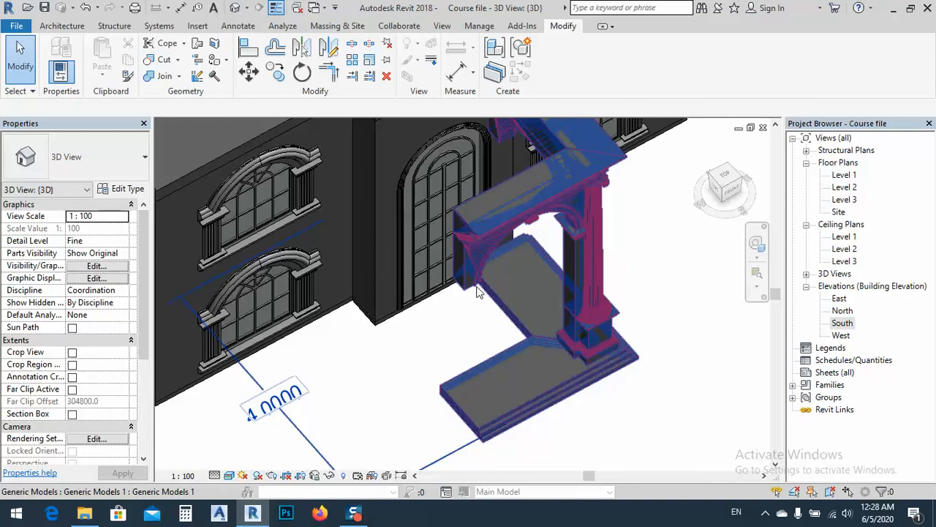
key(Escape)
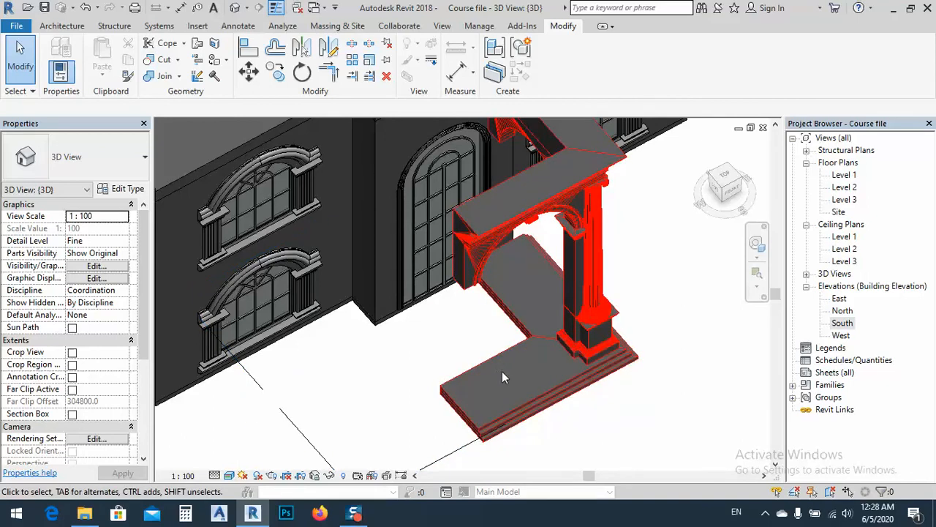
Mirror a copy of the entrance column in the South elevation about a drawn vertical axis through the door's centre.
double_click(843, 323)
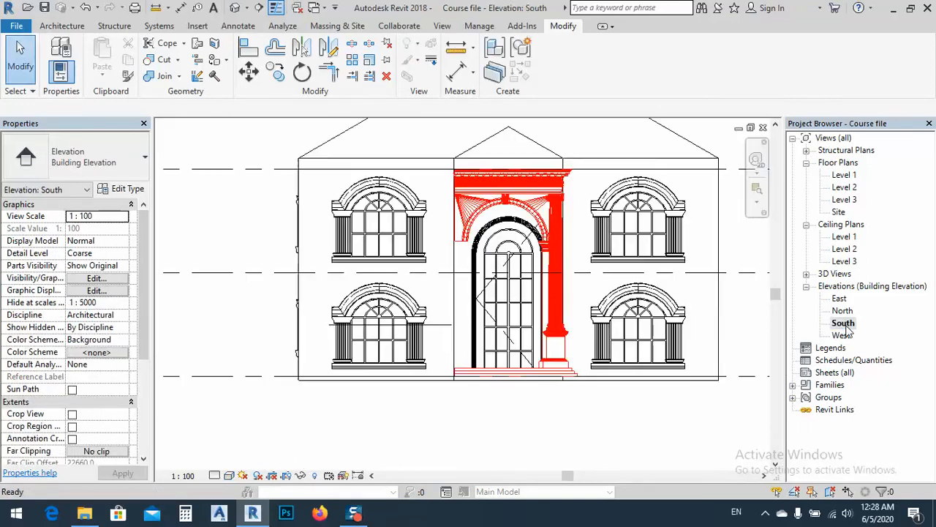
middle_drag(514, 398, 518, 408)
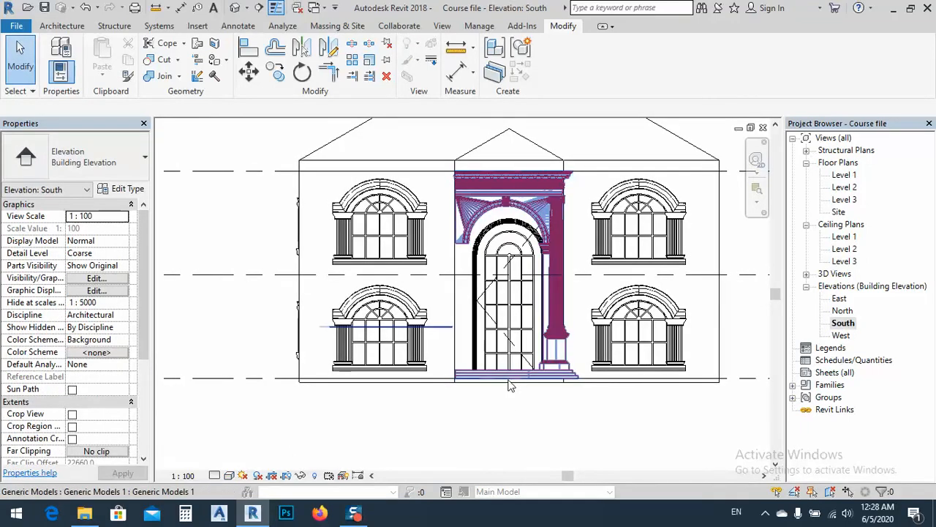
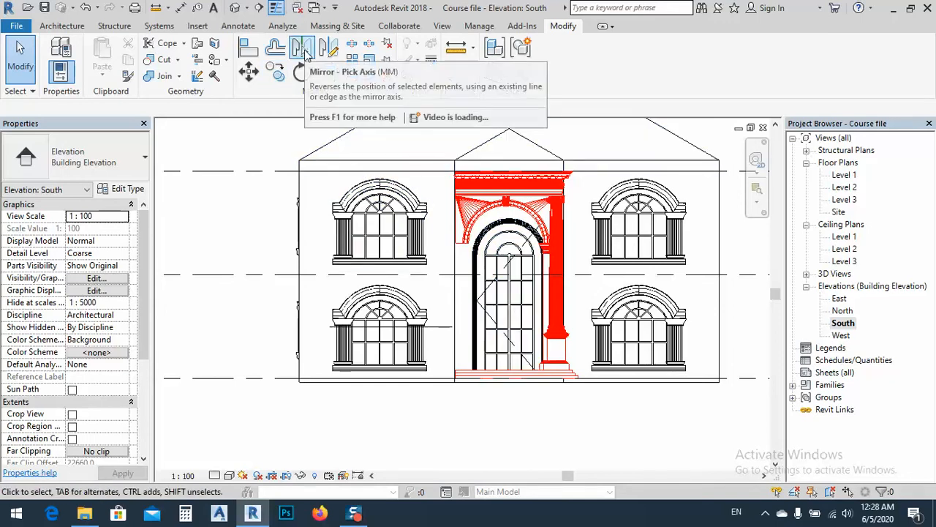
click(328, 47)
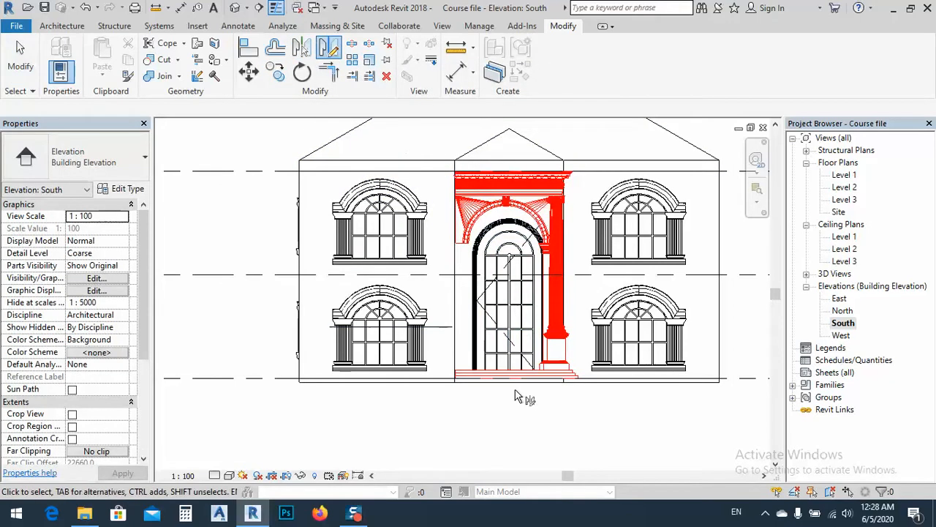
scroll(518, 384, up, 2)
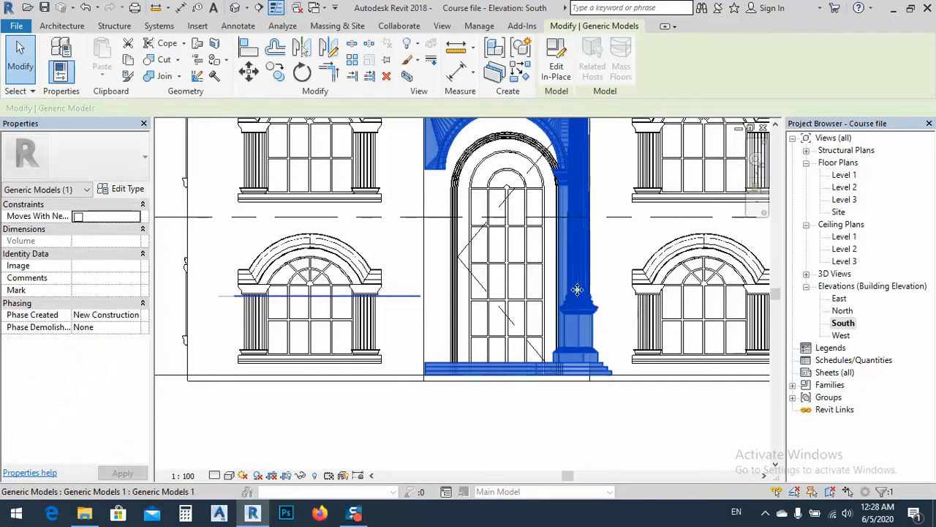
key(d)
key(m)
click(506, 133)
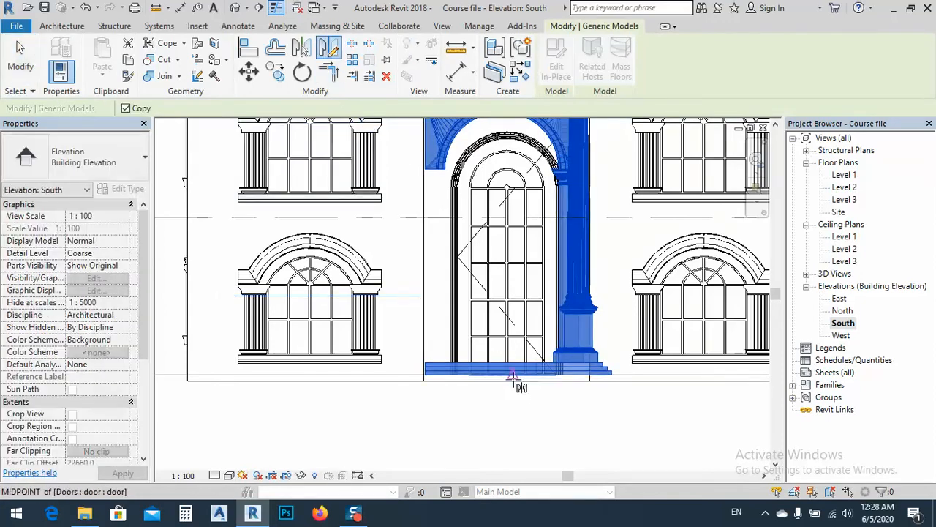
click(506, 375)
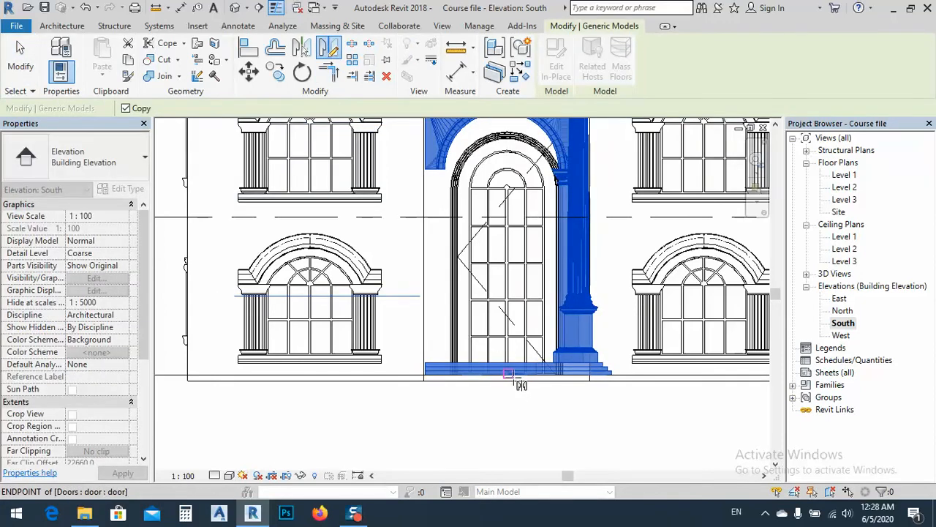
click(508, 430)
Nudge the mirrored column copy sideways until its arch and keystone coincide with those of the original.
middle_drag(491, 353, 491, 407)
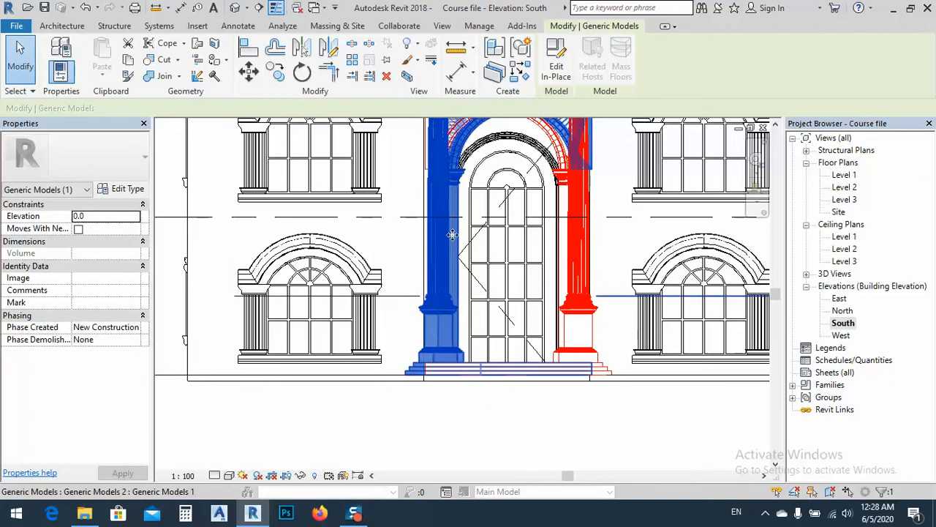
middle_drag(457, 359, 452, 417)
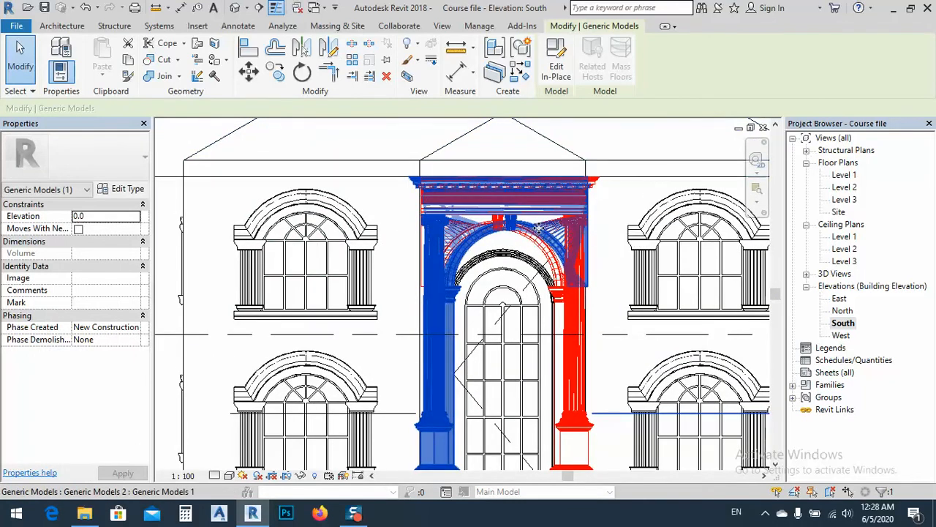
scroll(534, 218, up, 6)
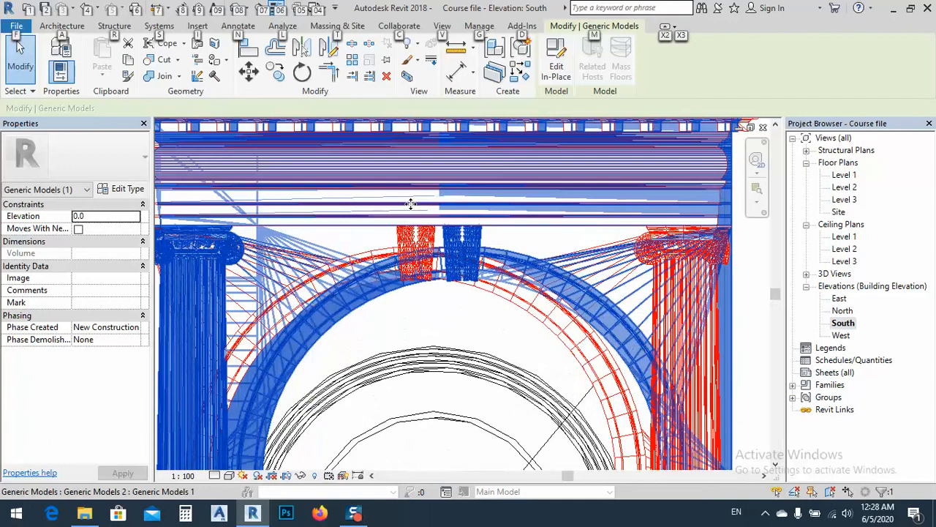
key(alt)
key(alt)
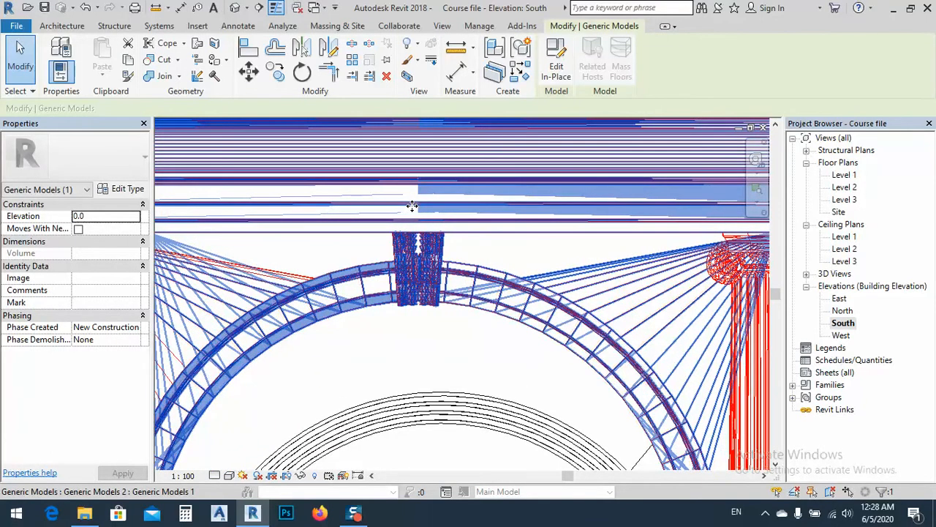
key(alt)
scroll(415, 260, up, 4)
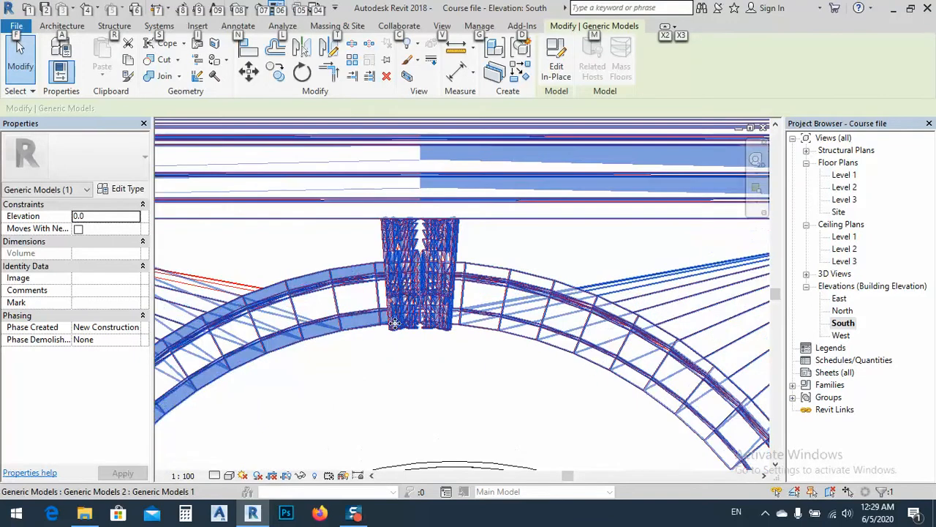
scroll(360, 402, up, 2)
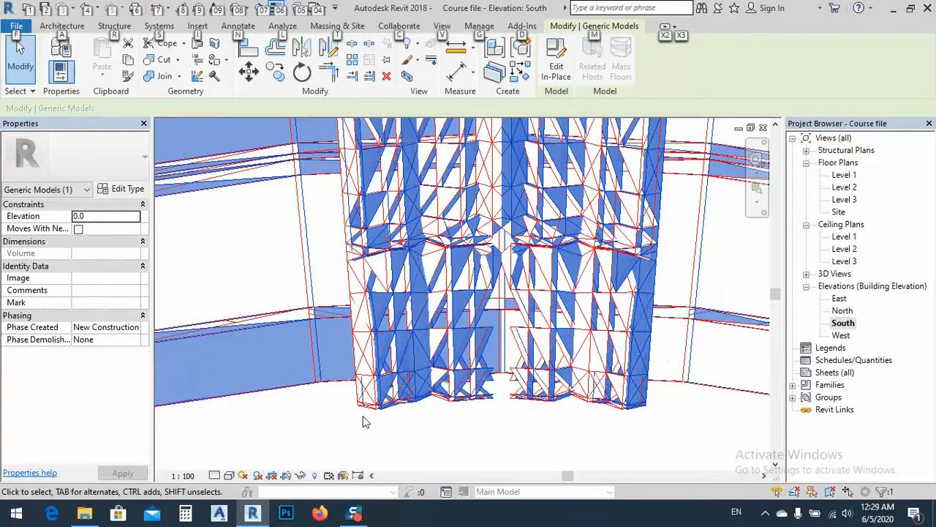
Try an Elevation of 2.5 for the mirrored entrance column.
scroll(363, 422, down, 1)
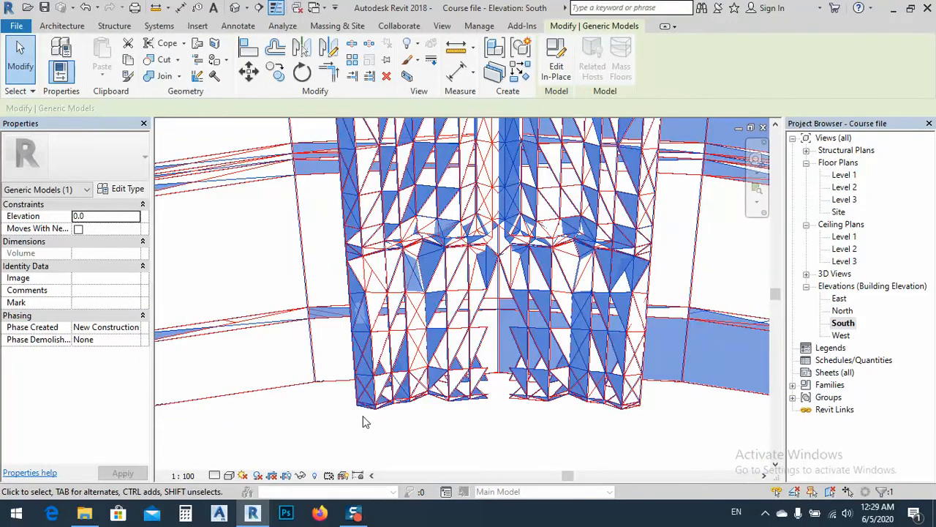
text(2.5)
key(Return)
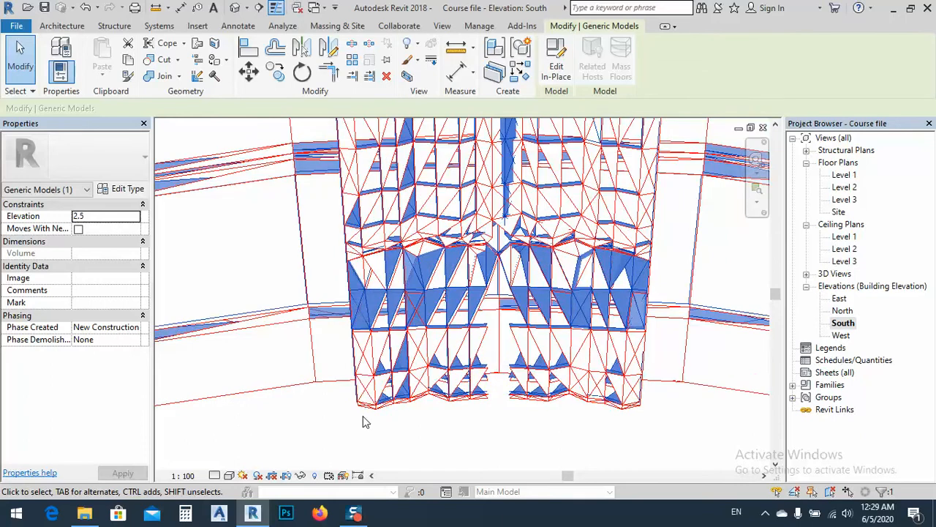
key(ctrl+z)
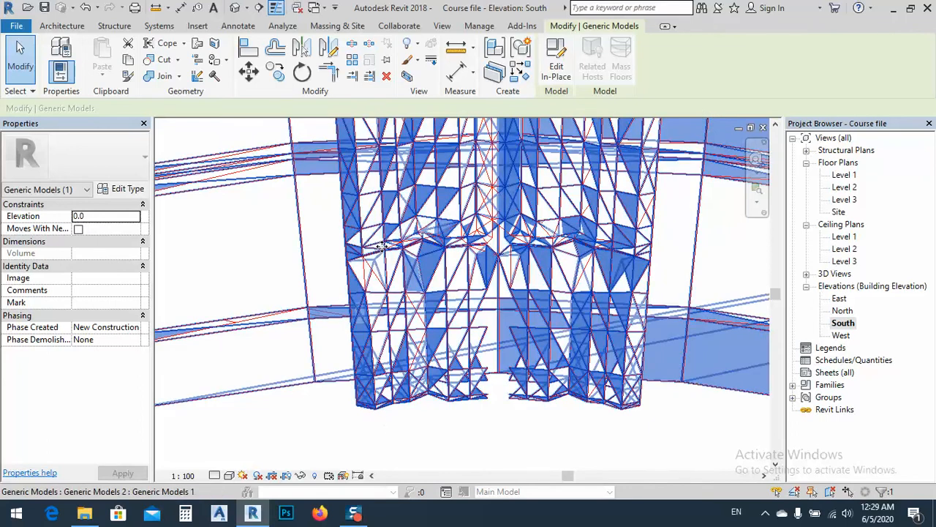
Examine how the two column halves meet at the keystone and around the door in the South elevation and 3D view.
key(alt)
scroll(451, 258, up, 5)
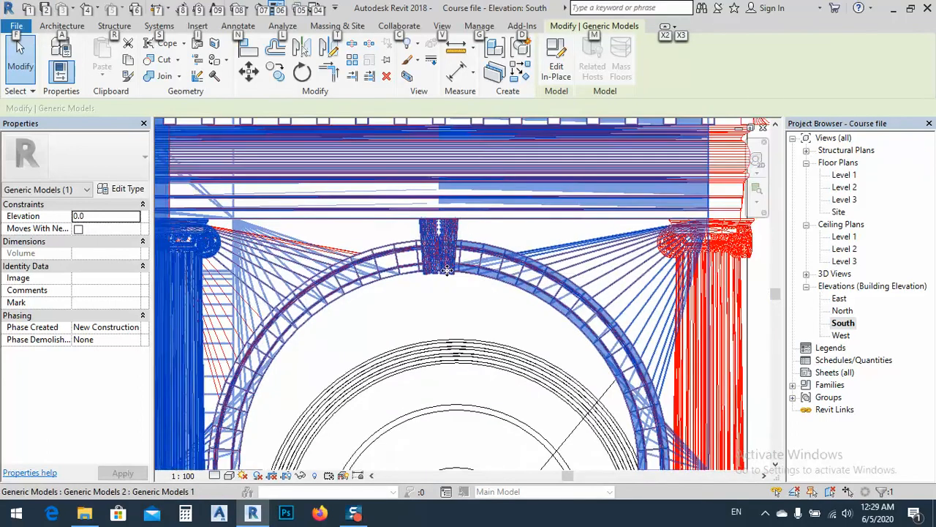
scroll(446, 277, down, 4)
scroll(449, 285, down, 3)
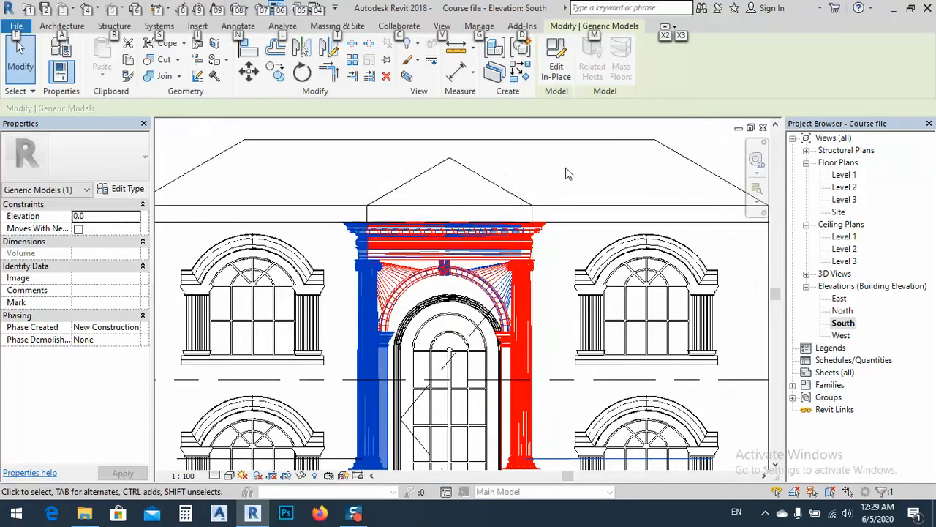
click(569, 163)
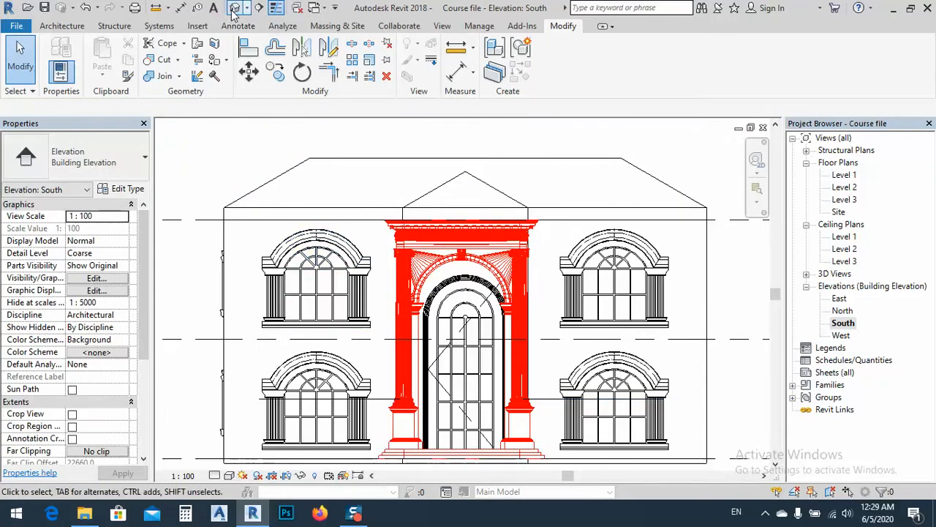
click(235, 8)
shift+middle_drag(358, 361, 466, 322)
scroll(466, 322, down, 6)
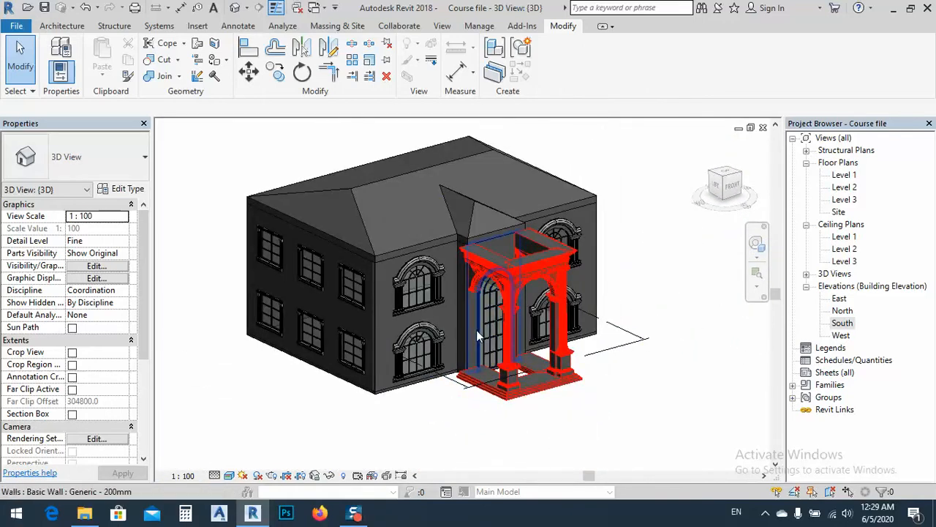
Set the front door's sill height to 350 so it clears the portico's top step.
scroll(477, 335, up, 5)
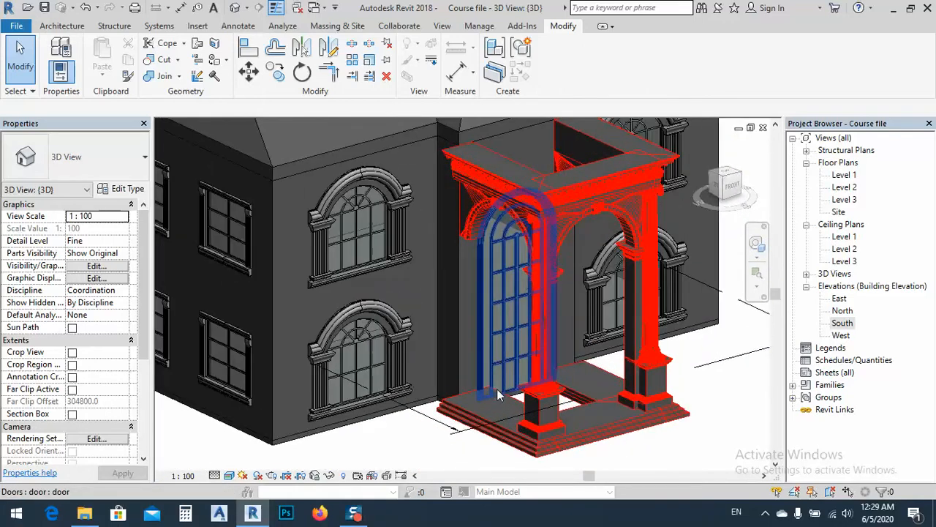
scroll(504, 389, up, 3)
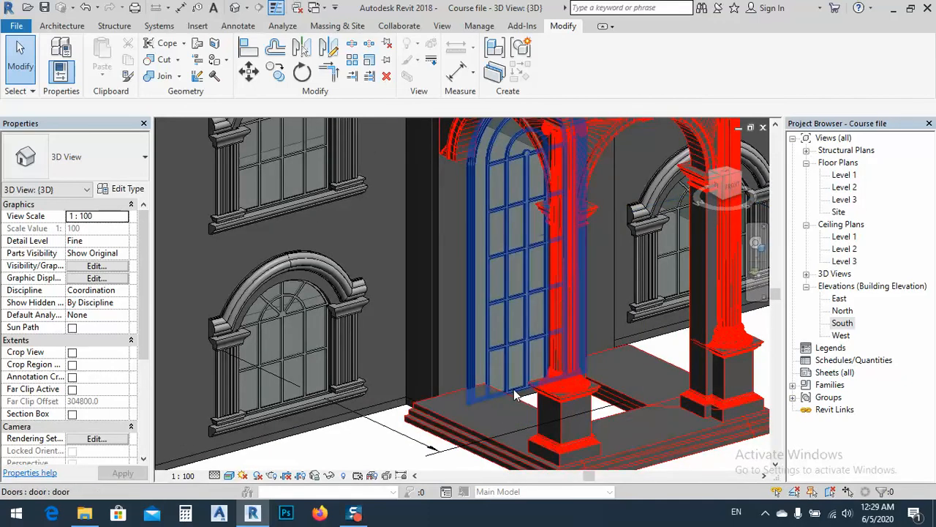
click(514, 395)
click(104, 228)
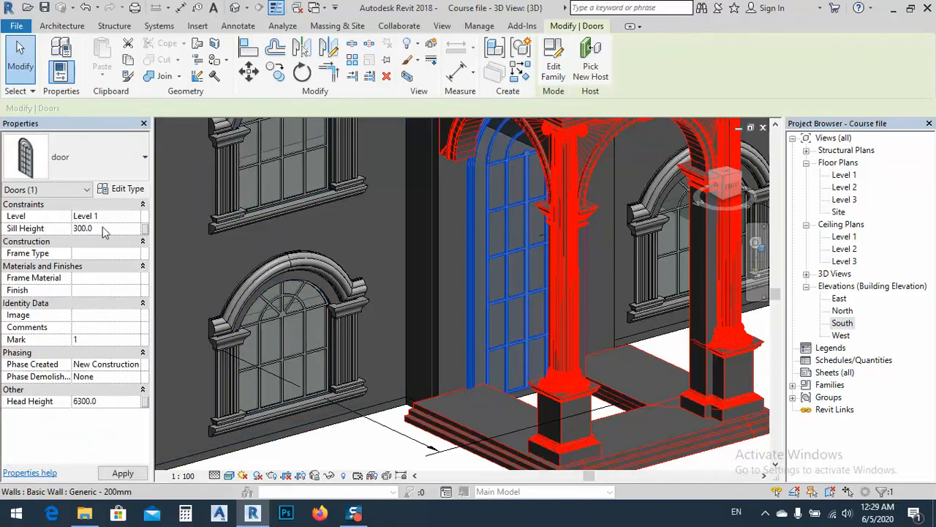
click(123, 472)
click(101, 229)
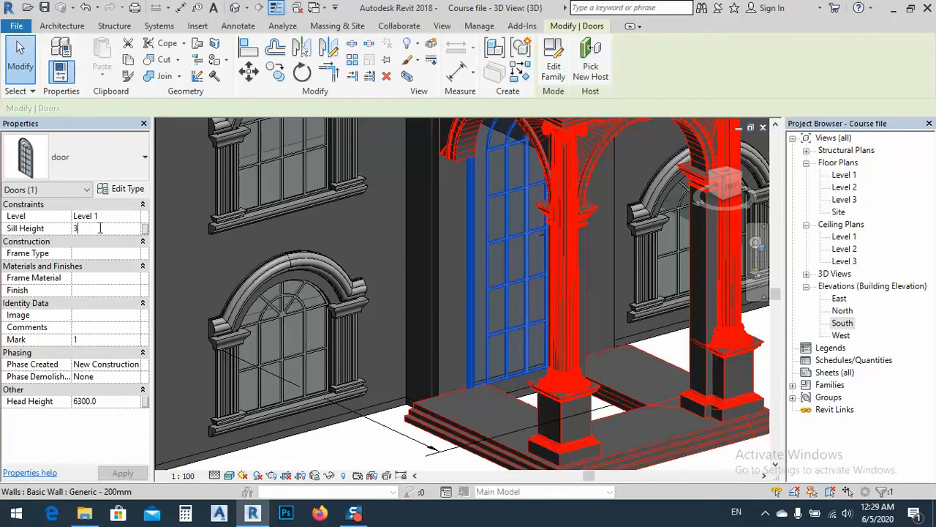
text(350)
key(Return)
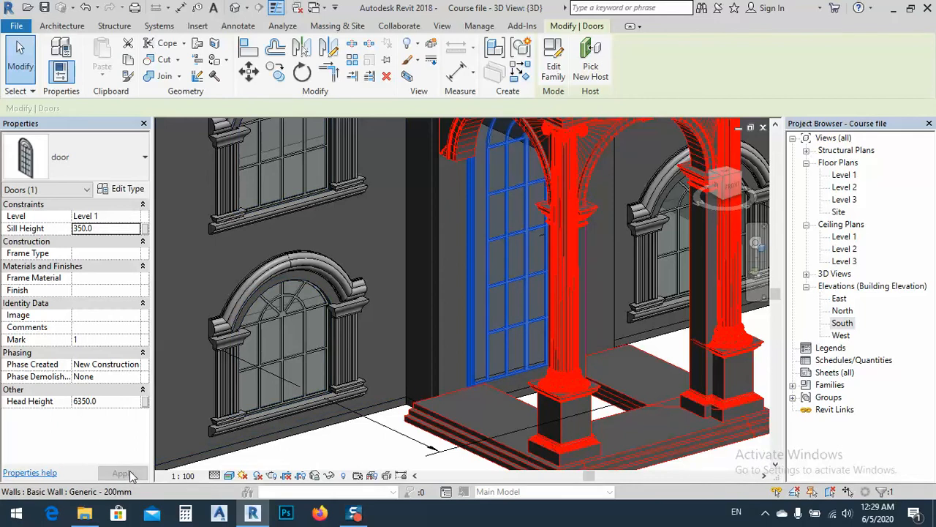
Examine the raised door against the steps and the portico against the roof in the 3D view.
scroll(502, 399, up, 6)
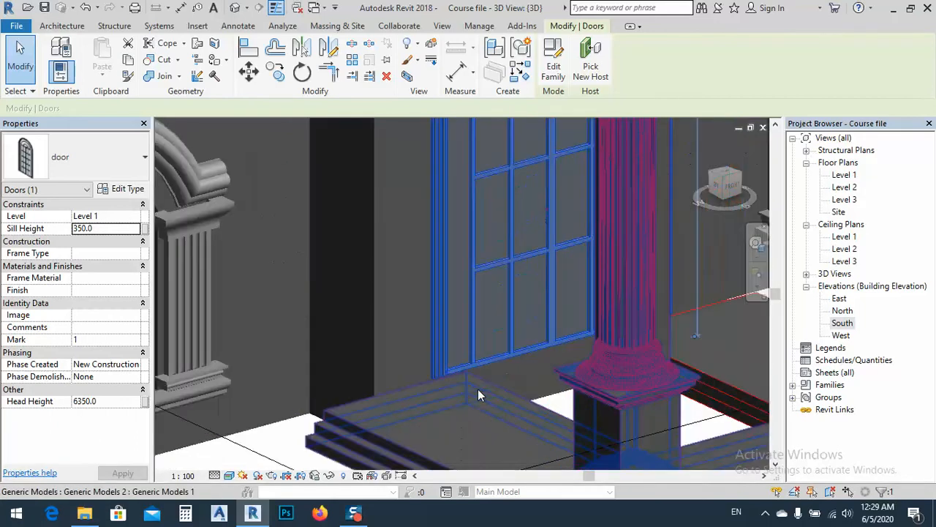
scroll(532, 337, down, 5)
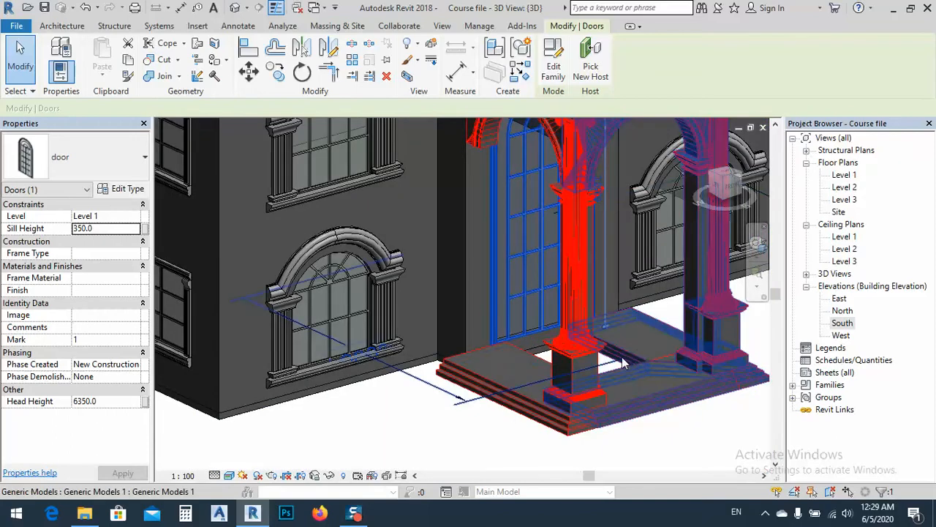
middle_drag(381, 413, 418, 391)
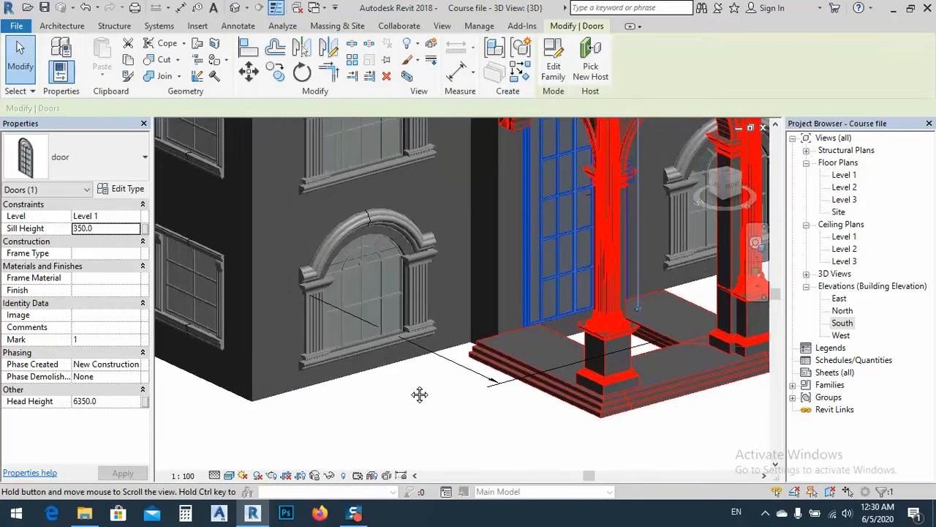
scroll(444, 362, down, 3)
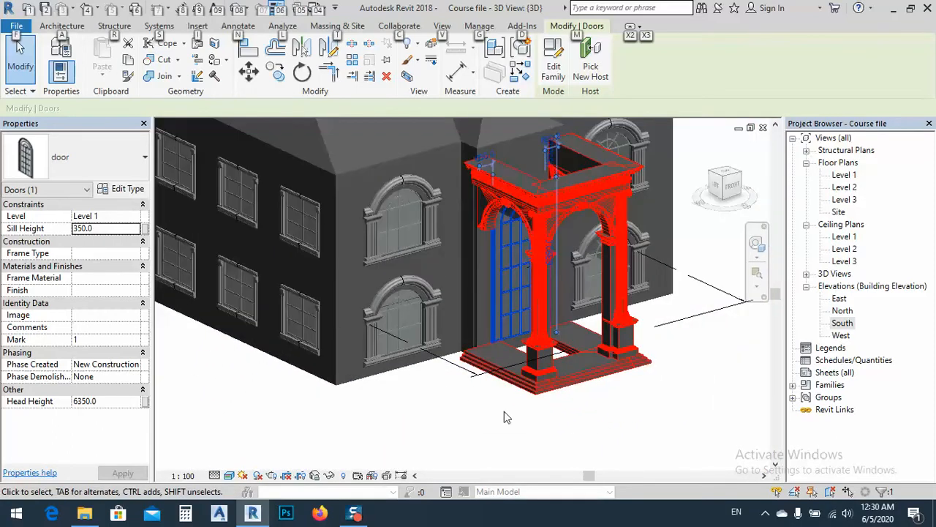
click(577, 428)
shift+middle_drag(577, 428, 587, 428)
scroll(588, 429, down, 1)
alt+middle_drag(647, 439, 629, 446)
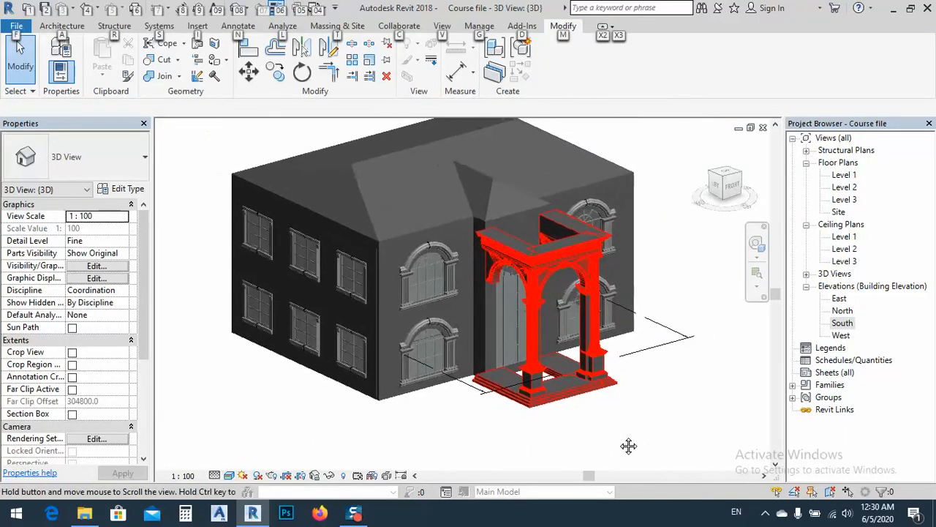
Edit the main roof's footprint from above and extend the entrance's front boundary line about 4600 mm outward, close to the portico's front edge.
click(497, 226)
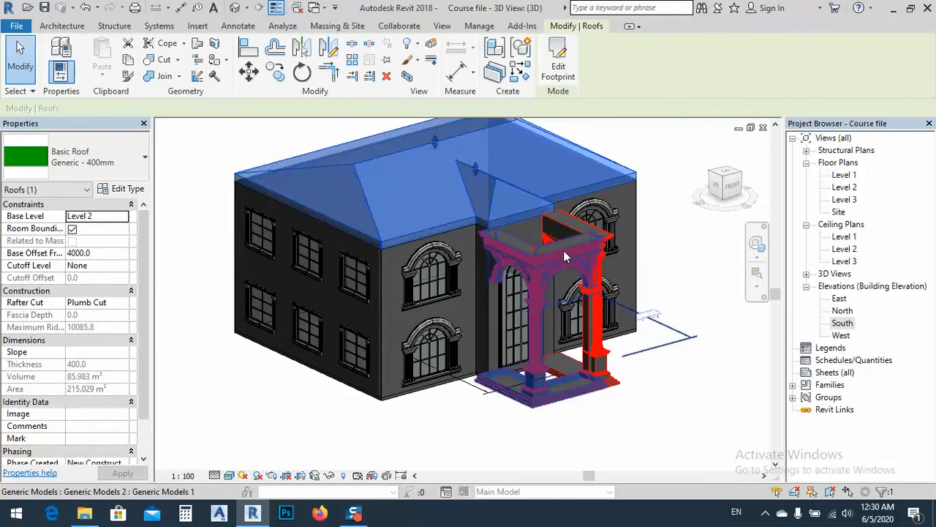
click(556, 64)
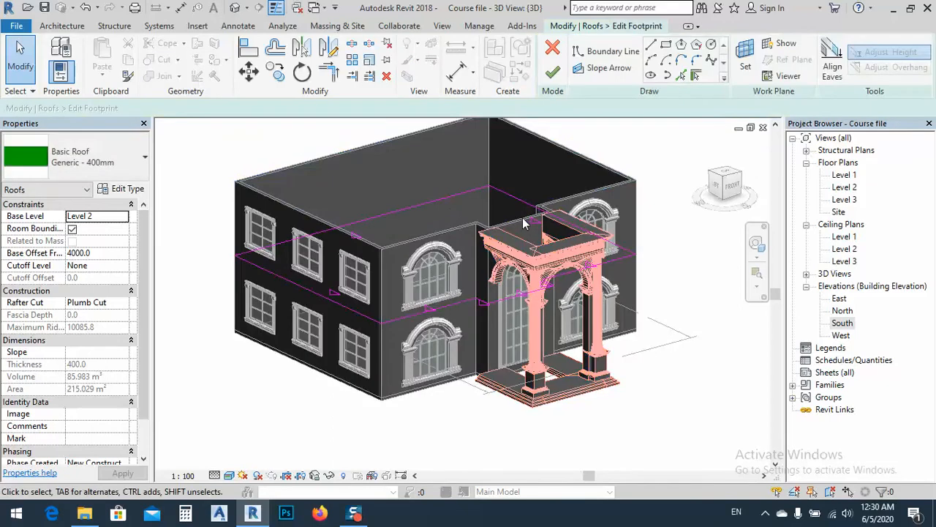
click(726, 175)
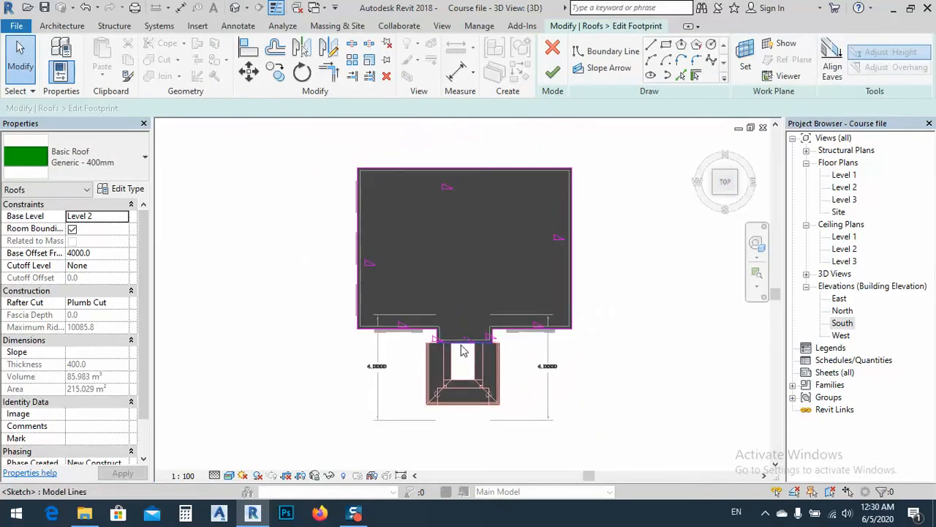
click(462, 348)
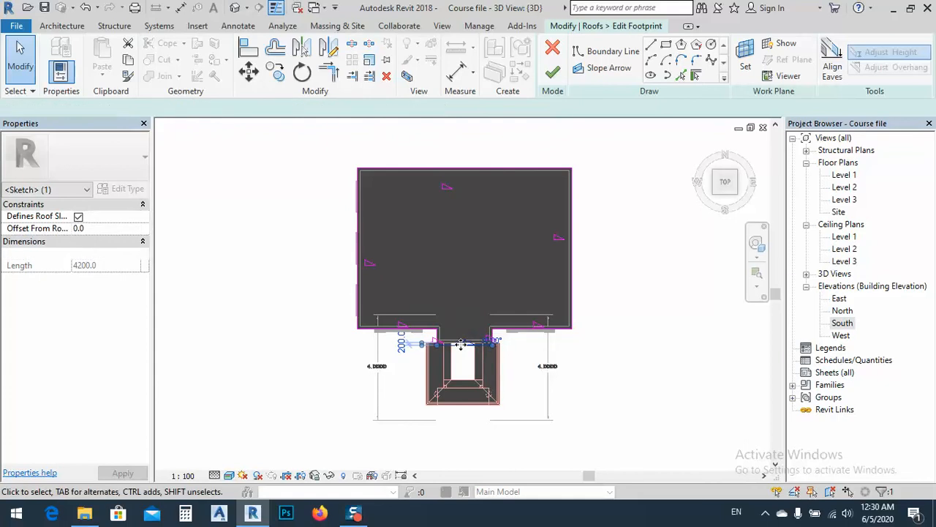
click(461, 349)
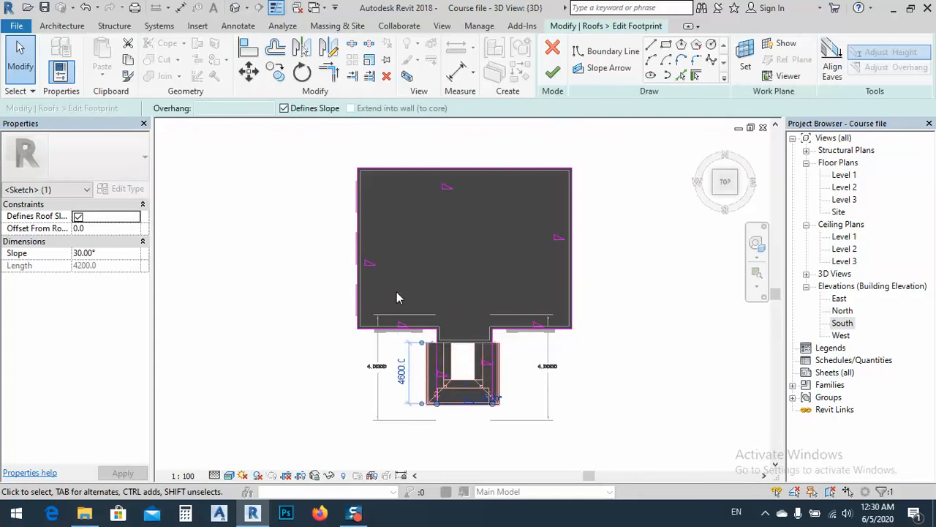
scroll(439, 410, up, 5)
key(alt)
scroll(458, 396, up, 3)
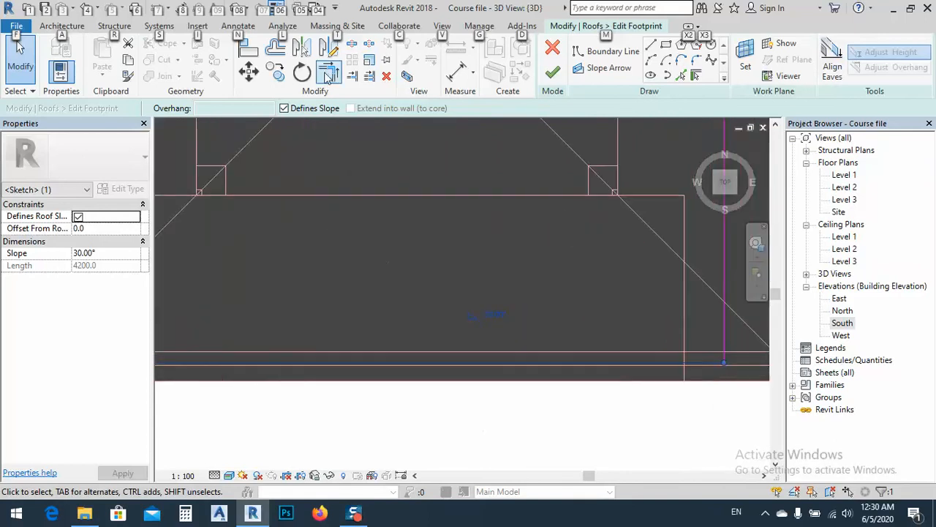
click(248, 47)
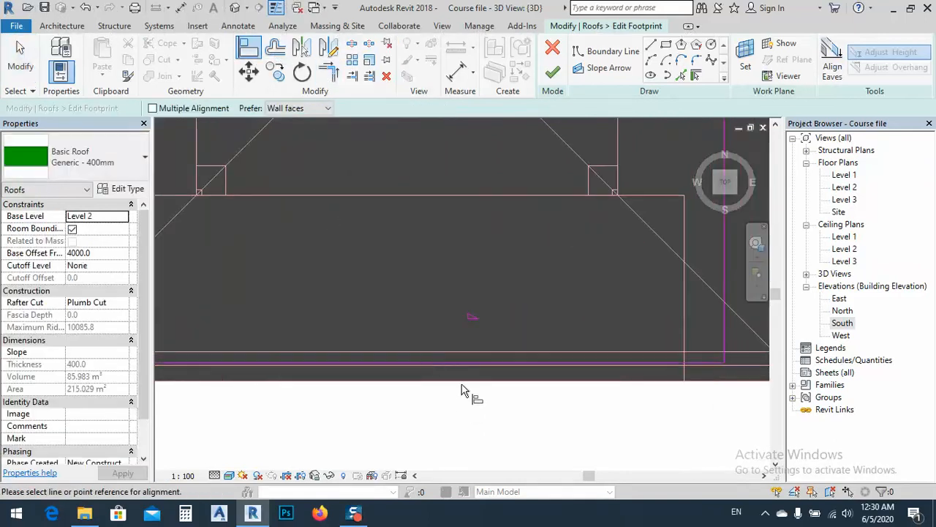
click(456, 361)
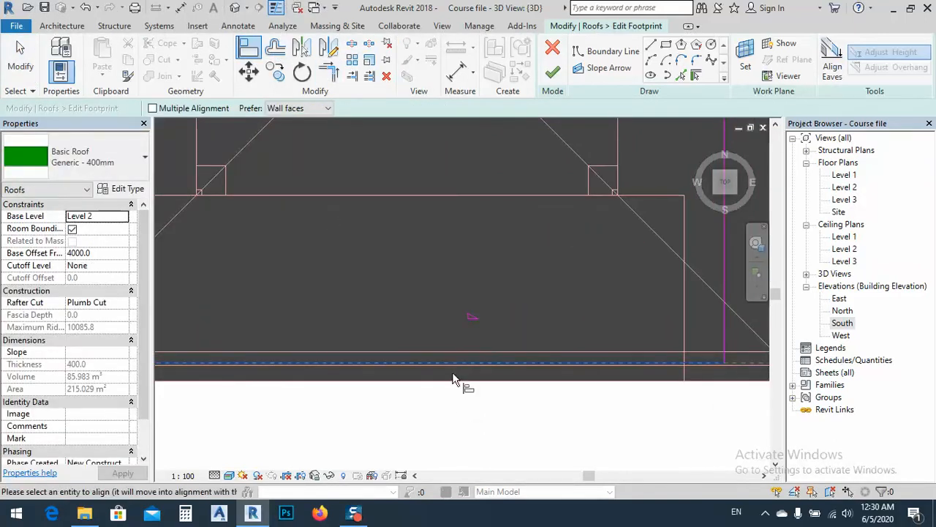
key(Escape)
key(Escape)
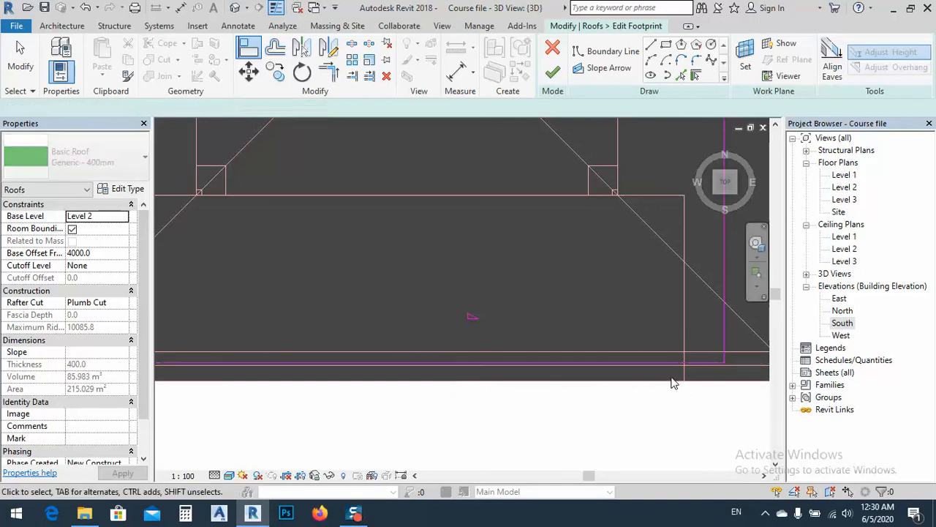
middle_drag(657, 367, 524, 292)
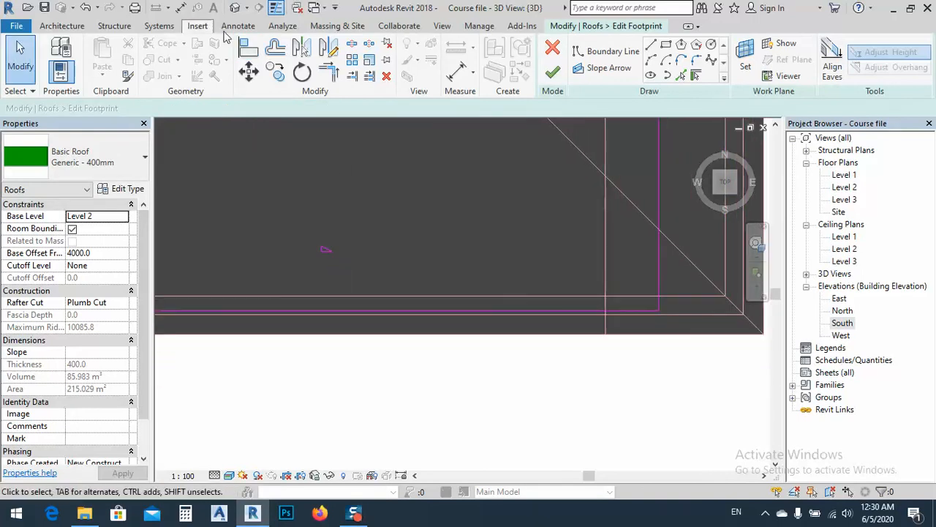
click(249, 48)
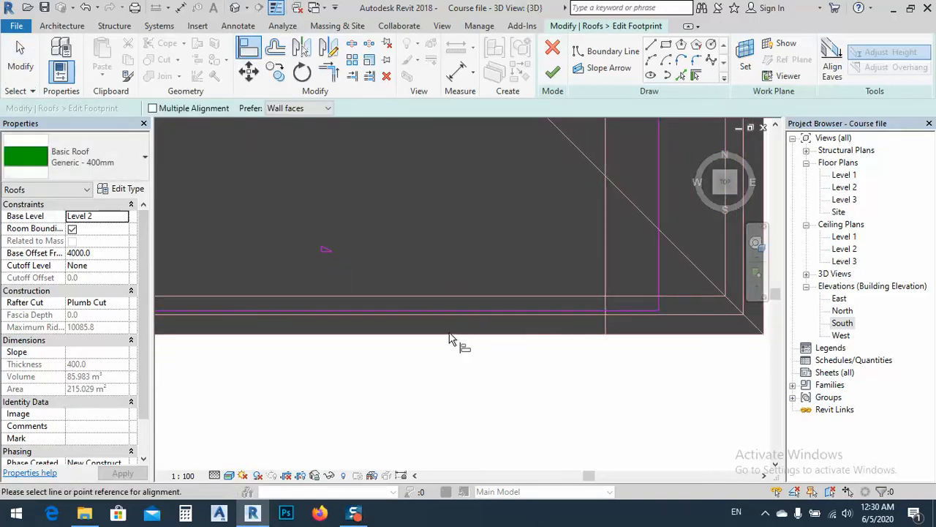
key(Escape)
key(Escape)
Nudge the extended roof's front boundary line outward to the portico's outer front edge.
click(455, 308)
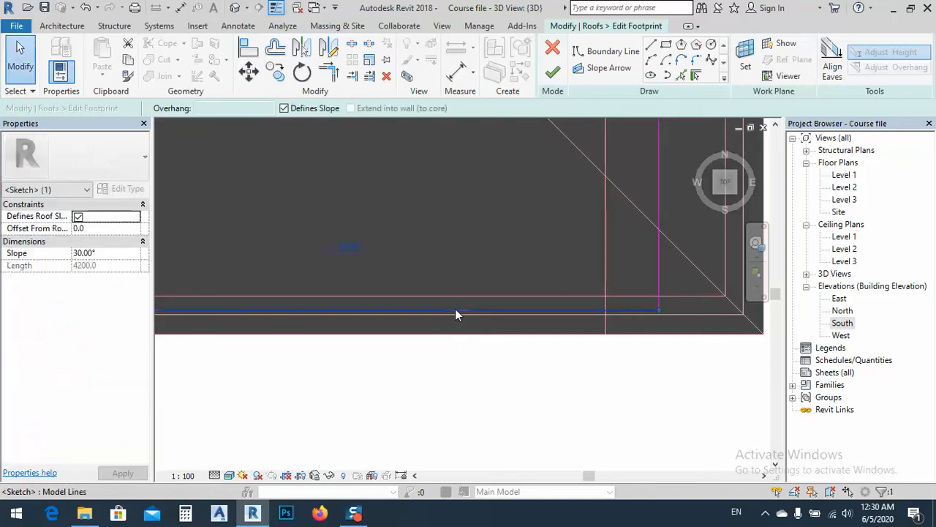
key(Down)
key(Down)
key(Down)
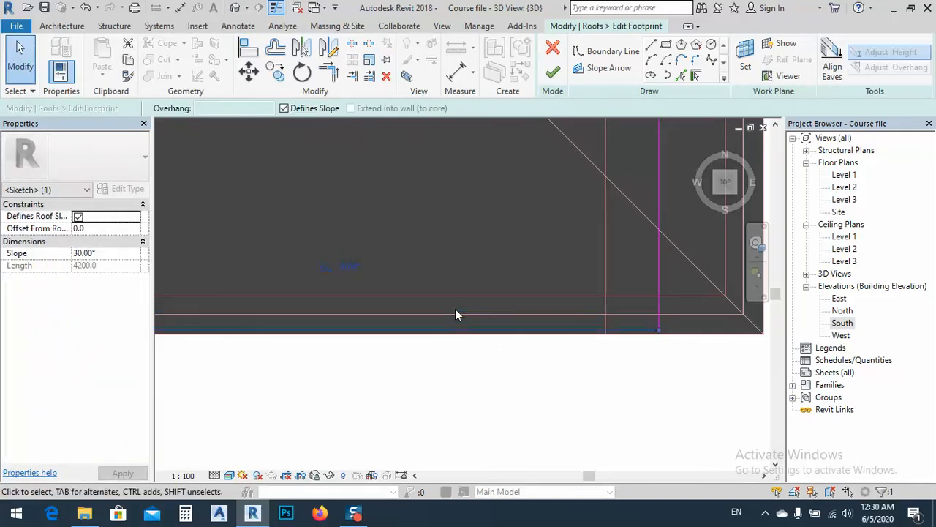
Move the roof extension's west boundary line outward in the footprint sketch, close to the portico's west edge.
scroll(453, 300, down, 4)
key(alt)
key(alt)
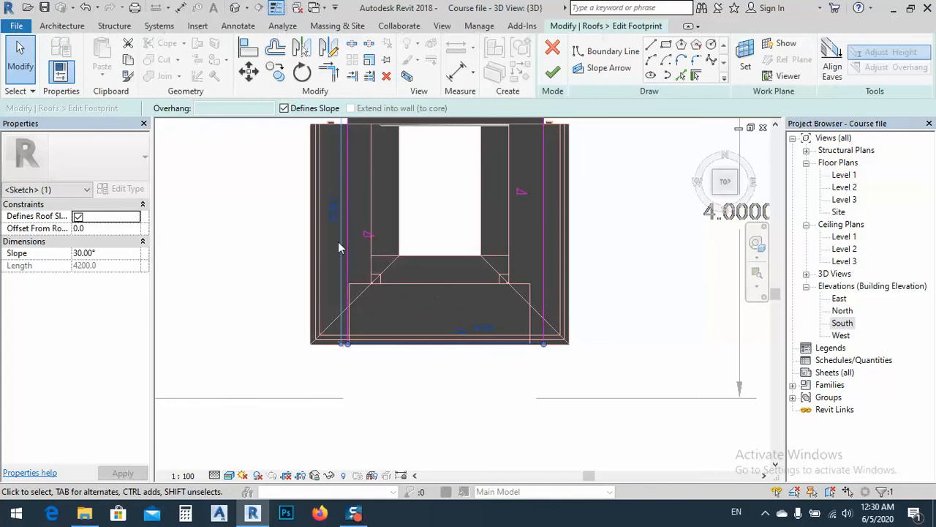
click(348, 231)
scroll(481, 363, down, 2)
key(alt)
key(Left)
key(Left)
key(Left)
key(Left)
key(Left)
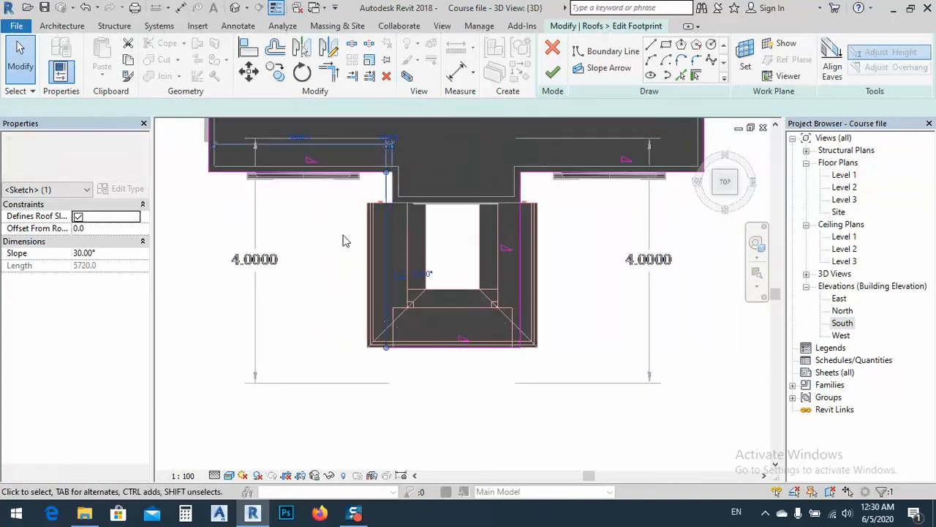
key(Left)
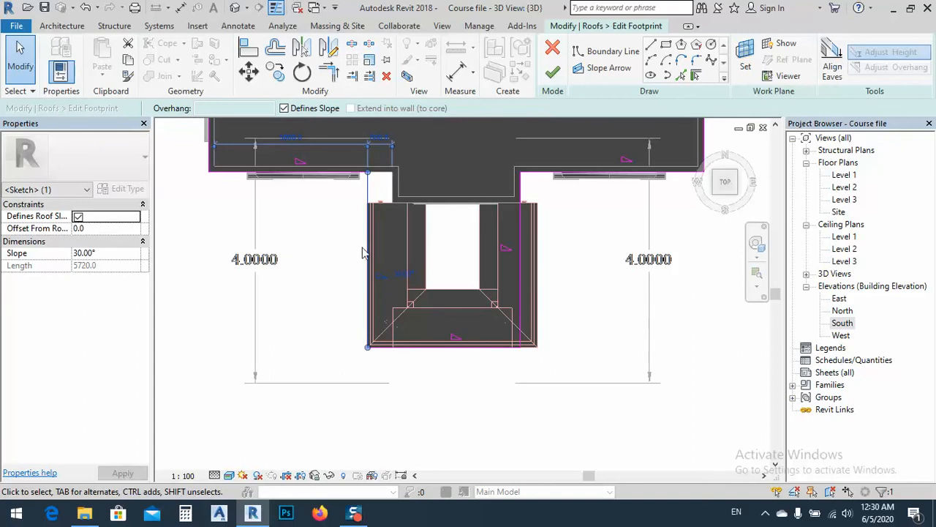
Fine-adjust the west boundary line of the roof extension onto the portico's outer west edge.
scroll(373, 219, up, 5)
key(alt)
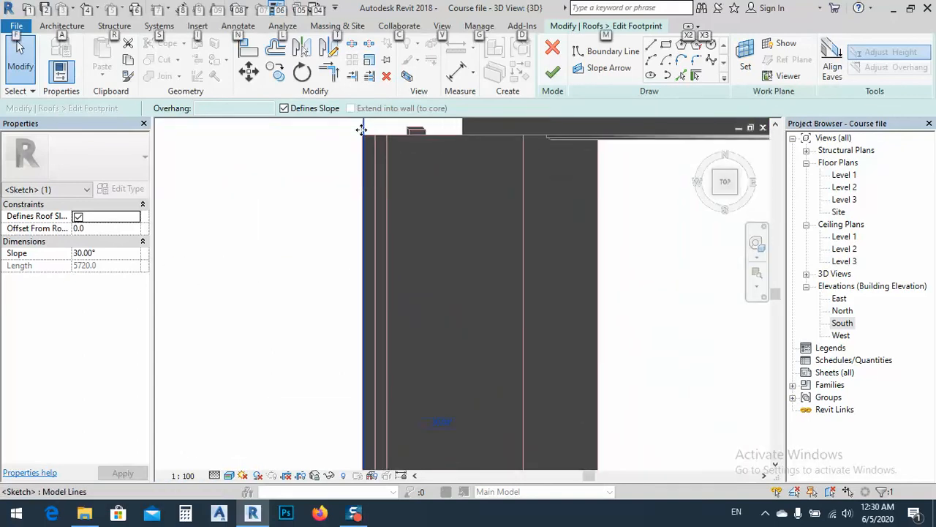
scroll(363, 126, up, 5)
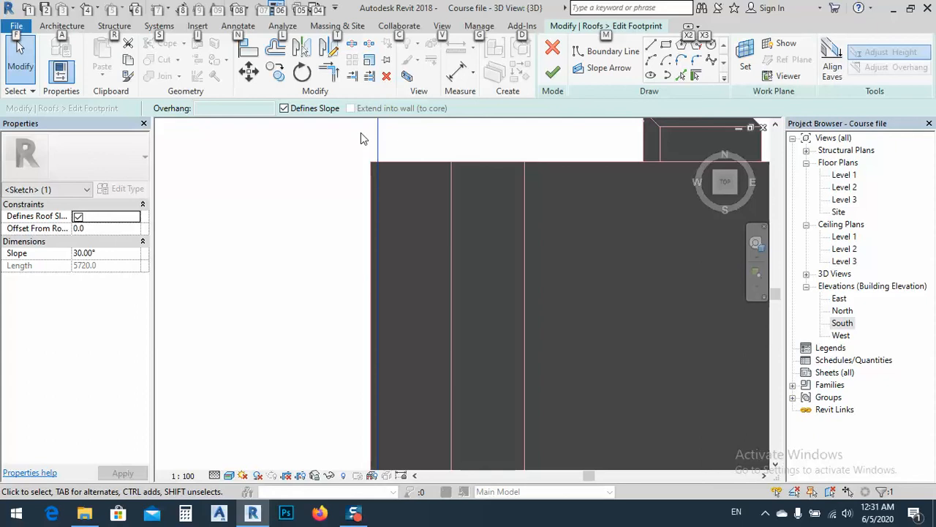
key(Left)
key(Left)
key(Right)
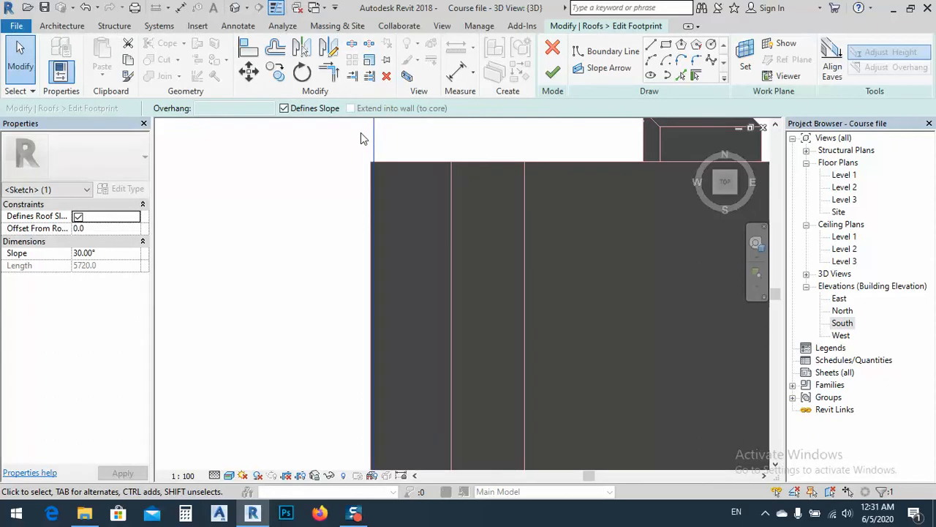
Move the roof extension's east boundary line outward until it aligns with the portico's outer east edge.
scroll(329, 202, down, 5)
key(alt)
scroll(286, 267, down, 3)
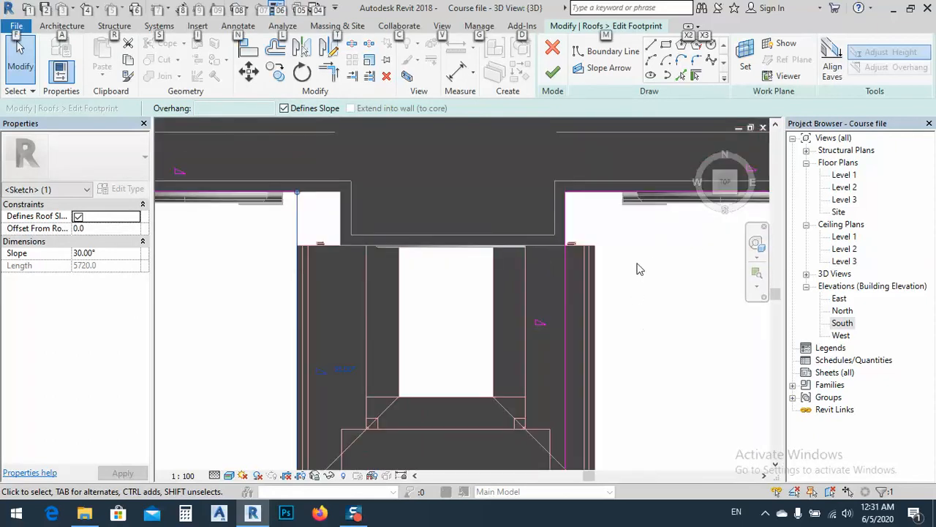
scroll(641, 274, up, 6)
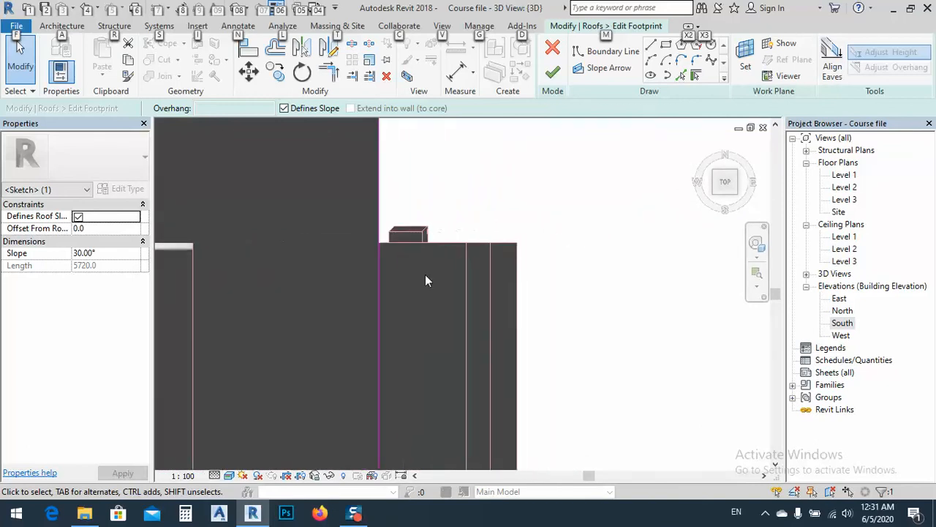
key(alt)
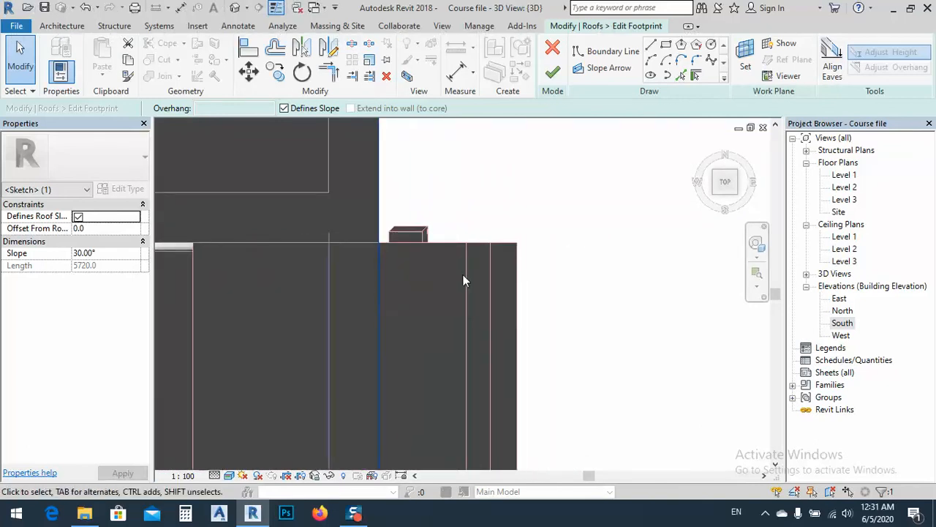
scroll(466, 277, down, 2)
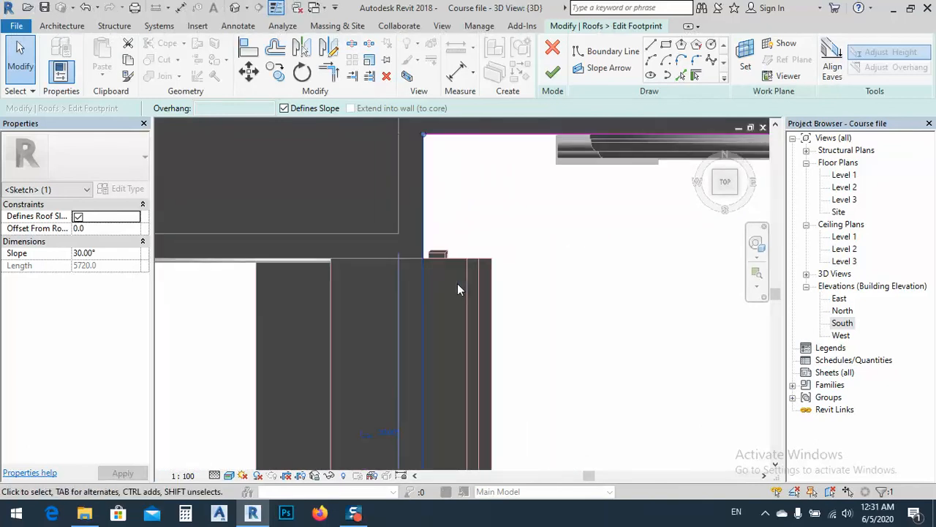
key(Right)
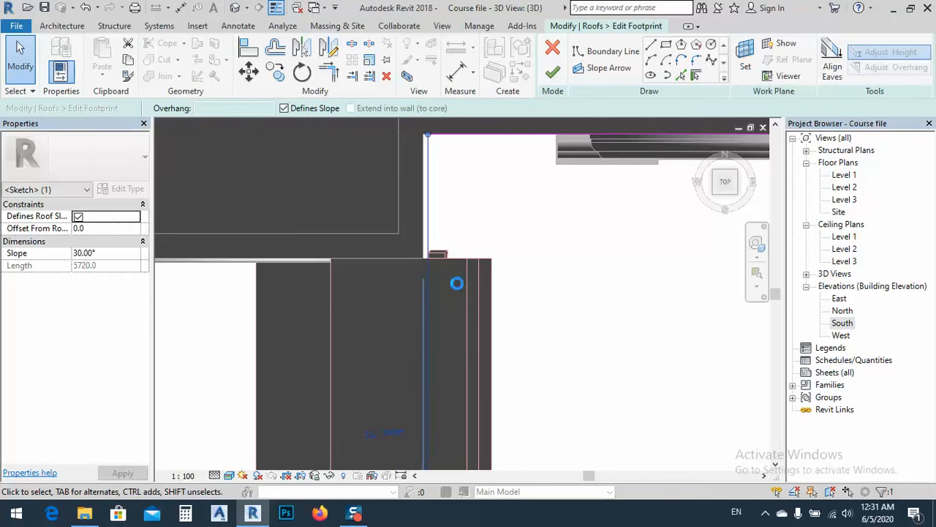
key(Right)
key(Right)
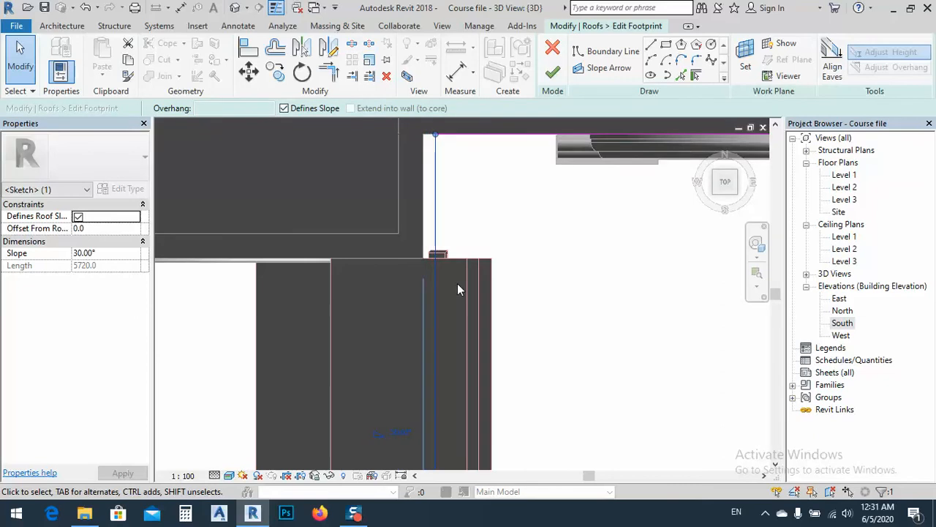
scroll(455, 270, up, 3)
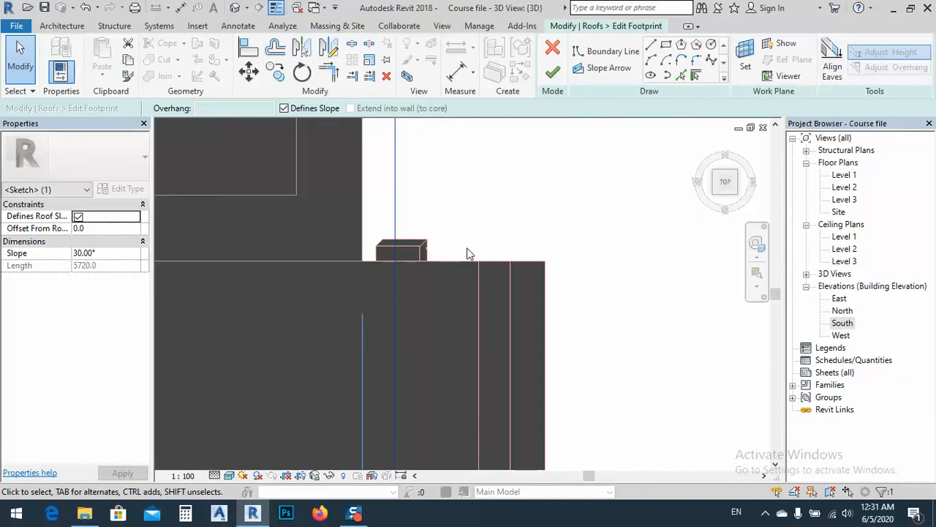
key(Right)
key(Right)
key(Right)
key(Right)
key(Right)
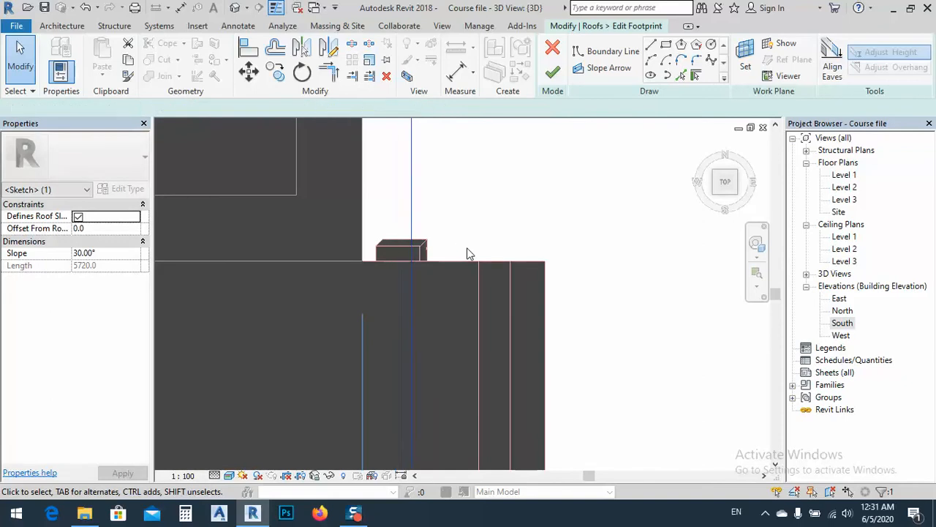
key(Right)
key(Right)
key(Right)
key(Right)
key(Right)
key(Right)
key(Right)
key(Right)
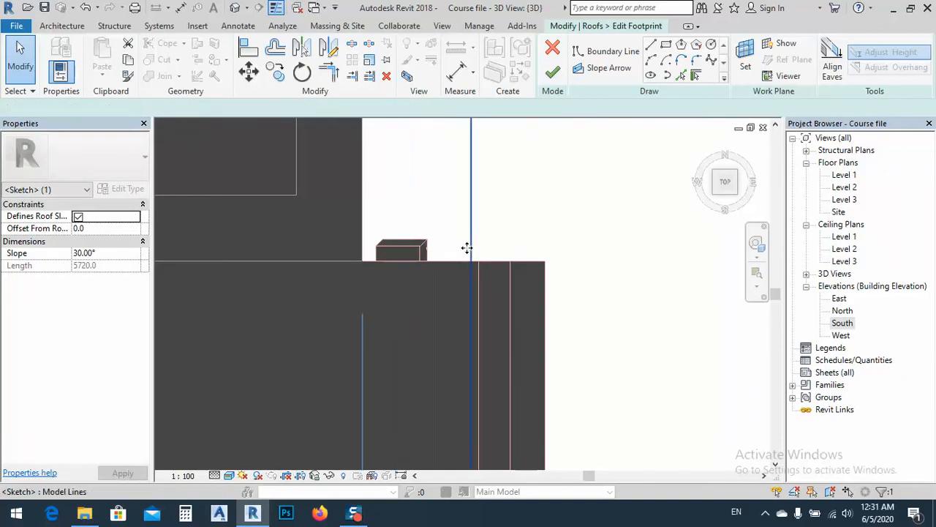
key(Right)
key(Right)
key(Right)
key(Right)
key(Right)
key(Right)
key(Right)
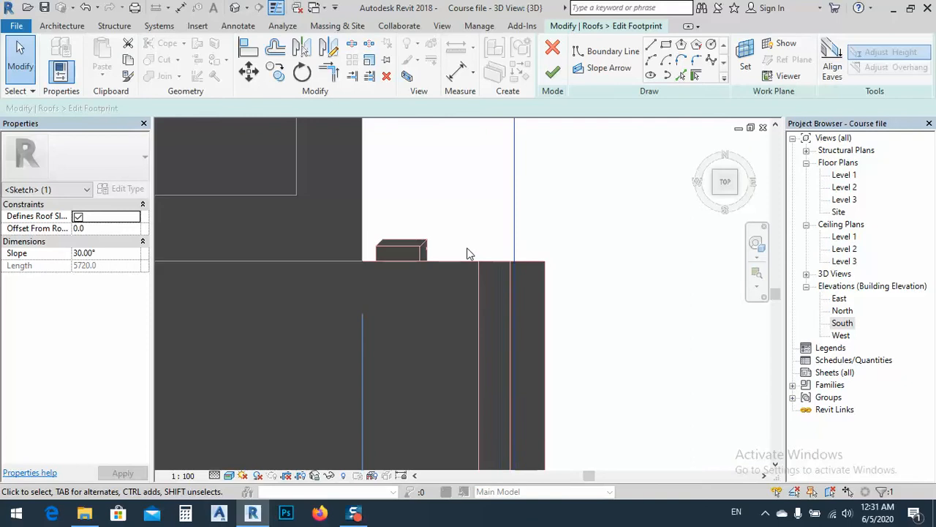
key(Right)
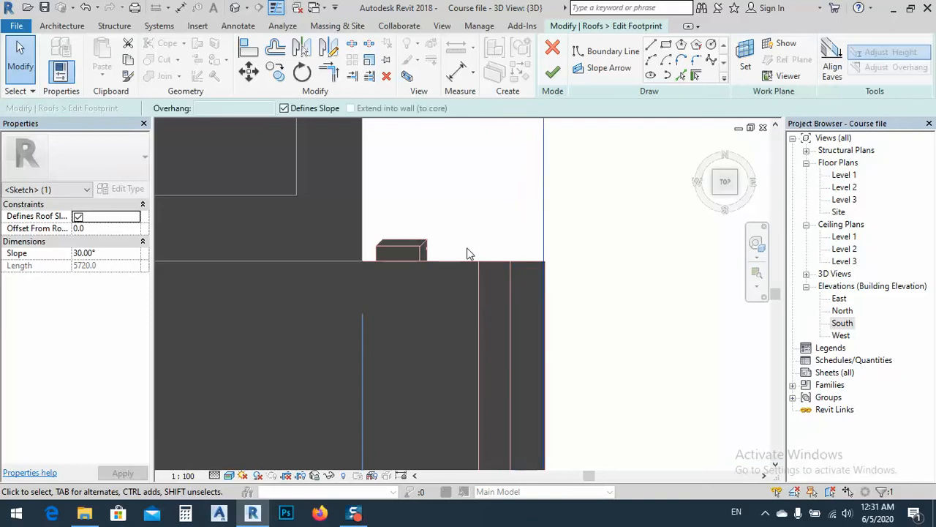
Finish the roof footprint edit and attach the highlighted walls to the roof.
scroll(467, 252, down, 5)
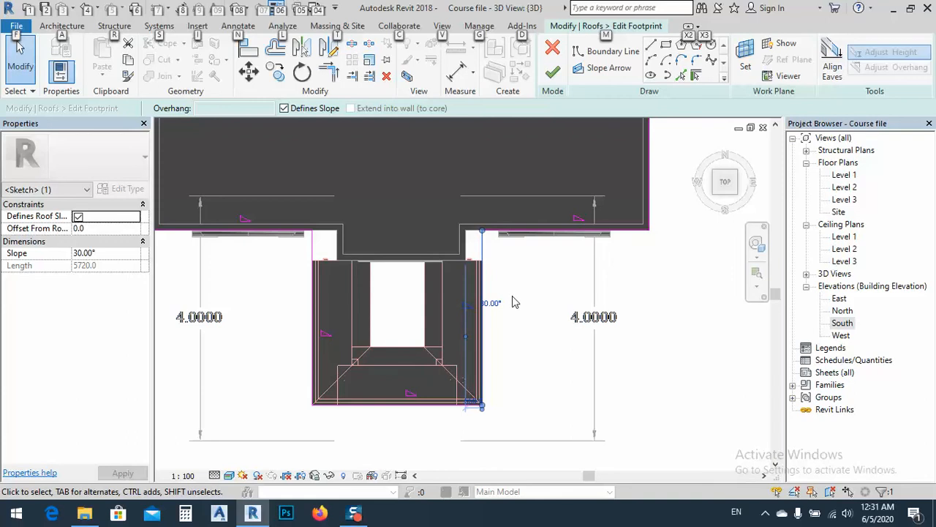
click(552, 73)
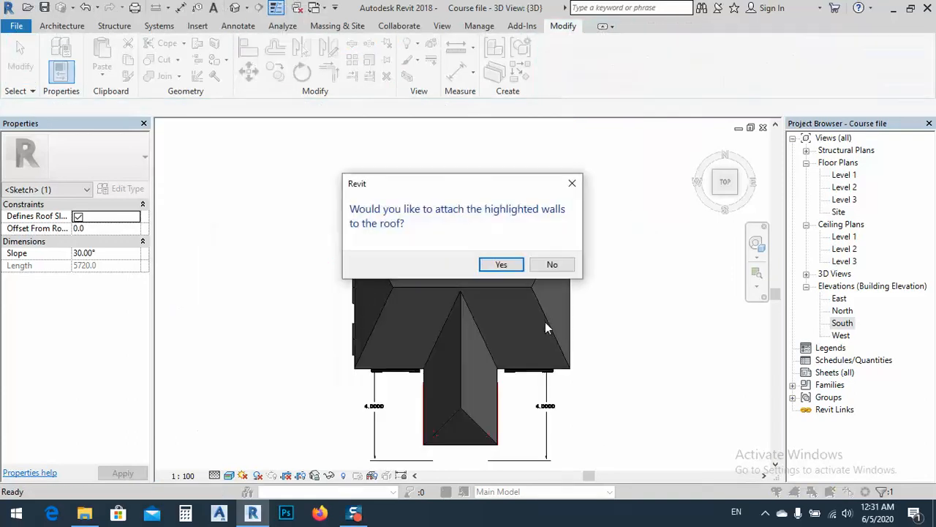
click(523, 267)
scroll(618, 409, up, 4)
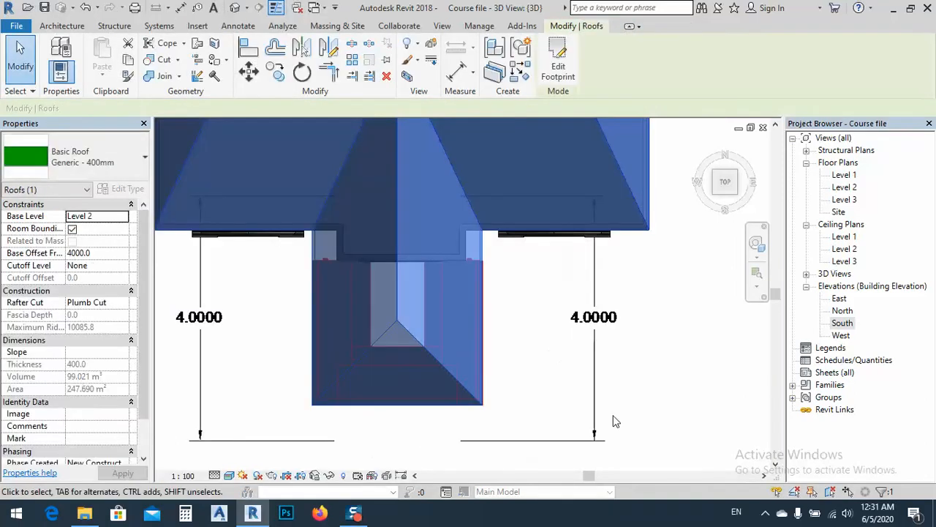
click(618, 402)
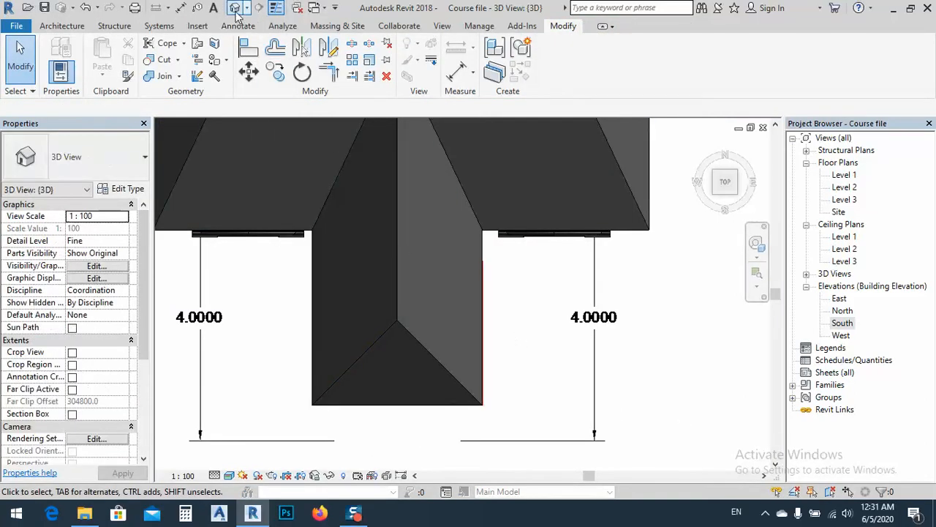
Reshape the roof's slopes in the 3D view, lowering the portico and main ridges to a maximum ridge height of about 9615.
scroll(524, 378, down, 2)
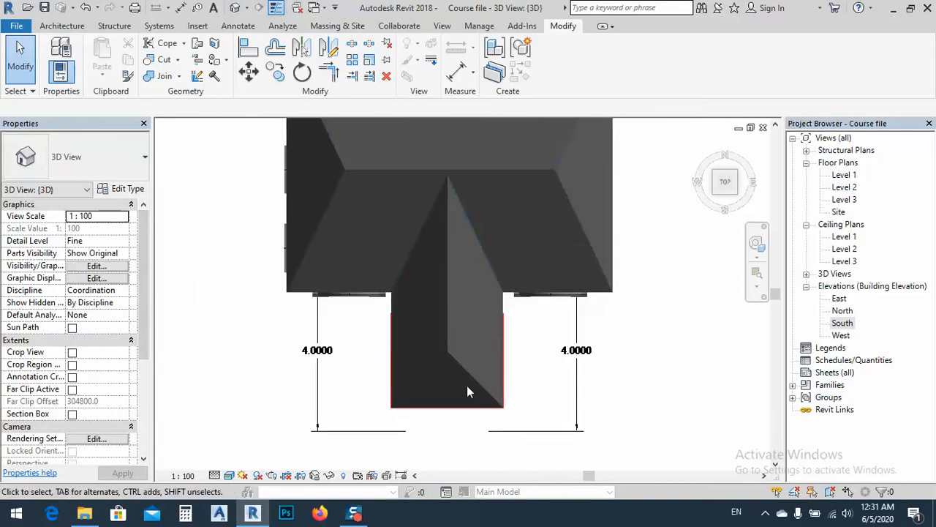
middle_drag(464, 393, 567, 213)
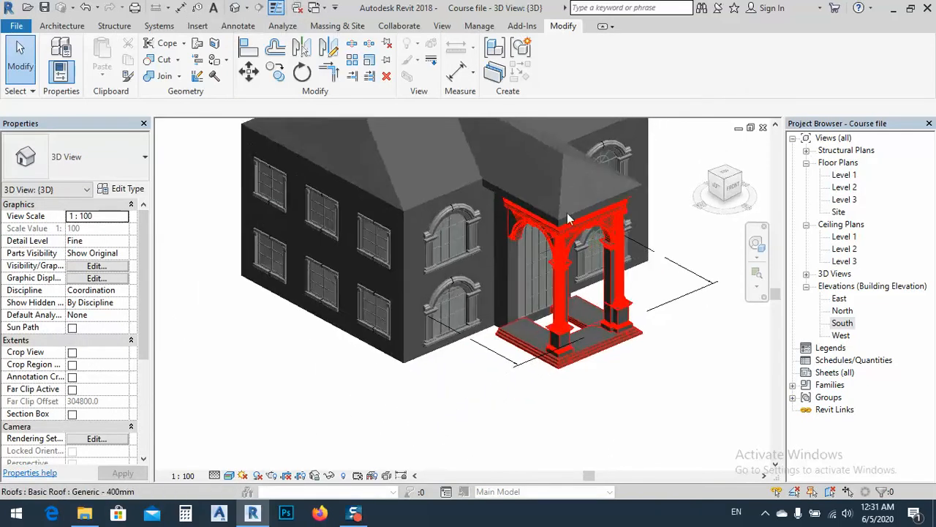
shift+middle_drag(477, 244, 463, 285)
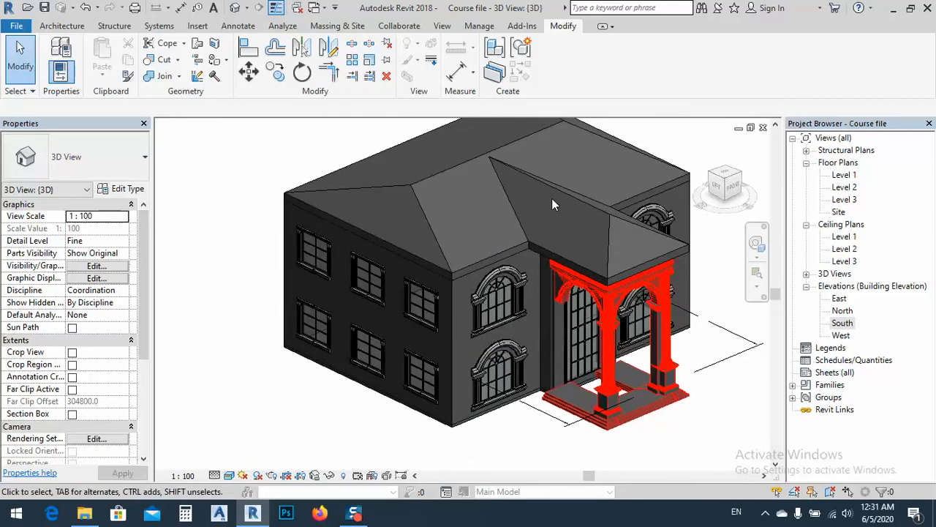
click(590, 202)
drag(548, 187, 584, 222)
drag(493, 158, 472, 204)
click(326, 149)
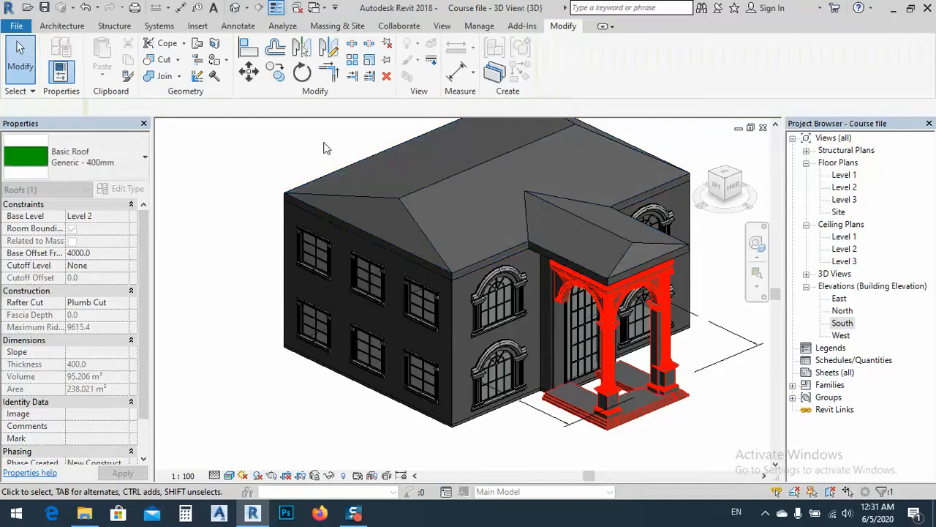
Create a new in-place component in the Generic Models category, keeping the default name.
shift+middle_drag(560, 259, 540, 200)
scroll(523, 306, up, 5)
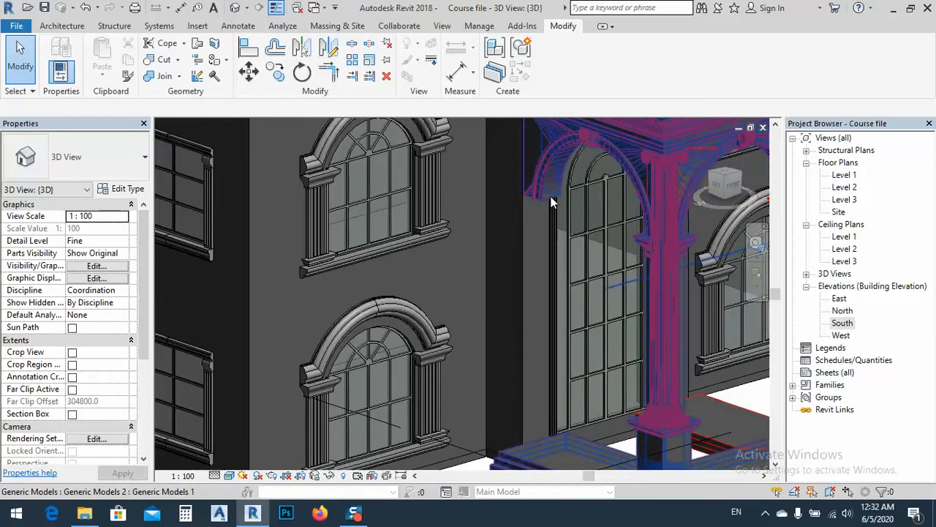
scroll(550, 196, down, 3)
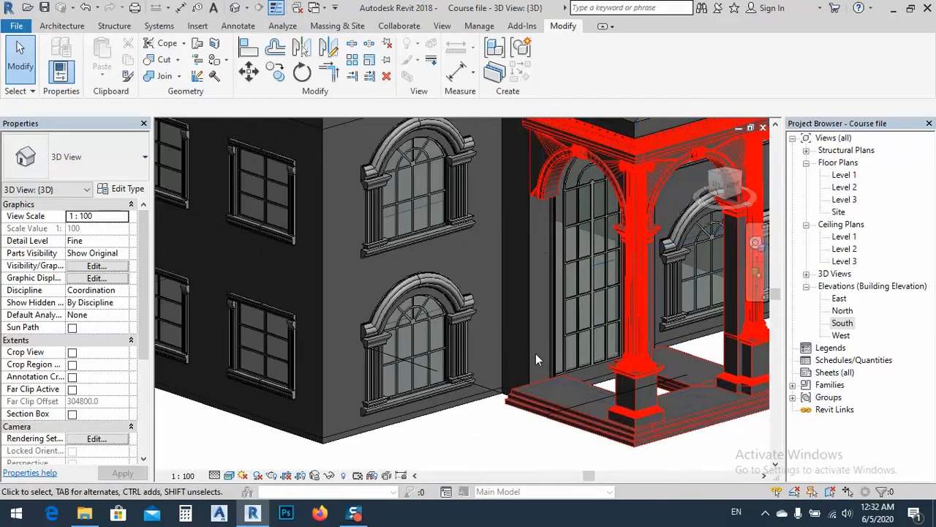
click(63, 25)
click(167, 70)
click(180, 128)
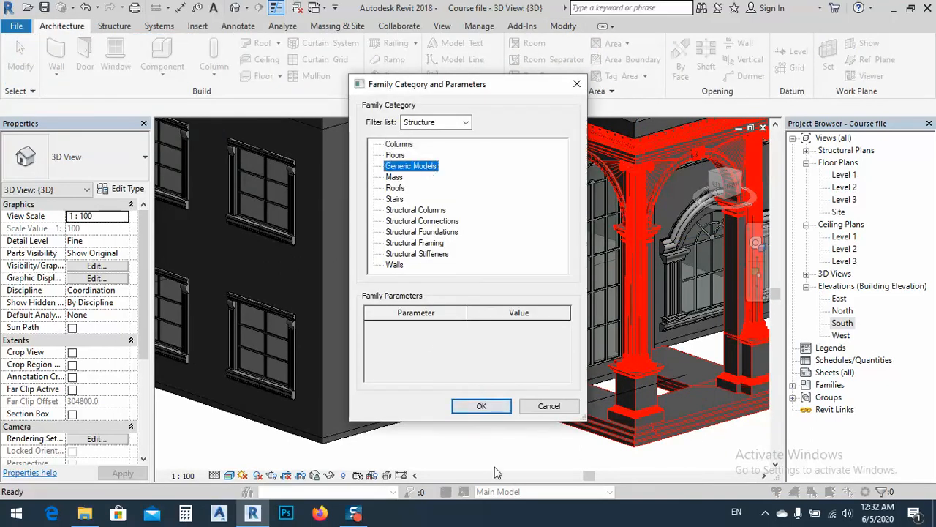
click(484, 406)
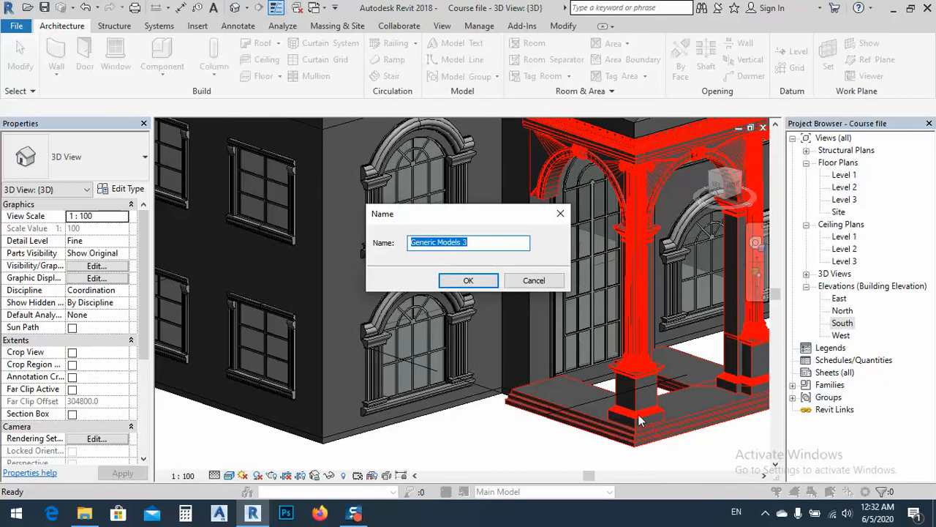
click(467, 281)
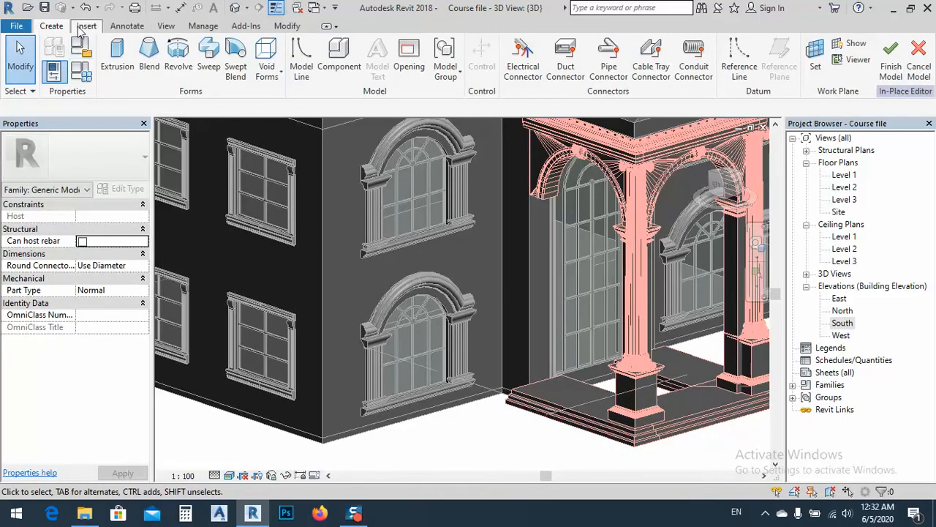
Import the CAD file column model.dwg into the in-place model, positioned Auto - Origin to Origin at Level 1.
click(81, 27)
click(284, 54)
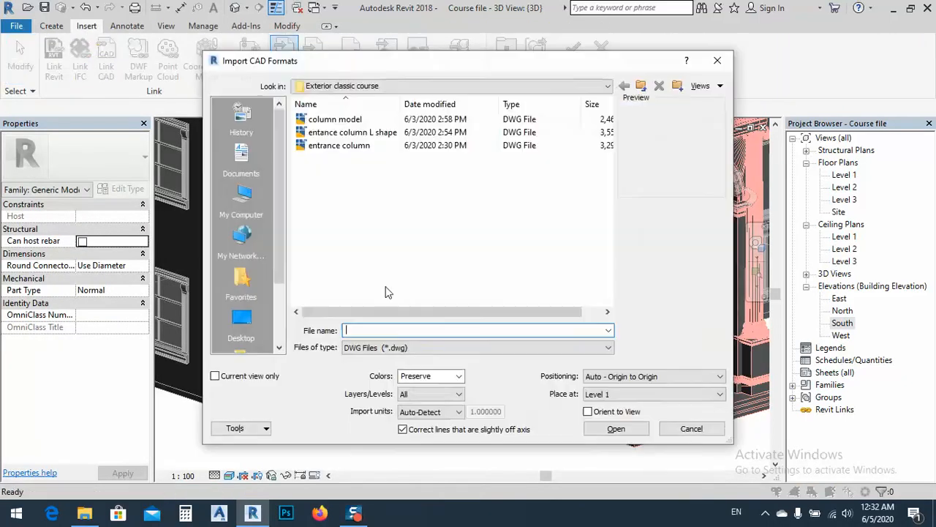
click(335, 120)
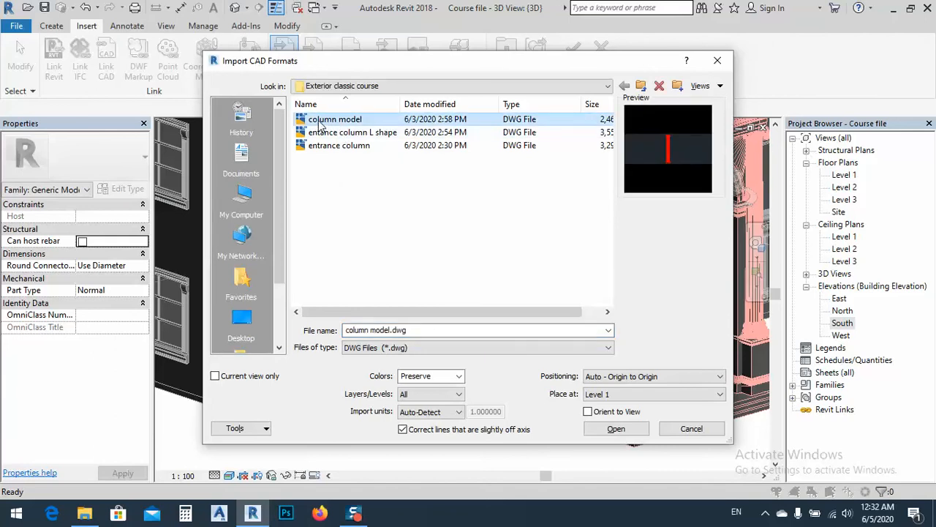
click(612, 430)
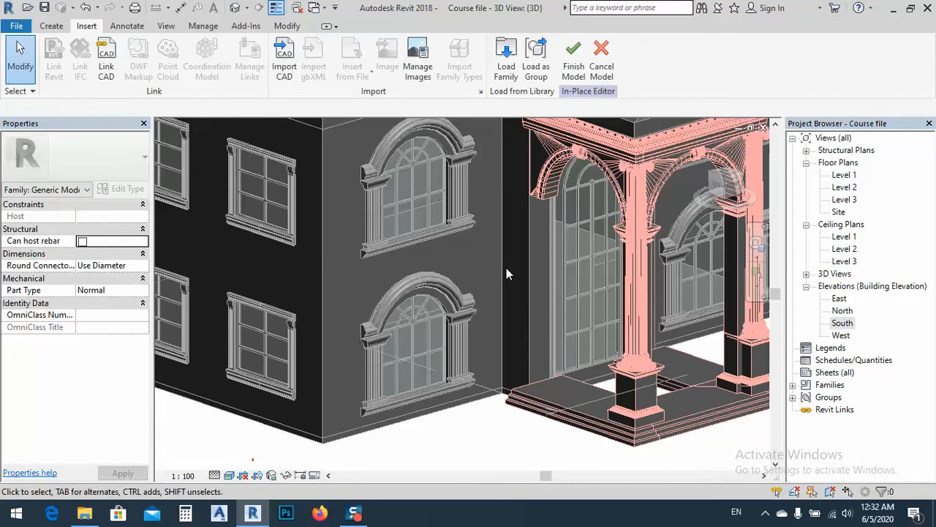
Set the import units of the imported column model.dwg symbol to meter.
scroll(504, 269, down, 5)
shift+middle_drag(479, 344, 417, 335)
scroll(405, 320, up, 5)
scroll(405, 322, up, 5)
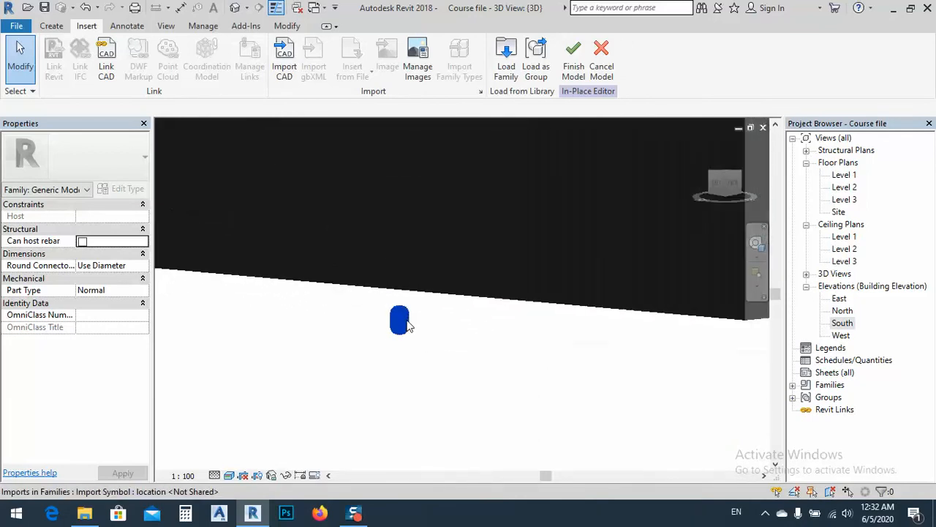
click(399, 318)
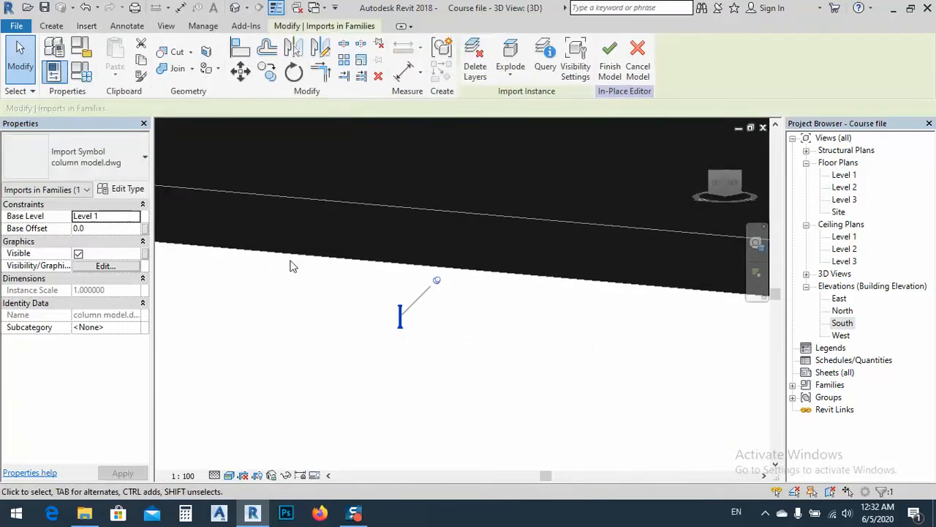
click(121, 193)
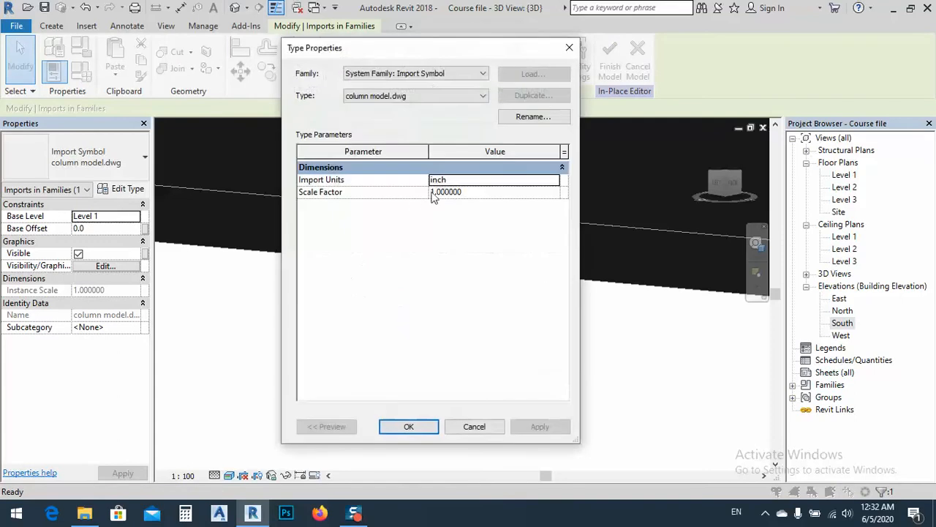
click(553, 181)
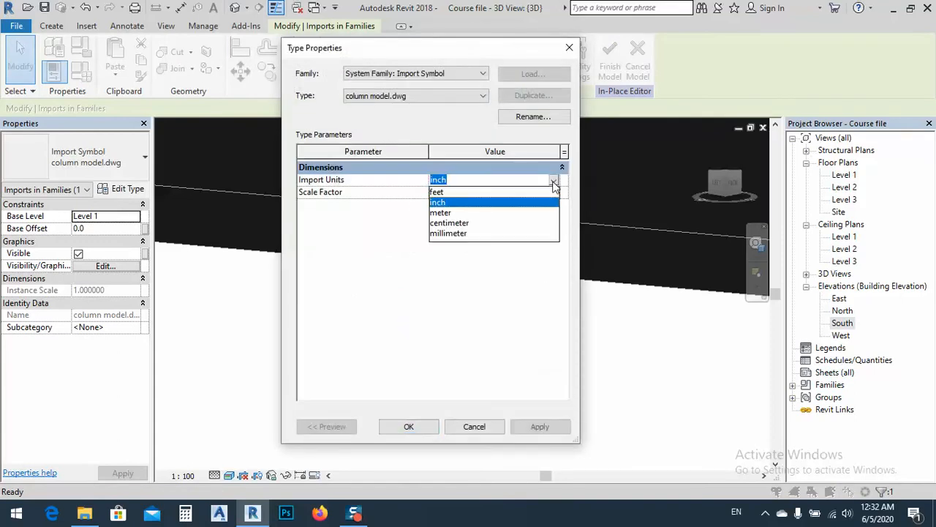
click(465, 212)
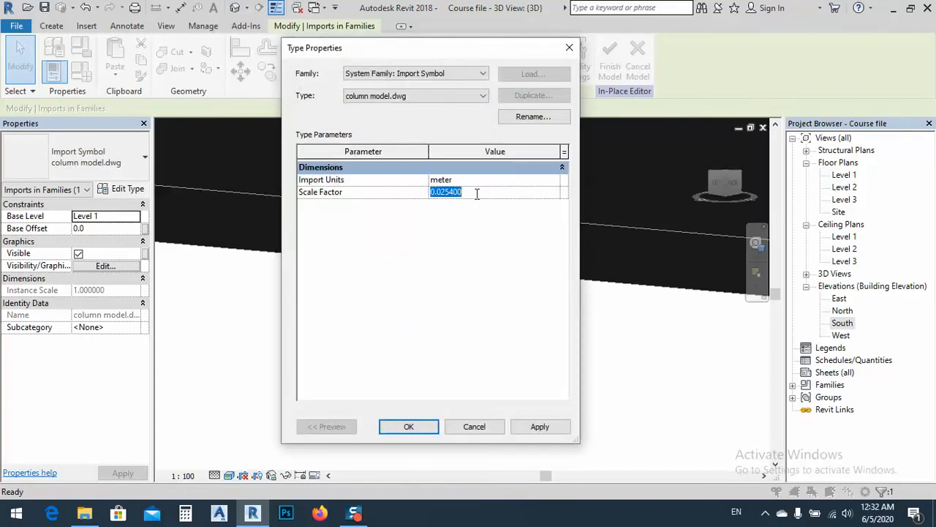
click(545, 430)
click(409, 426)
Move the imported column onto the portico platform, close to the building wall beneath the side arch, positioning it in the West elevation.
scroll(417, 326, down, 5)
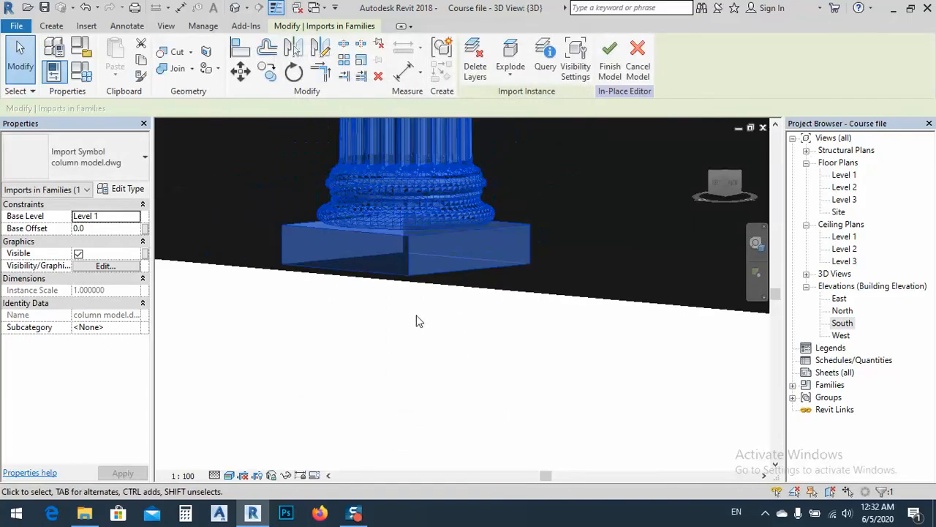
scroll(416, 335, down, 4)
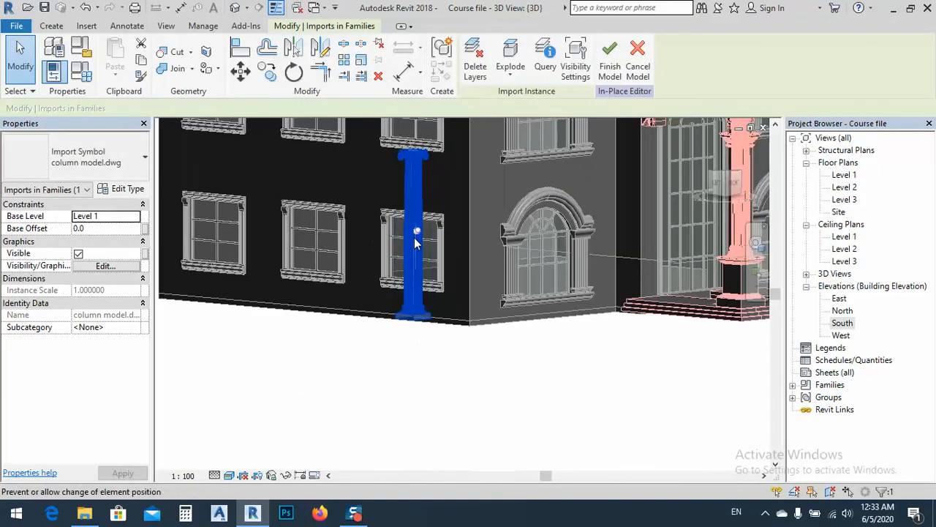
drag(415, 235, 647, 279)
scroll(539, 397, up, 4)
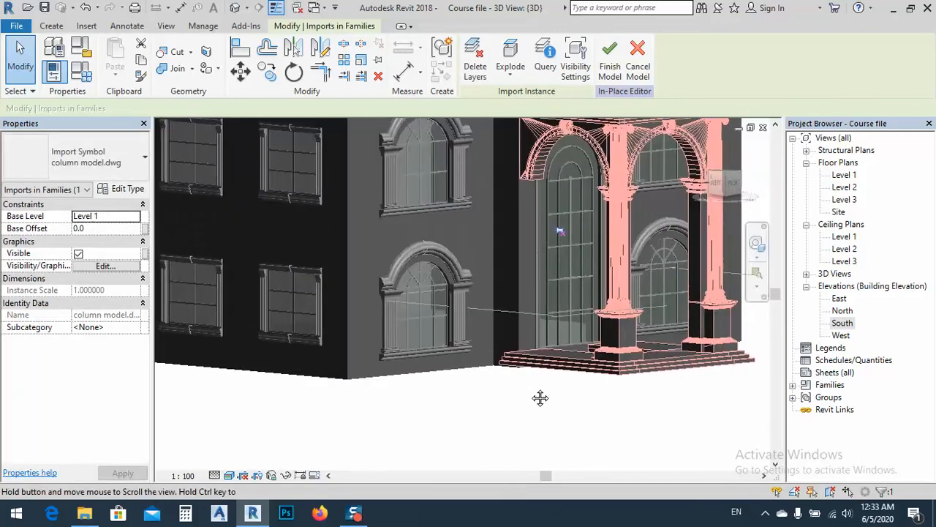
double_click(842, 336)
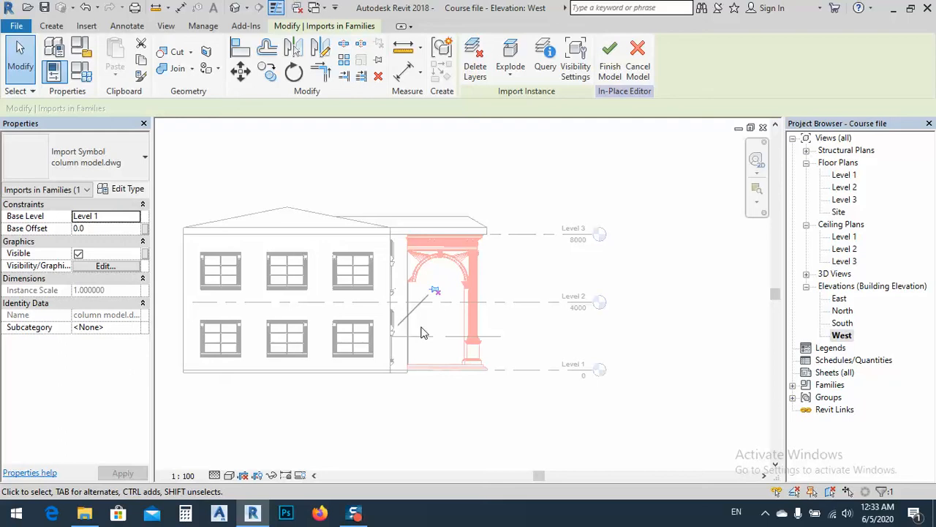
drag(434, 327, 422, 327)
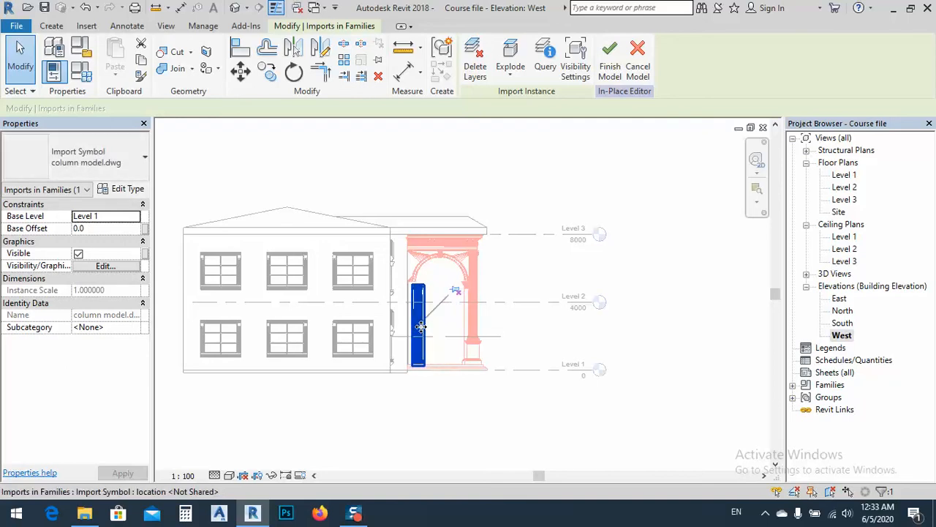
Increase the scale factor of the imported column slightly so it spans from the portico platform to the side arch's springing.
scroll(421, 329, up, 4)
key(alt)
scroll(405, 407, up, 3)
scroll(377, 453, up, 2)
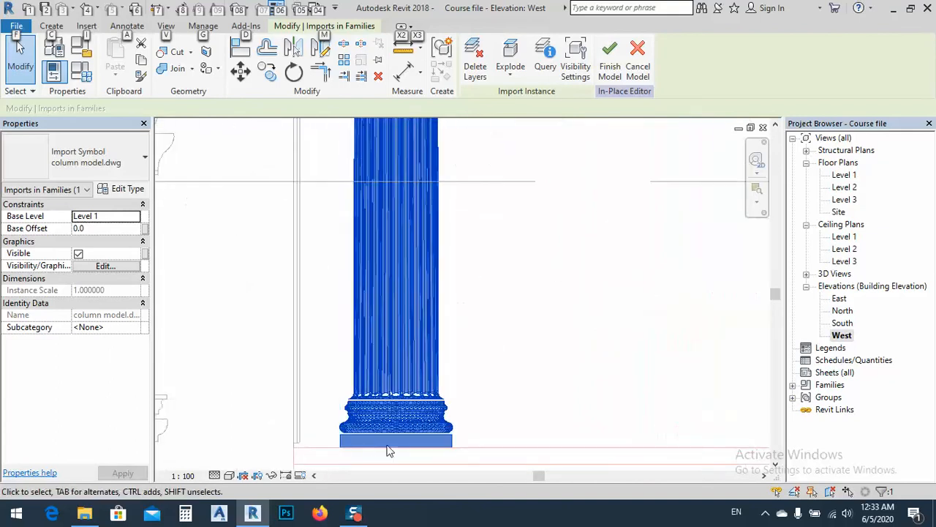
scroll(382, 447, down, 6)
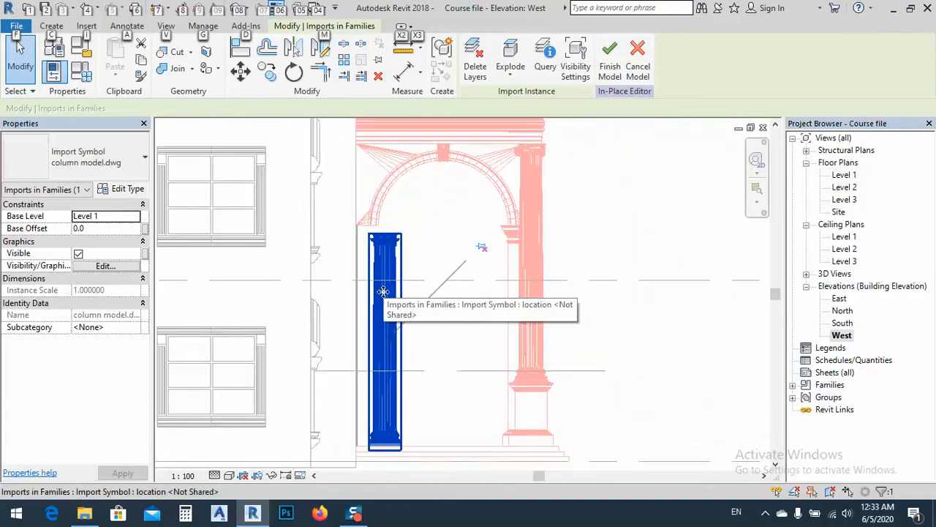
key(Escape)
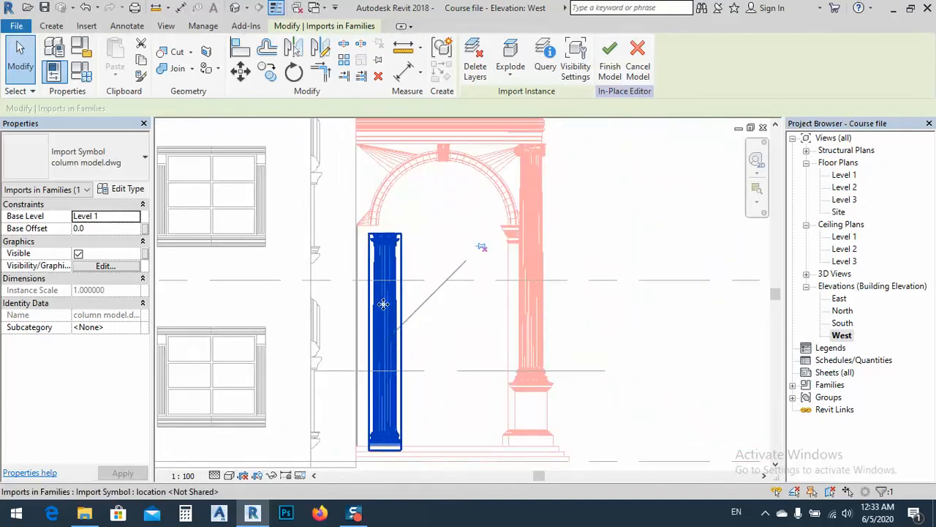
scroll(373, 298, up, 2)
key(alt)
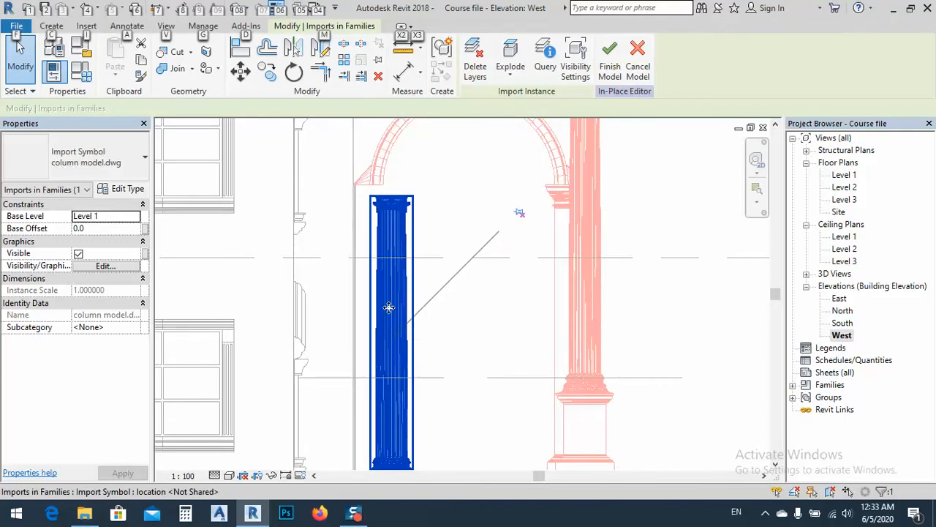
scroll(391, 309, down, 1)
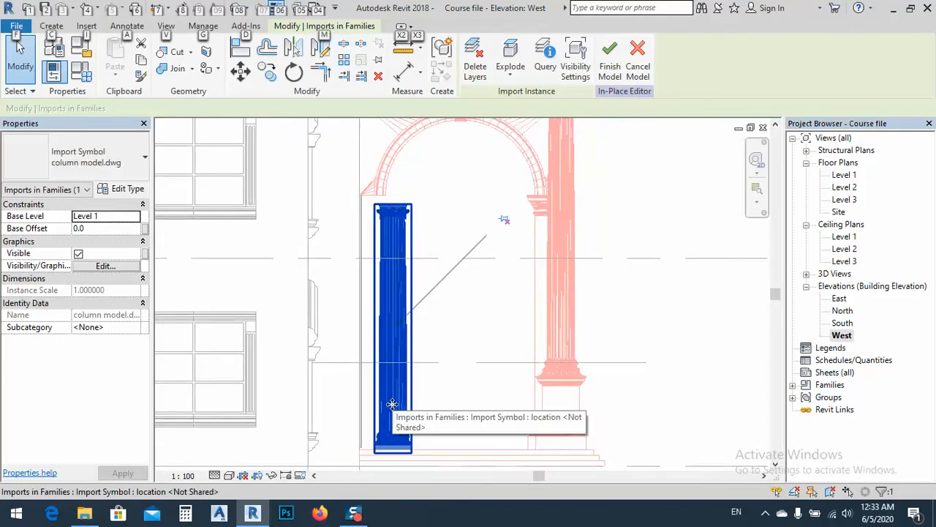
click(122, 189)
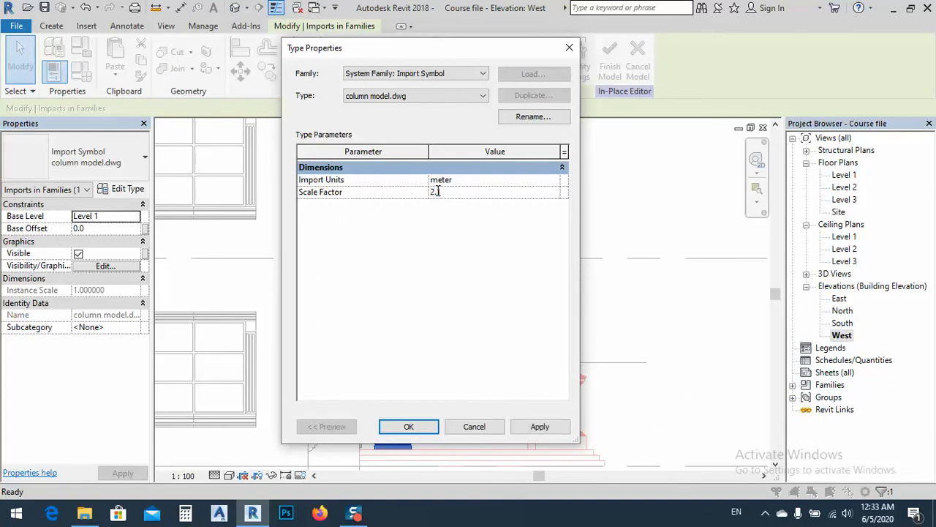
click(408, 427)
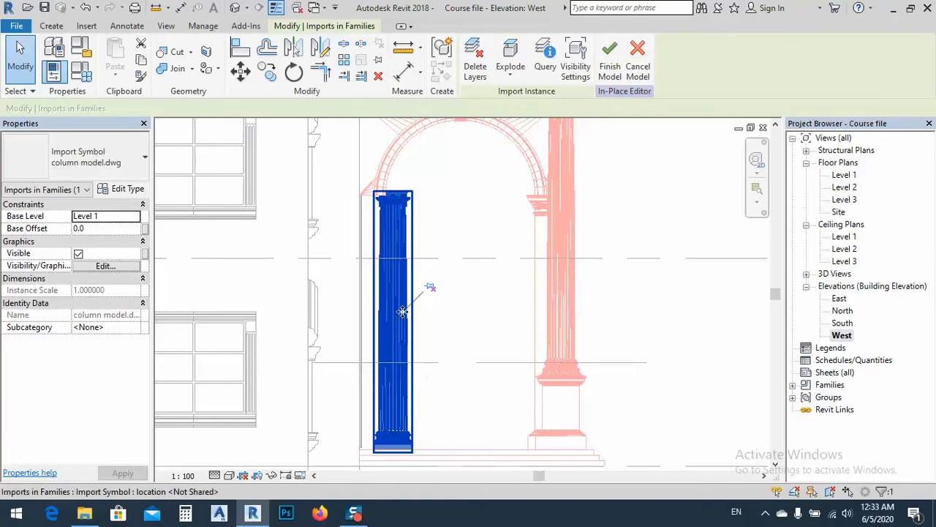
Shift the column against the building wall under the side arch's springing, lowering it to a base offset of about -69.2.
scroll(387, 465, up, 3)
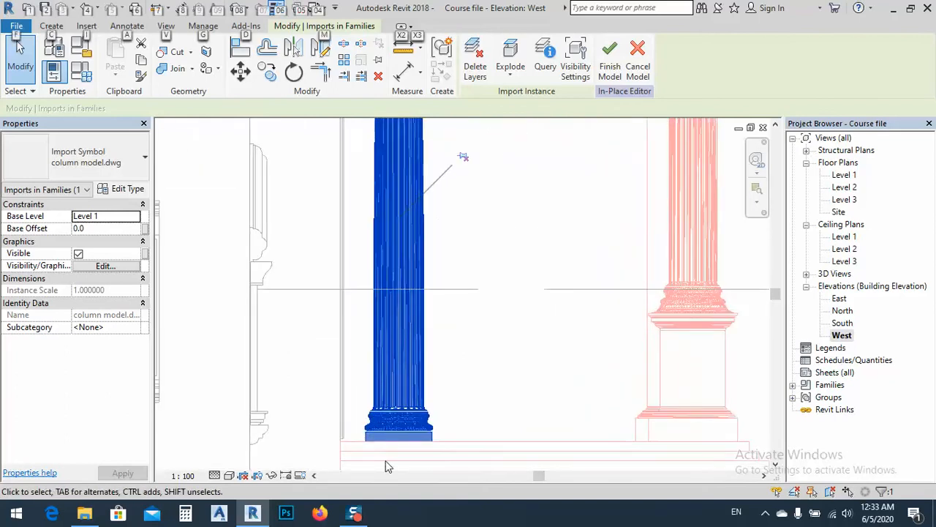
key(alt)
scroll(366, 190, up, 4)
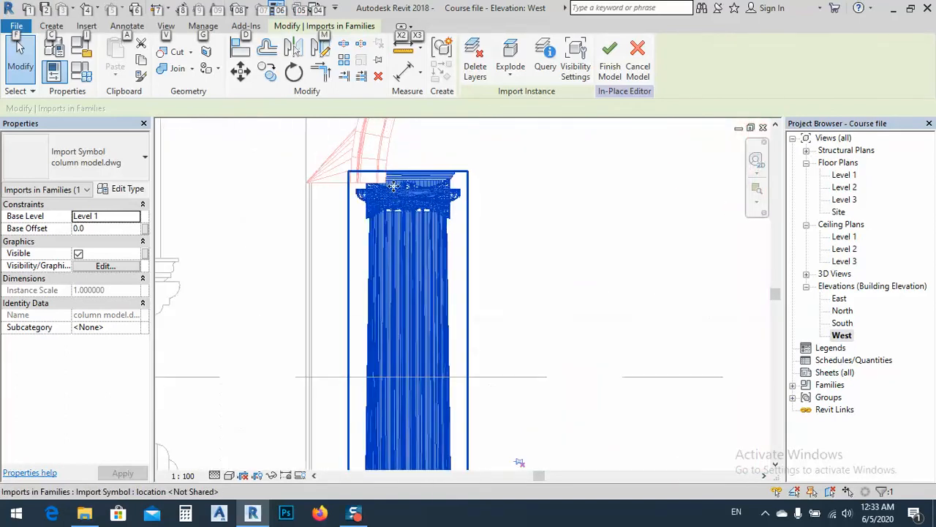
drag(392, 194, 352, 207)
key(Left)
key(Left)
key(Left)
key(Left)
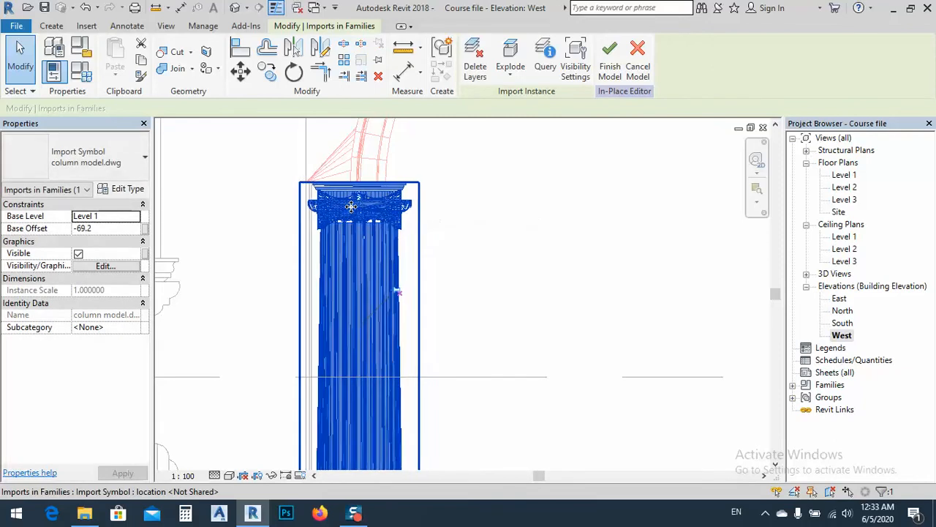
scroll(348, 205, down, 5)
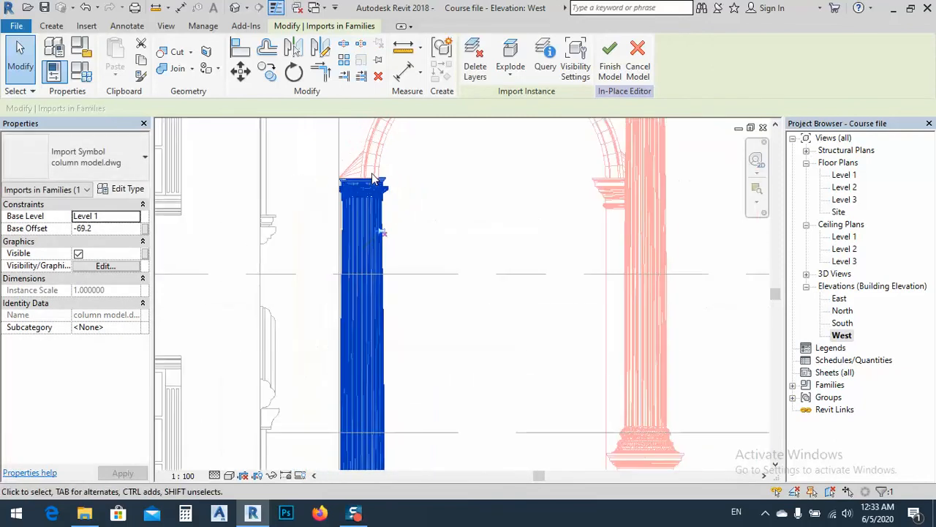
In the South elevation, shift the column sideways to line up behind the portico's left front column.
double_click(849, 323)
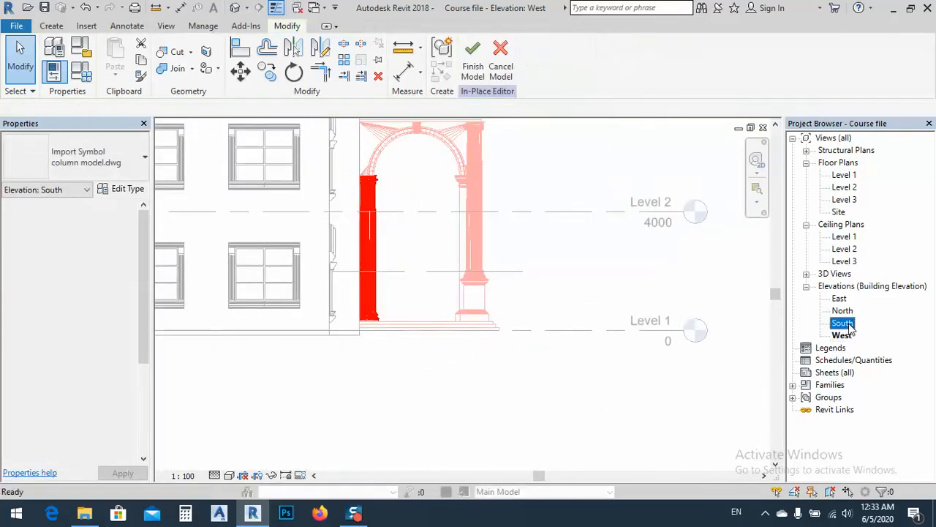
scroll(413, 349, up, 2)
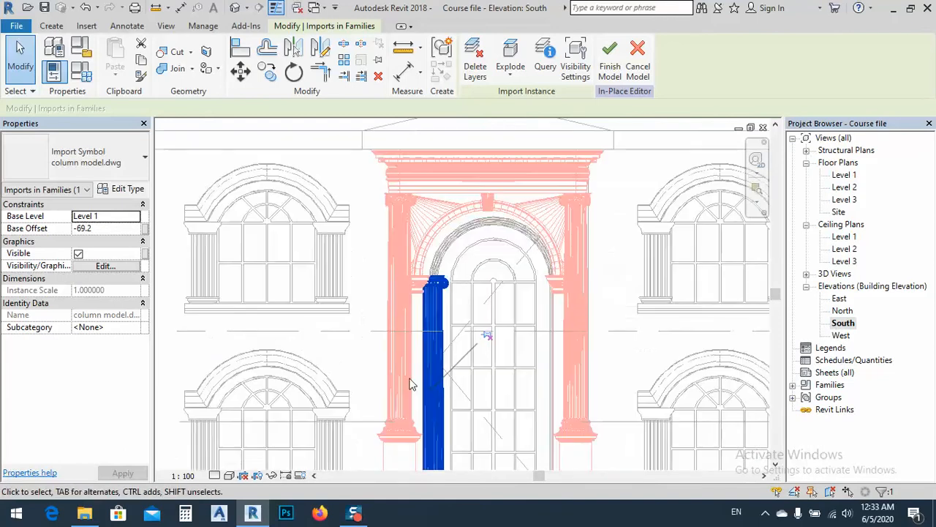
key(Left)
key(Left)
key(Left)
key(Left)
key(Left)
key(Left)
key(Left)
key(Left)
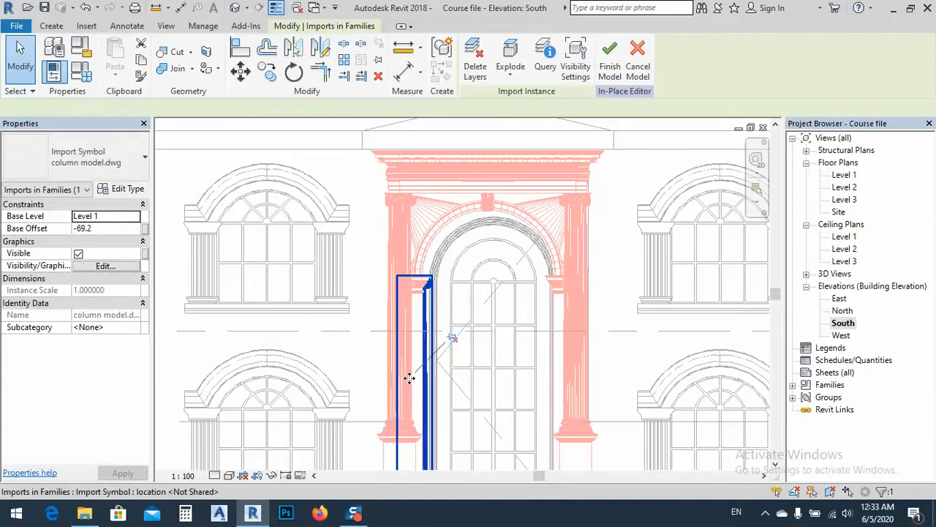
key(Escape)
Check the column's placement at the portico in the 3D view and finish the in-place model.
click(235, 8)
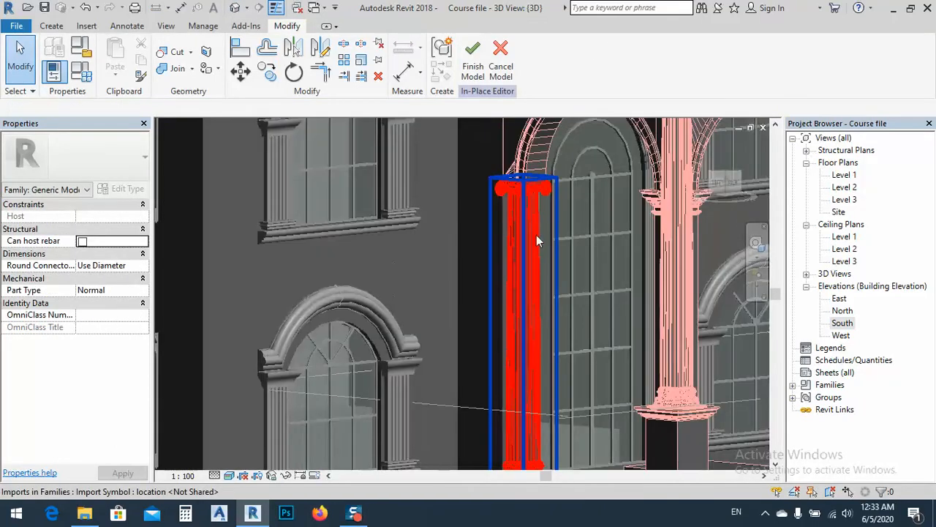
mouse_move(536, 235)
shift+middle_down()
mouse_move(540, 338)
mouse_move(525, 242)
shift+middle_up()
scroll(525, 242, up, 3)
scroll(532, 233, down, 5)
scroll(533, 233, down, 3)
click(532, 415)
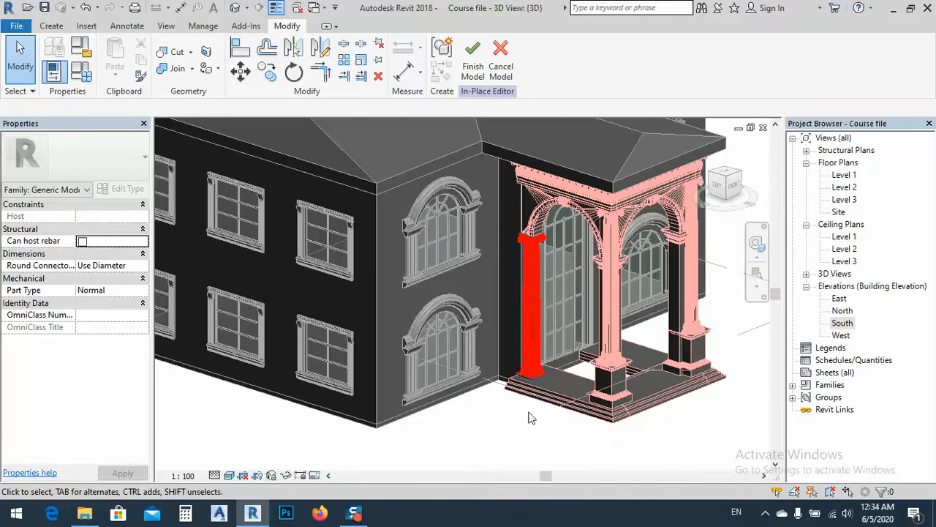
click(472, 67)
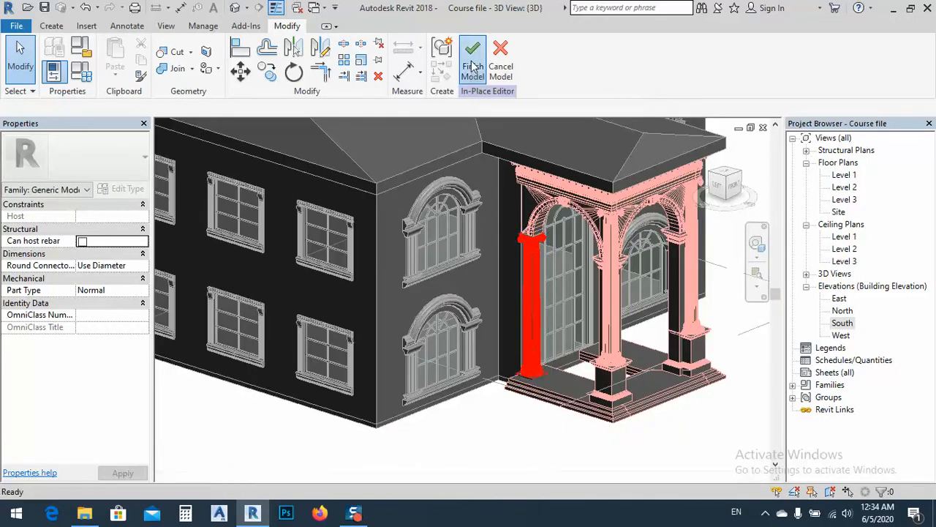
Try to mirror the column in the 3D view about an axis drawn at the portico's front steps, and delete the copy.
click(535, 330)
shift+middle_drag(676, 383, 592, 413)
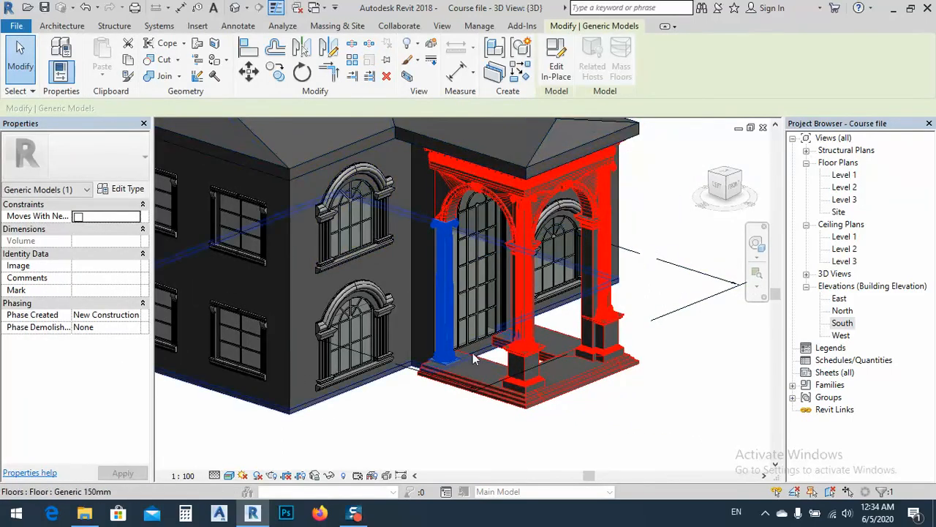
click(327, 53)
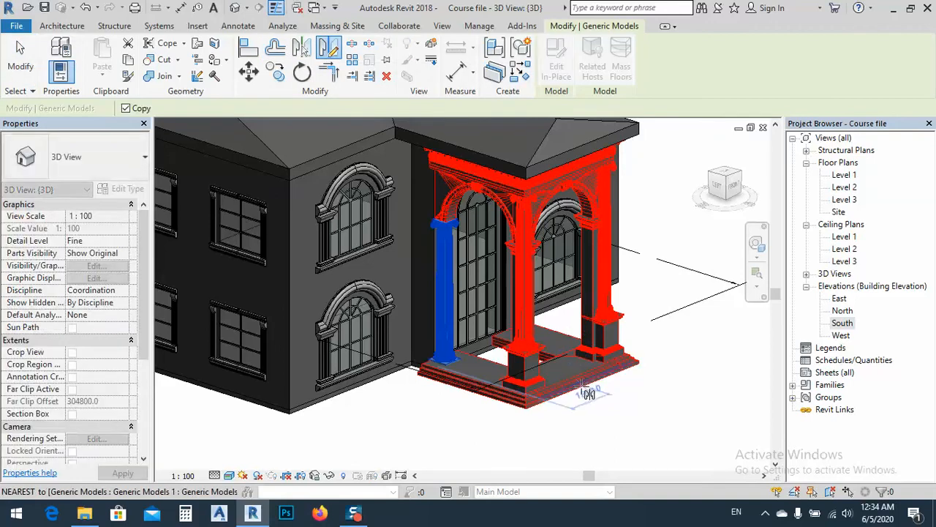
click(579, 395)
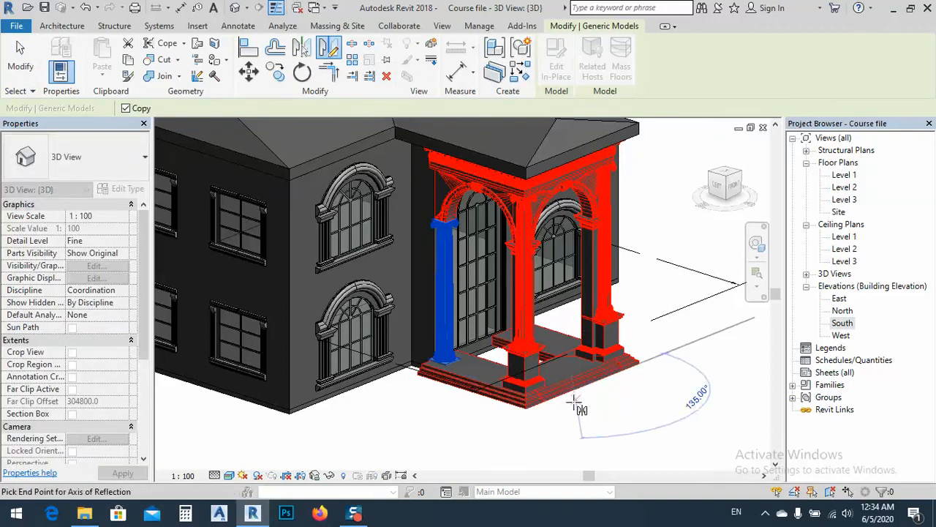
click(576, 410)
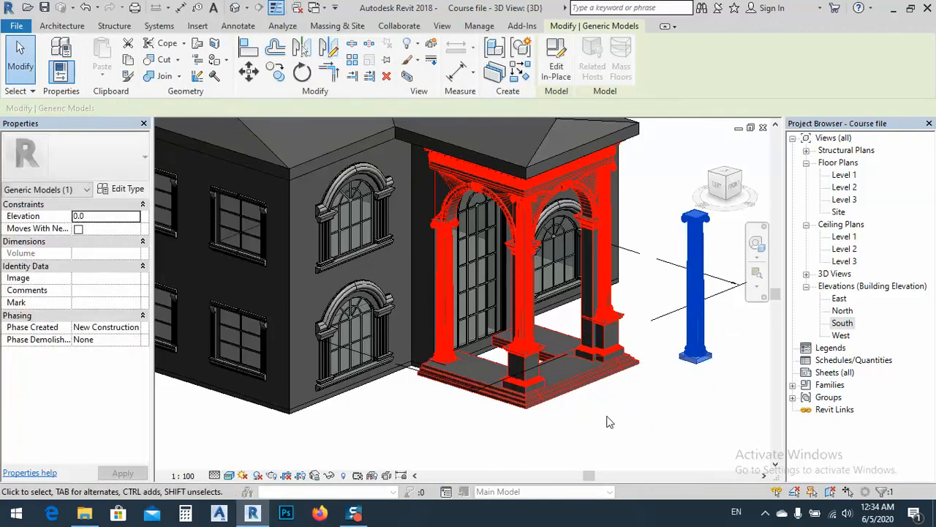
key(Escape)
click(695, 336)
key(Delete)
Mirror a copy of the column to the portico's other side about a vertical axis through the entrance door's centre in the South elevation.
click(445, 284)
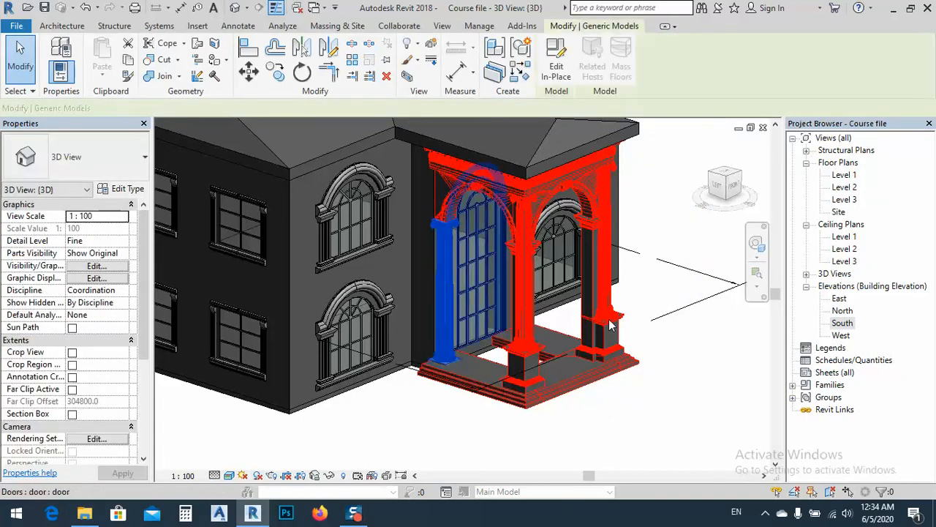
double_click(844, 325)
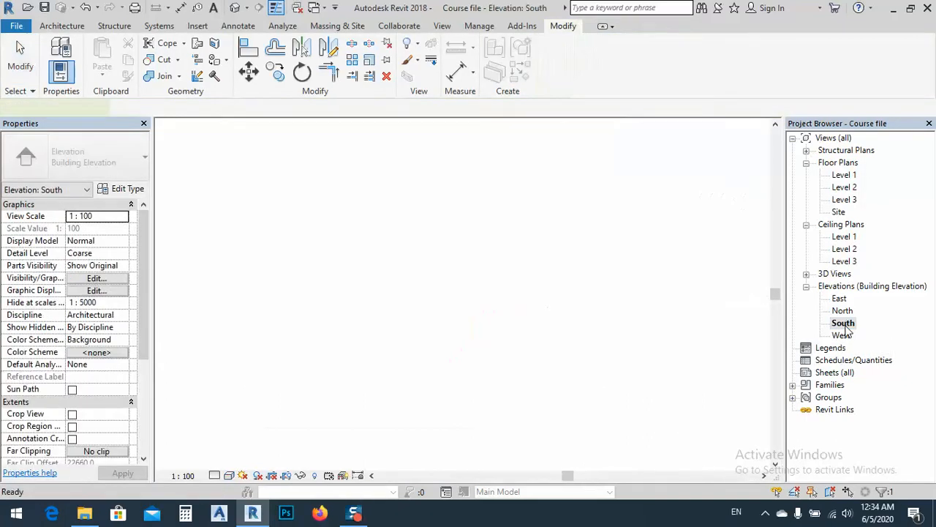
scroll(455, 228, down, 5)
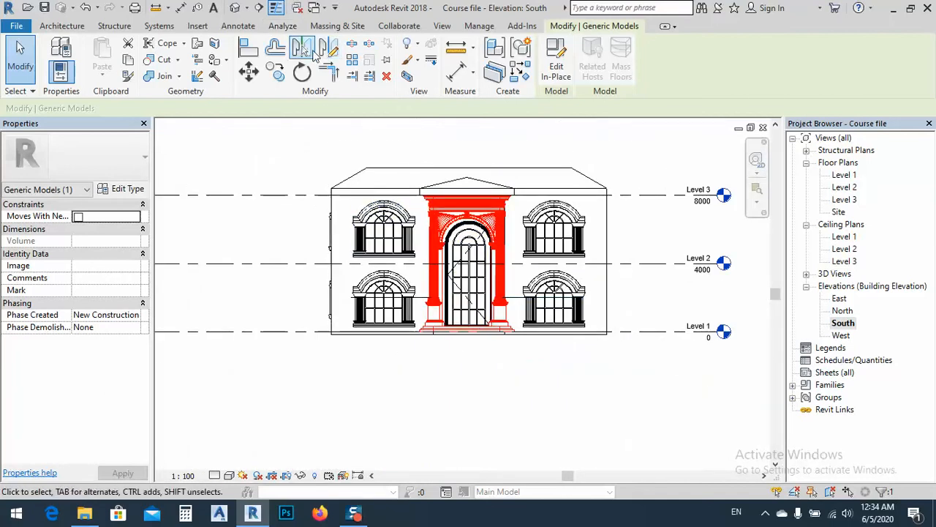
click(329, 49)
click(469, 333)
click(471, 358)
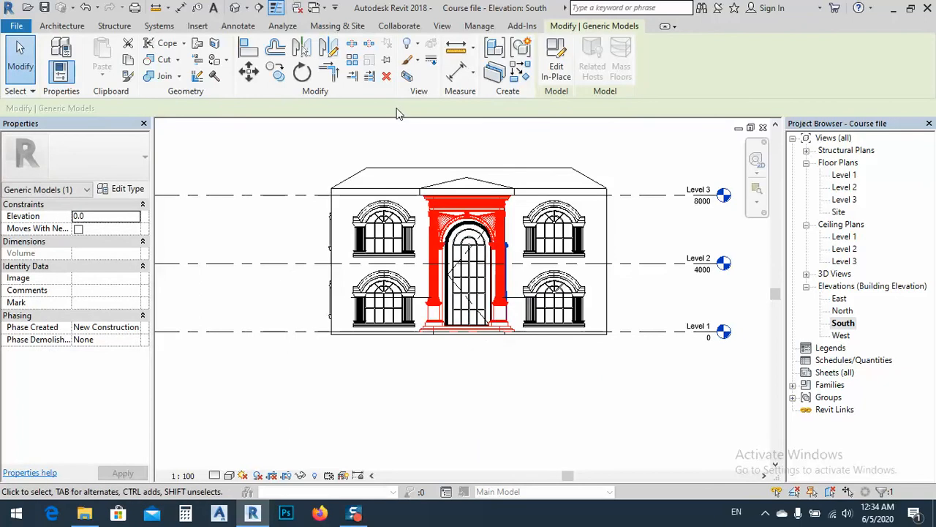
Examine the mirrored columns at the portico, the building's side wall and the roof in the 3D view.
click(235, 8)
shift+middle_drag(514, 359, 429, 382)
click(460, 418)
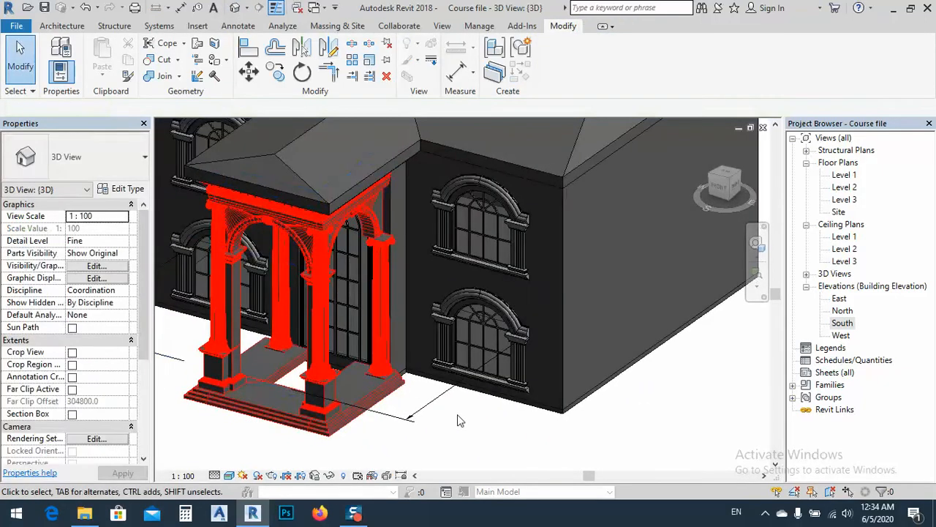
scroll(380, 296, up, 2)
click(380, 261)
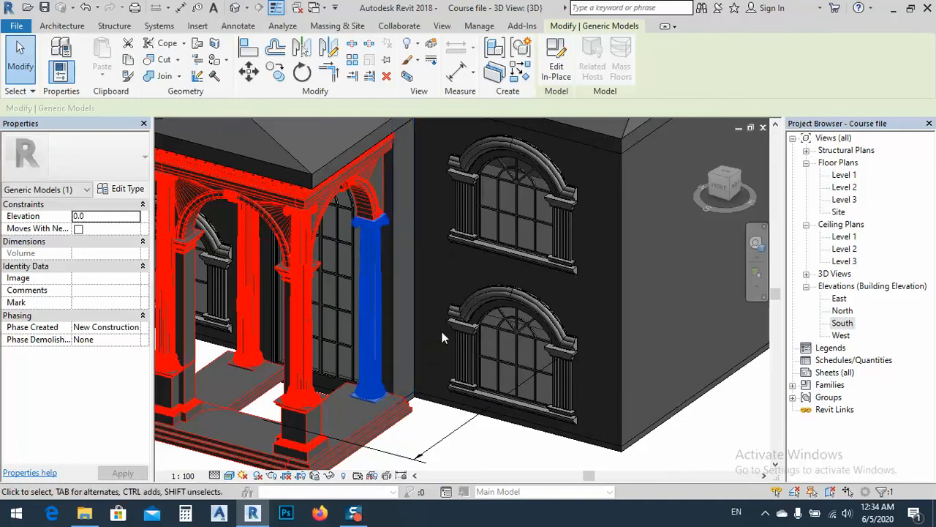
click(427, 419)
shift+middle_drag(427, 419, 512, 412)
scroll(505, 408, up, 6)
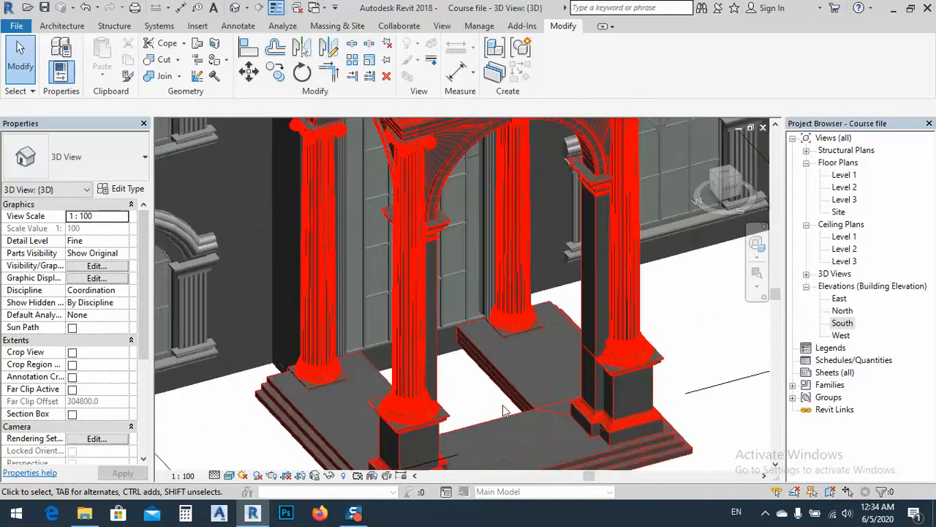
scroll(472, 387, down, 5)
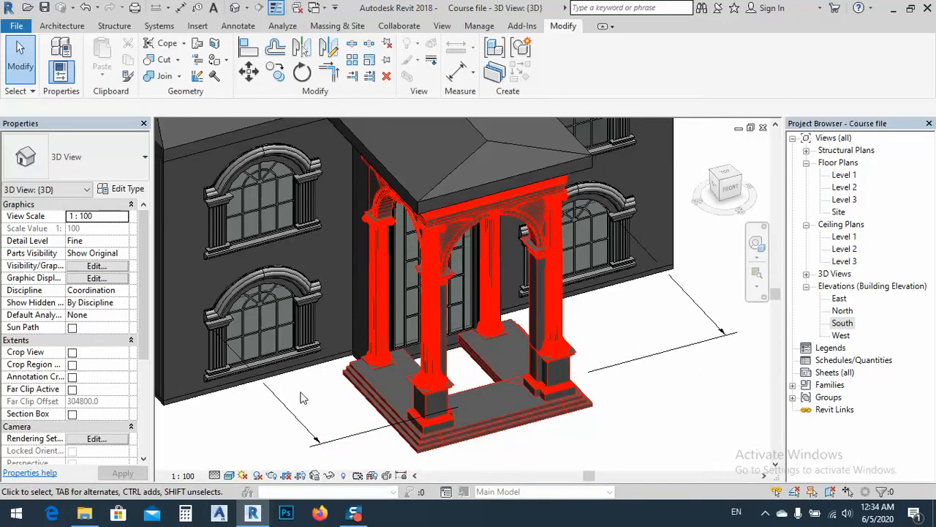
scroll(322, 401, down, 3)
shift+middle_drag(327, 383, 418, 410)
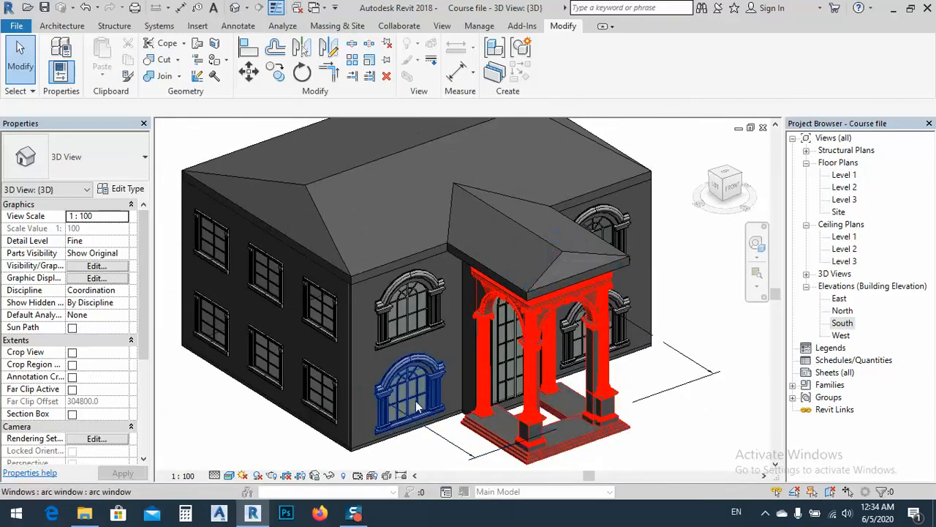
middle_drag(387, 165, 398, 182)
middle_drag(329, 296, 443, 226)
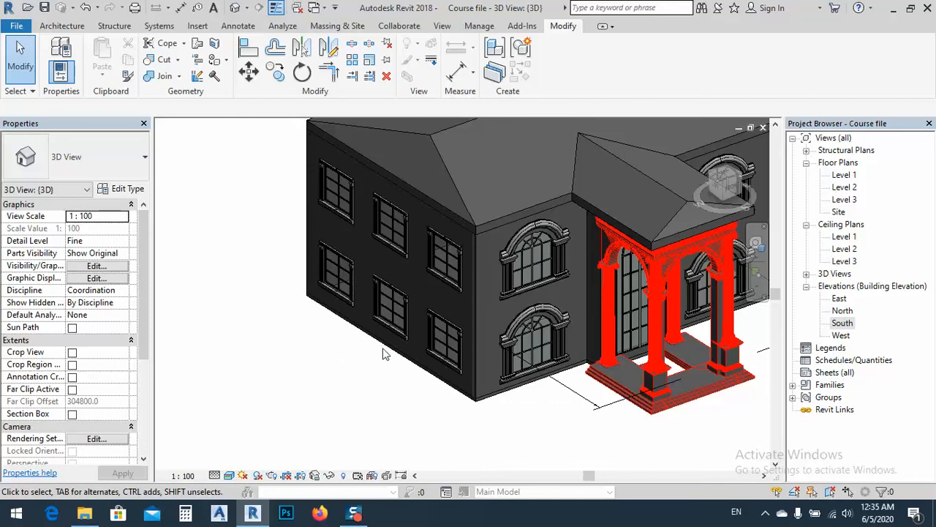
scroll(386, 354, up, 5)
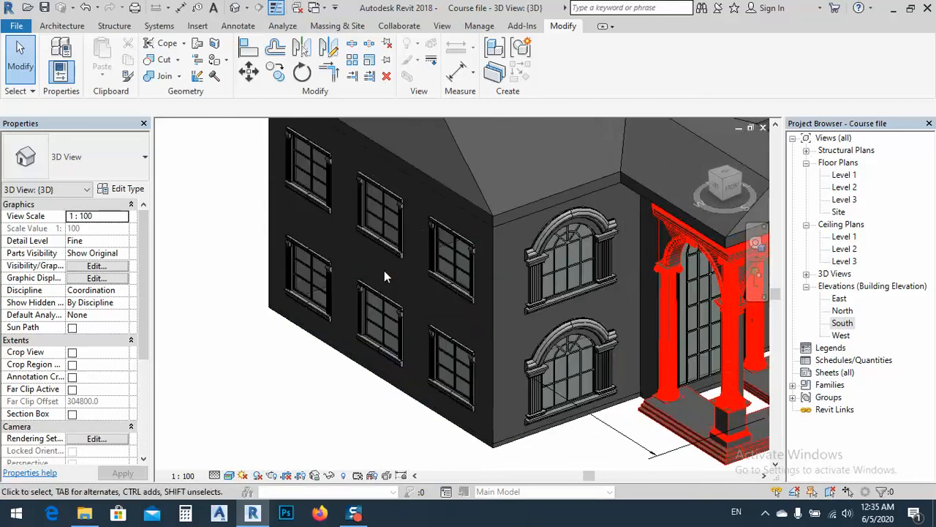
middle_drag(326, 382, 344, 359)
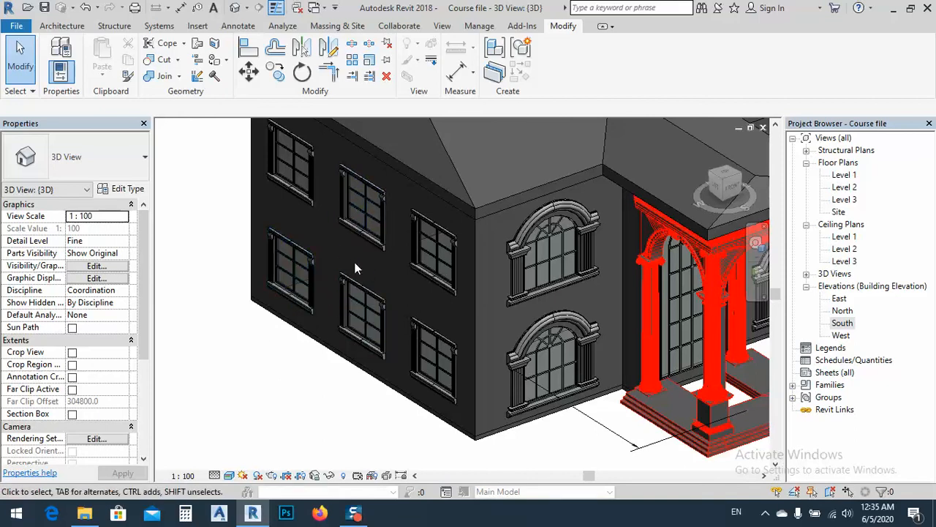
shift+middle_drag(284, 349, 412, 437)
scroll(393, 414, down, 4)
shift+middle_drag(391, 373, 333, 228)
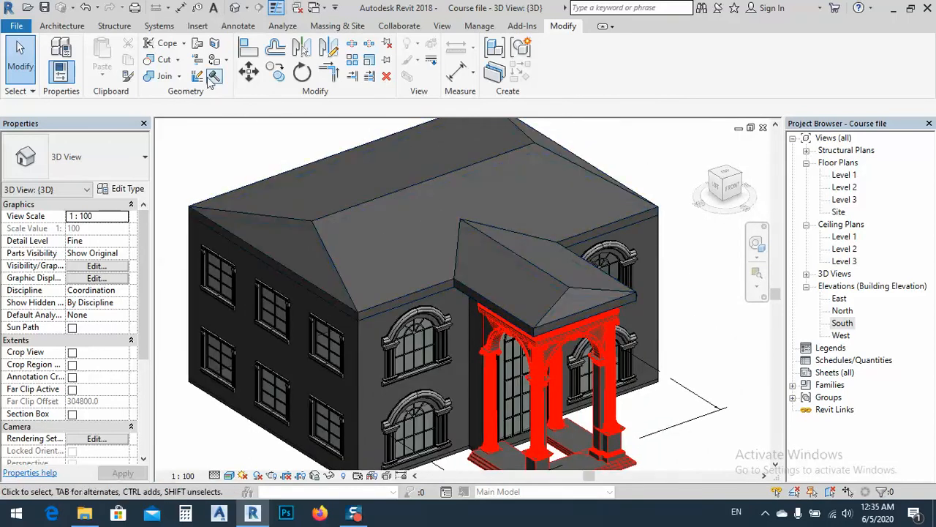
Place a roof fascia along the main roof's ridge, hip and eave edges.
click(69, 27)
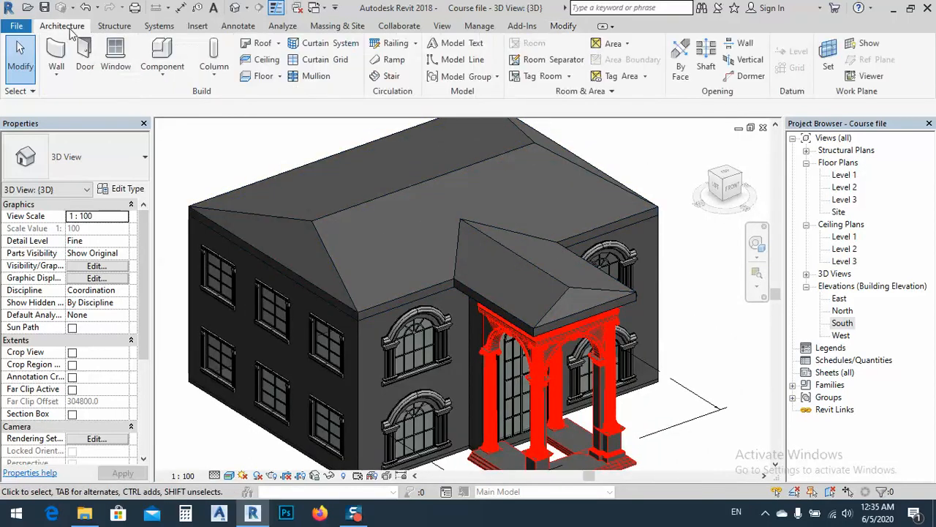
click(280, 44)
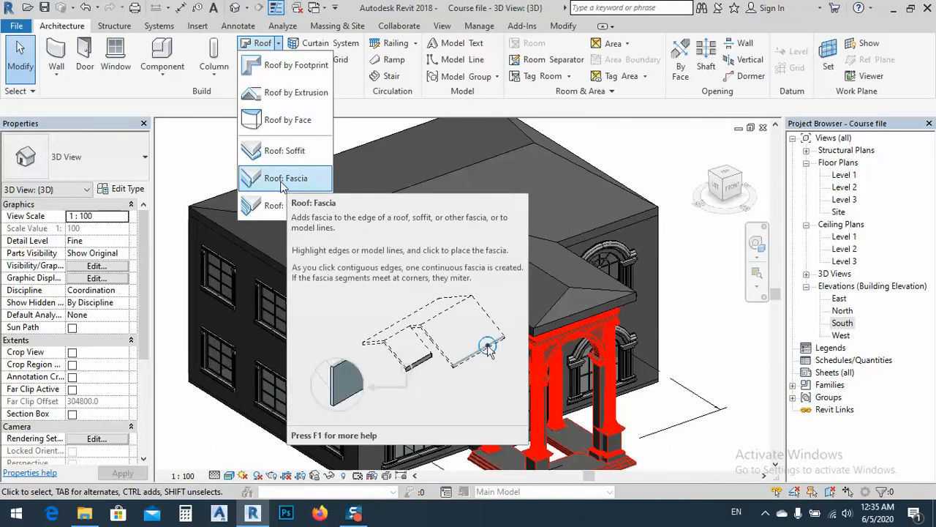
click(285, 178)
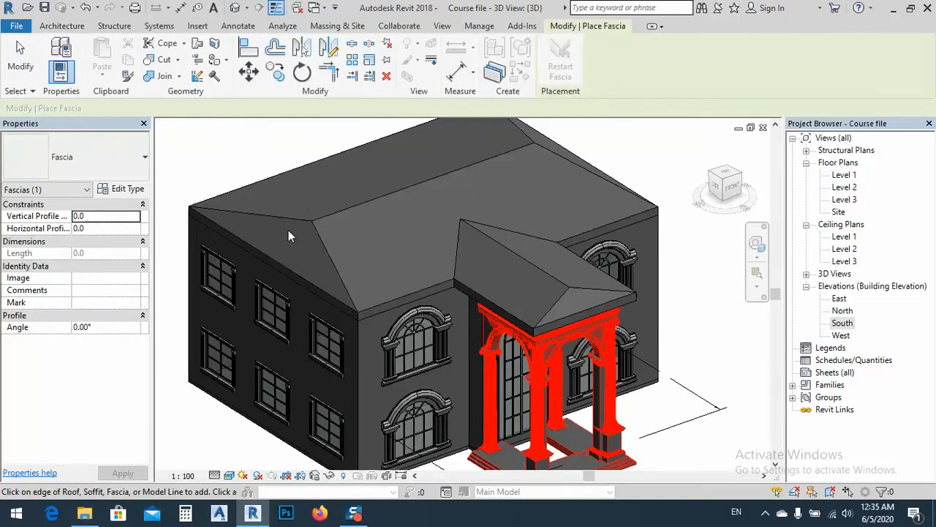
click(331, 216)
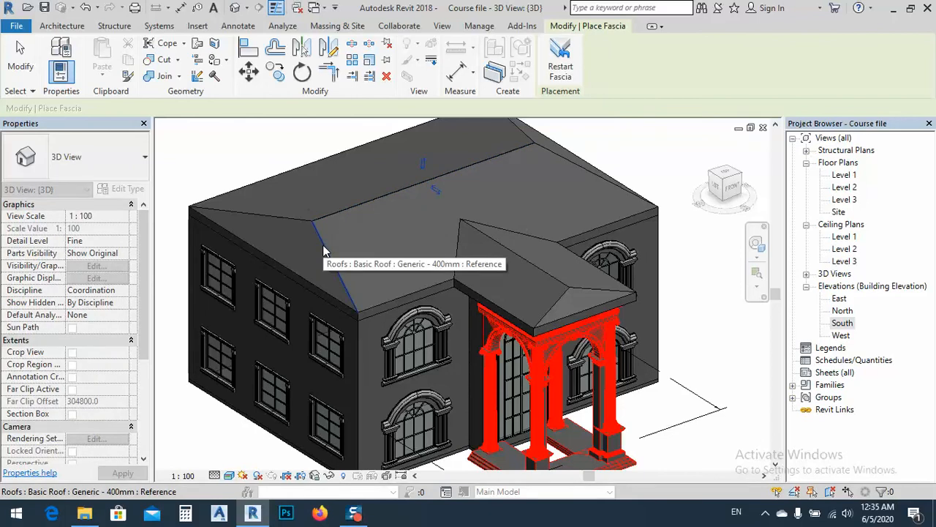
click(292, 218)
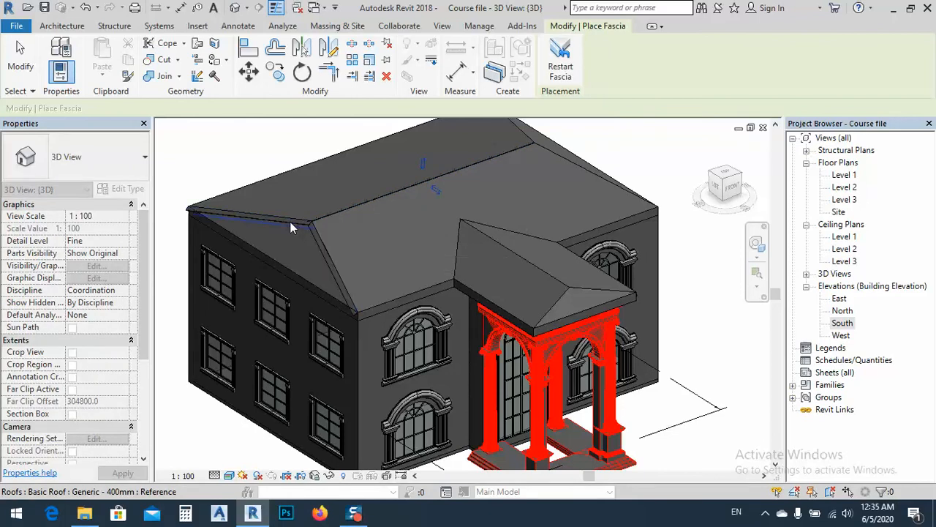
click(375, 304)
click(230, 196)
Continue the fascia along the portico roof's valley, ridge and front hip edges, and finish placing it.
click(459, 262)
click(486, 235)
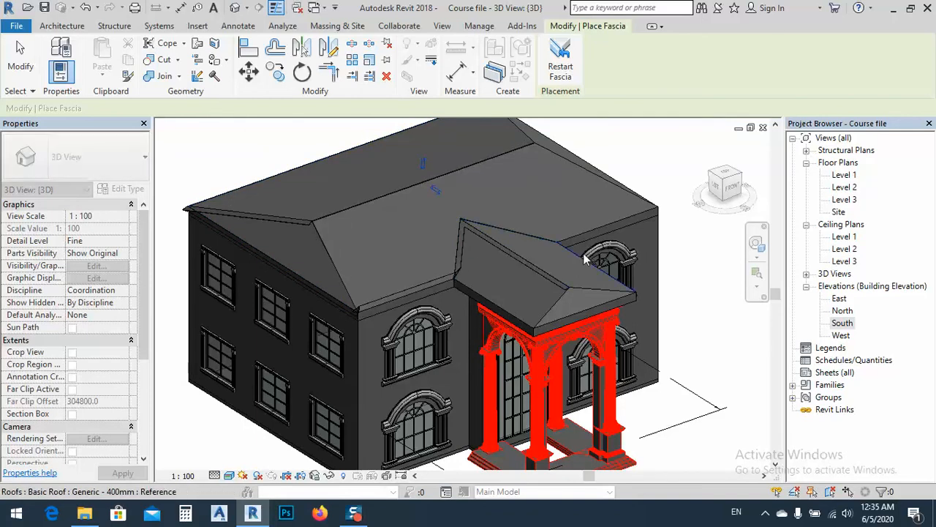
click(602, 296)
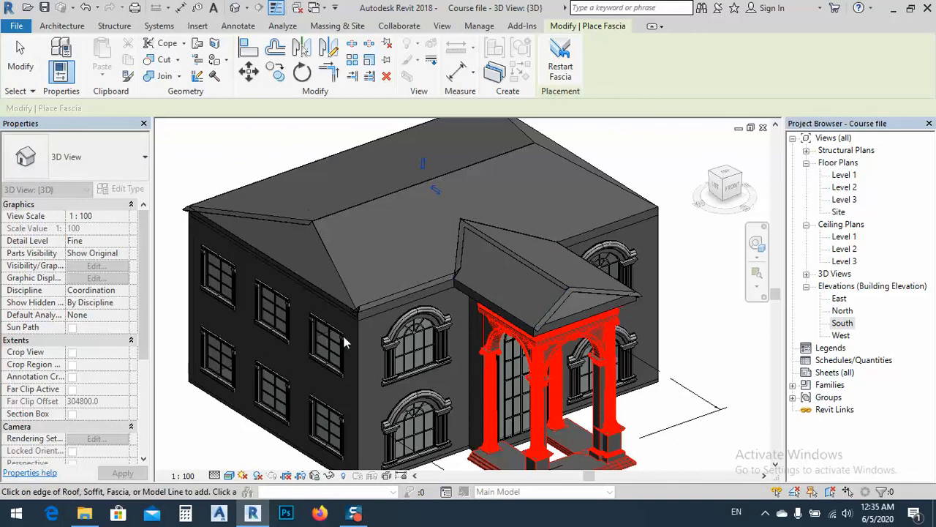
middle_drag(560, 208, 561, 373)
click(562, 373)
scroll(662, 281, up, 2)
scroll(662, 281, down, 5)
shift+middle_drag(662, 282, 410, 324)
scroll(410, 324, down, 2)
scroll(404, 294, up, 4)
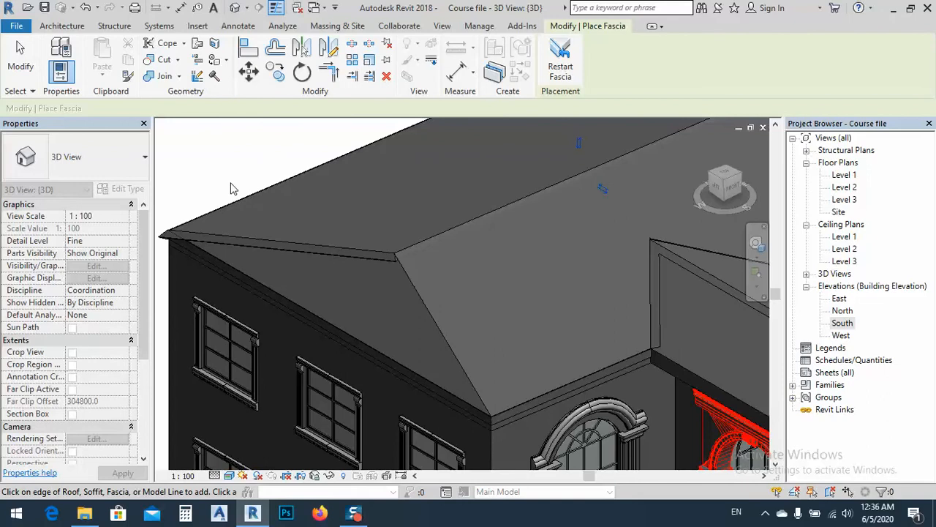
key(Escape)
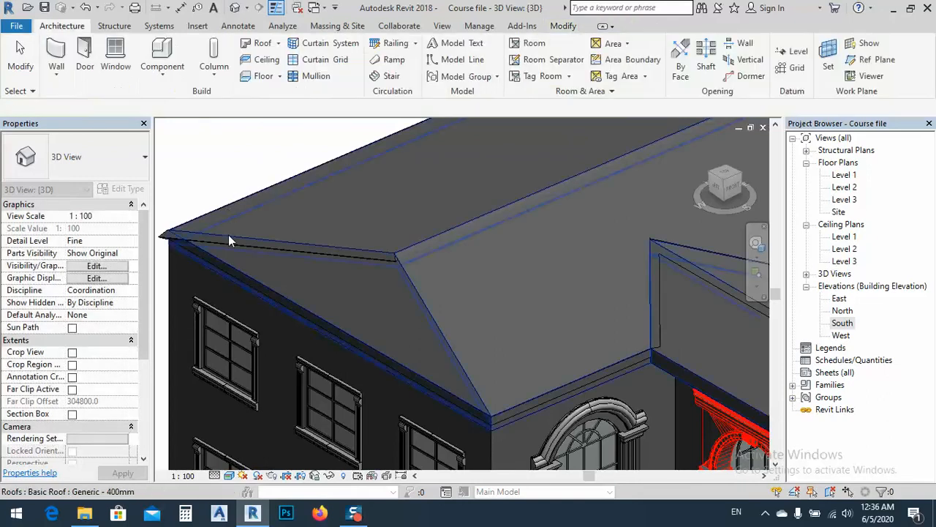
Check the fascia's available types and look in the Exterior classic course folder on drive E for a family to load.
click(232, 239)
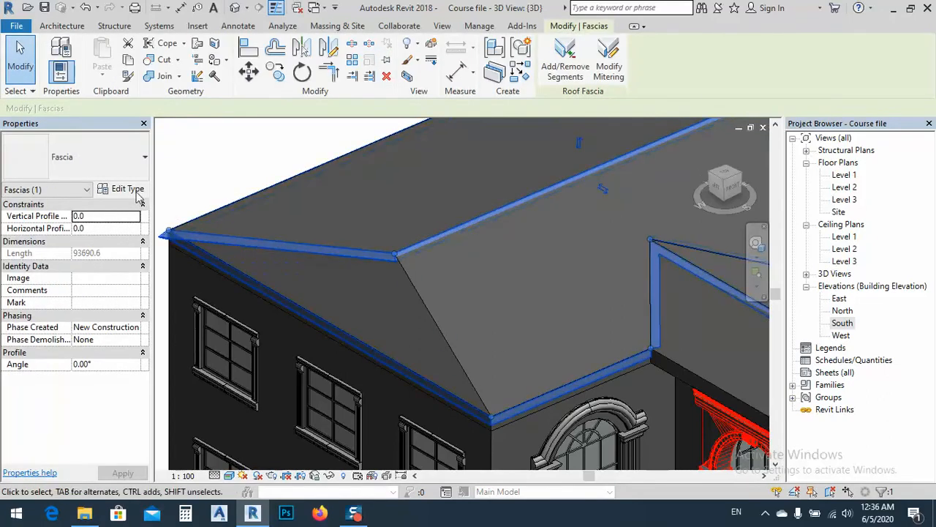
click(106, 164)
click(106, 165)
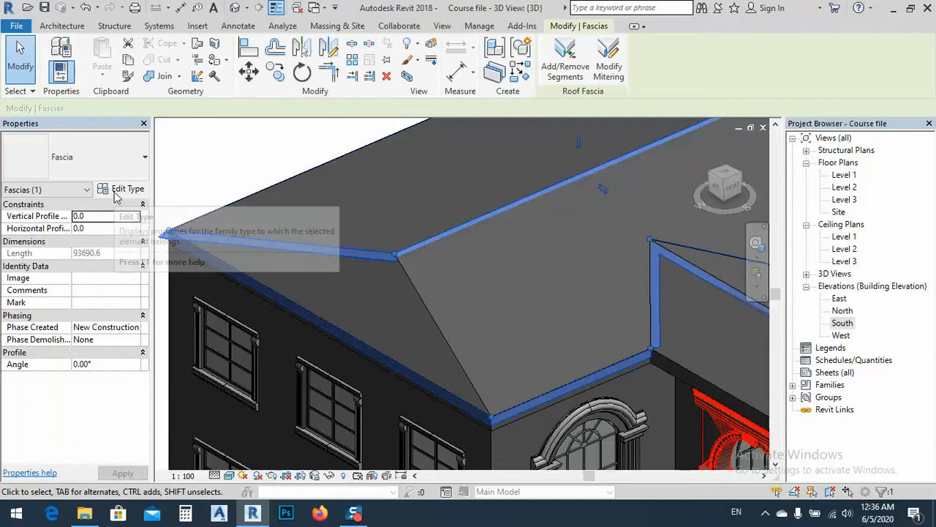
middle_drag(391, 193, 436, 220)
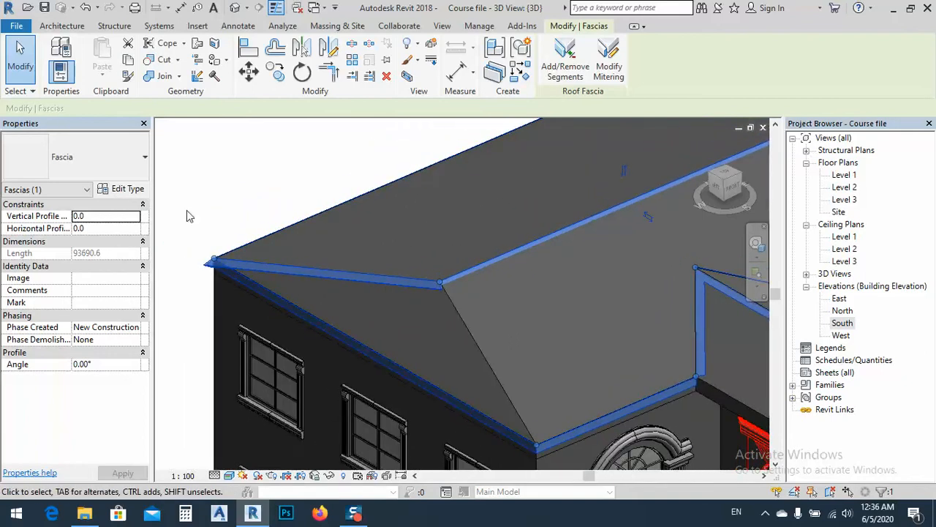
click(204, 29)
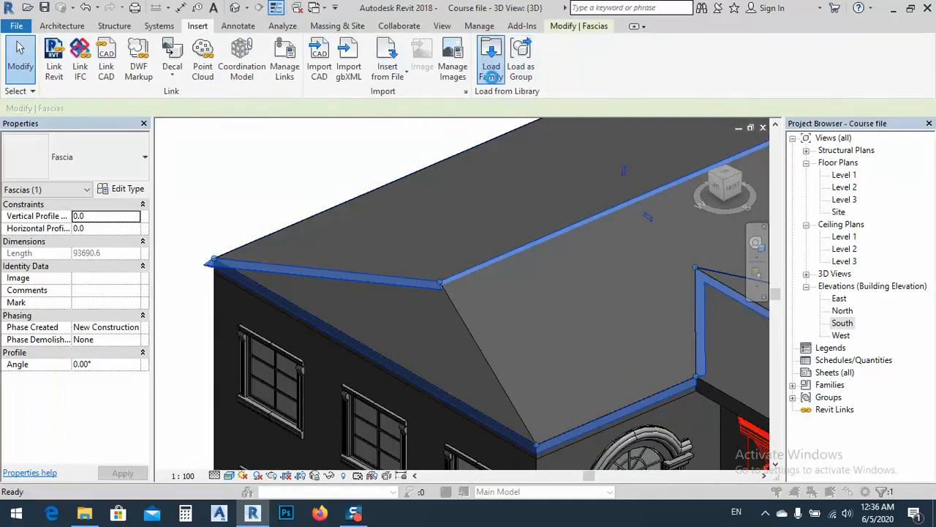
click(491, 70)
click(260, 326)
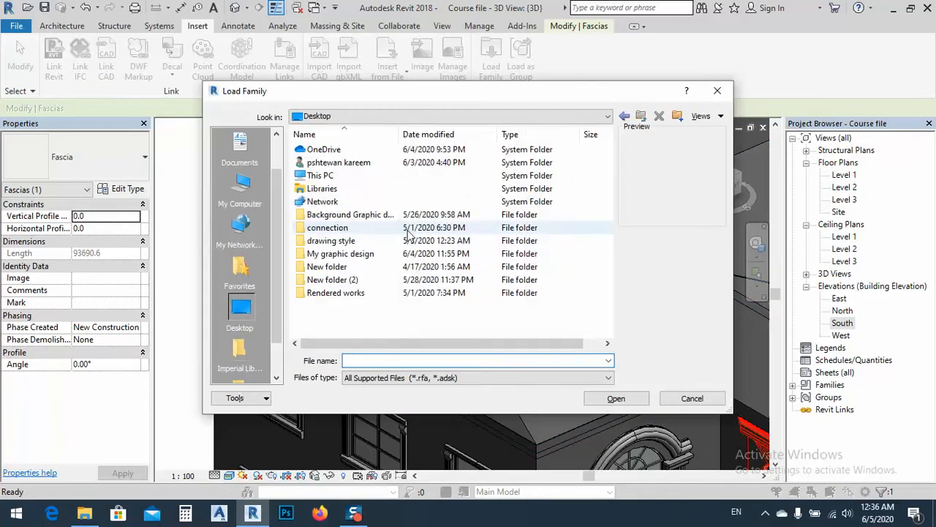
double_click(321, 176)
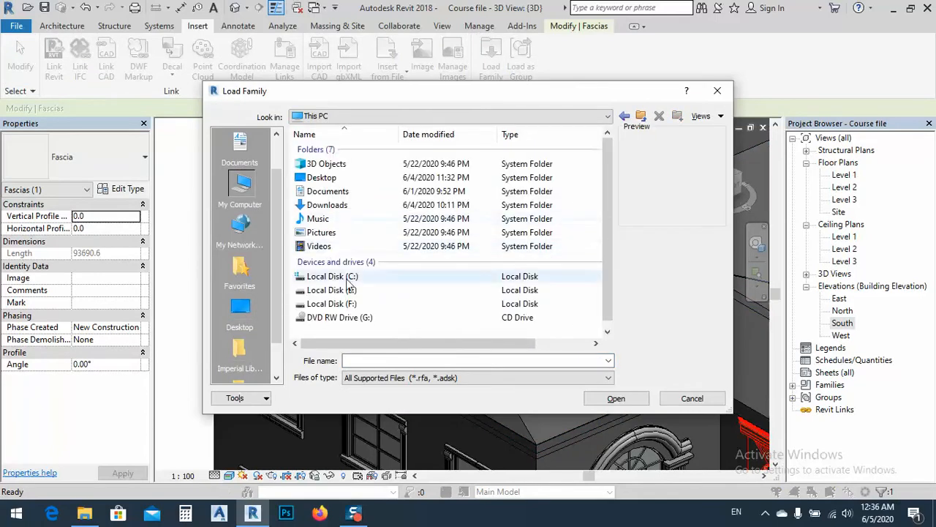
double_click(350, 290)
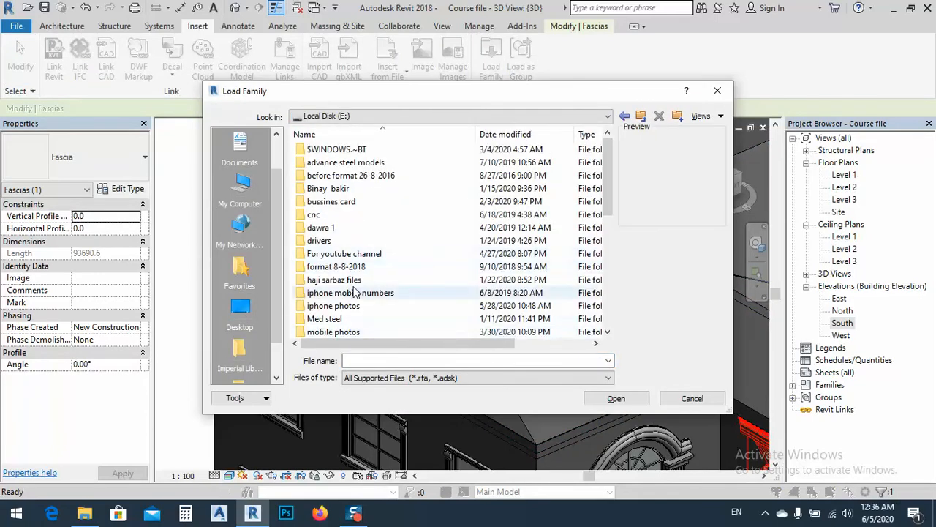
double_click(336, 254)
scroll(334, 293, down, 1)
click(328, 293)
double_click(328, 292)
click(322, 153)
double_click(327, 156)
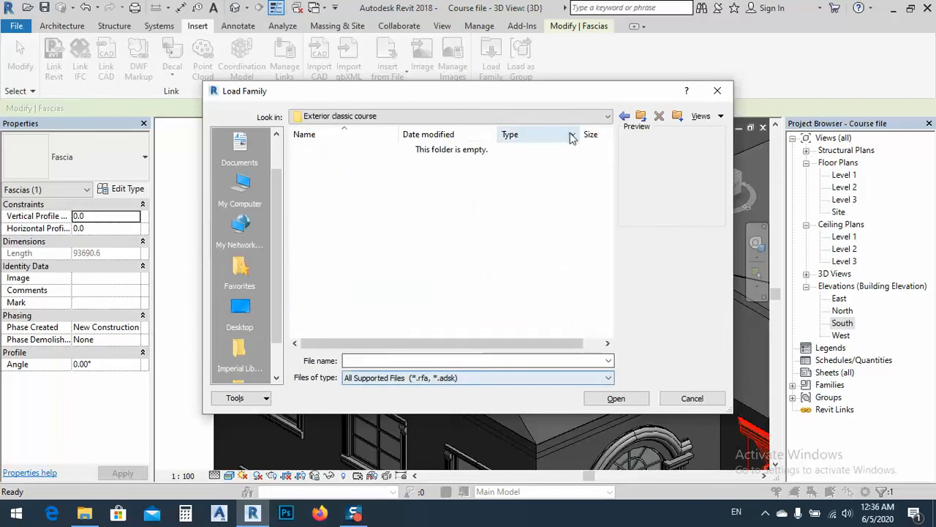
Load the qrmid cover family from the classic exterior course folder under Projects, revit, Classic design course.
click(641, 117)
click(640, 117)
scroll(334, 303, down, 1)
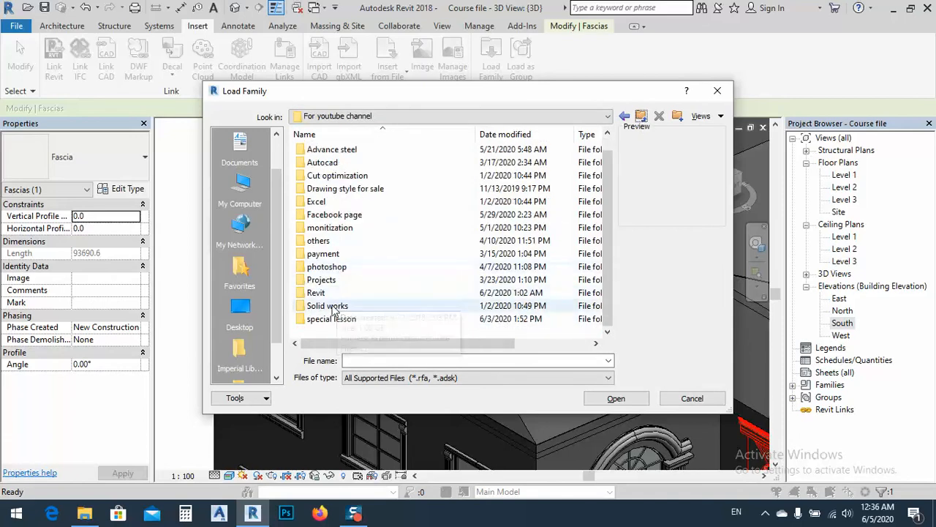
double_click(332, 281)
double_click(322, 177)
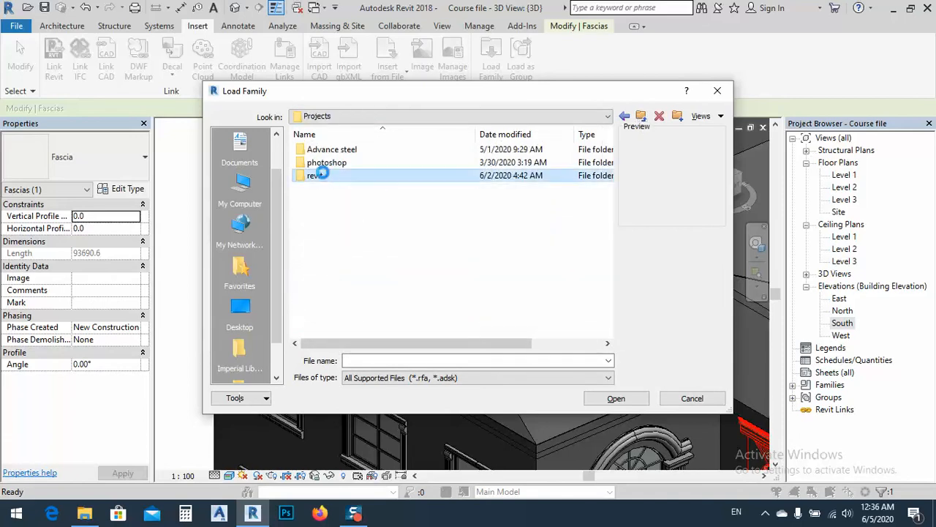
double_click(327, 150)
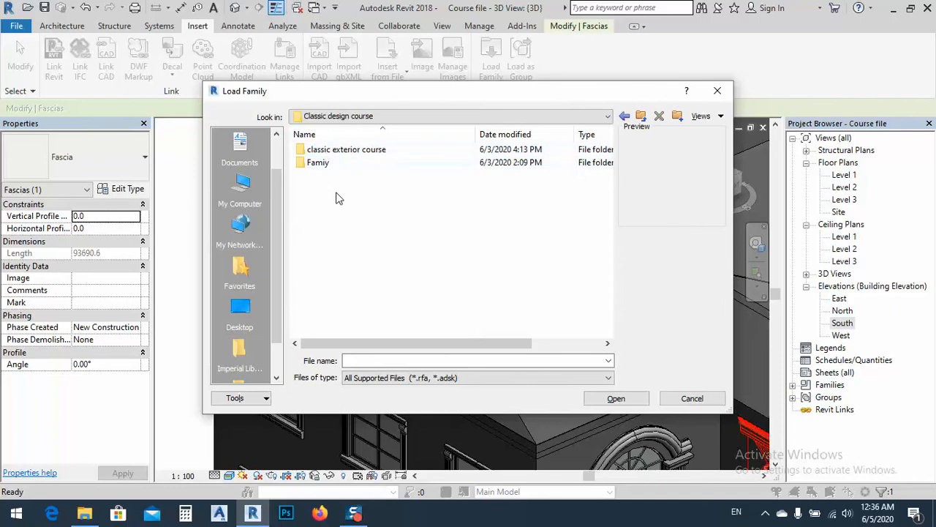
double_click(321, 164)
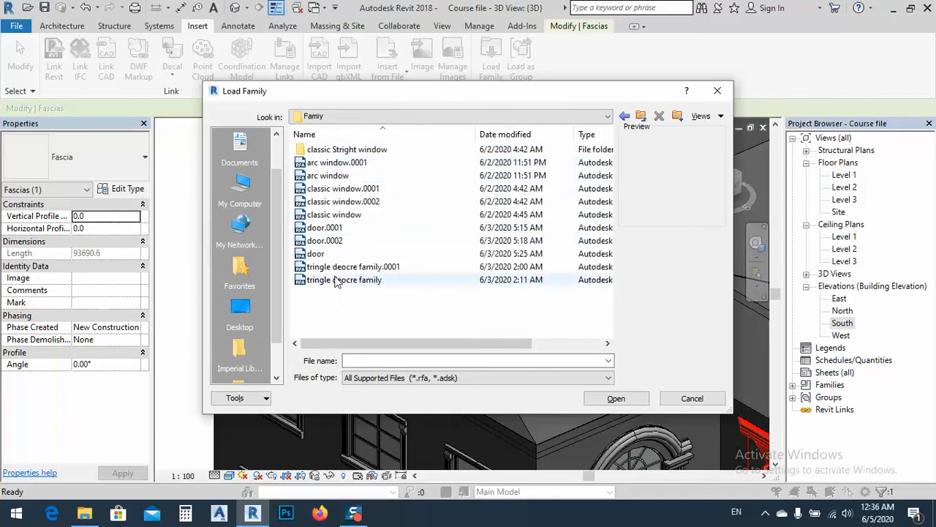
click(337, 150)
click(641, 115)
double_click(340, 152)
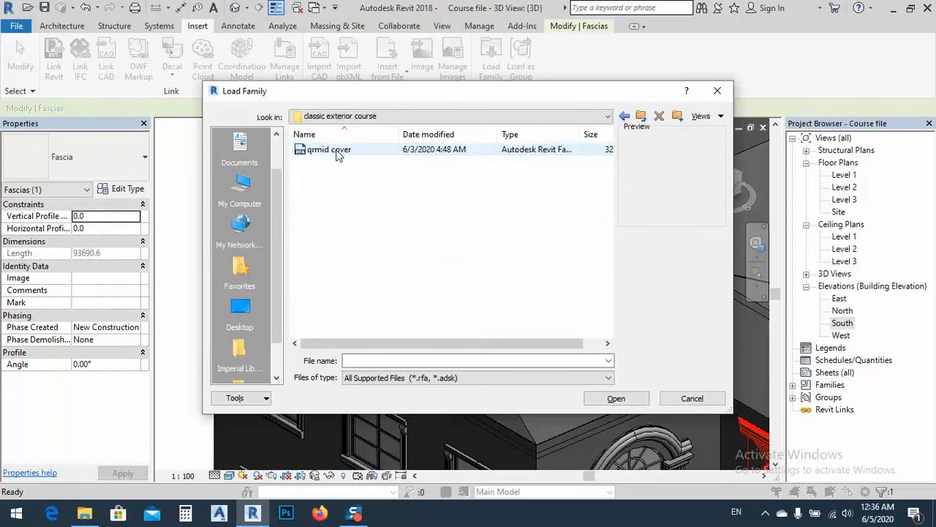
click(329, 151)
double_click(324, 151)
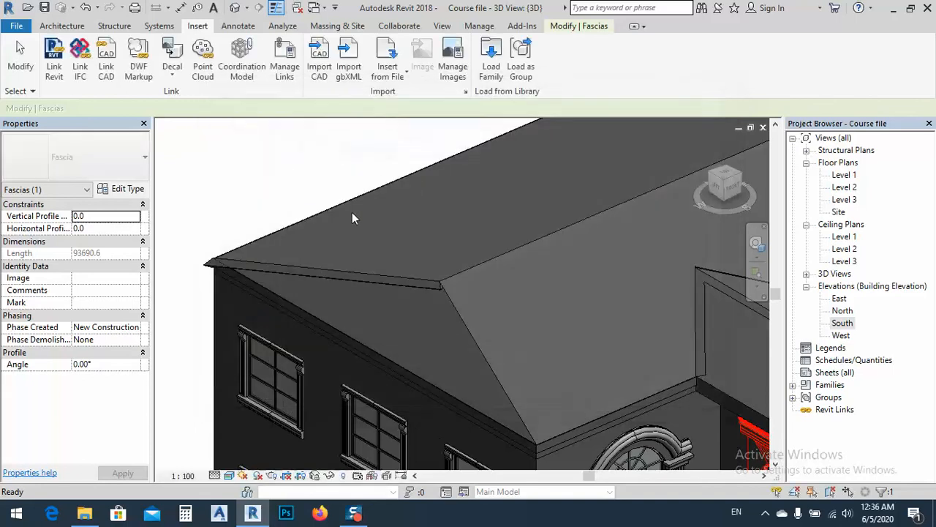
Change the roof fascia type's profile to qrmid cover : qrmid cover.
click(397, 280)
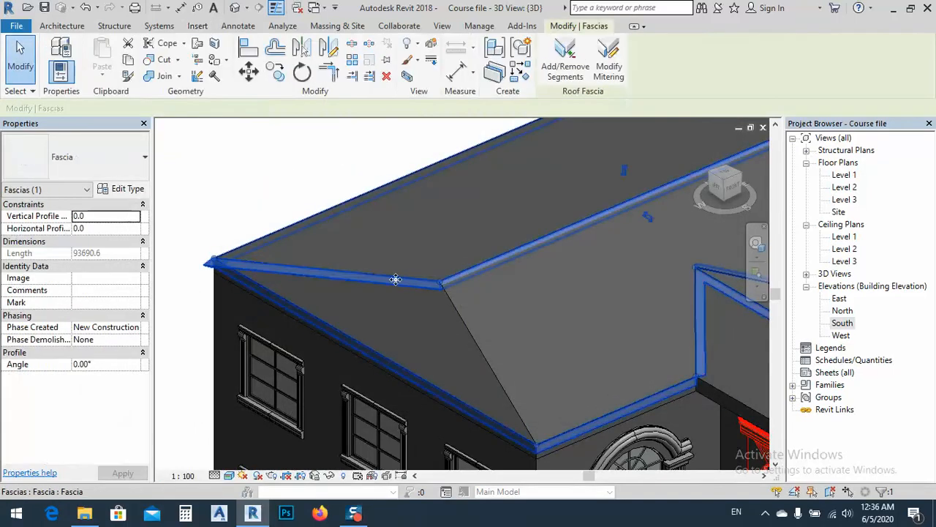
click(121, 160)
click(119, 158)
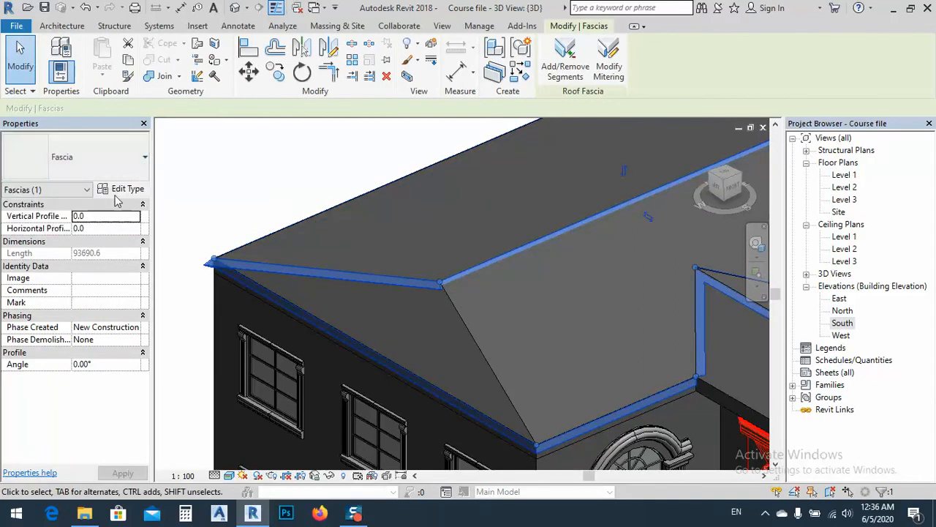
click(122, 189)
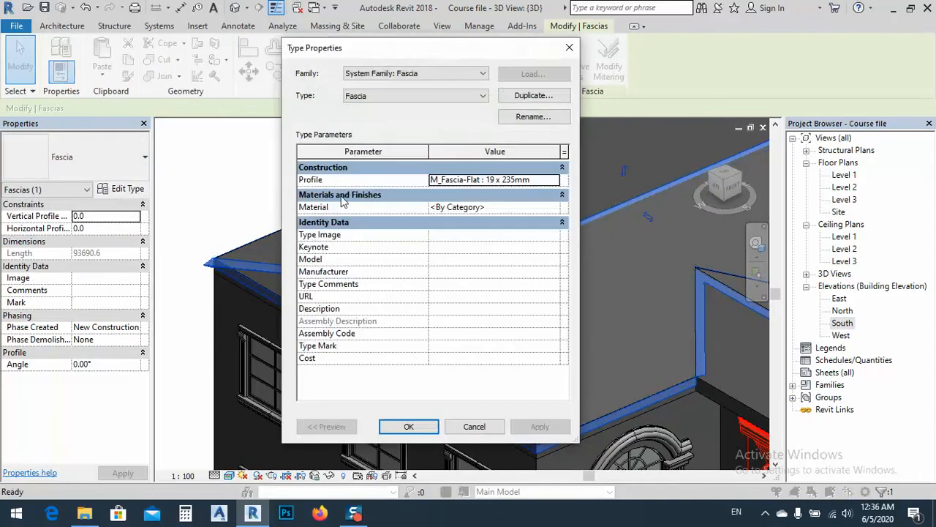
click(554, 180)
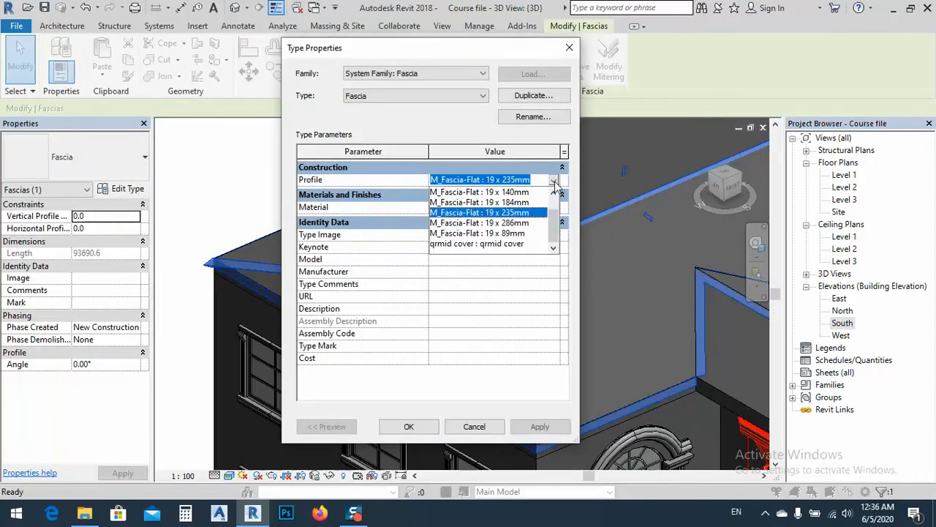
click(459, 244)
click(544, 431)
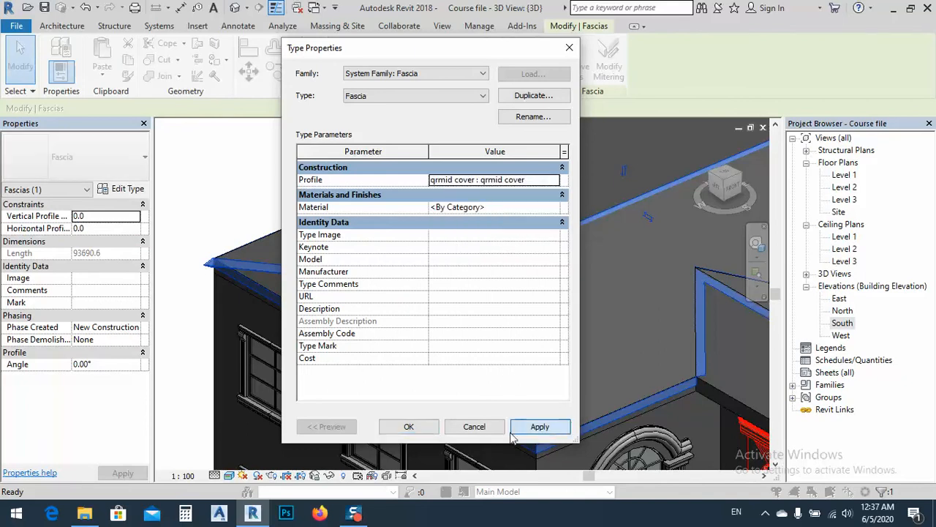
click(410, 428)
scroll(439, 282, up, 4)
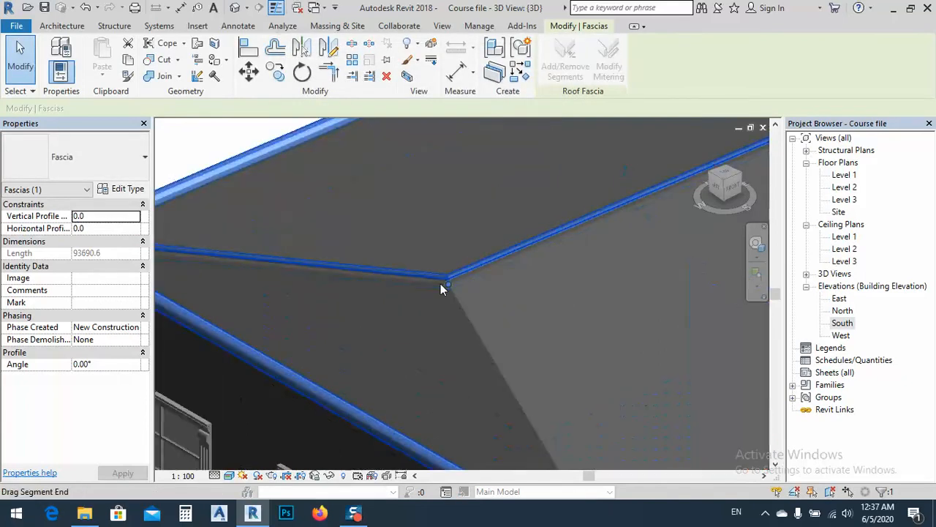
scroll(543, 308, down, 3)
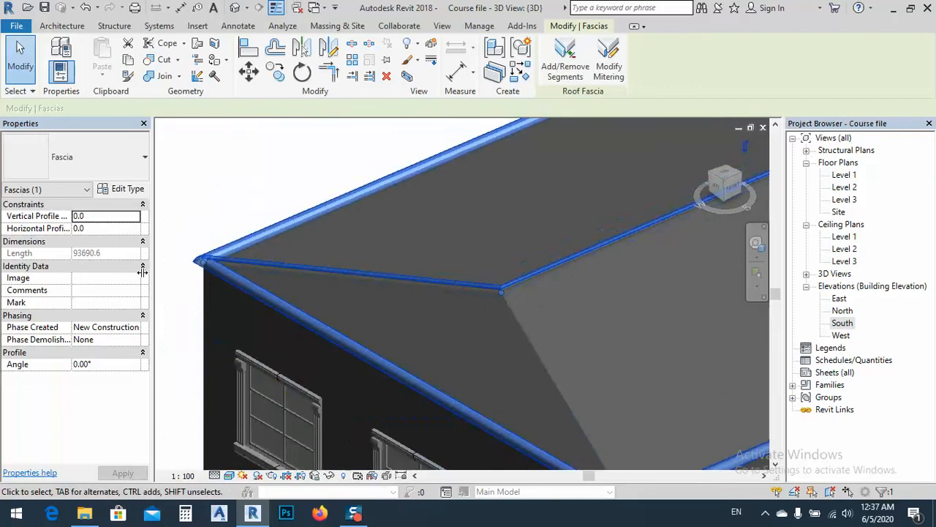
Try a profile angle of 90° on the roof fascia.
click(110, 363)
text(90)
key(Tab)
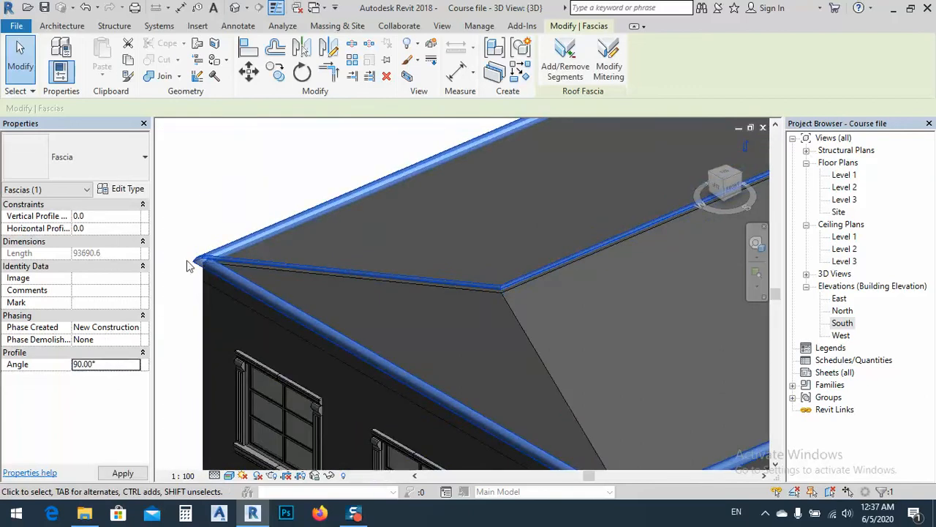
click(263, 188)
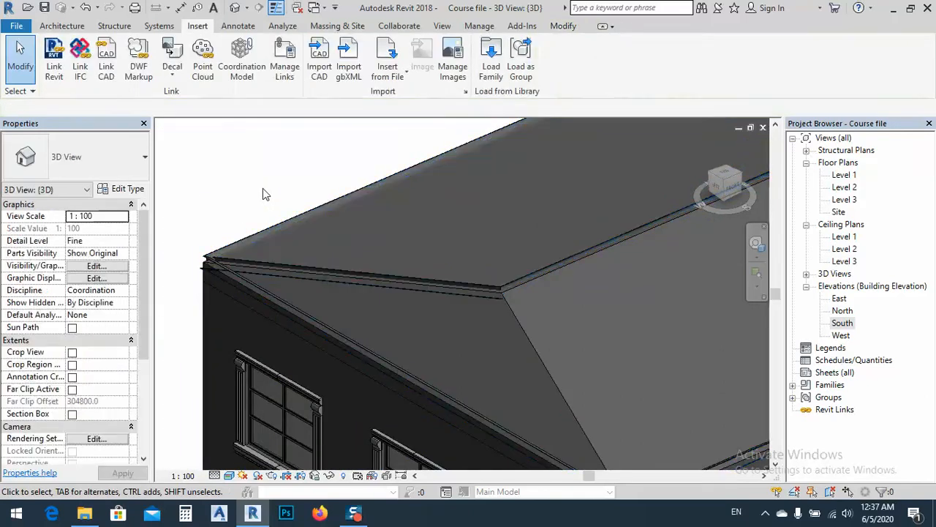
Return the roof fascia's profile angle to 0° and inspect its corner and hip.
click(236, 239)
click(104, 365)
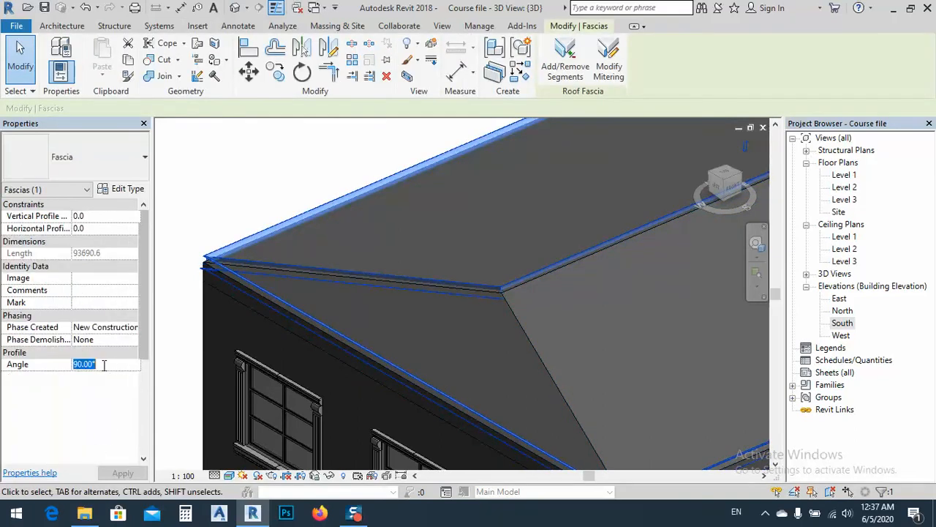
text(0)
key(Return)
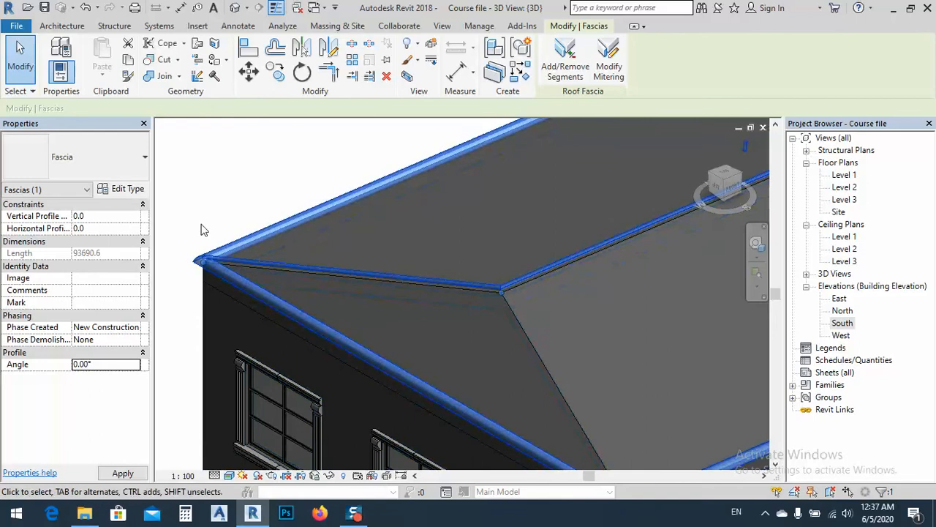
key(Escape)
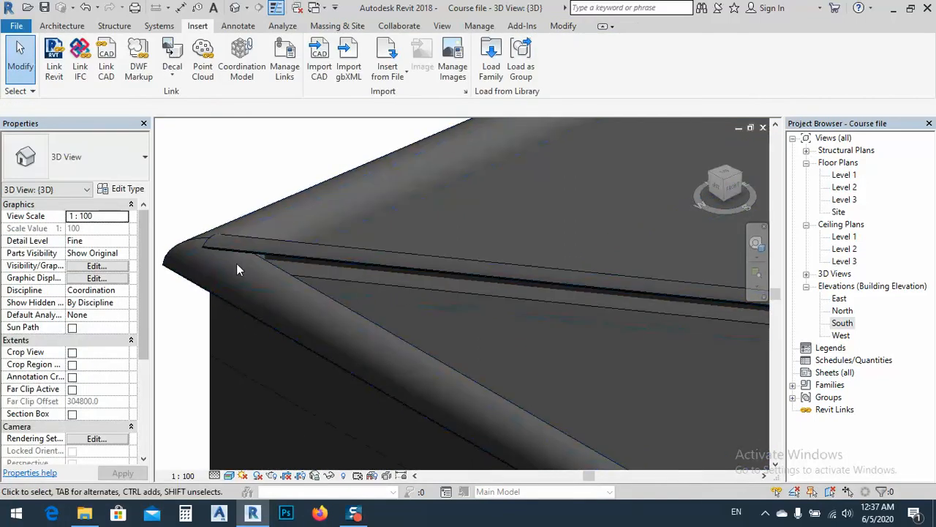
scroll(225, 333, down, 2)
scroll(505, 299, up, 2)
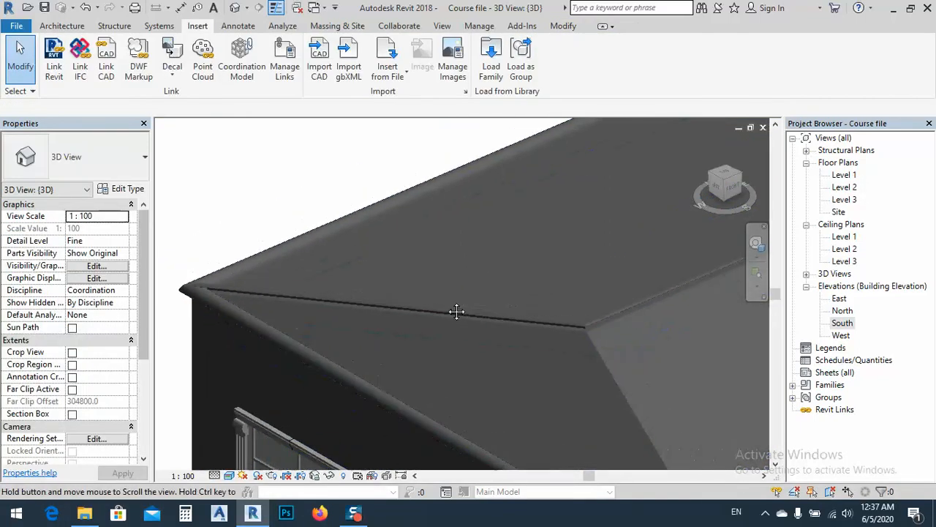
Try a vertical profile offset of 90 on the roof fascia and inspect the hip and eave edges.
click(537, 322)
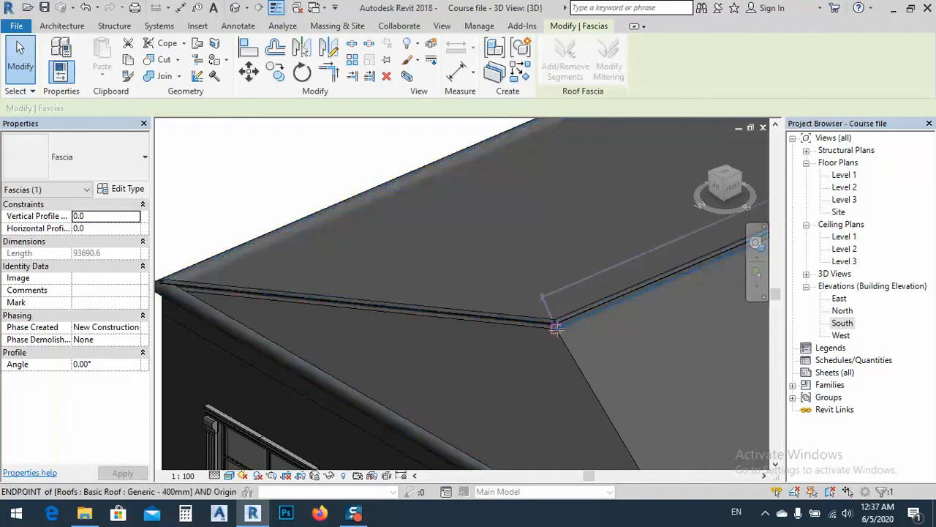
click(556, 329)
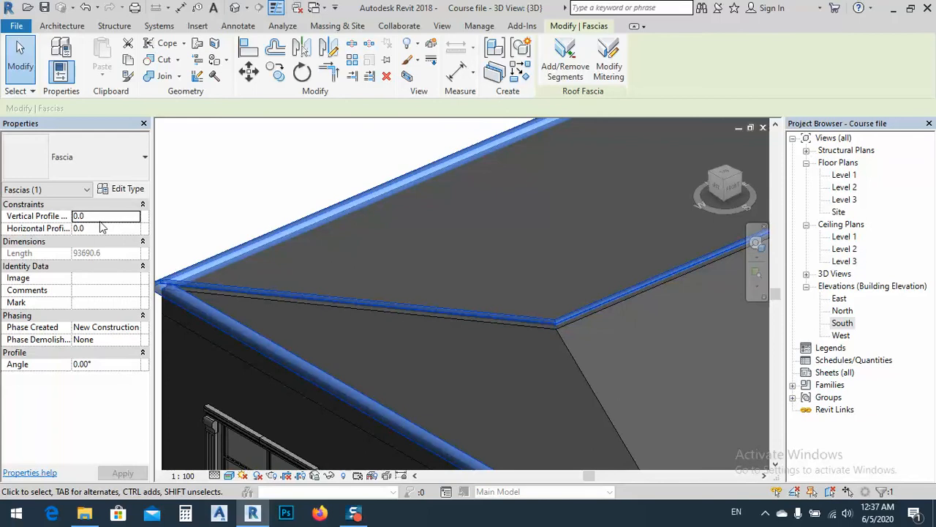
click(101, 218)
text(90.0)
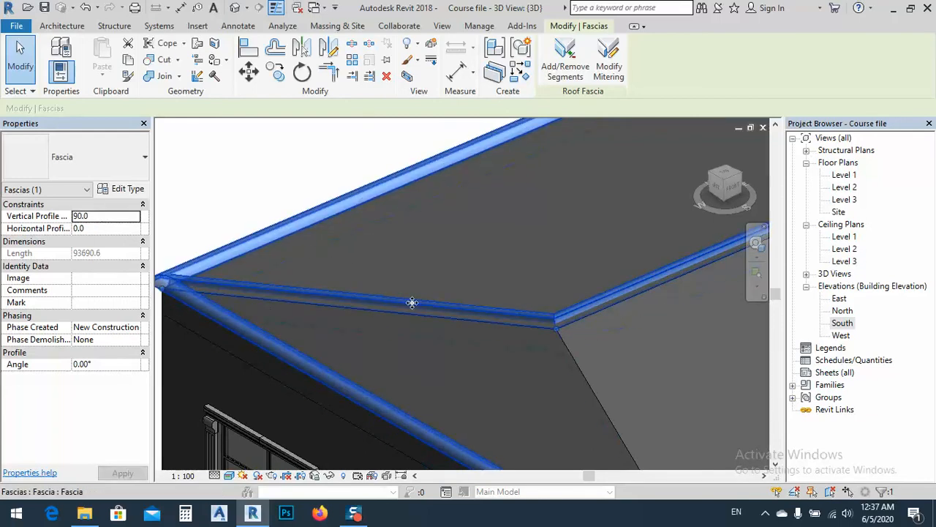
key(Escape)
scroll(202, 286, up, 5)
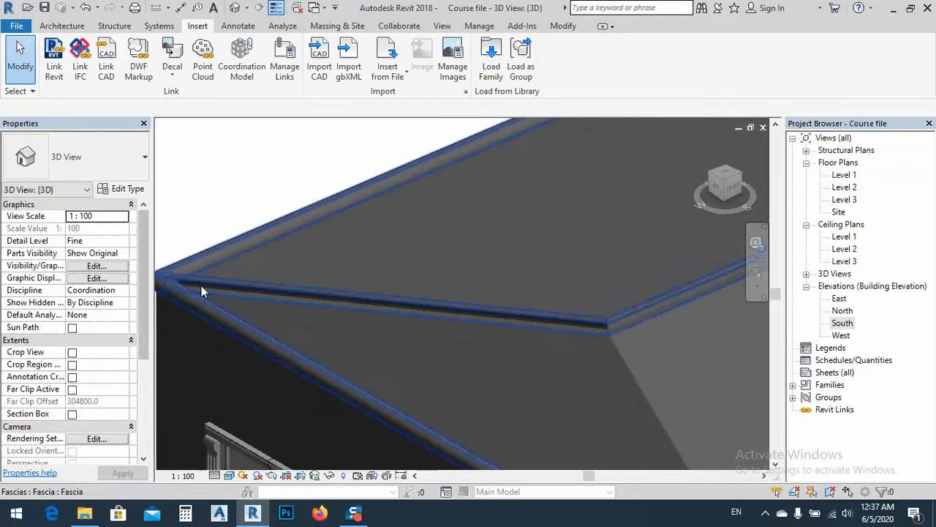
scroll(469, 285, down, 4)
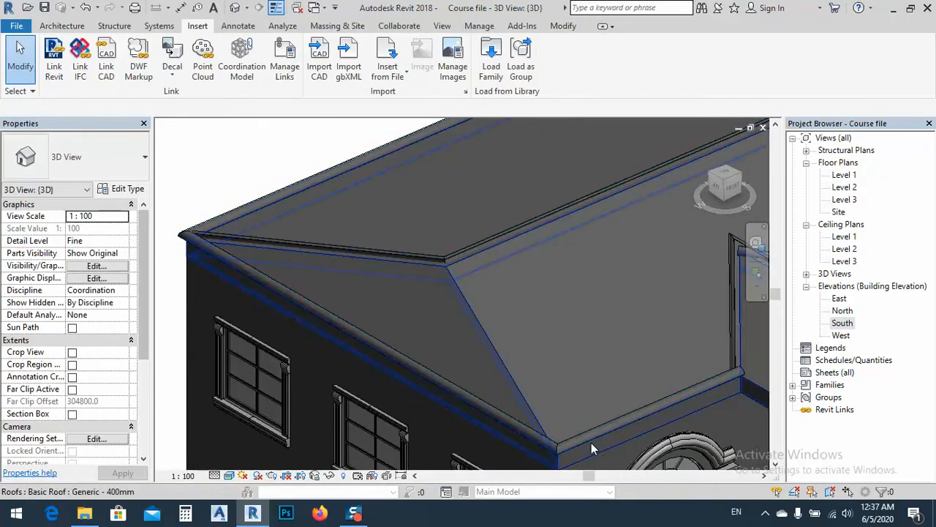
Reset the roof fascia's vertical profile offset to 0 and deselect the fascia.
middle_drag(670, 379, 482, 386)
scroll(457, 245, up, 5)
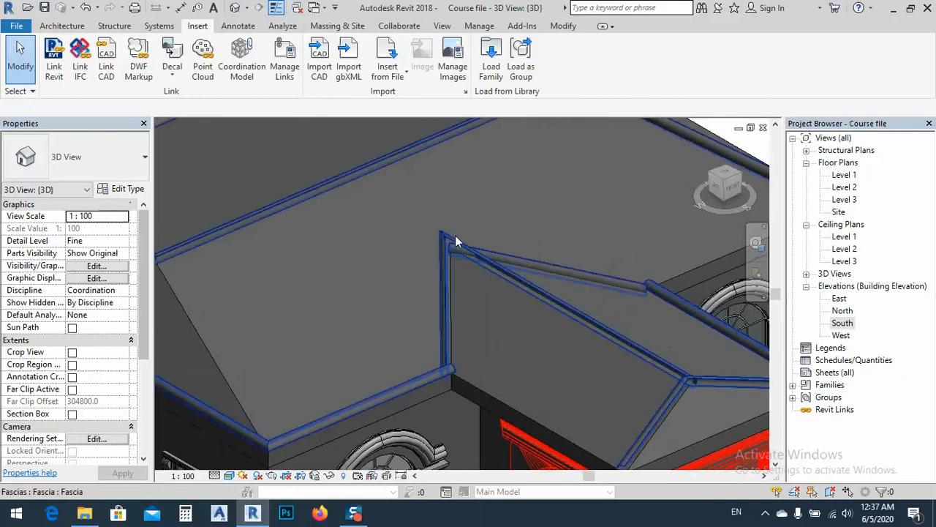
shift+middle_drag(420, 279, 371, 264)
click(448, 265)
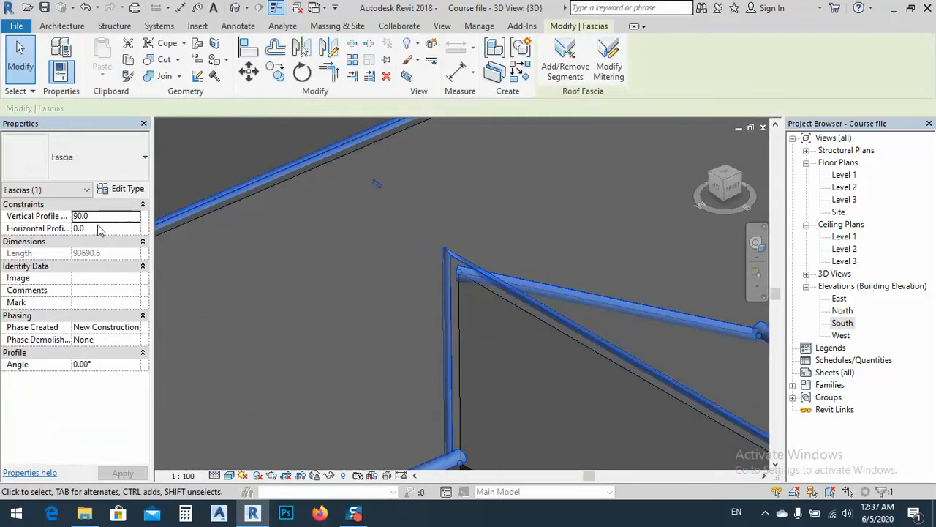
key(Return)
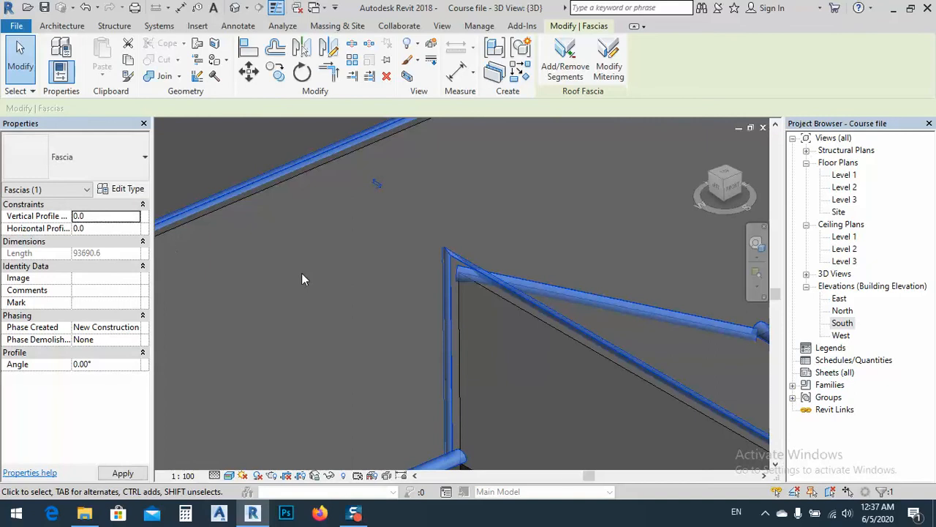
scroll(445, 294, down, 4)
scroll(461, 258, down, 5)
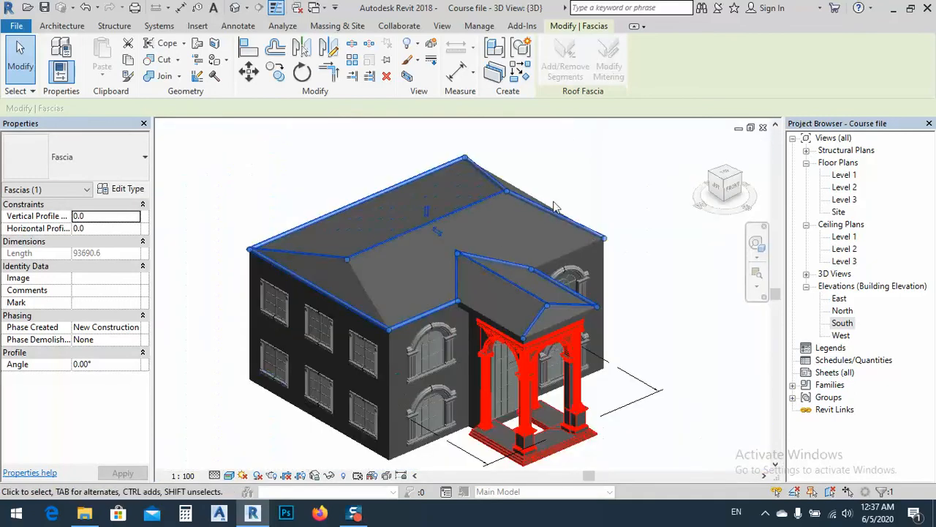
key(Escape)
shift+middle_drag(502, 353, 541, 325)
scroll(540, 326, up, 5)
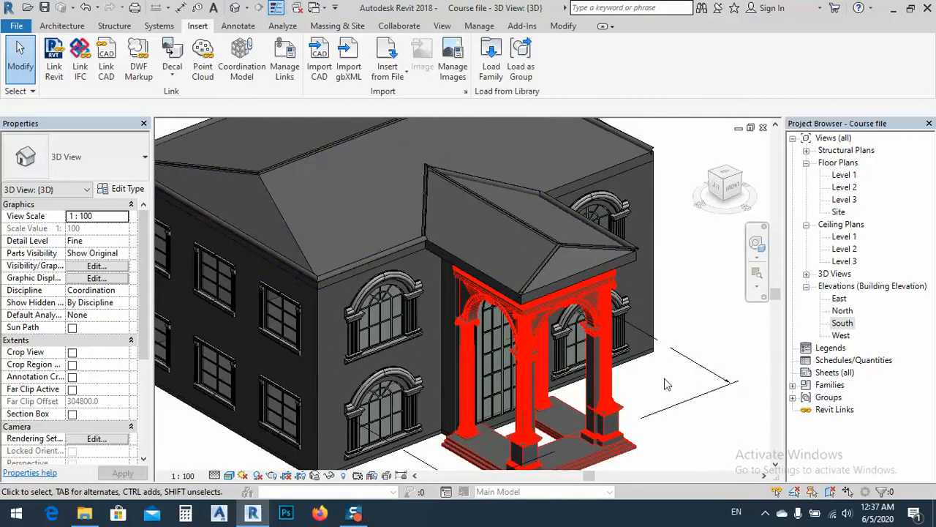
middle_drag(542, 294, 542, 202)
middle_drag(388, 232, 451, 324)
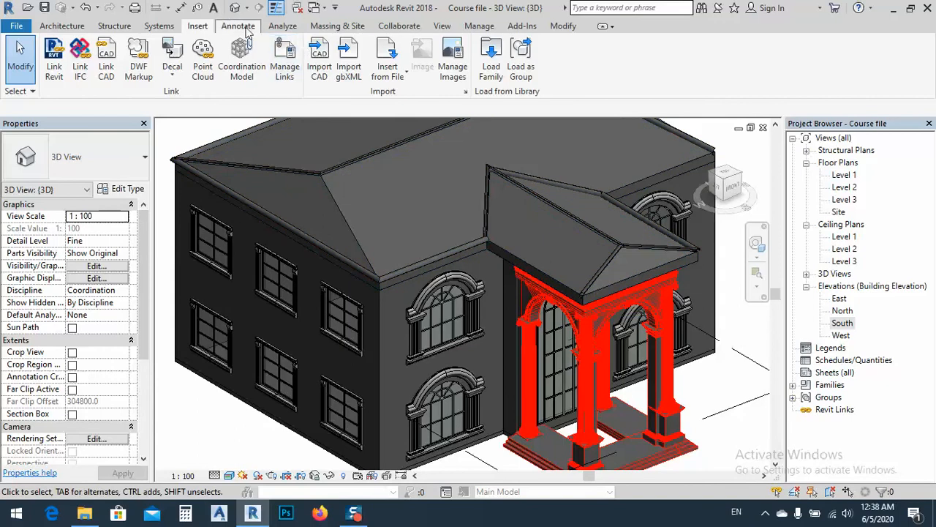
Look through the project materials, check the appearance settings of Wood Sheathing, Chipboard, and leave the materials unchanged.
click(443, 26)
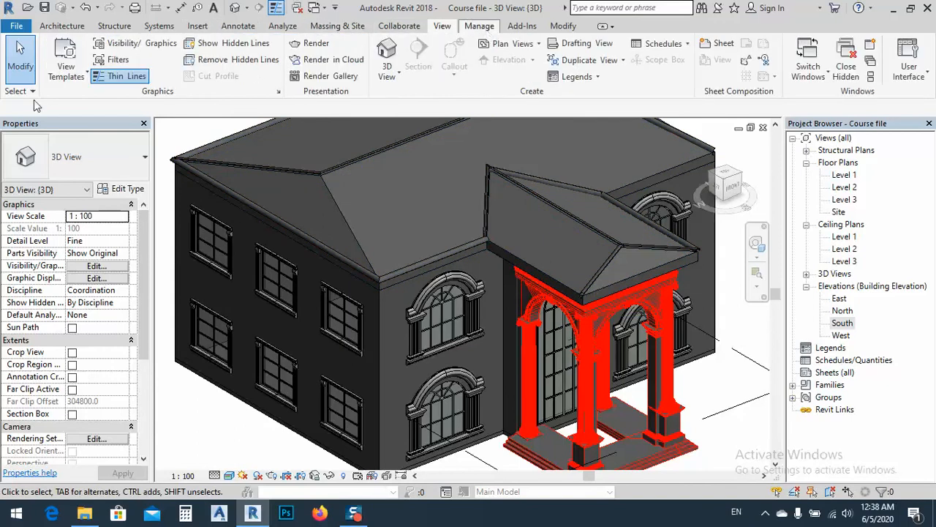
click(65, 50)
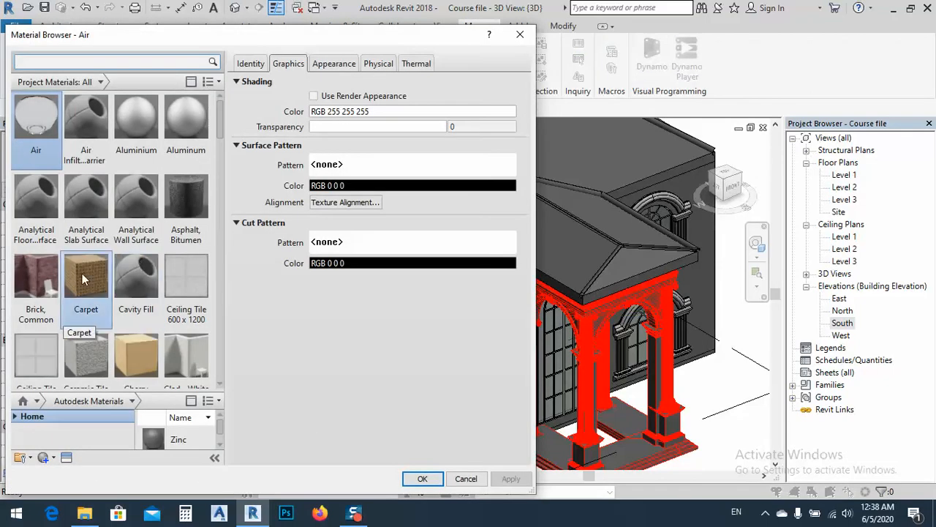
scroll(86, 257, down, 15)
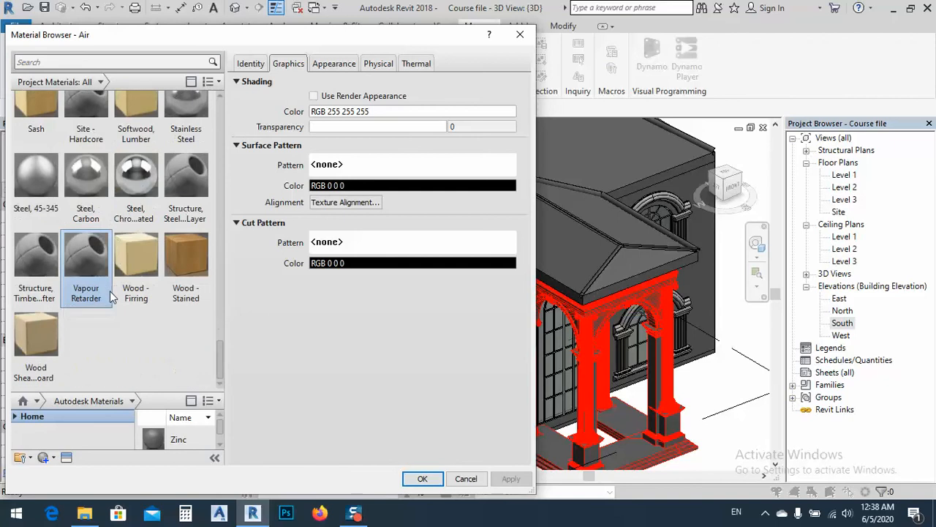
click(44, 345)
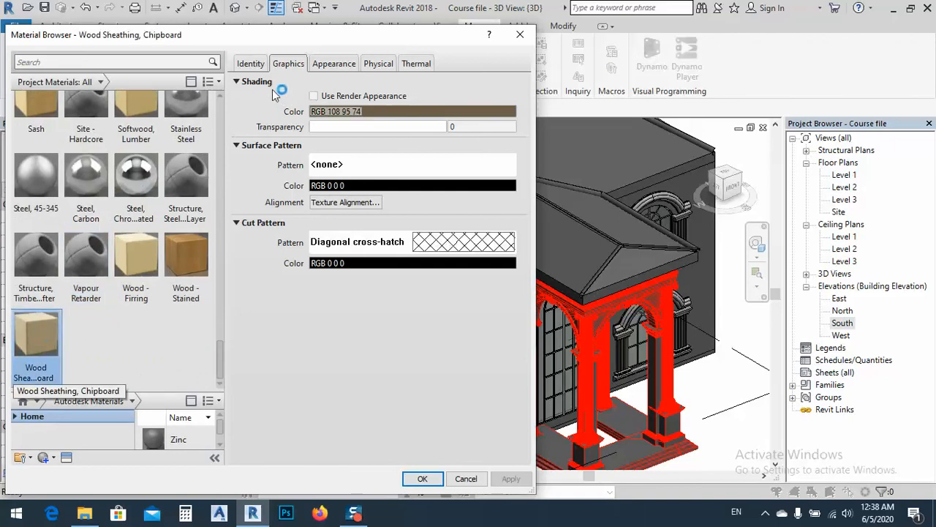
click(327, 64)
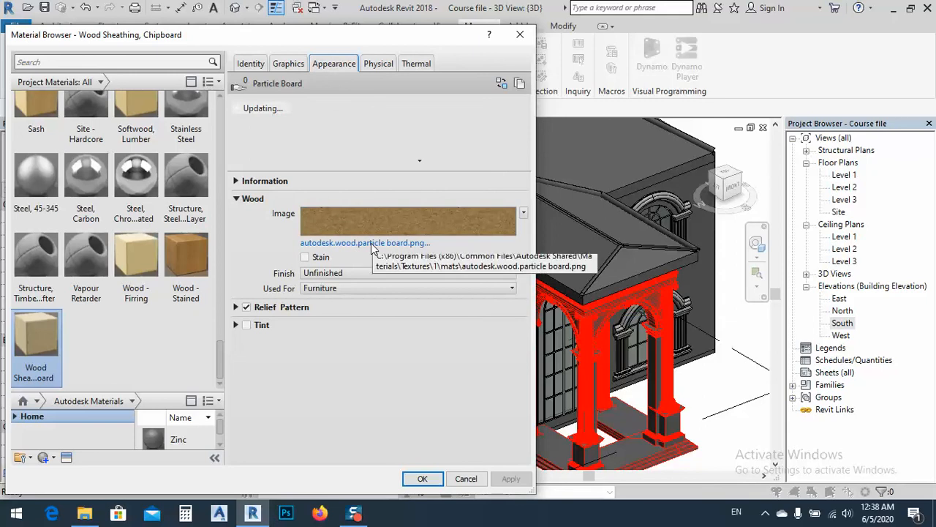
scroll(103, 250, up, 3)
scroll(103, 251, up, 6)
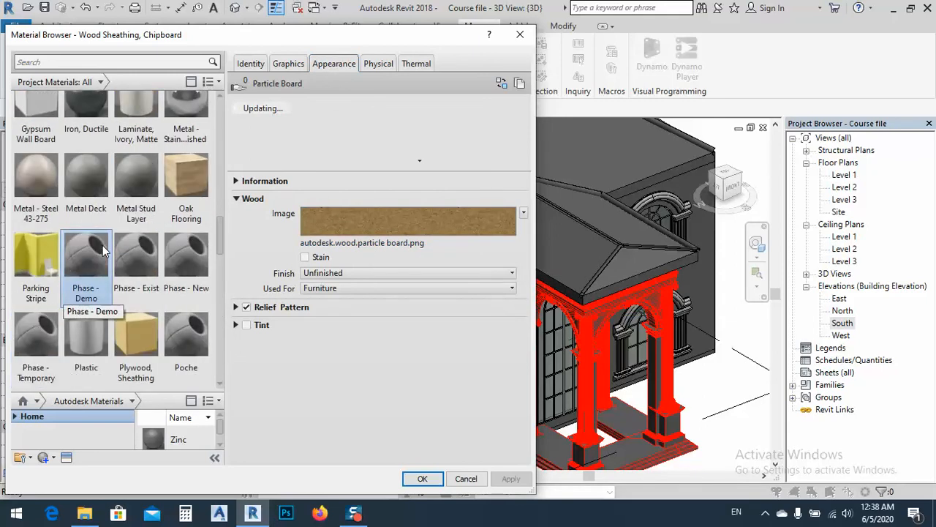
scroll(103, 250, up, 3)
scroll(103, 251, up, 8)
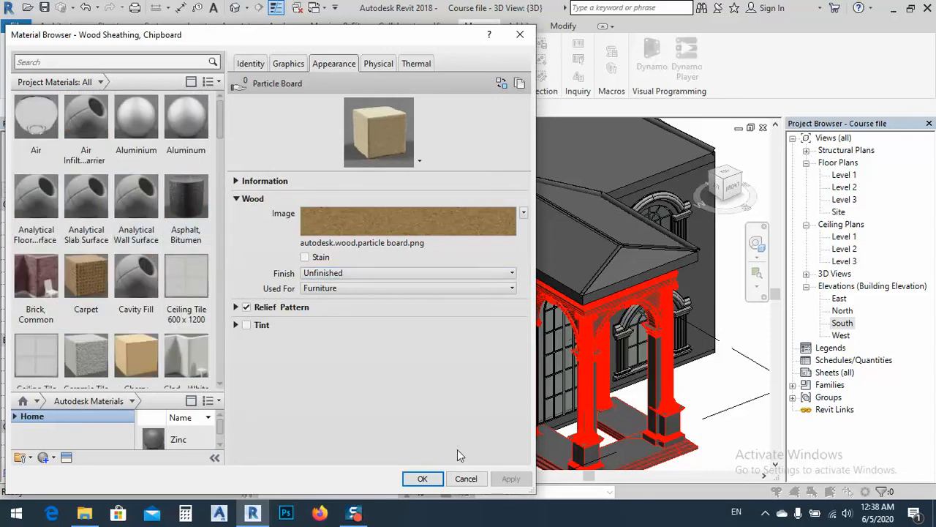
click(466, 480)
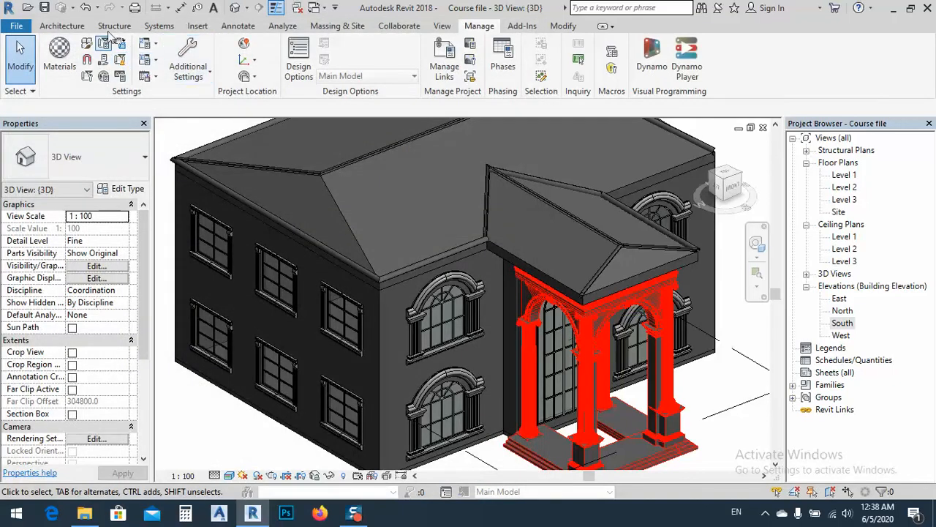
Paint the main roof's visible slopes and all the porch roof's visible slopes with the Roofing, Tile material.
click(63, 28)
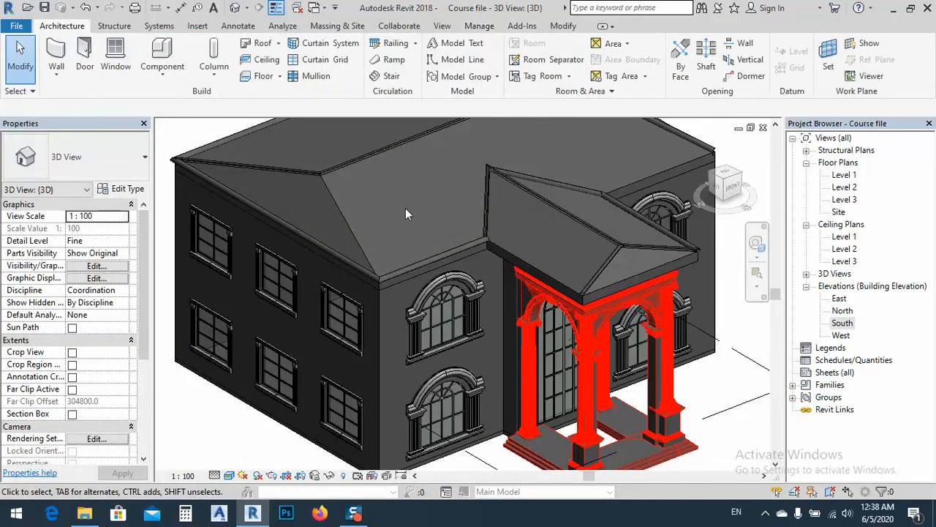
click(343, 209)
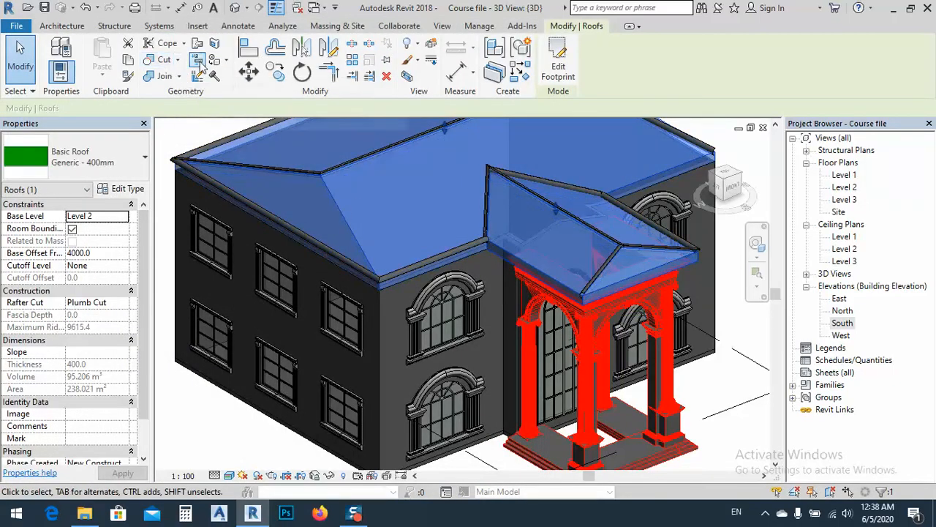
click(213, 60)
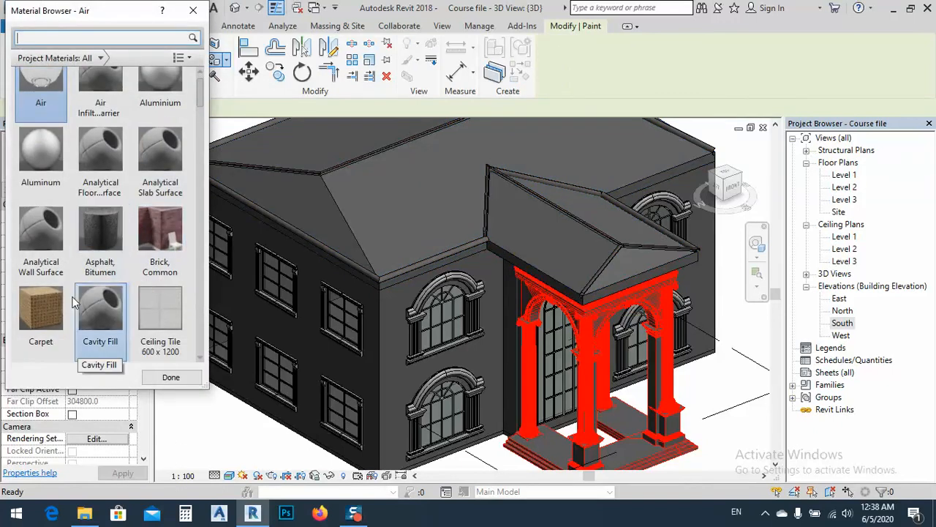
scroll(51, 309, down, 15)
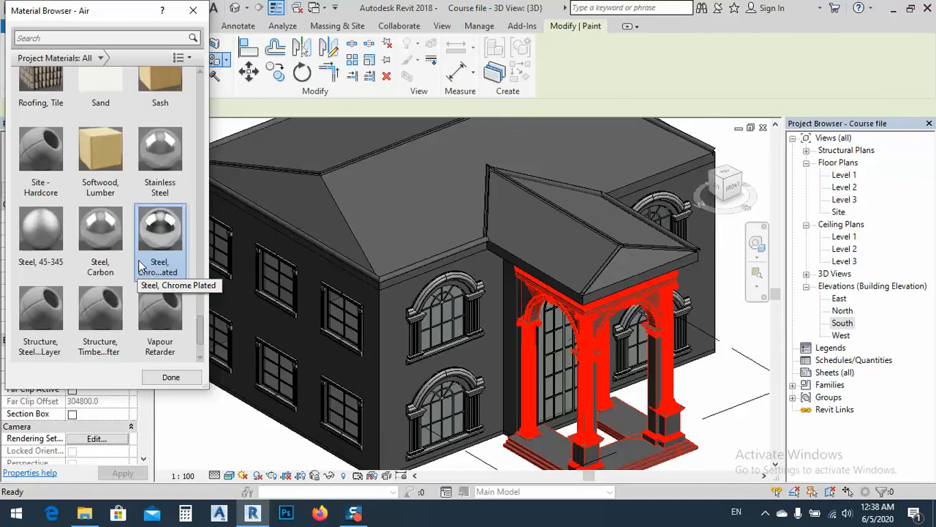
scroll(122, 238, up, 1)
click(41, 99)
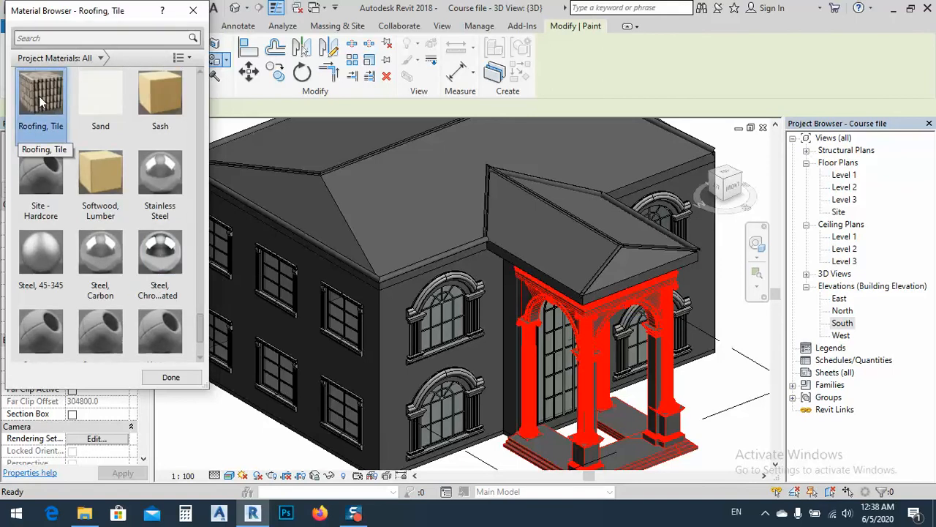
click(393, 243)
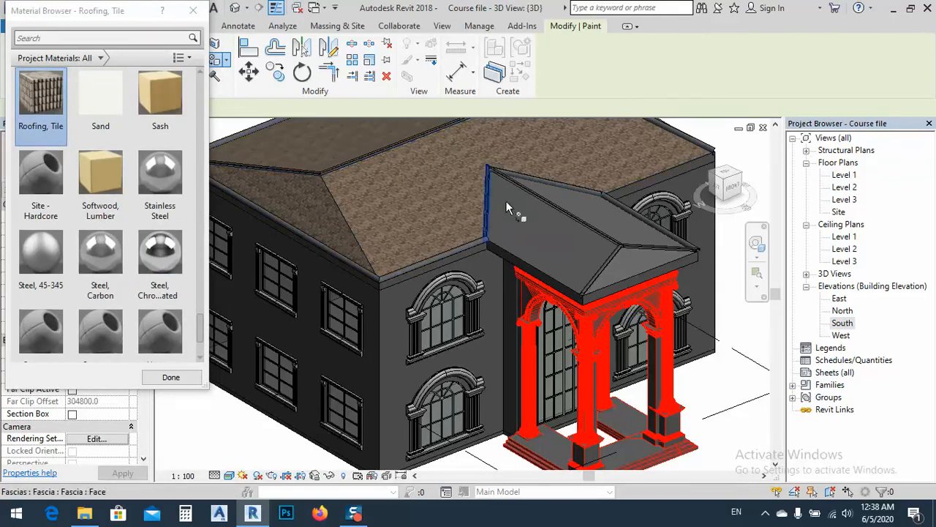
click(622, 253)
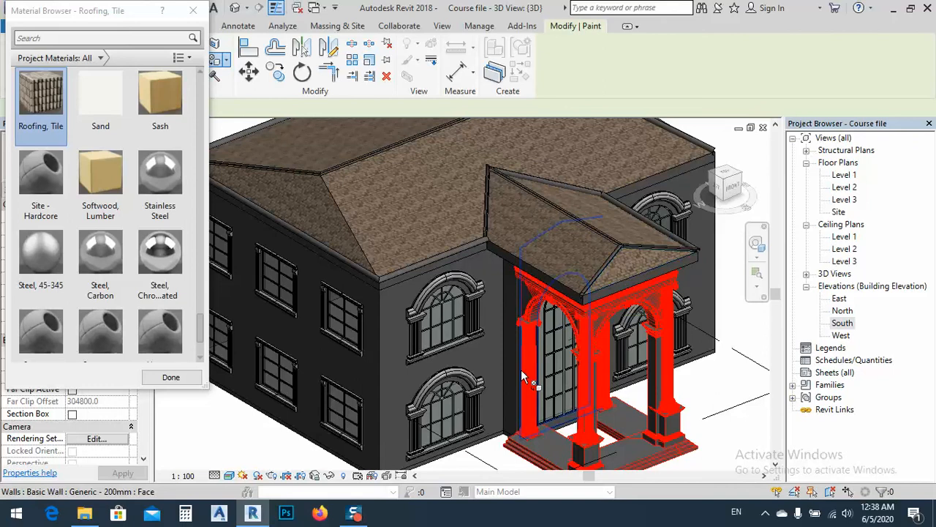
Paint the unpainted hip end slope on the far side of the main roof with Roofing, Tile and finish painting.
scroll(527, 412, down, 3)
scroll(439, 220, up, 3)
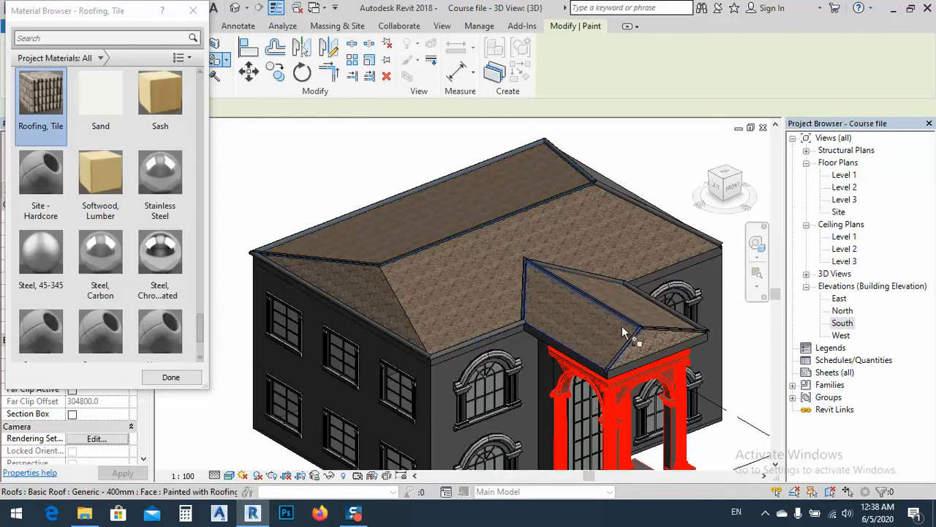
shift+middle_drag(638, 358, 680, 302)
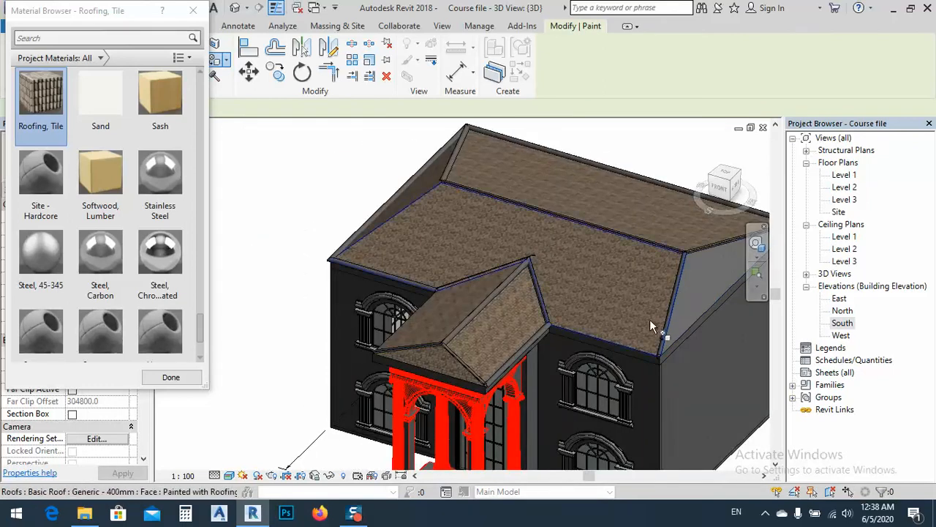
scroll(654, 324, up, 3)
scroll(654, 324, up, 5)
click(719, 330)
scroll(585, 347, up, 5)
scroll(529, 330, down, 8)
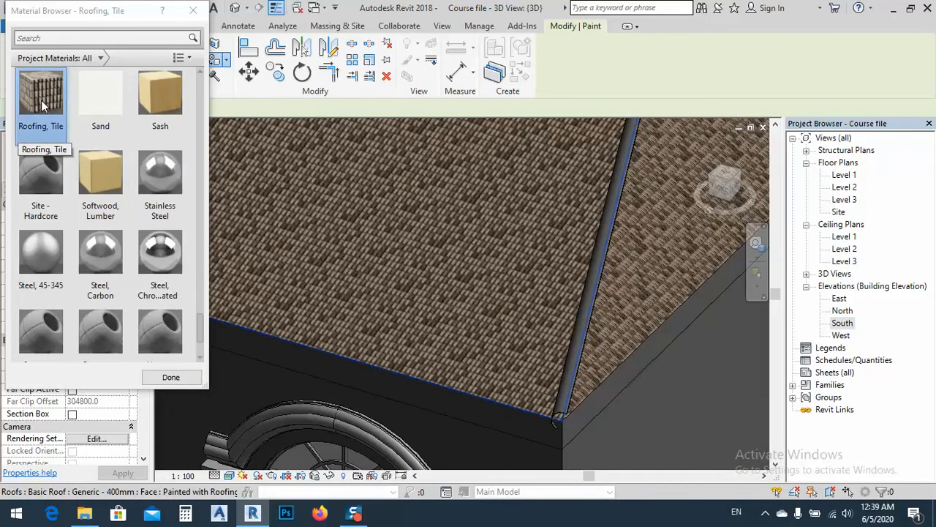
scroll(556, 321, down, 6)
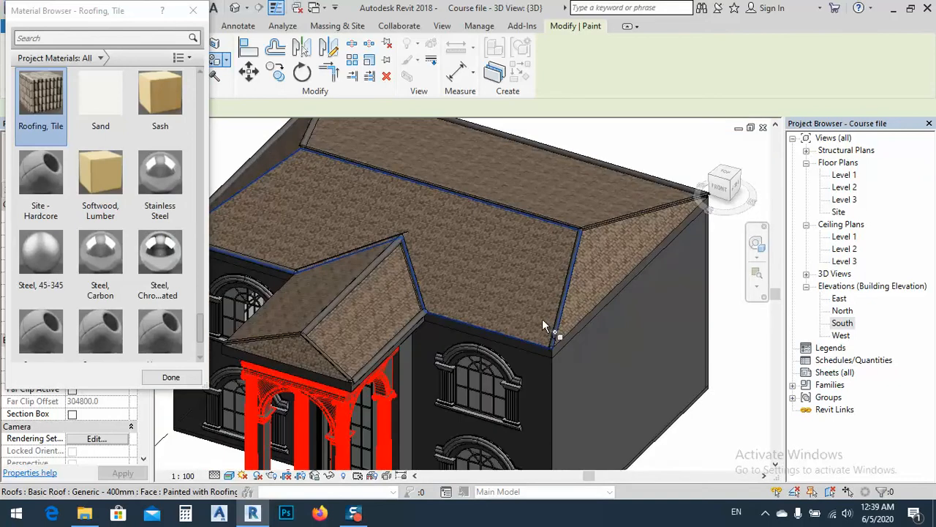
middle_drag(383, 298, 410, 297)
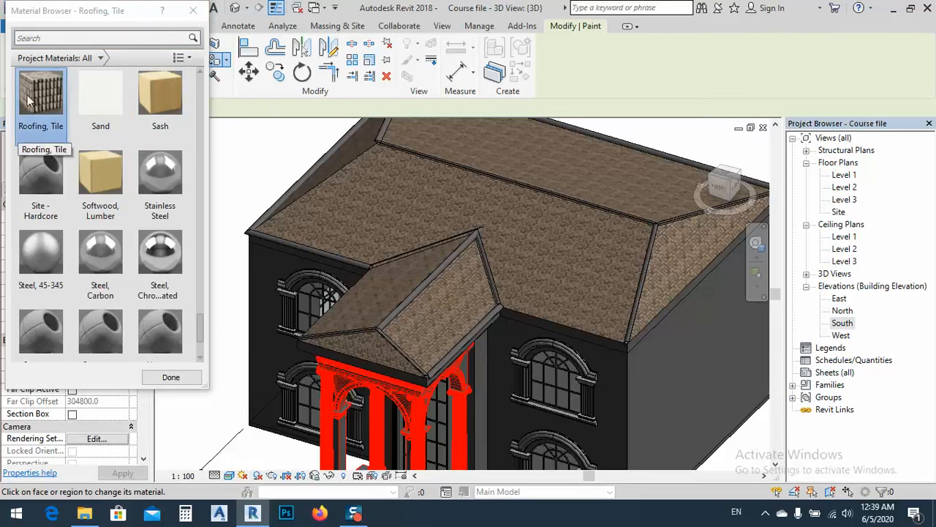
click(193, 11)
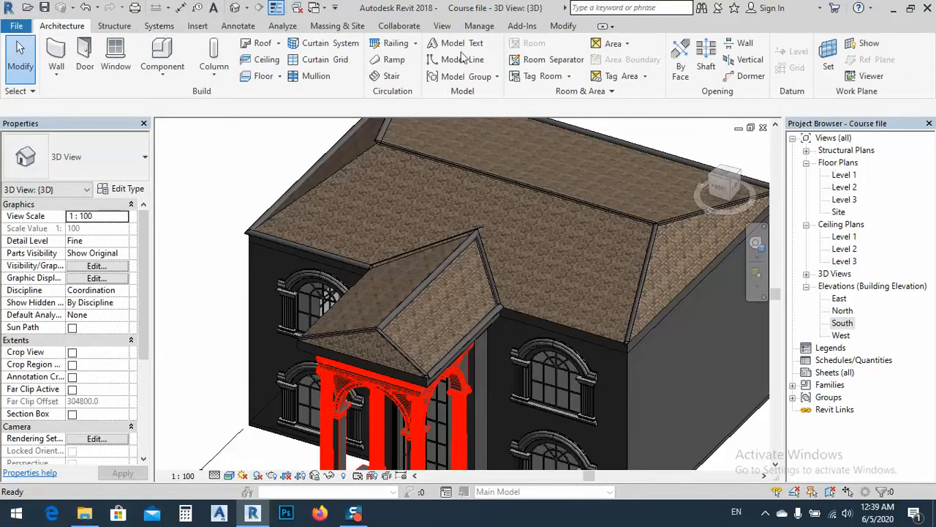
Find Roofing, Tile among the project materials and show its appearance settings, keeping the existing texture image file.
click(479, 25)
click(59, 57)
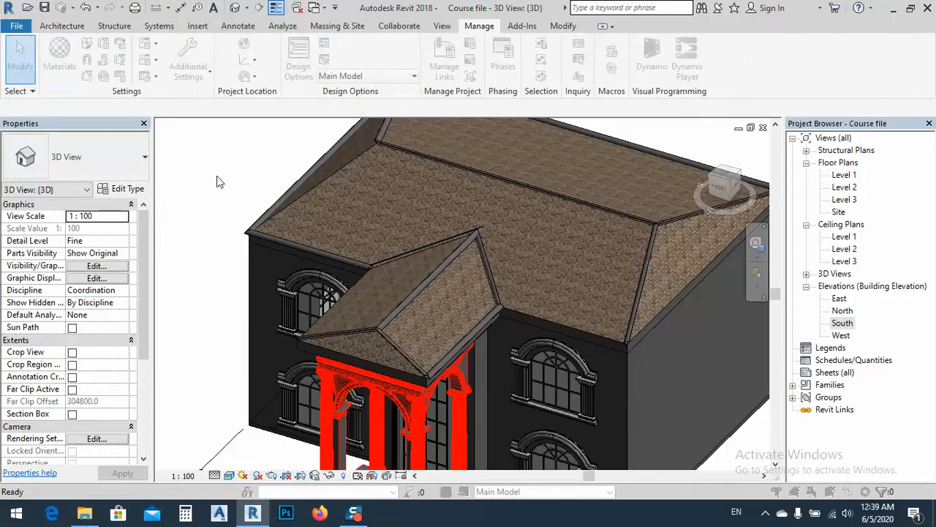
scroll(101, 264, down, 3)
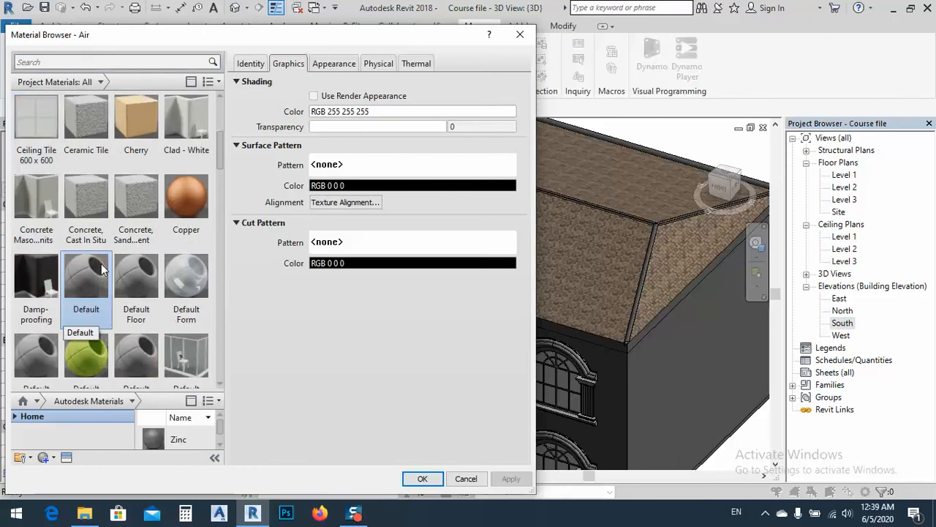
scroll(101, 263, down, 3)
scroll(102, 269, down, 3)
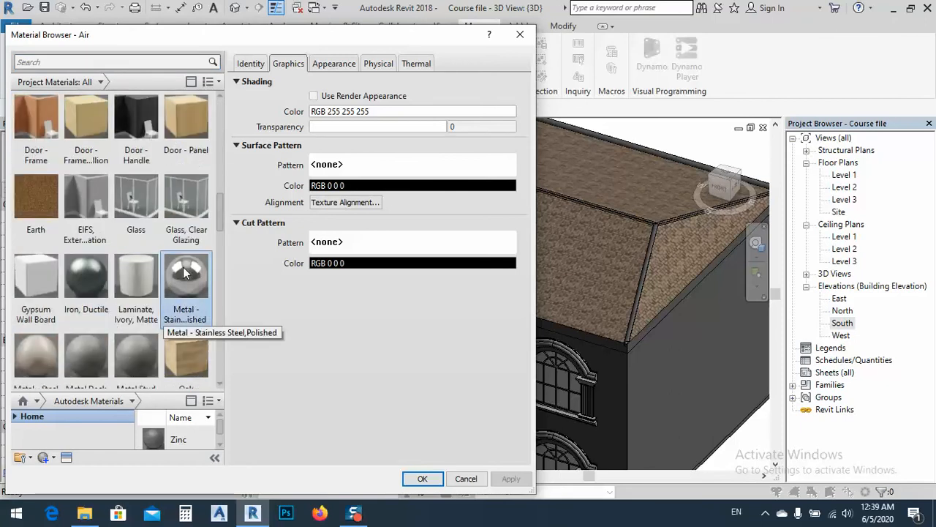
scroll(183, 267, down, 3)
scroll(207, 271, down, 9)
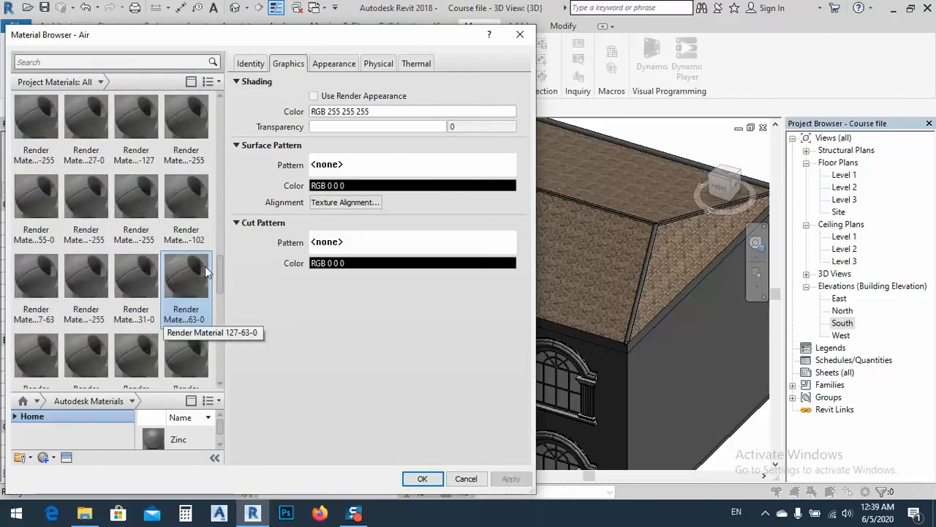
scroll(207, 271, up, 6)
scroll(205, 266, down, 3)
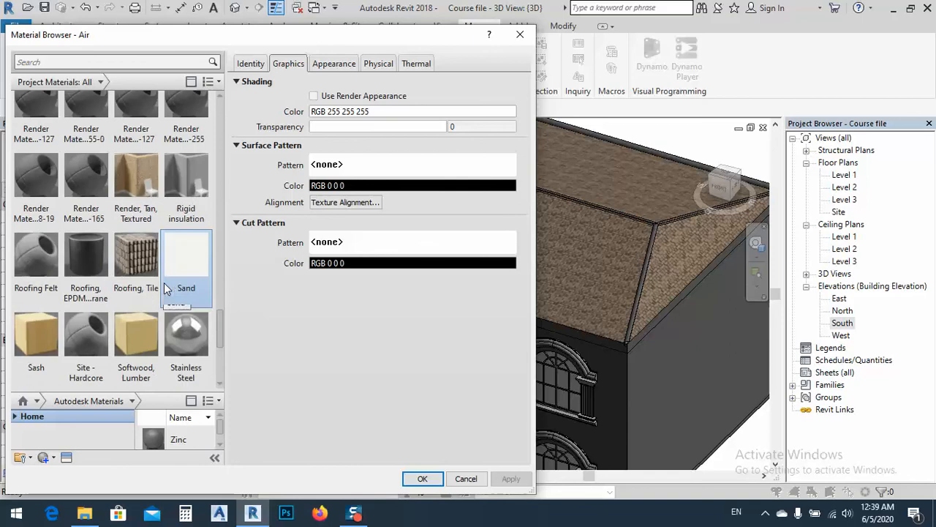
click(136, 260)
click(334, 64)
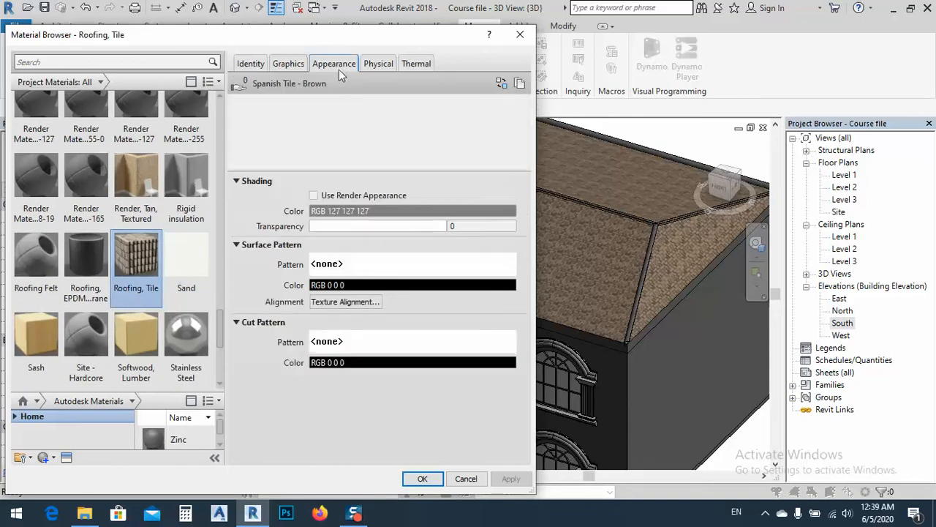
click(360, 257)
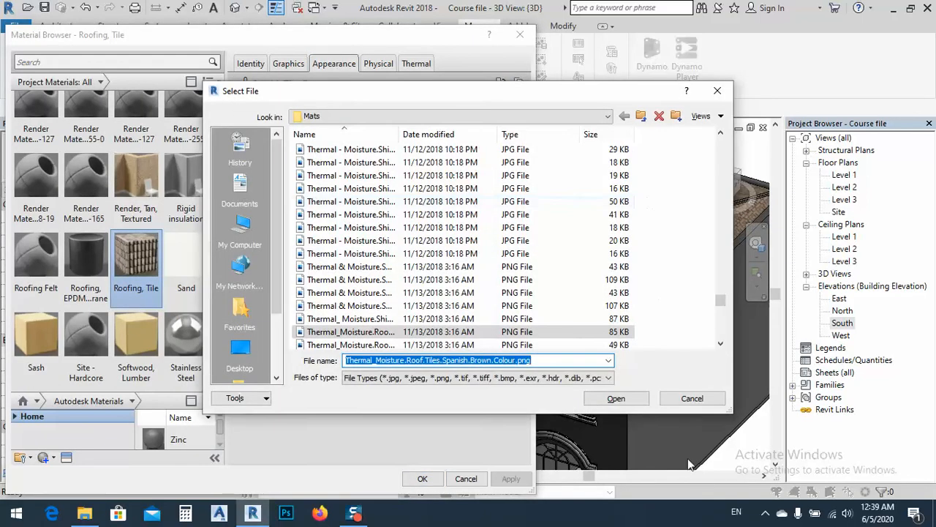
click(692, 399)
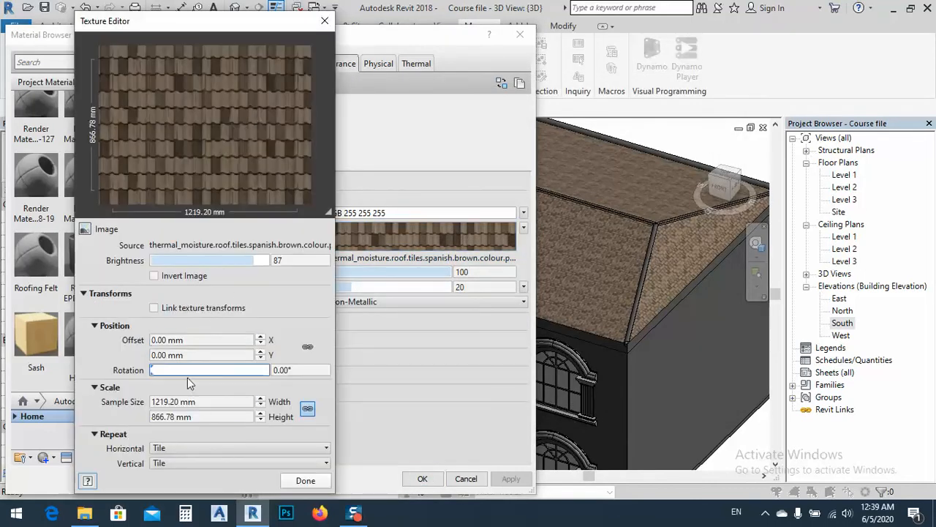
Set the roof tile texture's sample width to 500 mm with linked height and apply it to the material.
drag(151, 401, 162, 401)
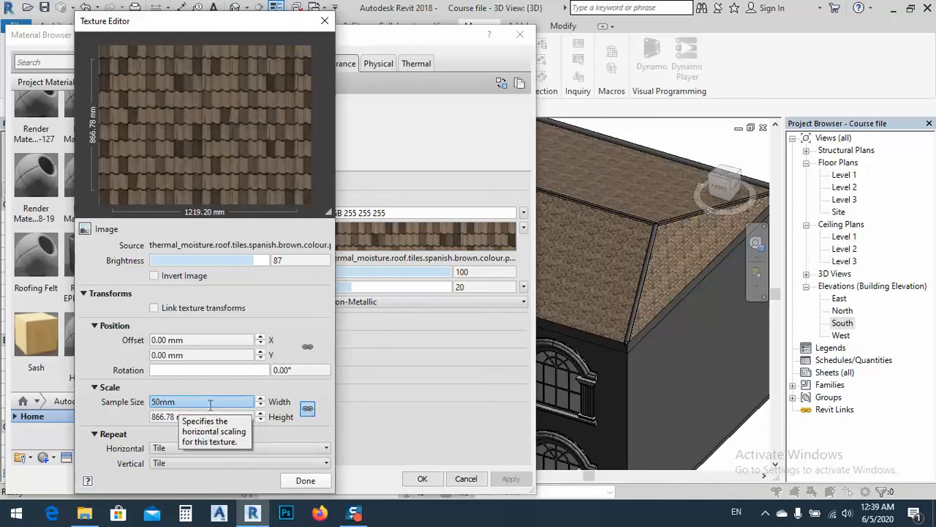
key(Tab)
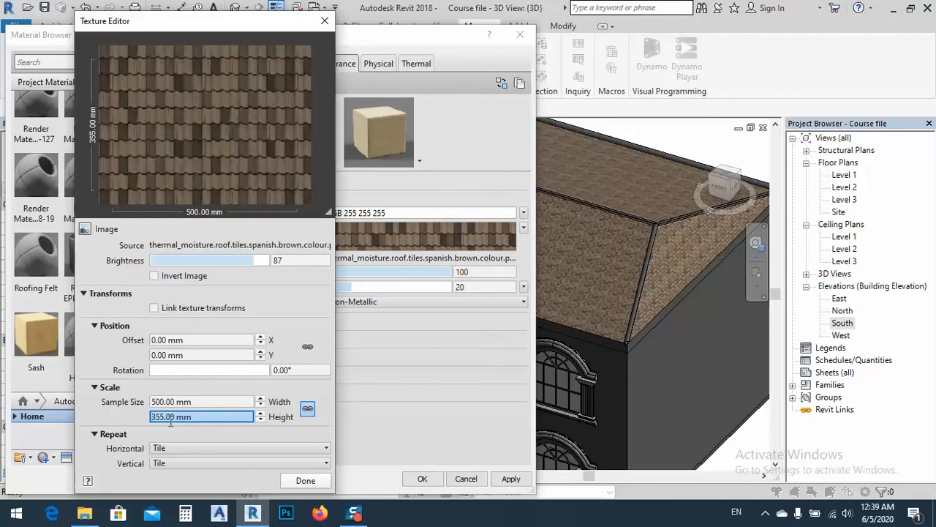
click(305, 480)
click(510, 479)
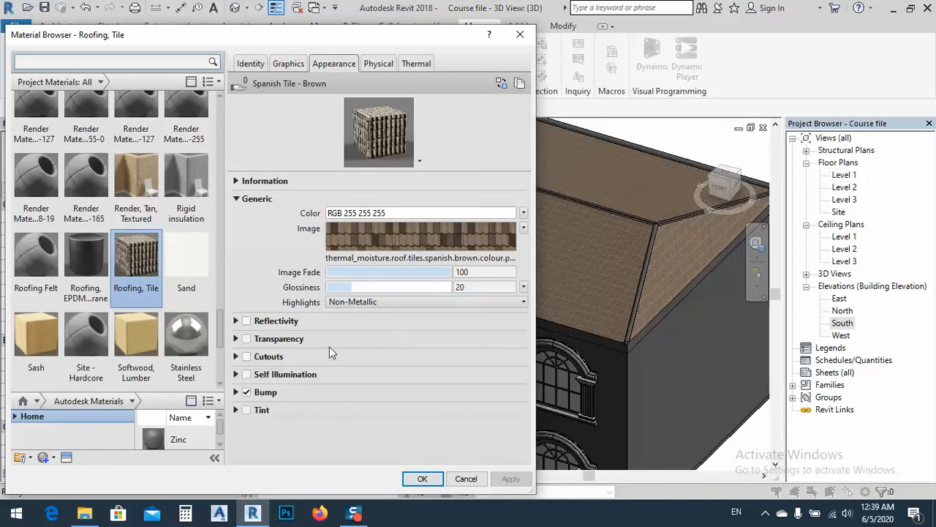
Set the roof tile texture's sample width to 2000 mm with linked height, apply it and accept the material changes.
click(365, 236)
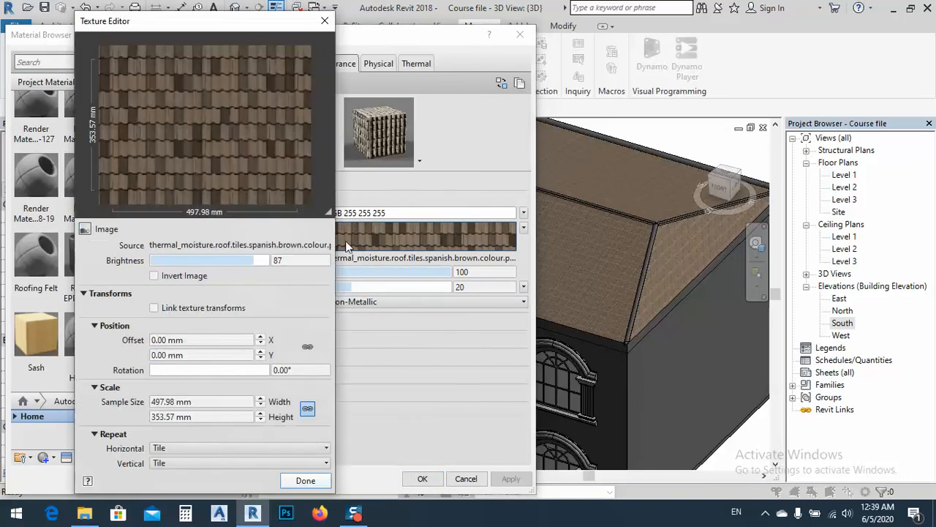
double_click(174, 401)
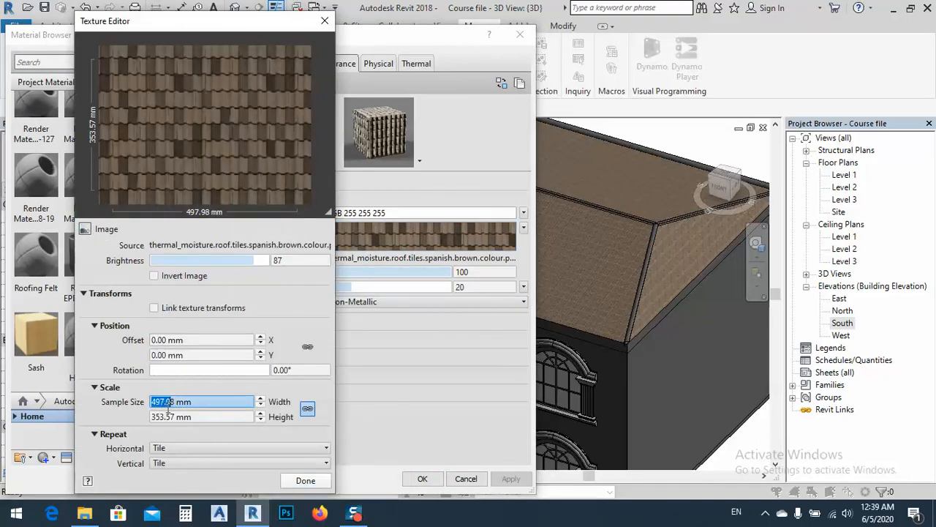
text(28)
key(Return)
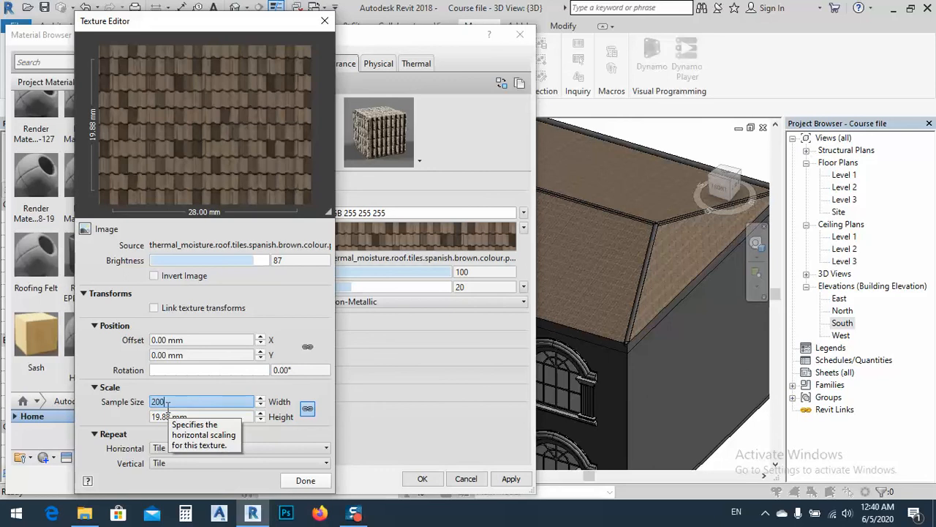
key(Return)
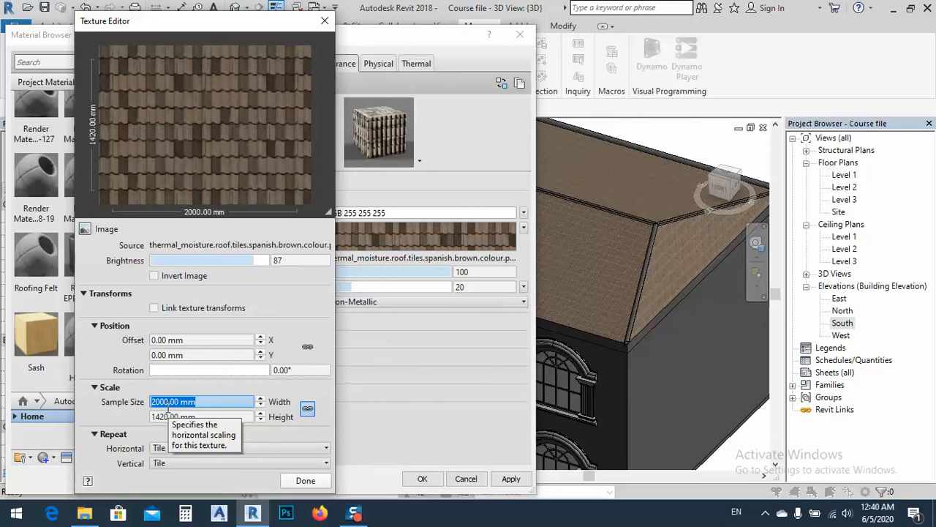
click(306, 479)
click(504, 480)
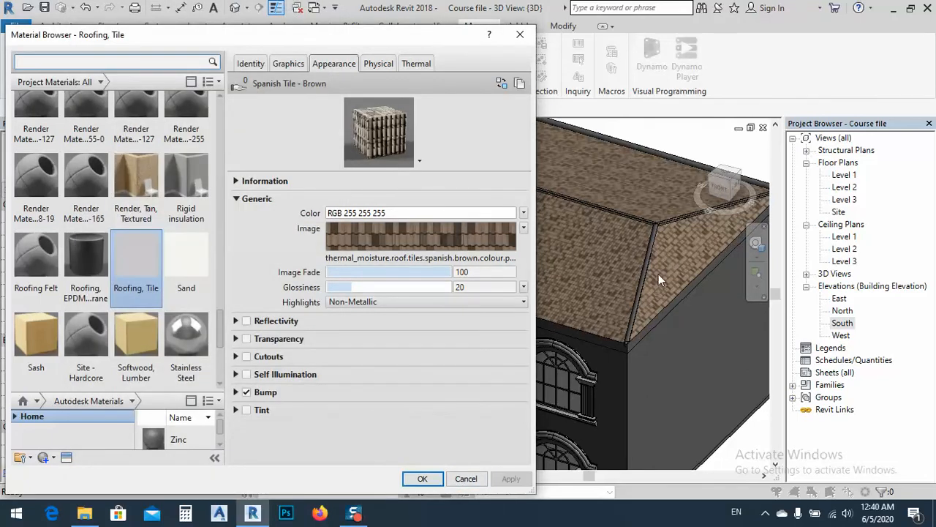
click(422, 478)
Increase the Roofing, Tile texture's sample width further with linked height, apply it and accept the material changes.
scroll(607, 316, up, 5)
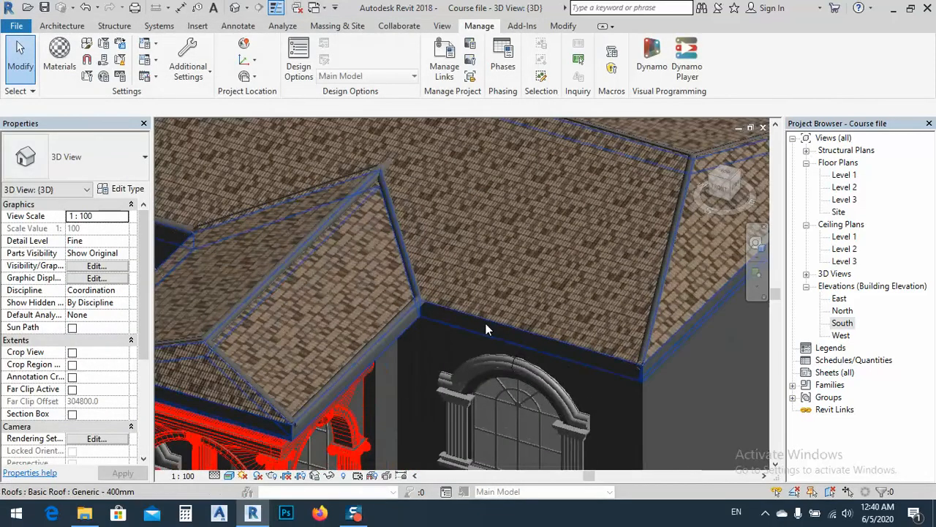
scroll(576, 318, up, 3)
scroll(525, 313, down, 5)
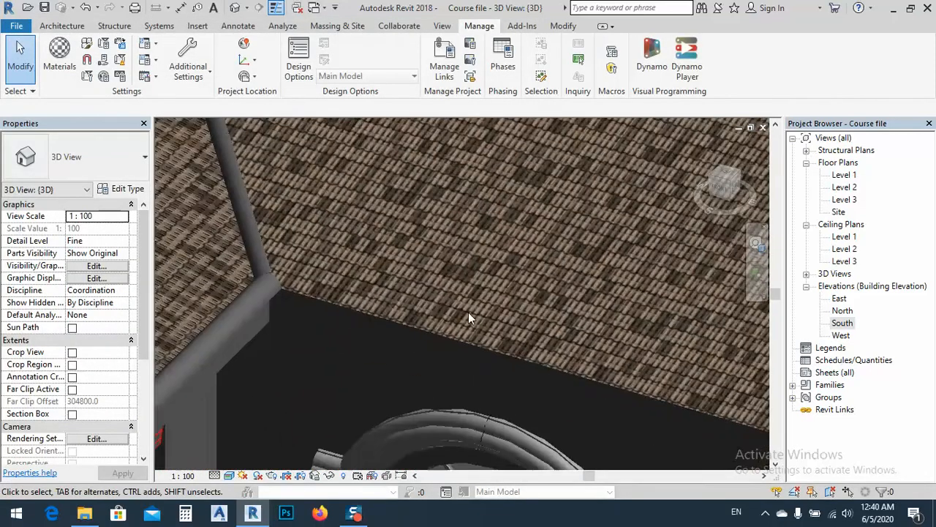
click(58, 62)
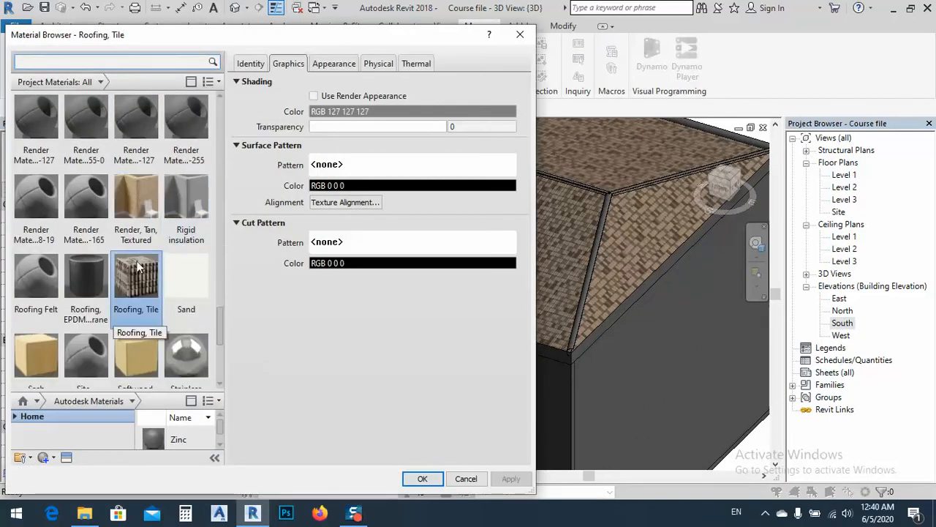
click(331, 68)
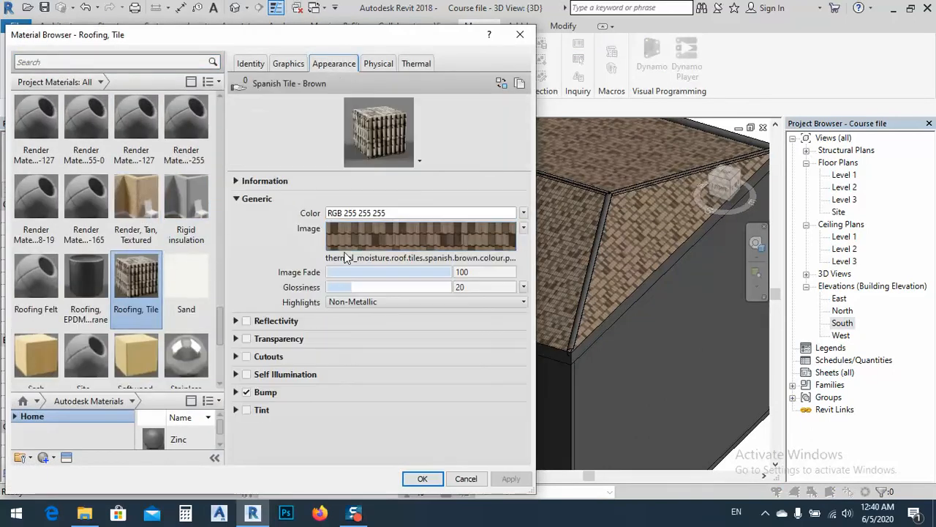
click(370, 229)
click(184, 414)
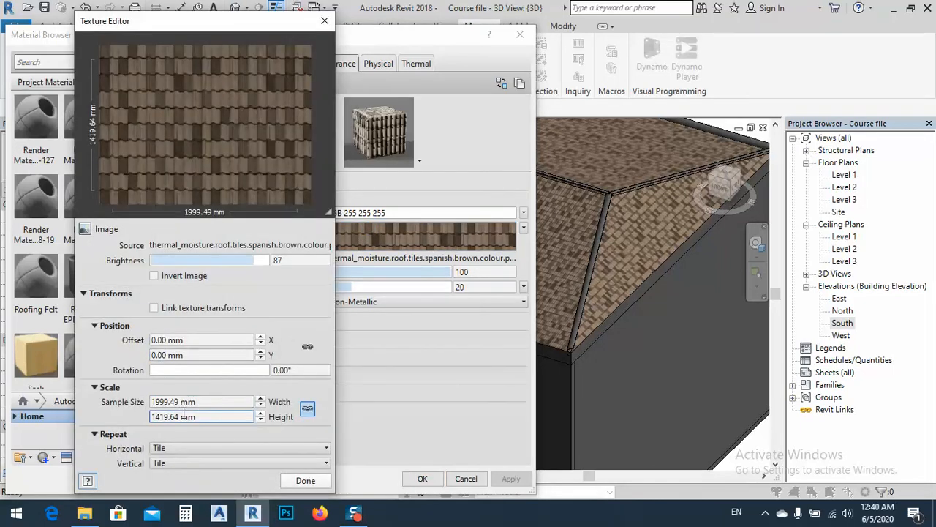
drag(197, 403, 146, 402)
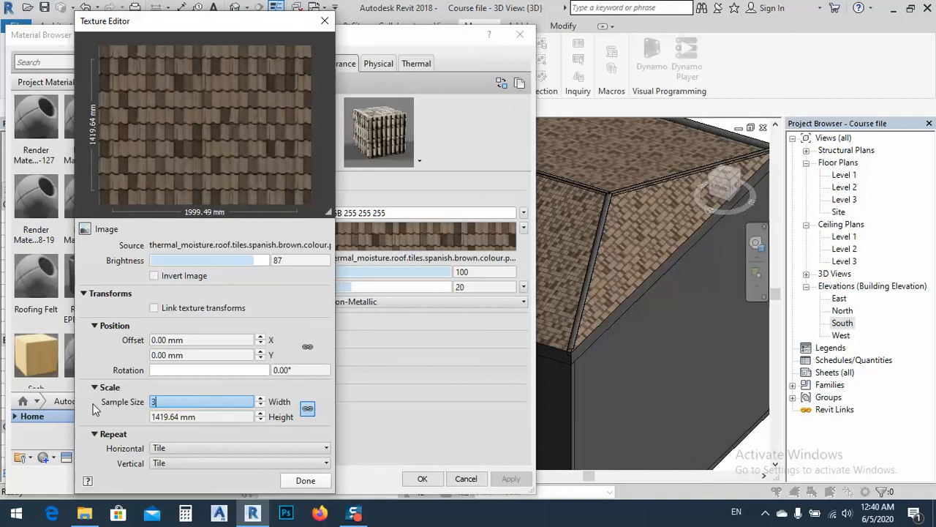
click(305, 480)
click(511, 479)
click(425, 478)
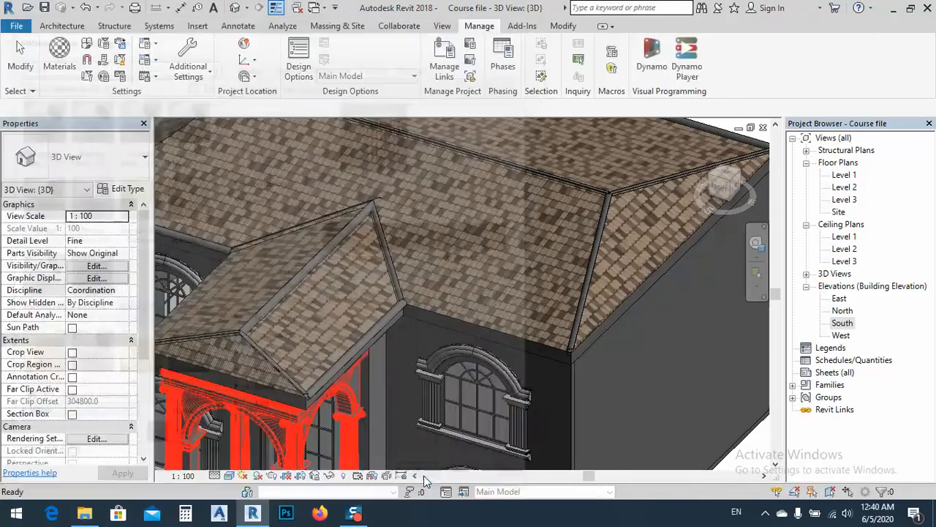
Edit the Generic - 200mm wall type's structure from the front wall and open the material choice for its structure layer.
scroll(477, 310, down, 4)
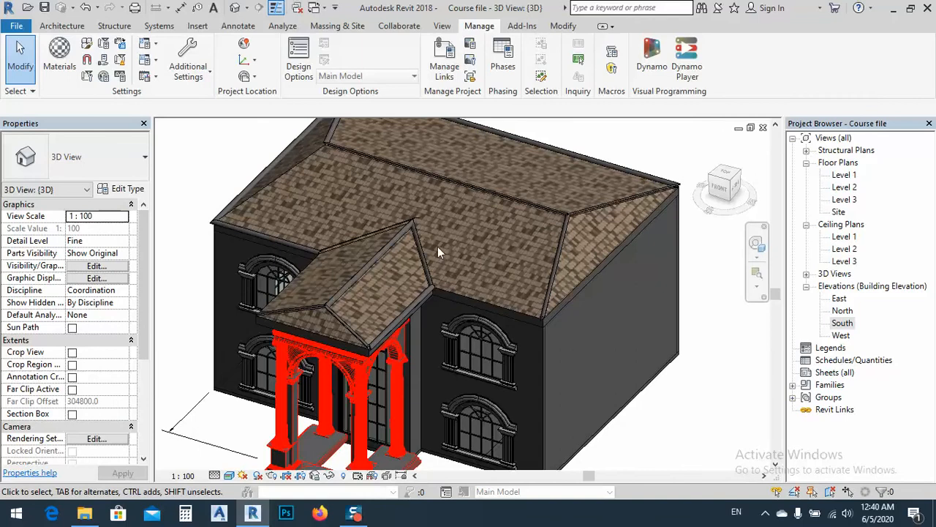
scroll(554, 309, up, 6)
scroll(555, 309, up, 3)
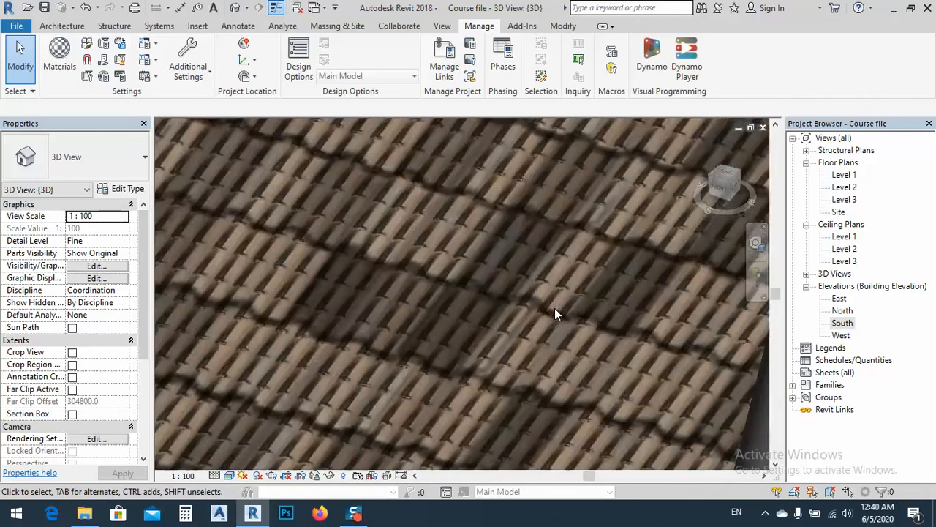
scroll(562, 270, down, 10)
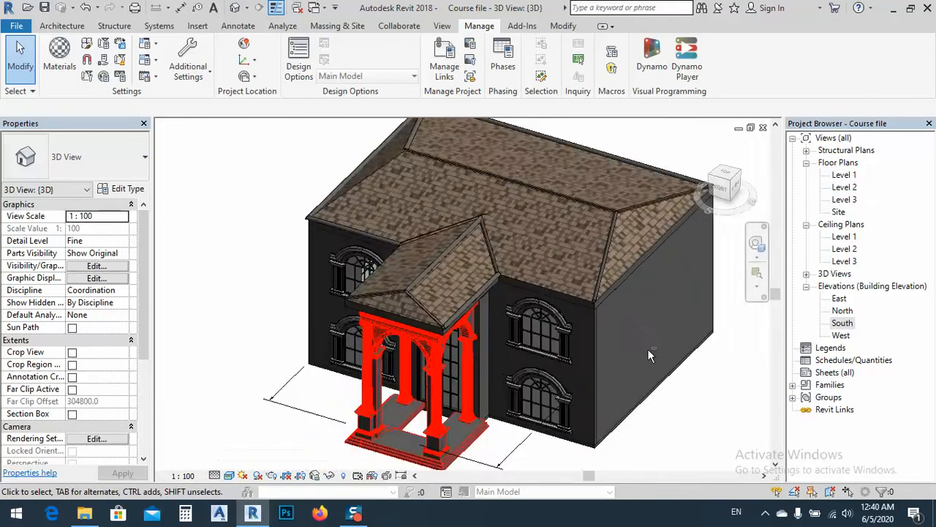
shift+middle_drag(628, 309, 499, 316)
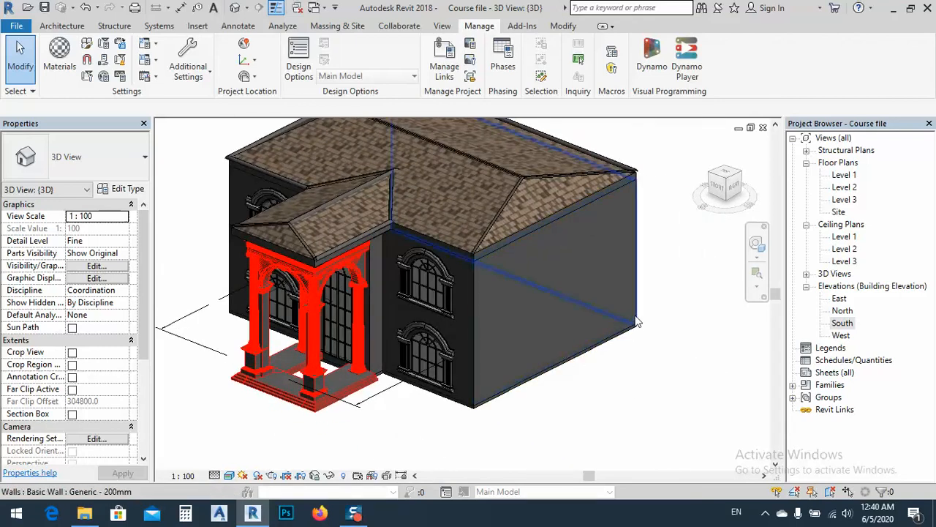
click(578, 338)
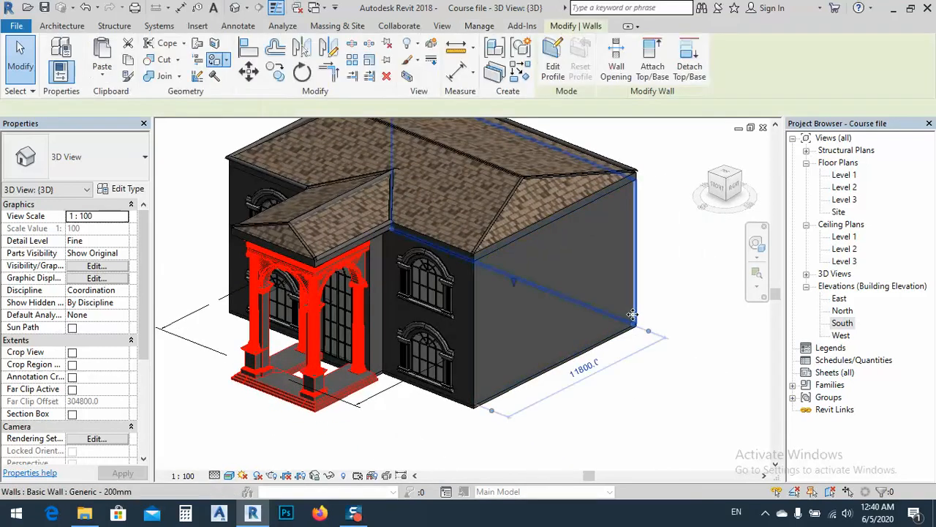
click(126, 189)
click(480, 180)
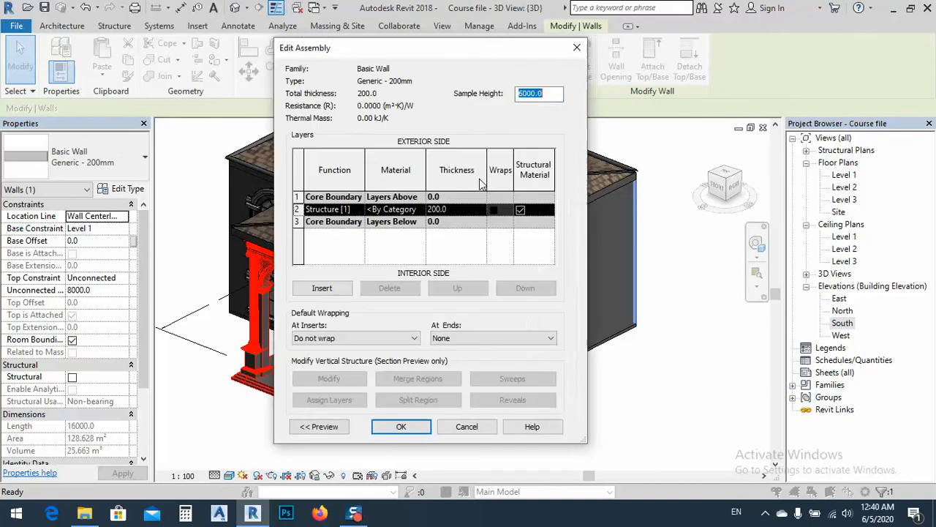
click(410, 210)
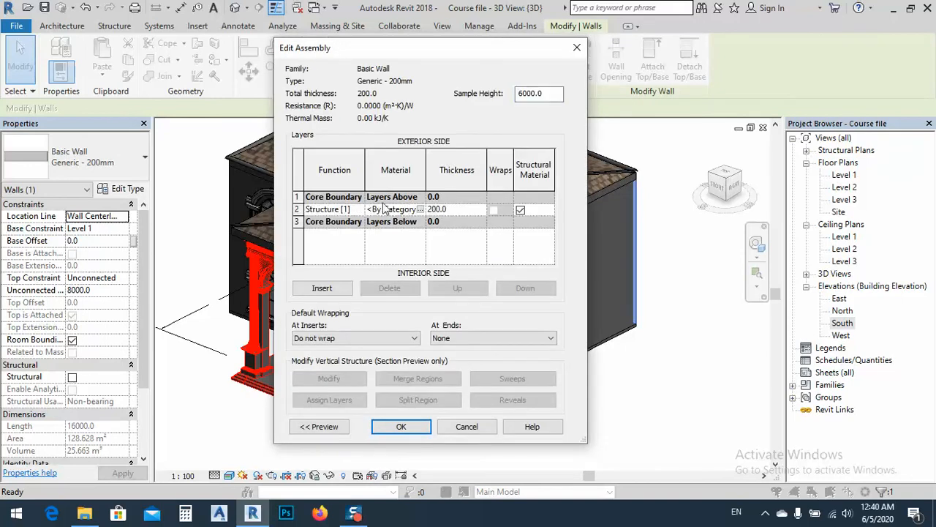
click(420, 210)
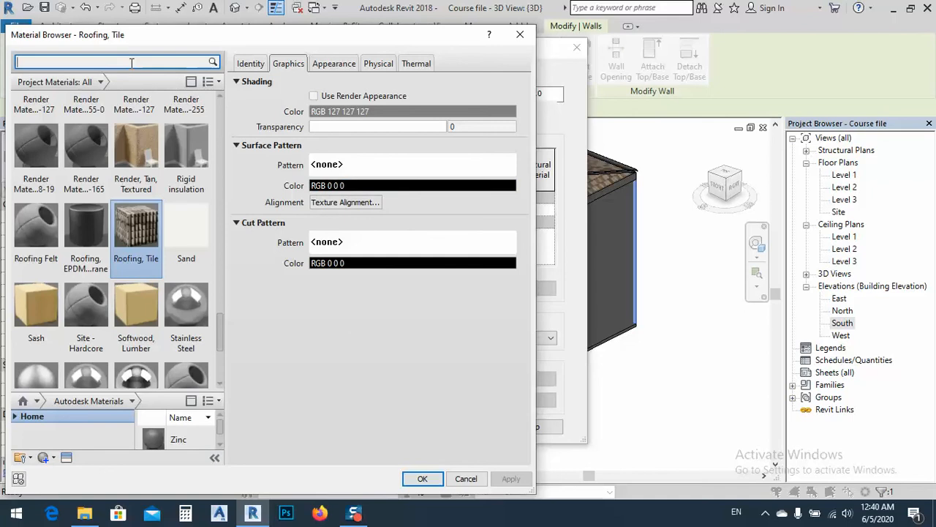
Search the materials for white, assign Gypsum Wall Board to the wall's structure layer and apply the type changes.
click(131, 63)
text(white)
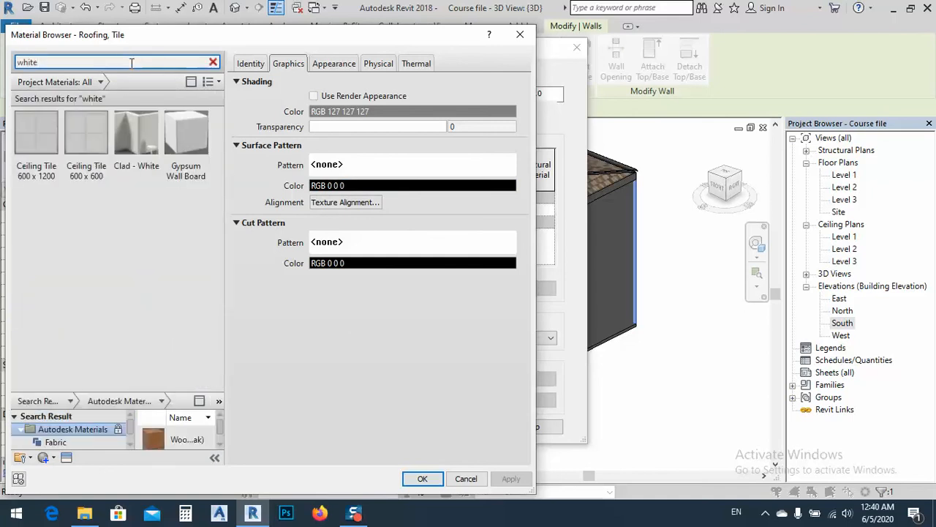
click(189, 139)
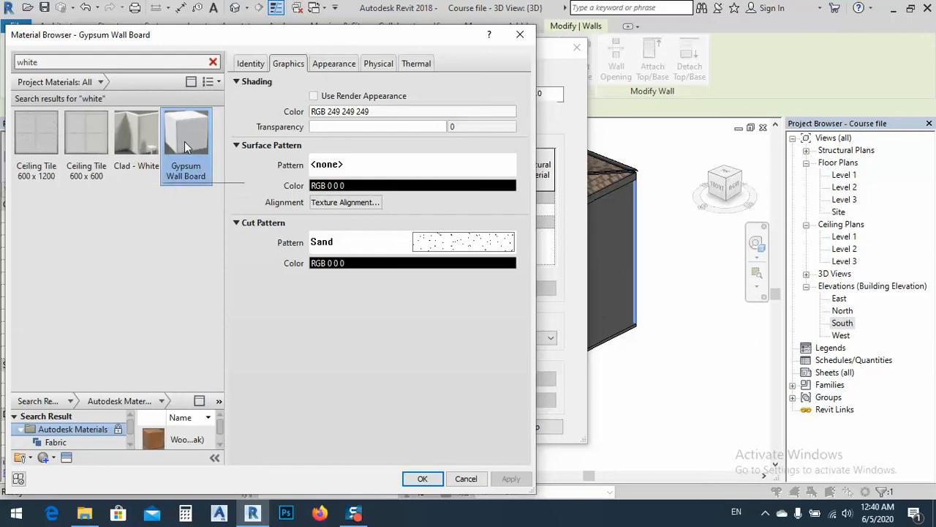
key(Return)
click(399, 427)
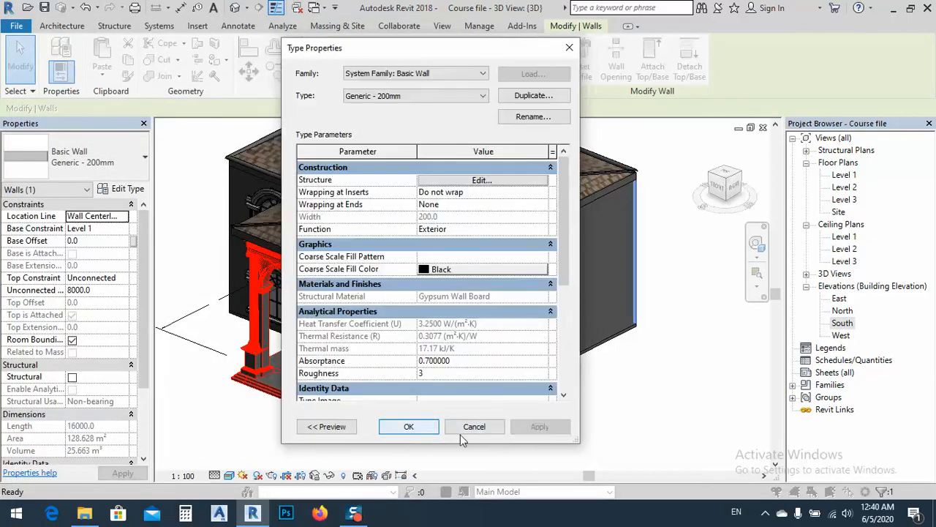
click(539, 426)
click(409, 427)
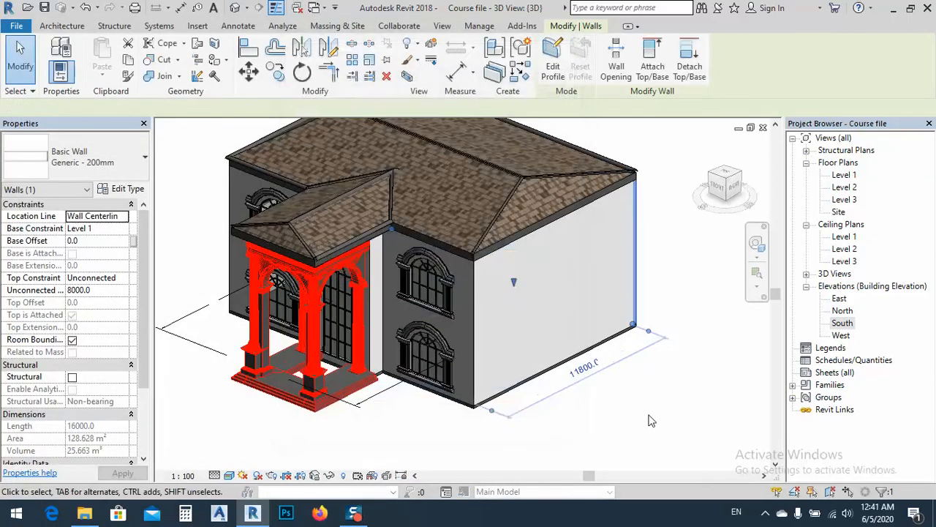
key(Escape)
Examine the wall material on the building's front and on the side with the rectangular windows.
shift+middle_drag(426, 319, 488, 376)
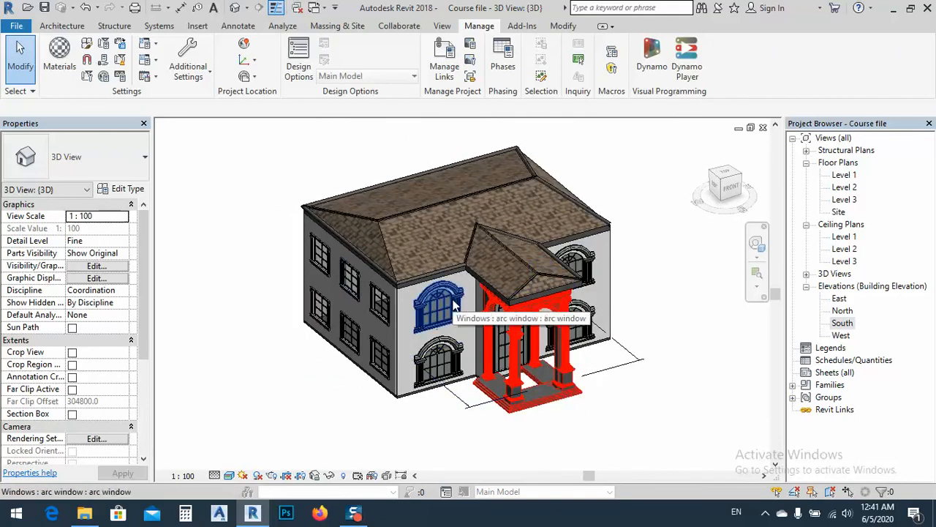
shift+middle_drag(454, 305, 431, 266)
scroll(431, 266, up, 4)
middle_drag(449, 358, 401, 273)
middle_drag(410, 357, 530, 338)
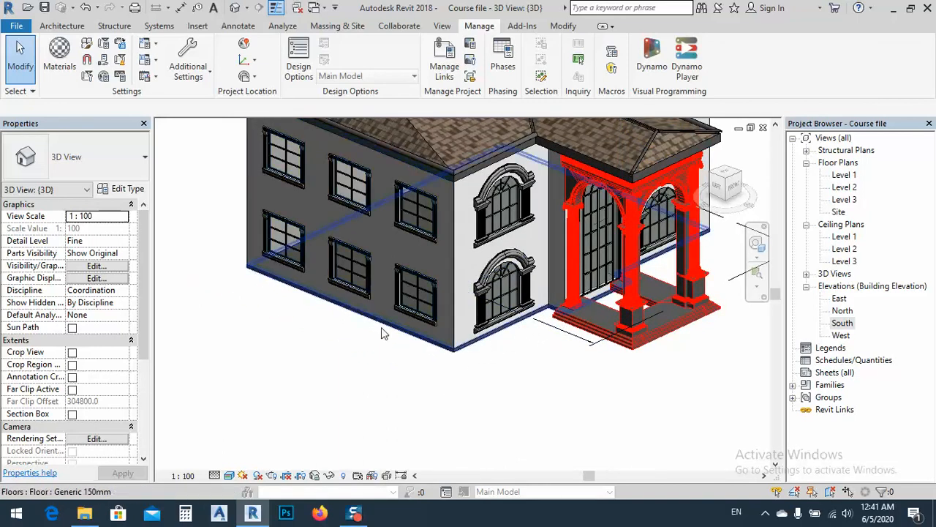
scroll(387, 327, down, 3)
middle_drag(562, 381, 440, 327)
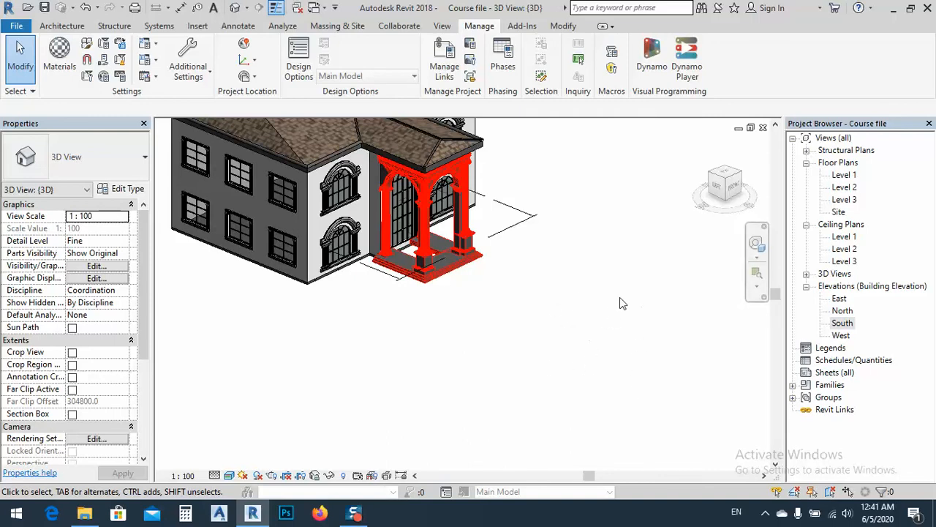
middle_drag(558, 377, 655, 405)
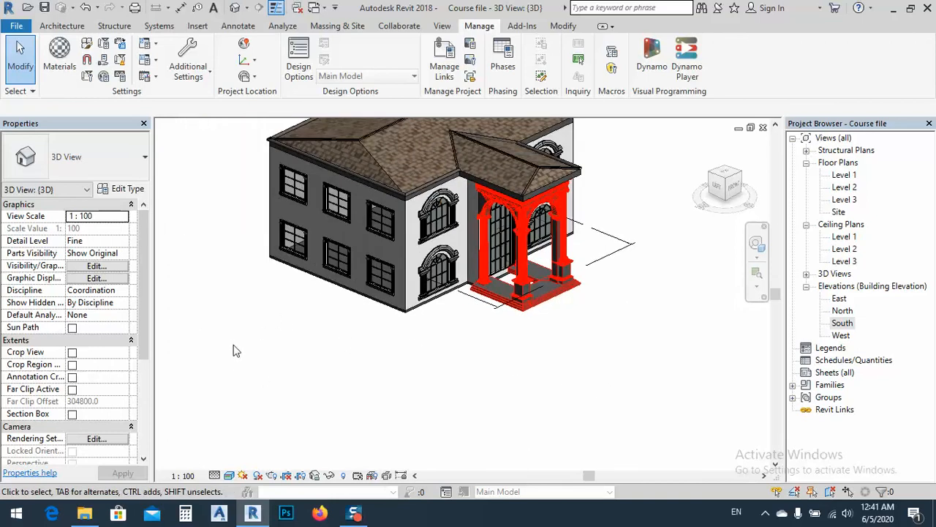
middle_drag(406, 315, 450, 393)
mouse_move(518, 411)
shift+middle_down()
mouse_move(560, 422)
mouse_move(534, 402)
mouse_move(570, 395)
mouse_move(504, 384)
mouse_move(625, 417)
mouse_move(577, 427)
mouse_move(504, 403)
shift+middle_up()
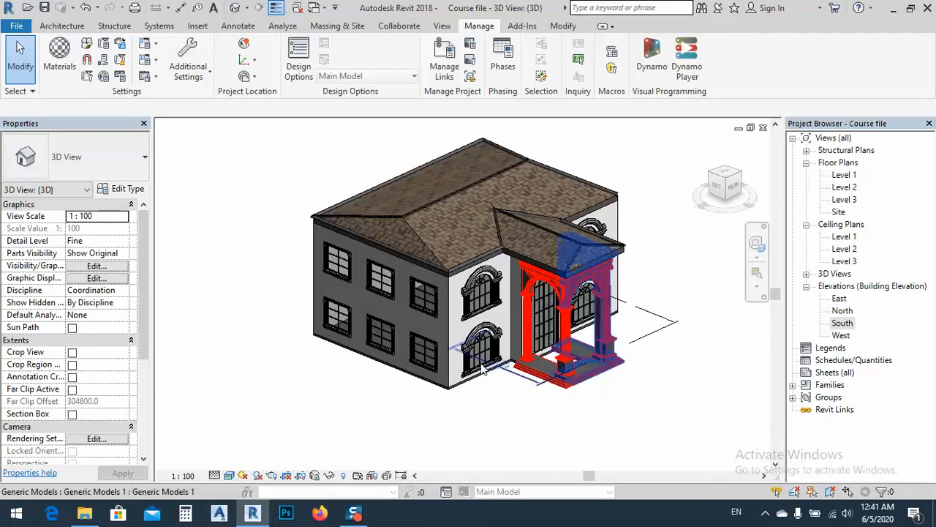
Edit the ground floor slab's Generic 150mm type structure and open the material choice for its structure layer.
scroll(479, 370, up, 4)
click(472, 391)
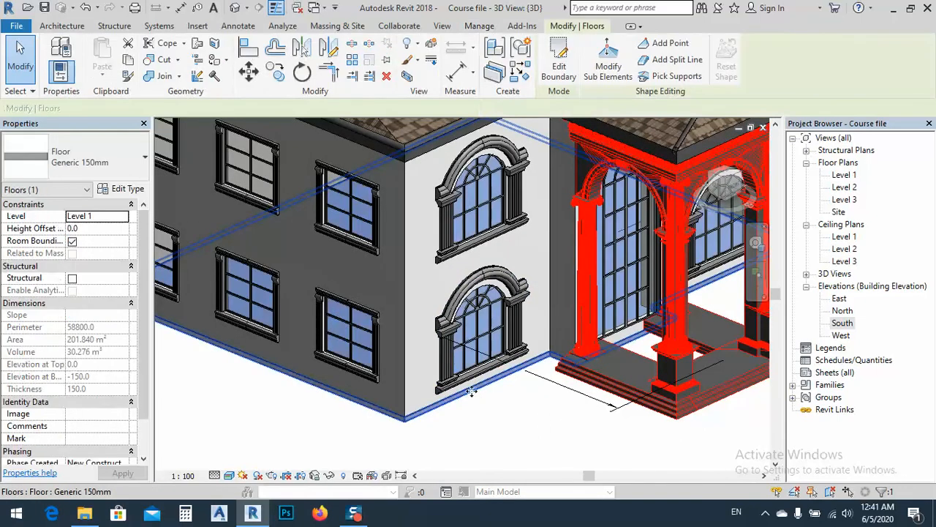
click(121, 189)
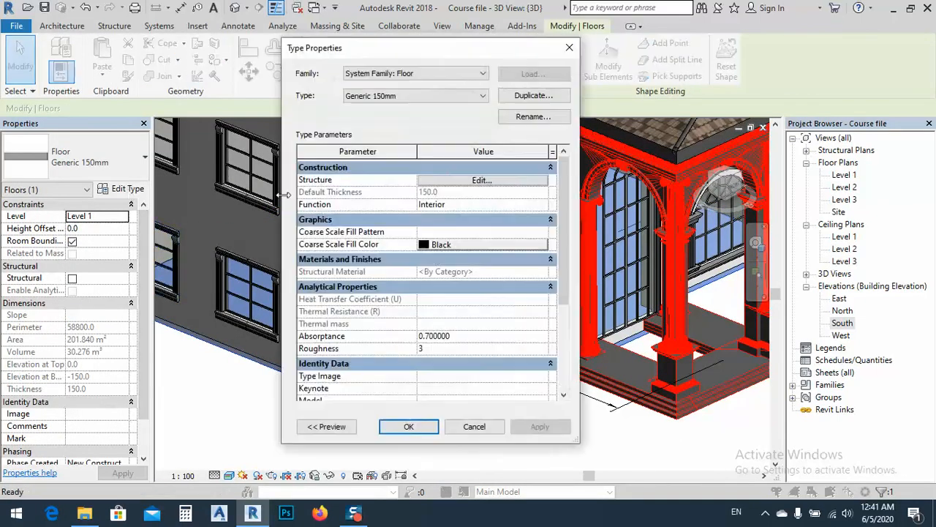
click(482, 181)
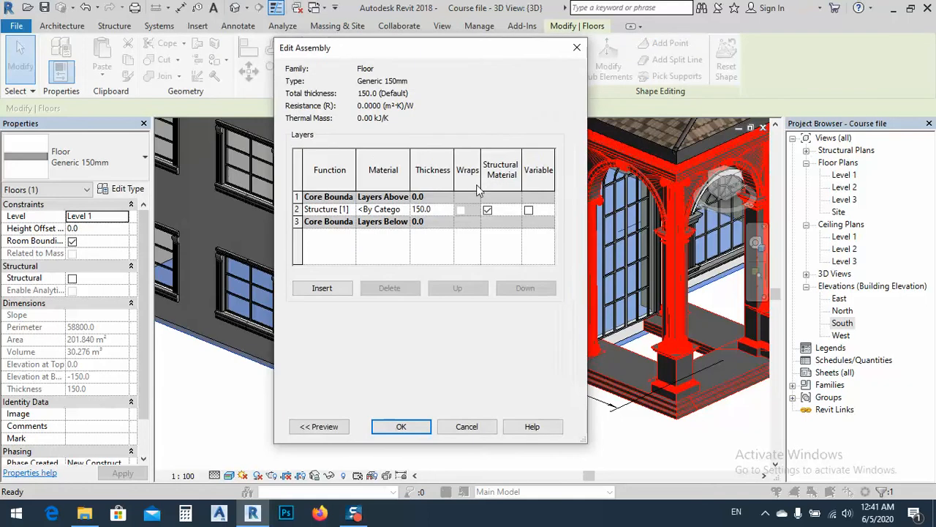
click(405, 209)
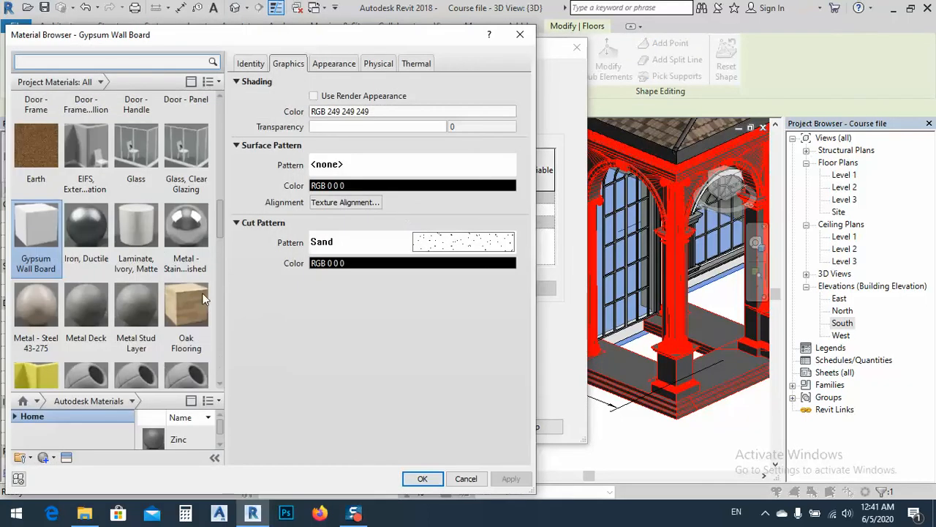
Assign Wood - Stained to the floor's structure layer, accept the type changes and check the floor through the arched windows.
scroll(139, 199, down, 3)
scroll(139, 199, down, 10)
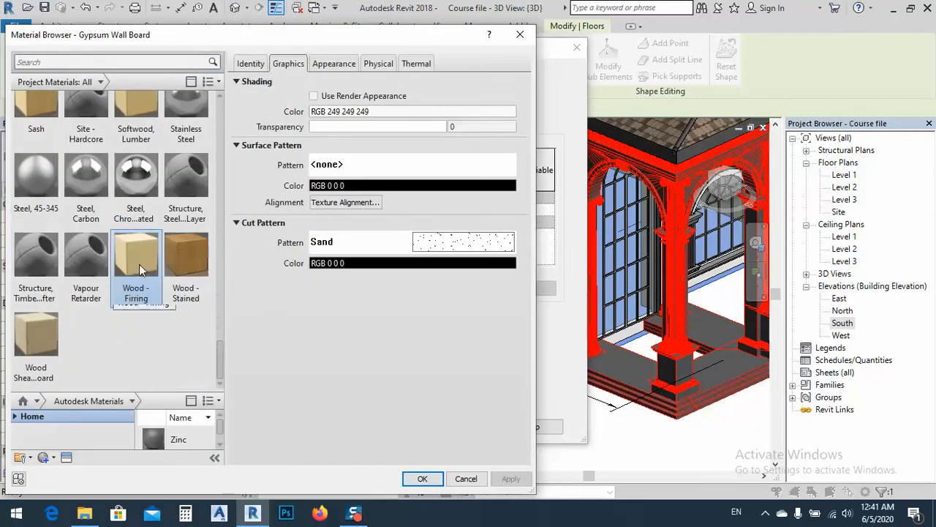
click(180, 256)
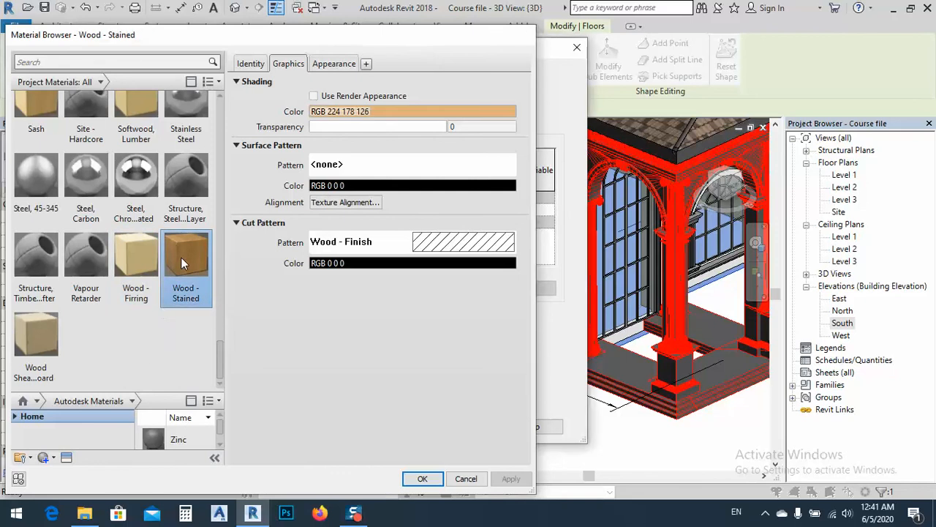
click(422, 478)
click(401, 427)
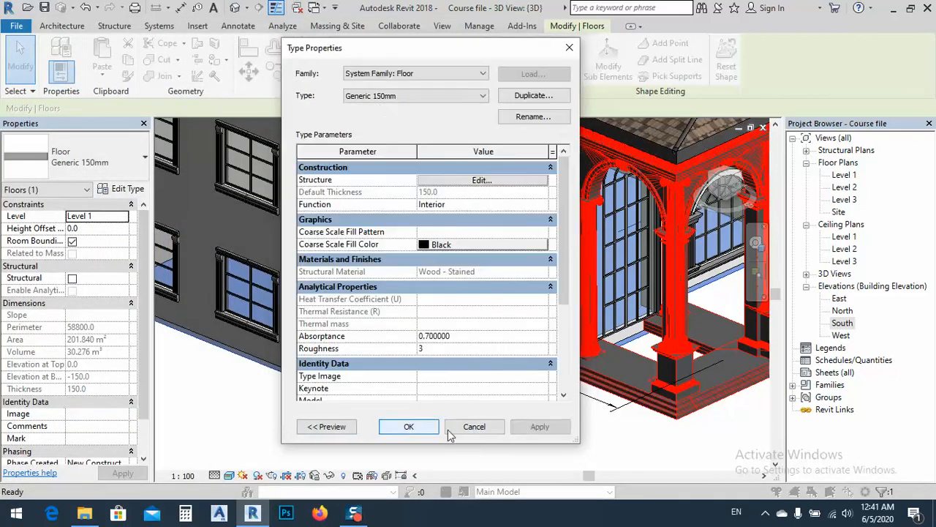
click(408, 426)
click(504, 441)
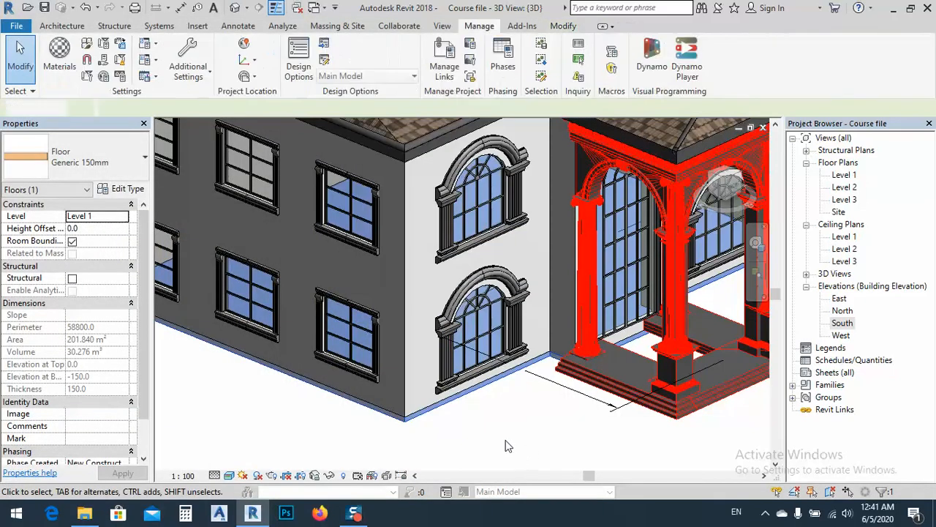
scroll(483, 358, up, 6)
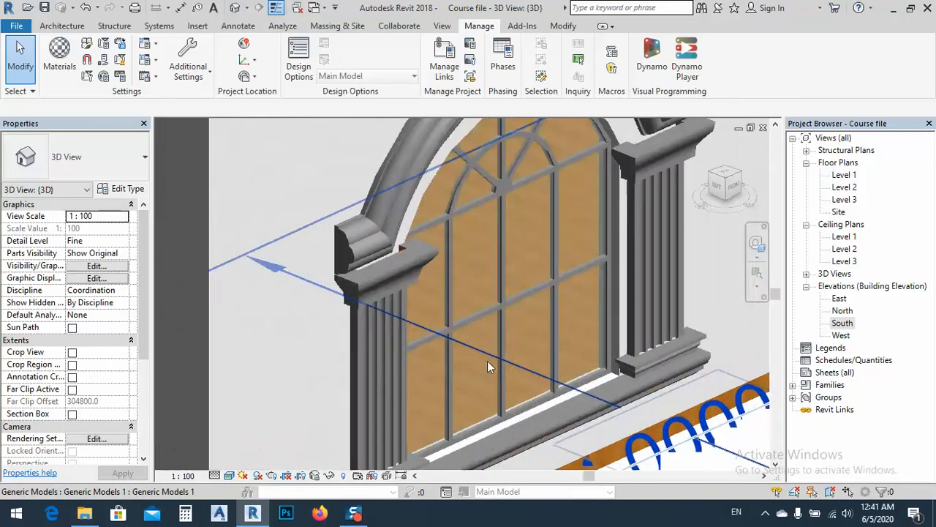
scroll(498, 365, down, 8)
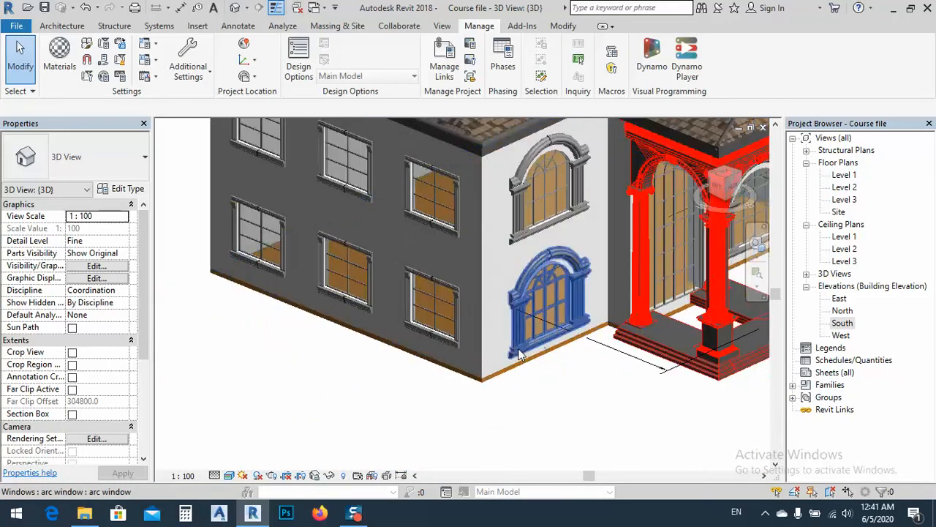
scroll(520, 354, down, 2)
middle_drag(591, 378, 554, 429)
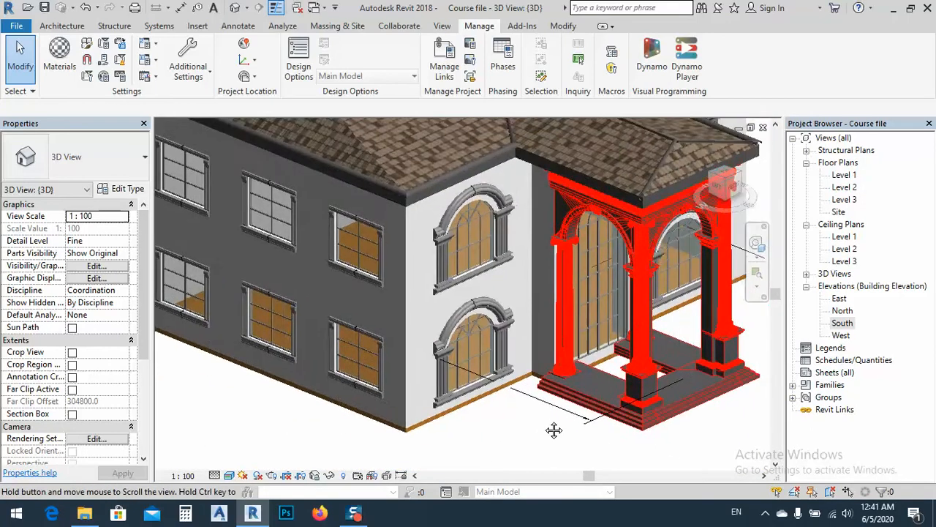
Frame the whole building in the 3D view and start rendering it with the quality set to High.
middle_drag(547, 436, 541, 444)
scroll(541, 443, down, 1)
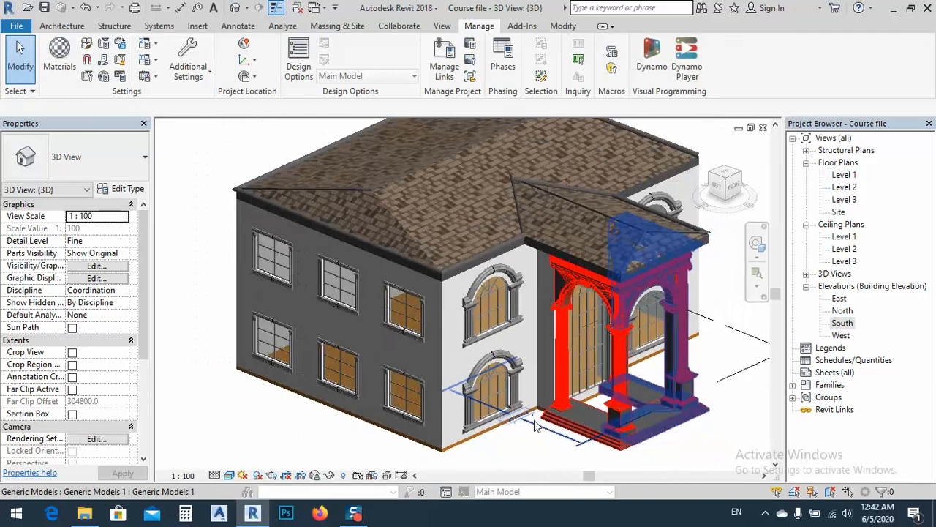
middle_drag(544, 359, 514, 372)
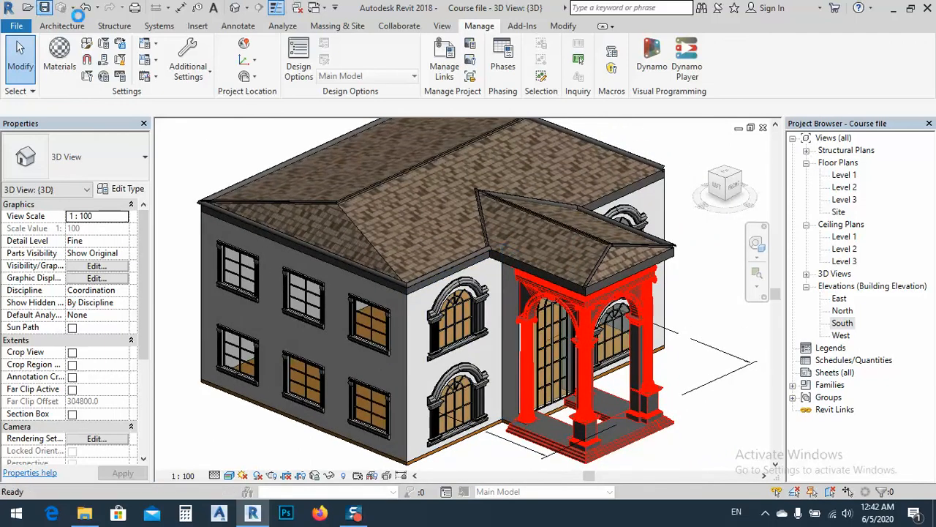
click(442, 26)
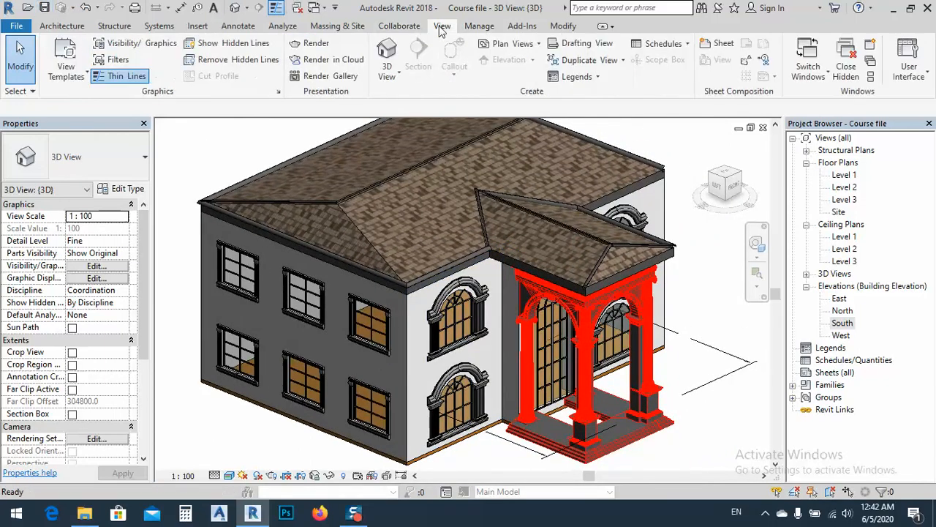
click(311, 42)
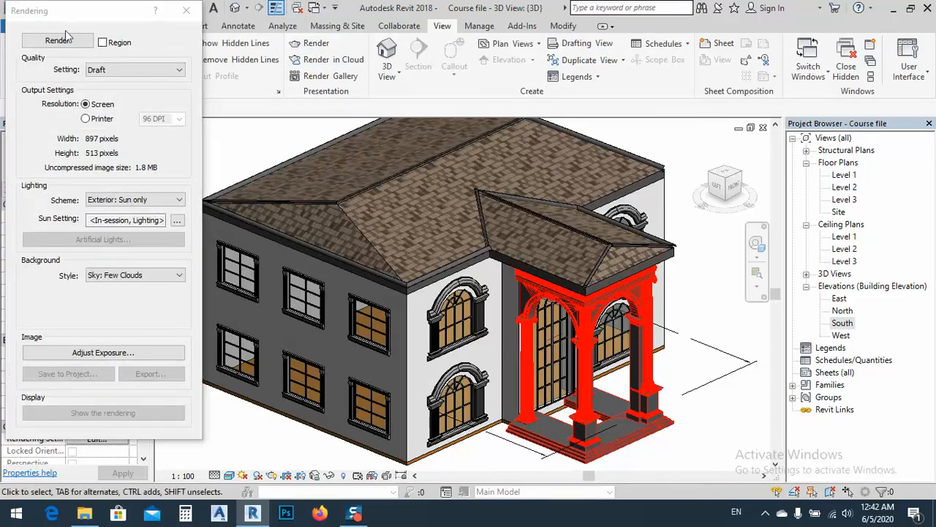
click(124, 69)
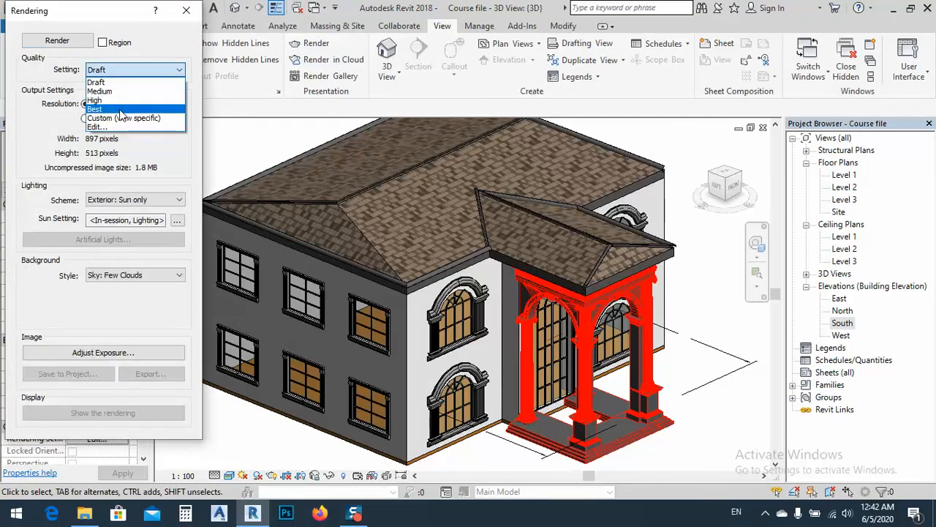
click(99, 100)
click(56, 42)
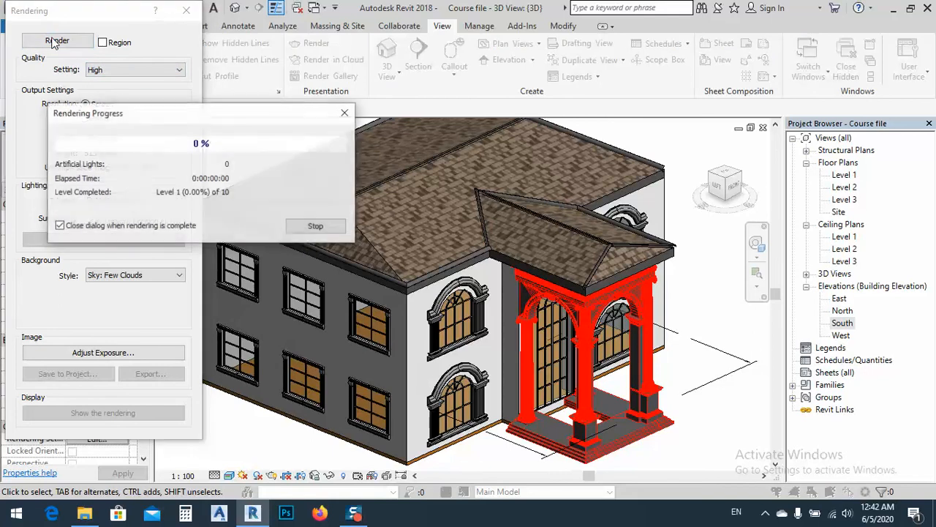